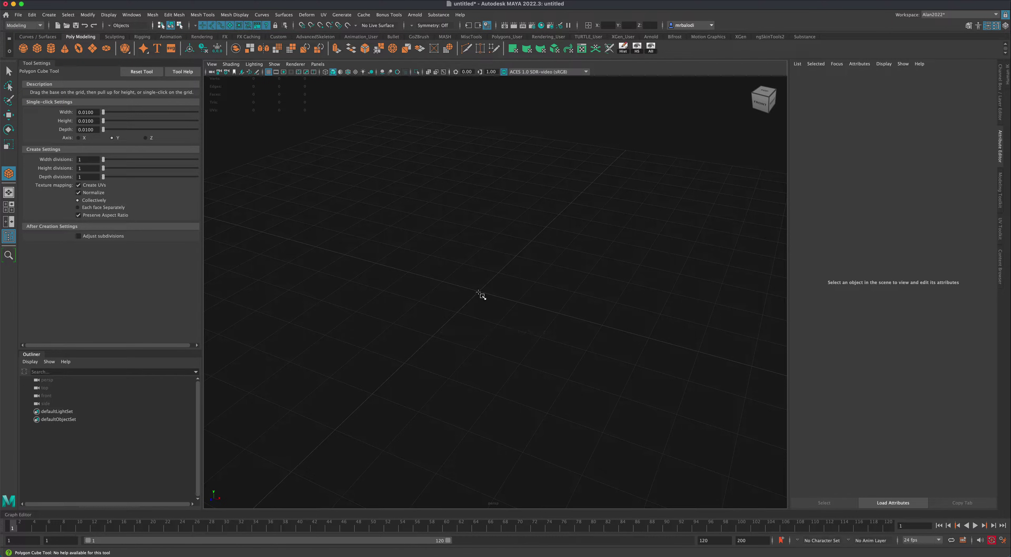
Draw a polygon cube at the centre of the grid and toggle Interactive Creation for polygon primitives
left_click_drag(480, 293, 493, 334)
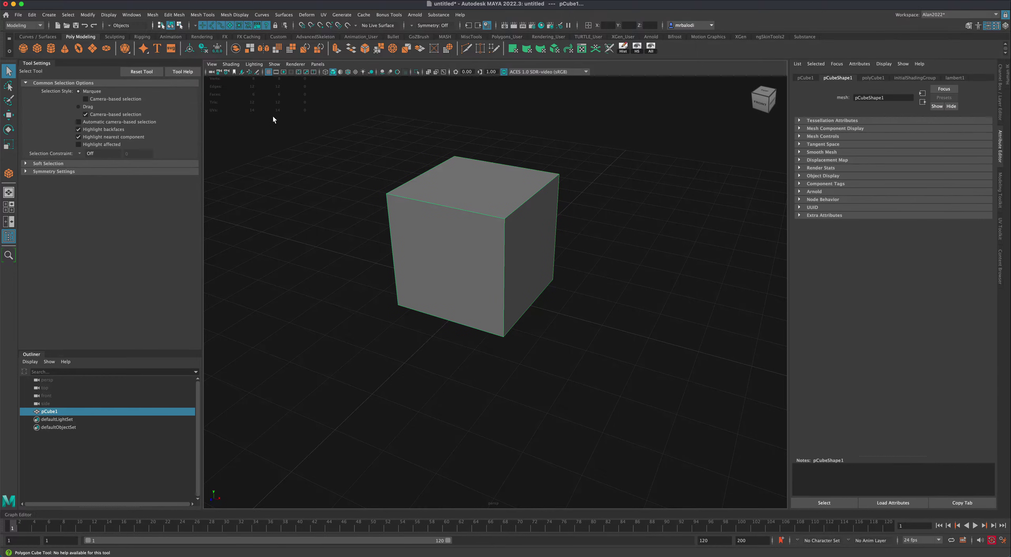
left_click(53, 16)
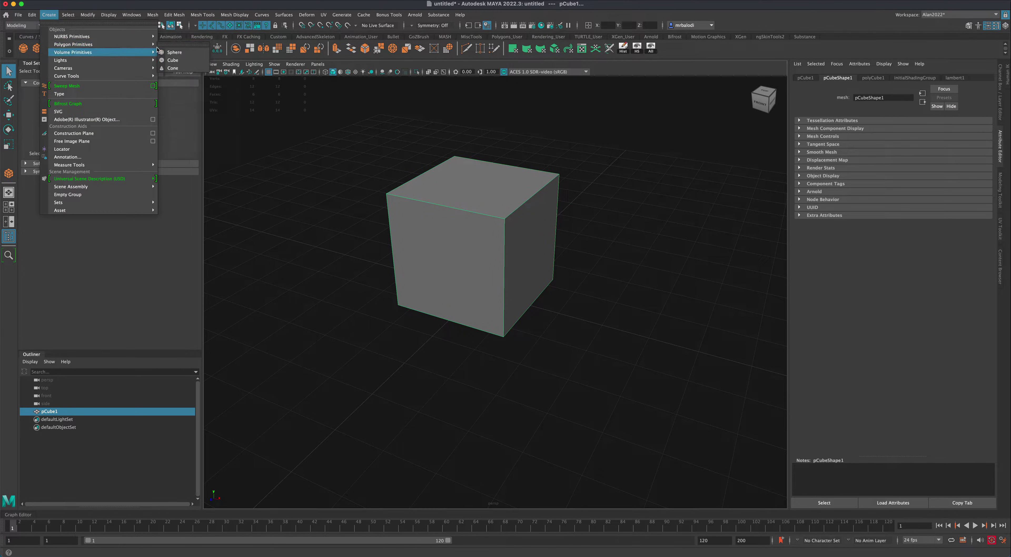
mouse_move(73, 44)
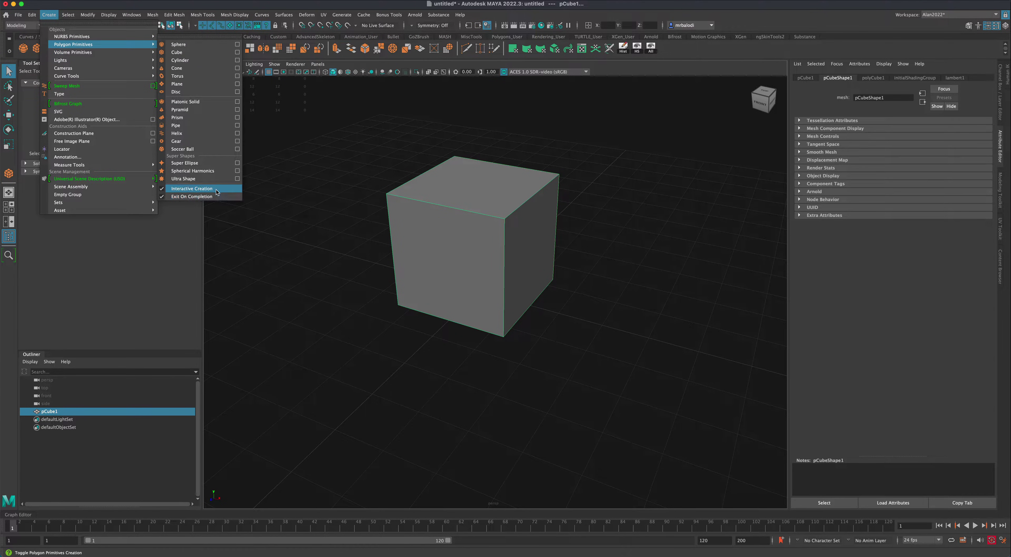
left_click(229, 192)
Scale the cube down along its vertical axis into a flat slab
left_click_drag(365, 239, 429, 240, "alt")
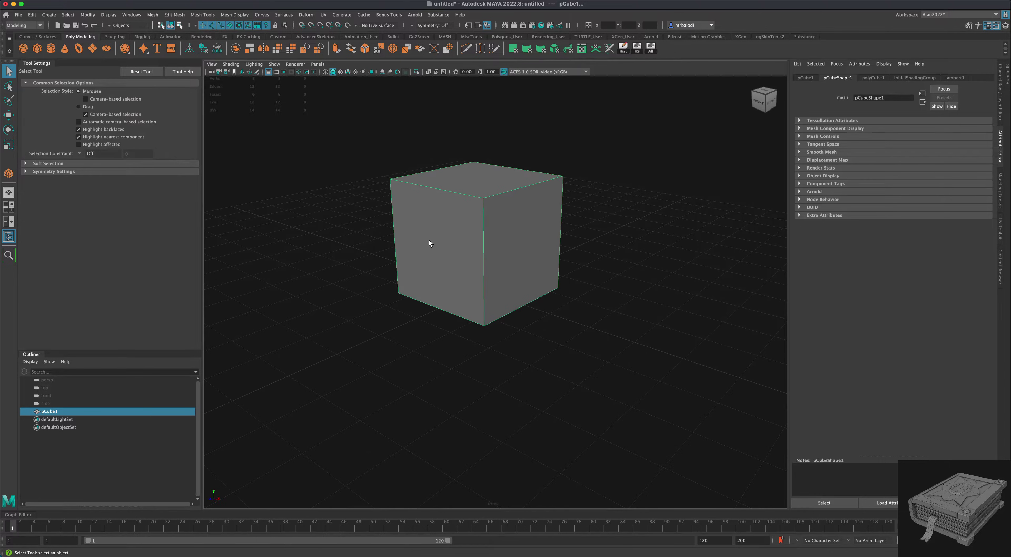
middle_click_drag(356, 225, 360, 241, "alt")
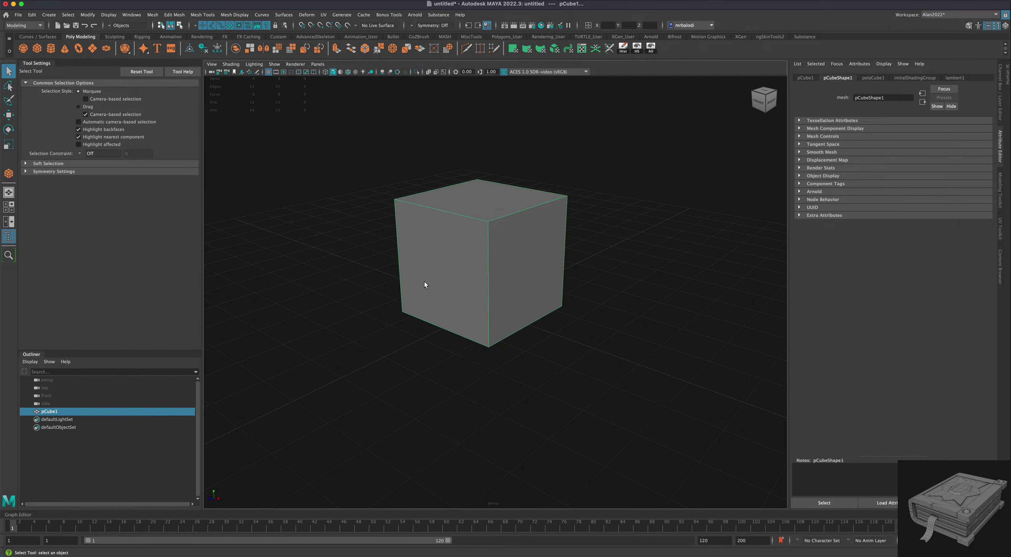
left_click_drag(424, 285, 395, 248, "alt")
left_click(8, 144)
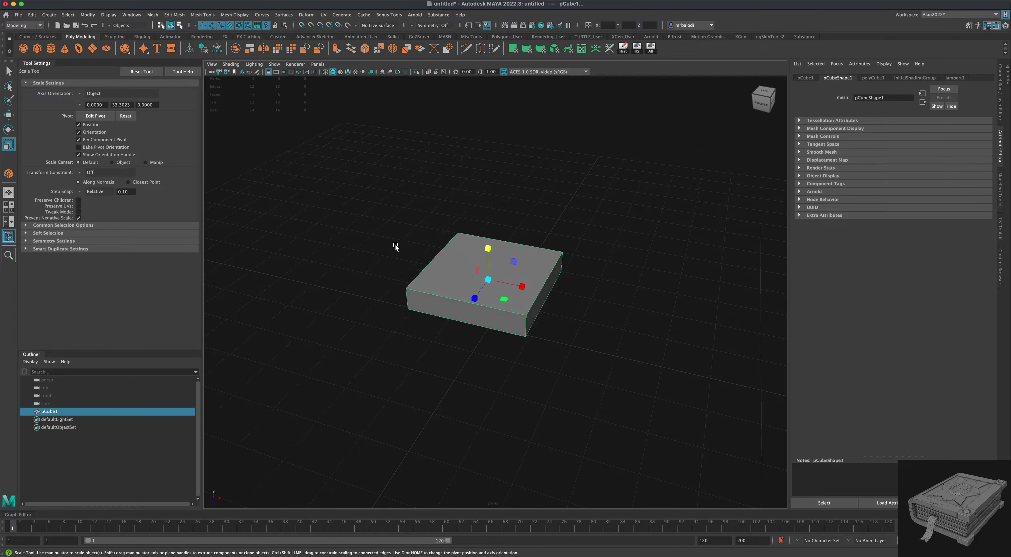
left_click_drag(489, 250, 551, 230)
left_click_drag(509, 271, 558, 223, "alt")
left_click_drag(683, 311, 656, 306, "alt")
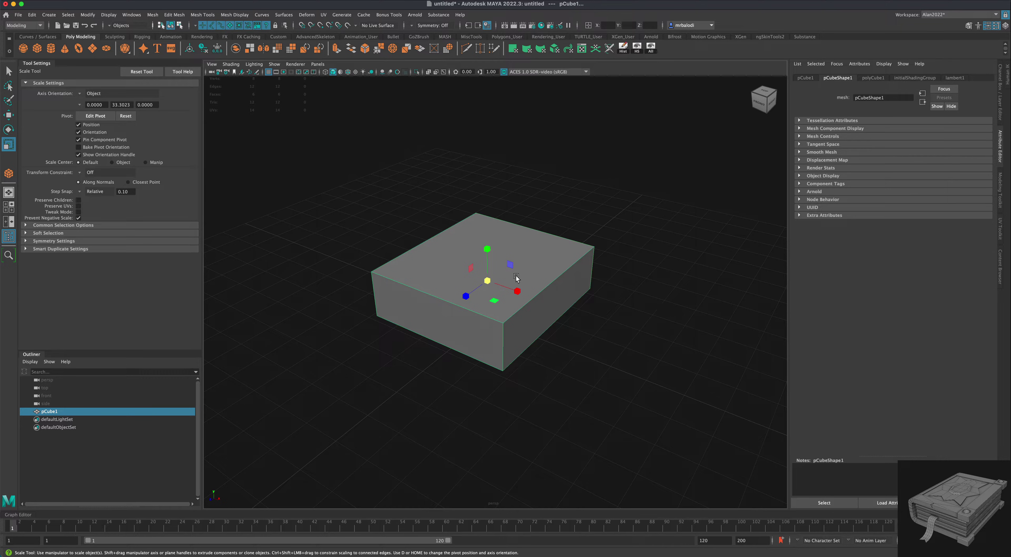
Enlarge the slab uniformly and lengthen it along Z to book proportions, with scale about 1.944, 0.648, 2.808
left_click_drag(489, 281, 503, 259)
left_click_drag(616, 324, 601, 344, "alt")
left_click_drag(449, 296, 437, 302)
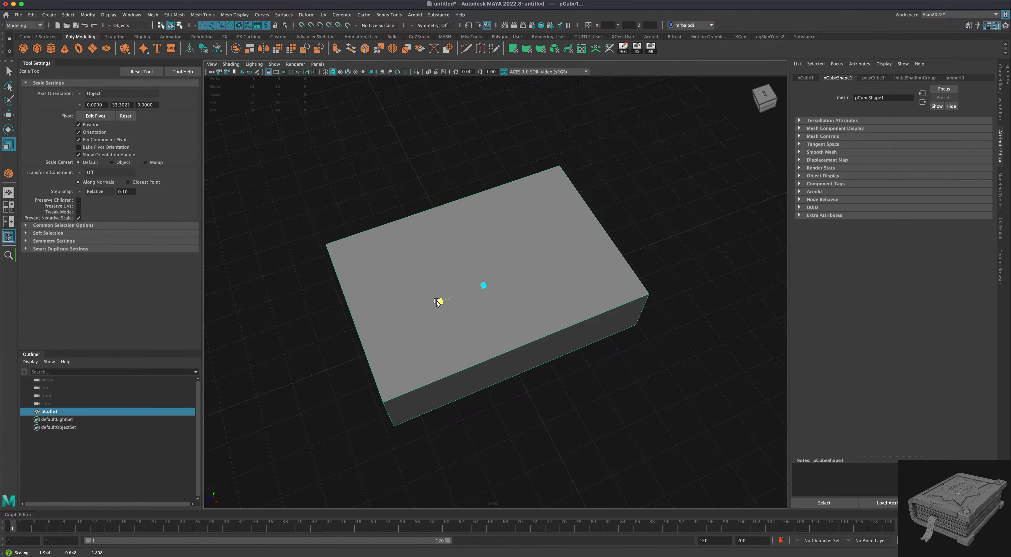
left_click_drag(593, 355, 604, 343, "alt")
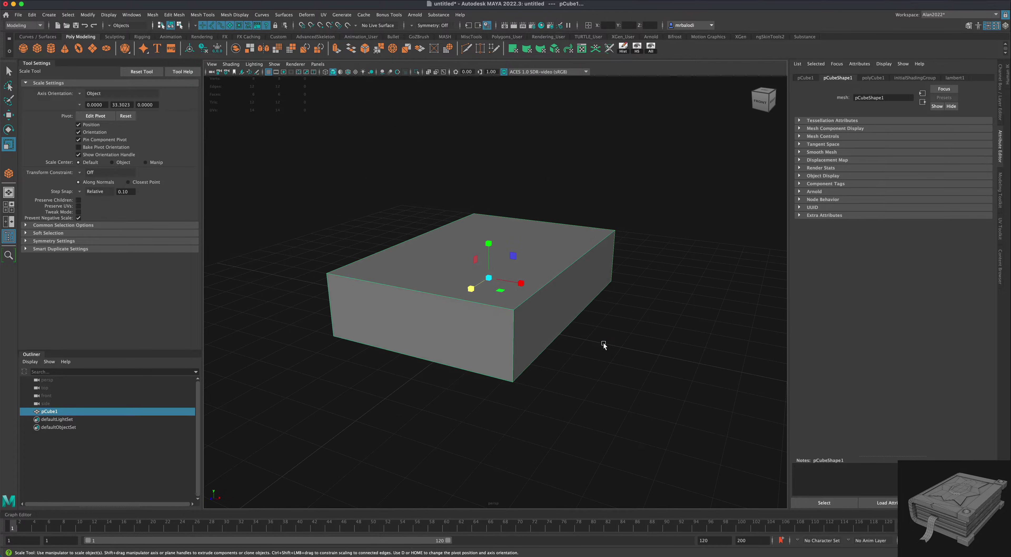
middle_click_drag(603, 343, 627, 352, "alt")
left_click_drag(627, 353, 573, 343, "alt")
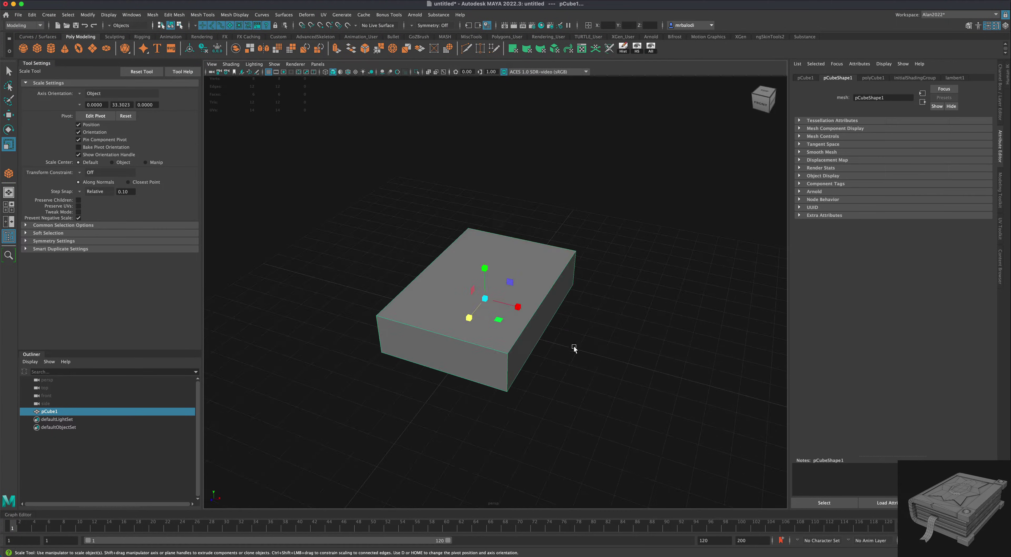
Using the orthographic views, lower the box slightly along Y so its base rests on the grid
left_click(8, 115)
left_click_drag(347, 201, 366, 205, "alt")
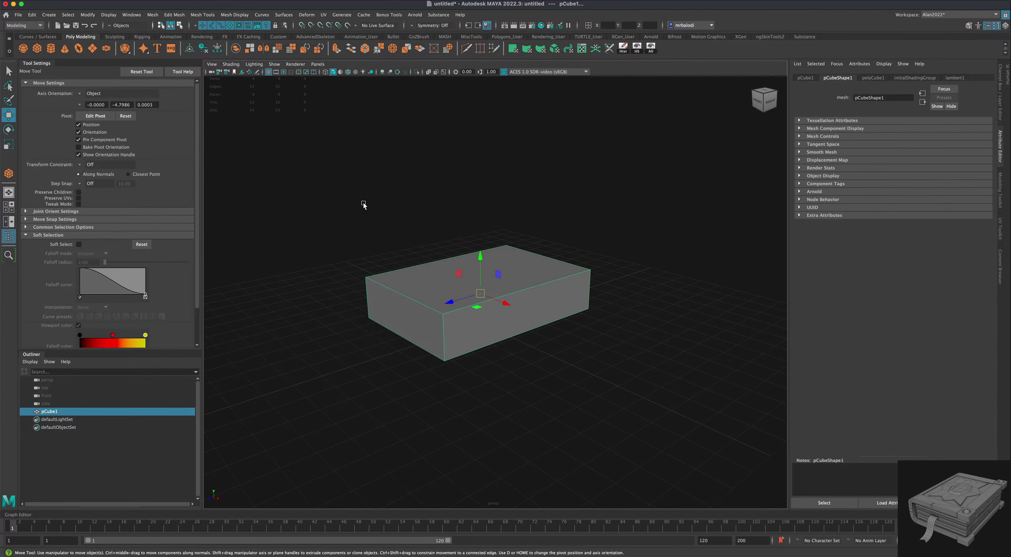
key("space")
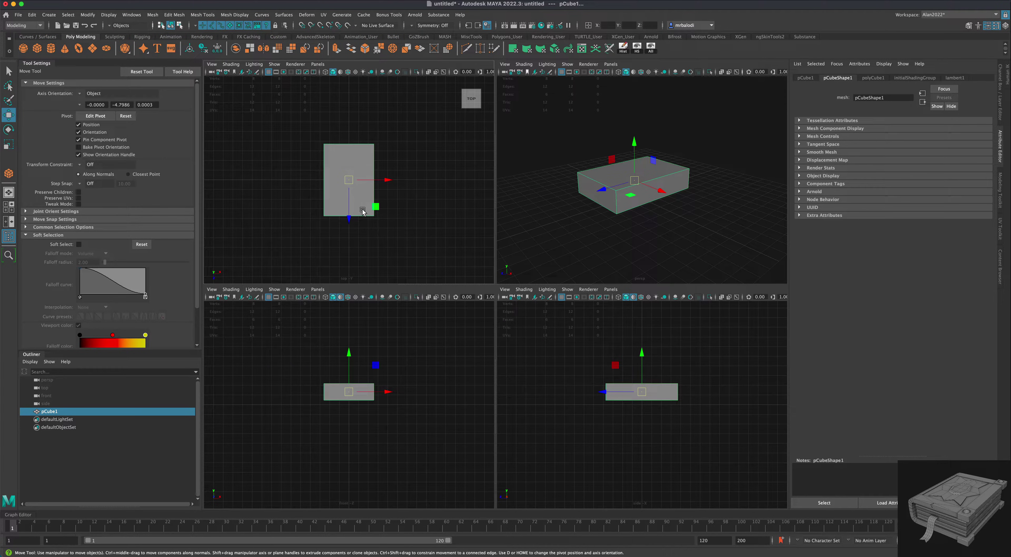
mouse_move(351, 184)
left_mouse_down()
mouse_move(386, 182)
mouse_move(348, 184)
left_mouse_up()
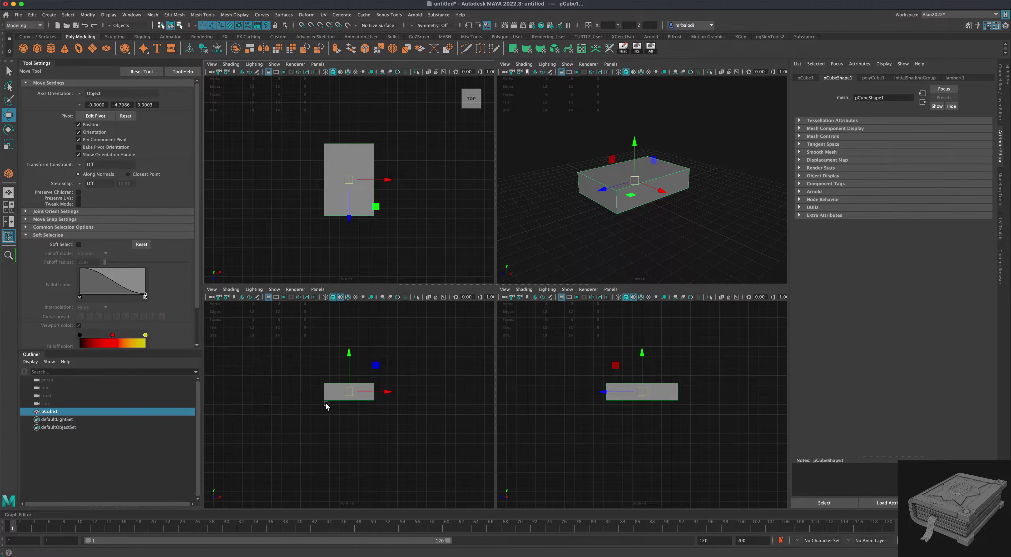
left_click_drag(349, 356, 350, 356)
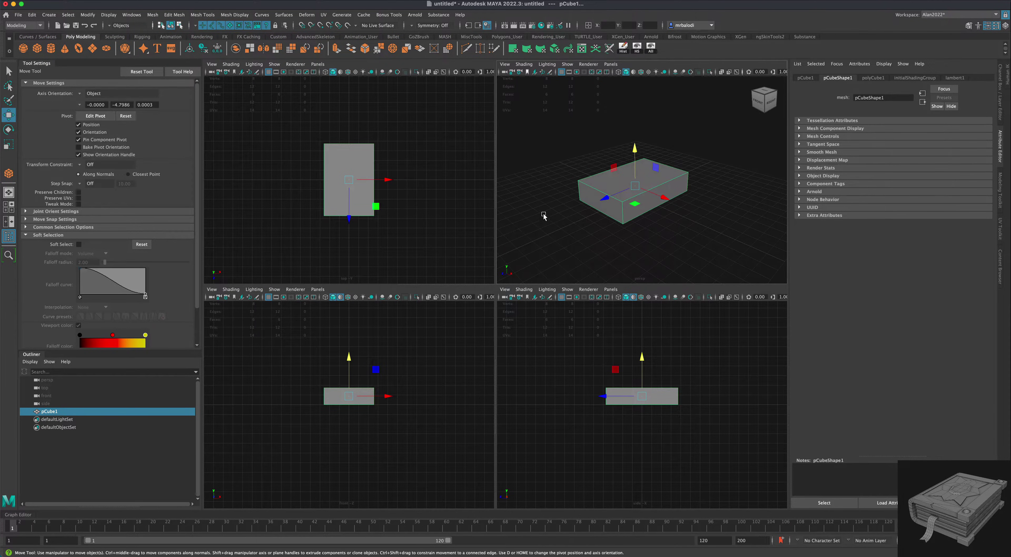
key("space")
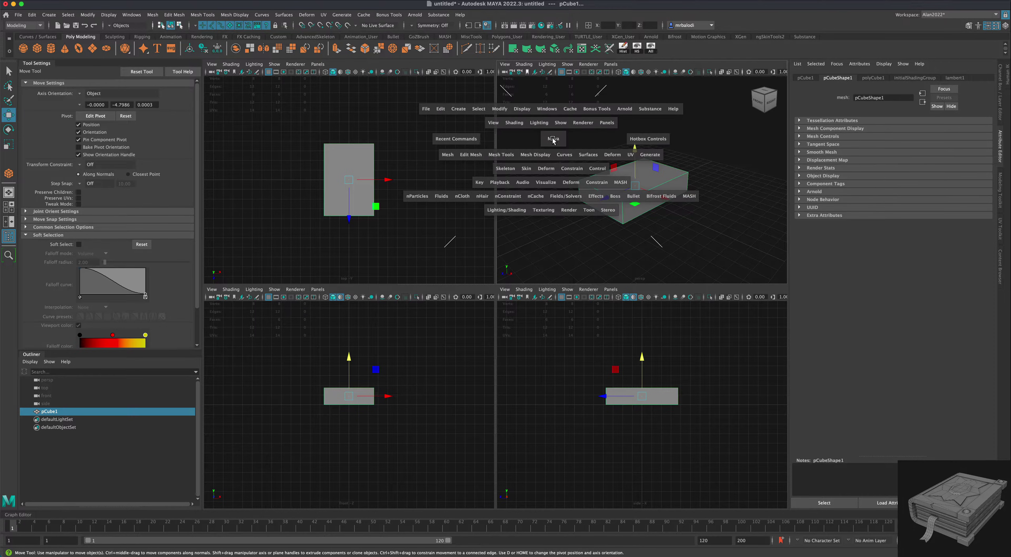
left_click_drag(515, 340, 566, 363, "alt")
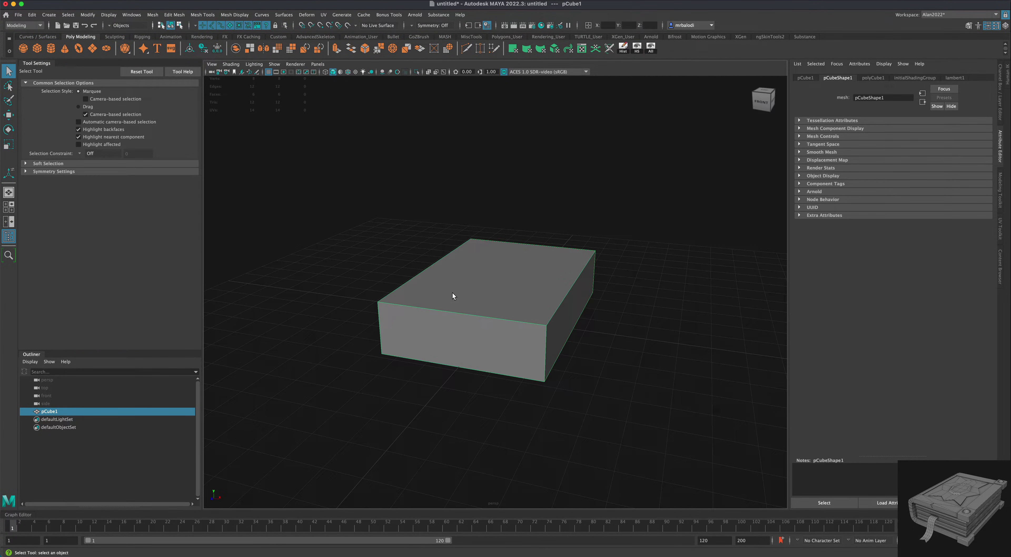
Return the box to object mode, deselect it and turn on wireframe on shaded display in the viewport
right_click_drag(453, 294, 484, 289)
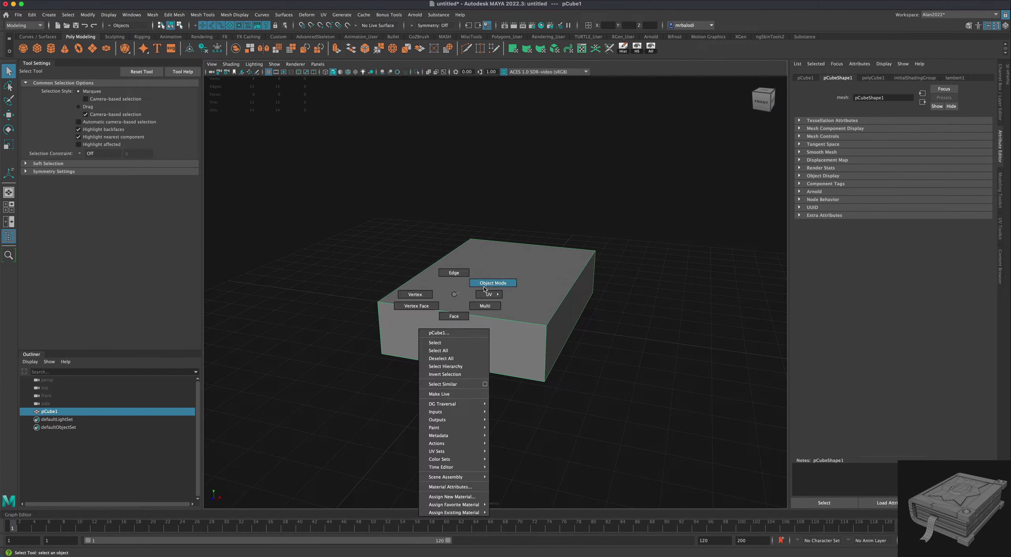
left_click(650, 334)
left_click_drag(661, 342, 632, 358, "alt")
left_click(497, 287)
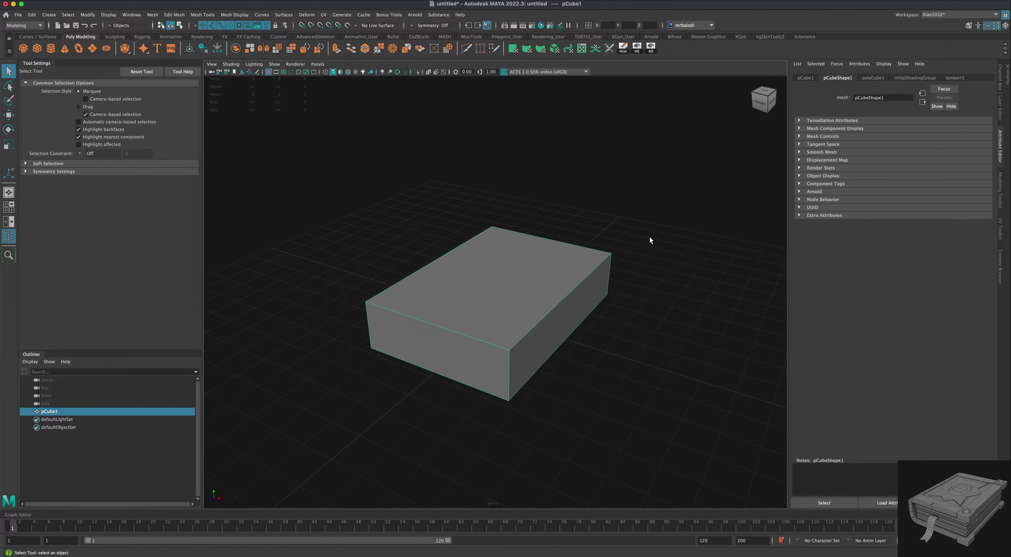
left_click(687, 276)
left_click_drag(687, 276, 684, 274, "alt")
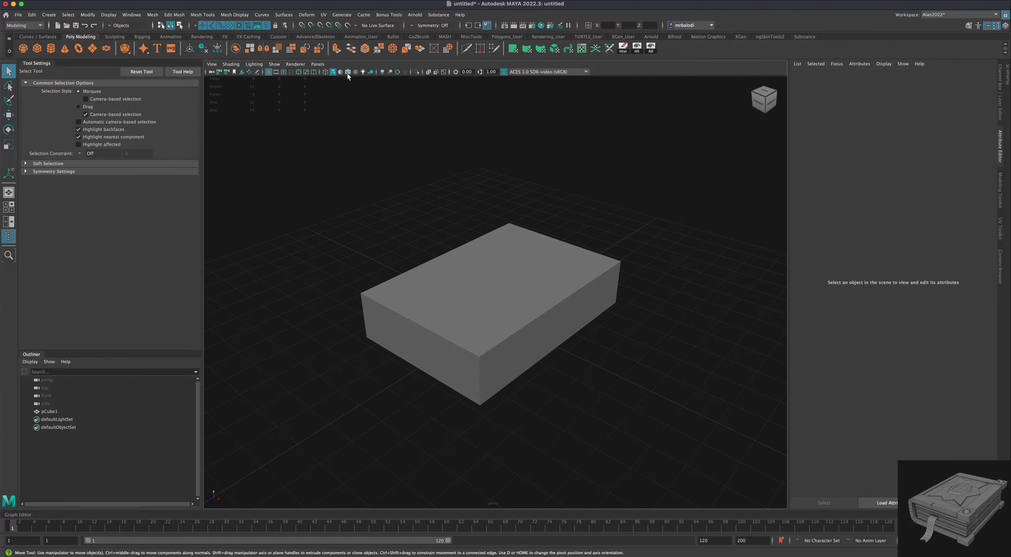
left_click_drag(349, 183, 356, 162, "alt")
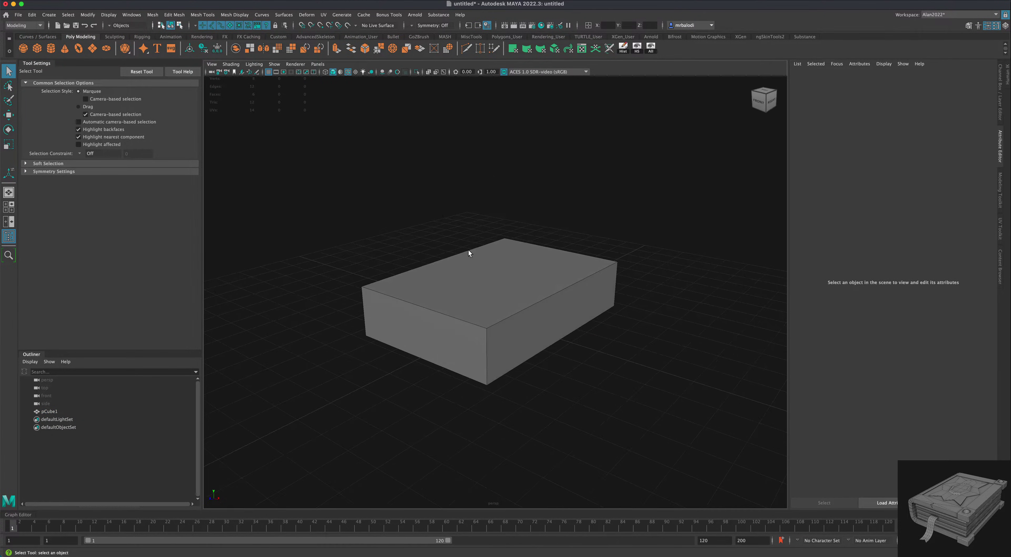
Extrude the box's top and bottom faces outward with a local Z translation of about 0.407
left_click(483, 265)
right_click_drag(487, 263, 488, 285)
left_click(488, 272)
left_click_drag(635, 401, 647, 337, "alt")
left_click(571, 284, "shift")
left_click_drag(673, 212, 668, 287, "alt")
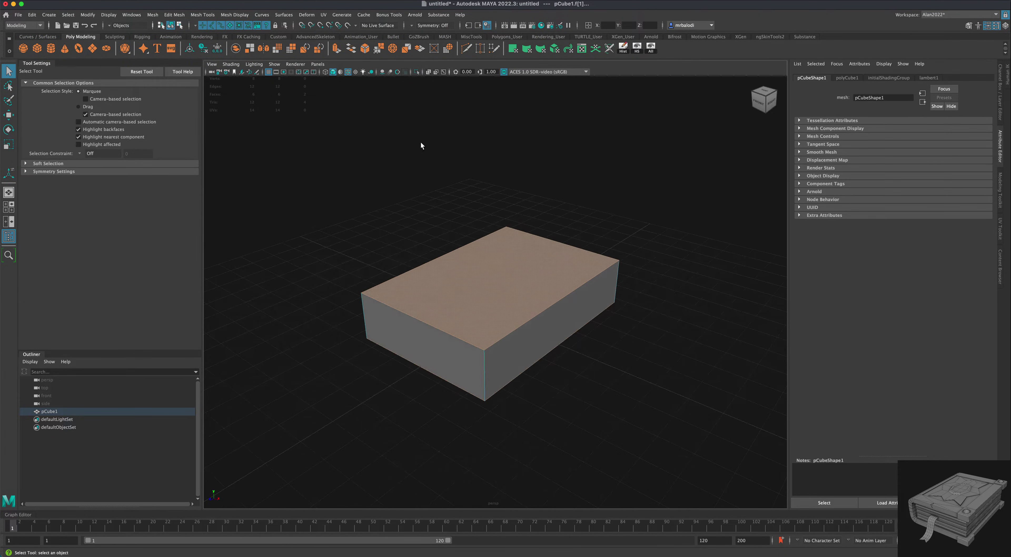
left_click(336, 49)
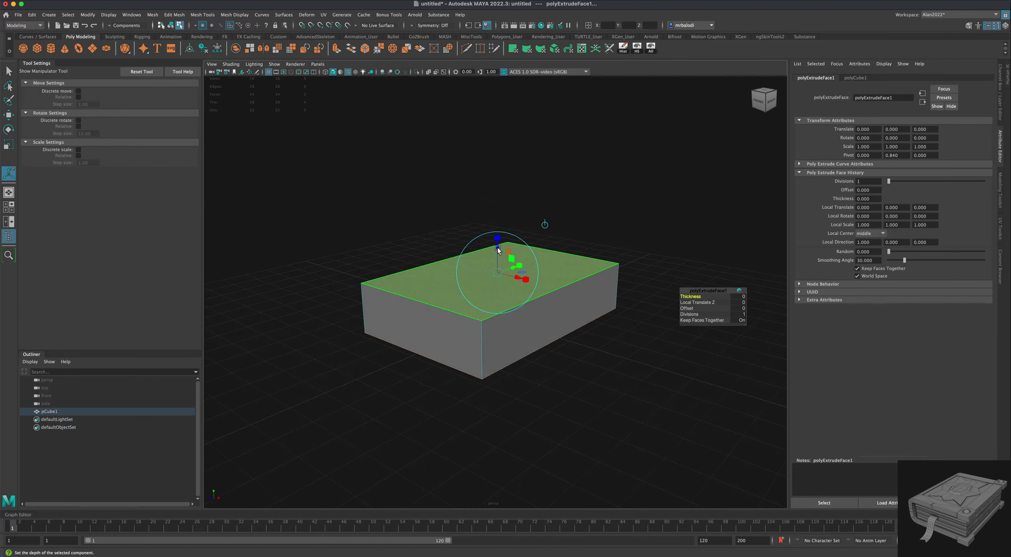
left_click_drag(498, 248, 500, 236)
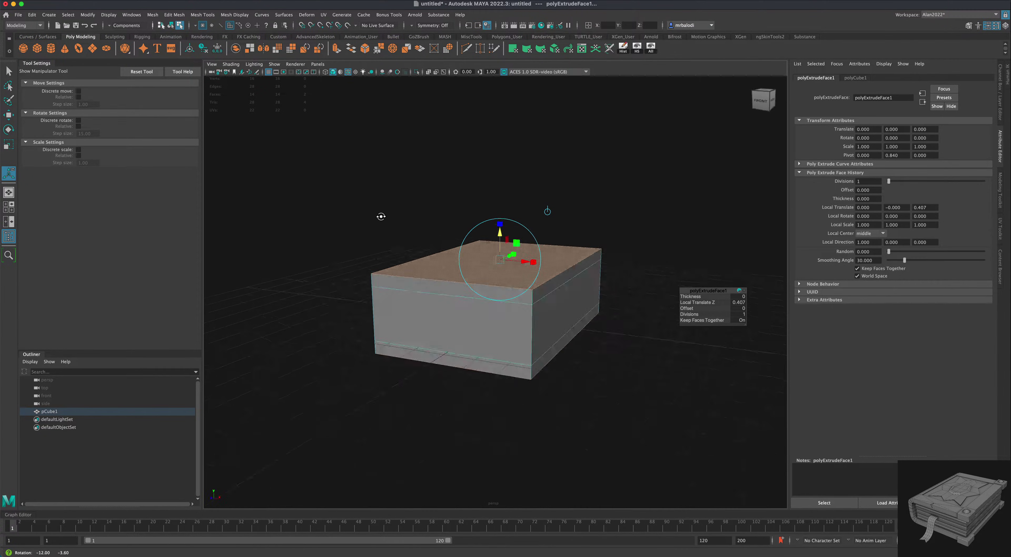
Delete the two narrow extruded faces, upper and lower, along one long side of the box
mouse_move(356, 217)
left_mouse_down("alt")
mouse_move(326, 227)
mouse_move(361, 221)
left_mouse_up("alt")
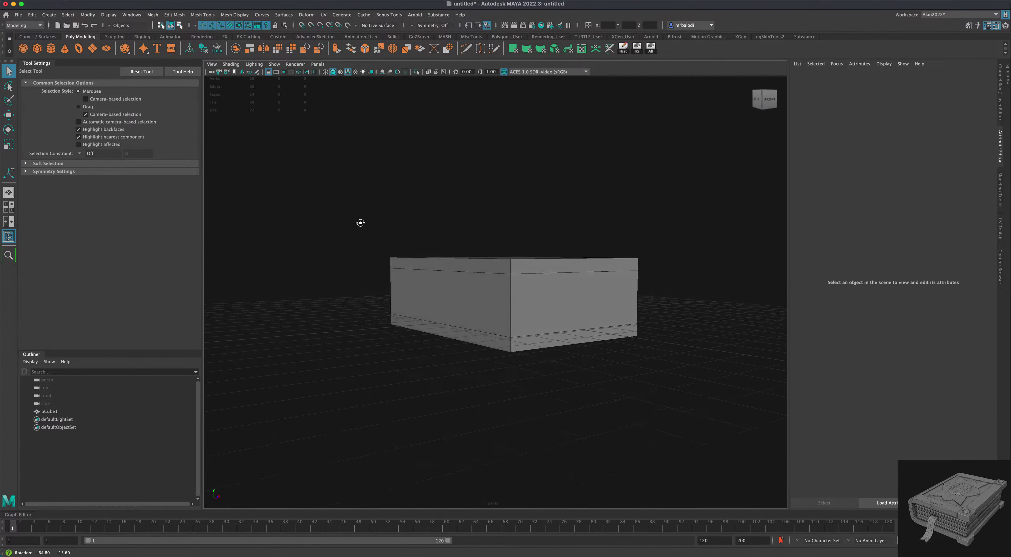
left_click(472, 294)
left_click_drag(487, 278, 474, 287, "alt")
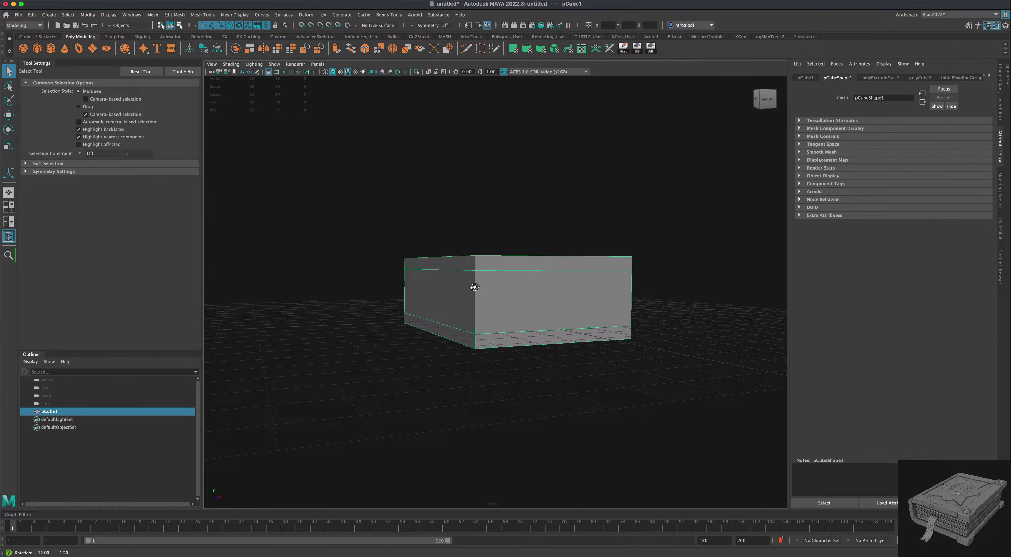
right_click_drag(469, 263, 467, 284)
left_click(464, 260)
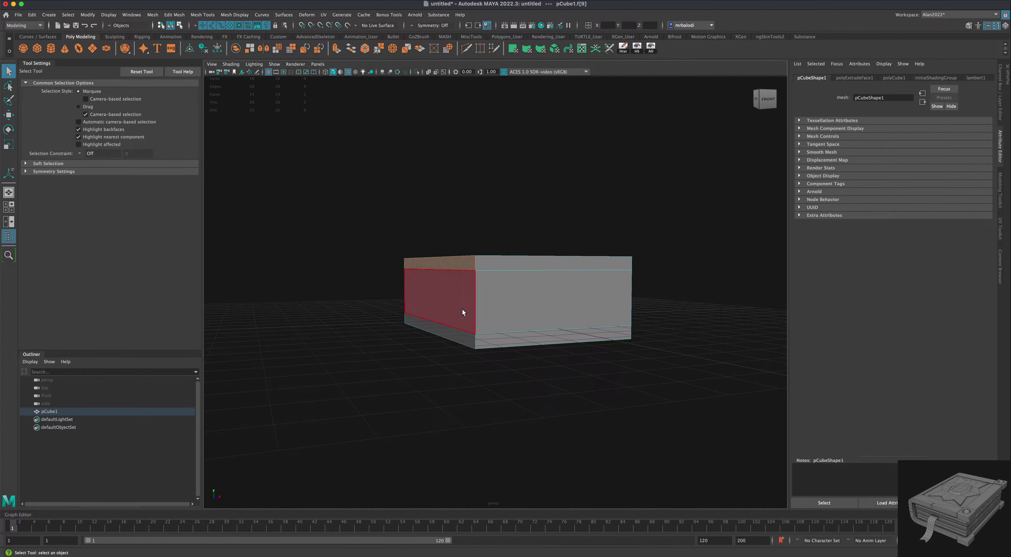
left_click(461, 339, "shift")
left_click_drag(461, 339, 383, 379, "alt")
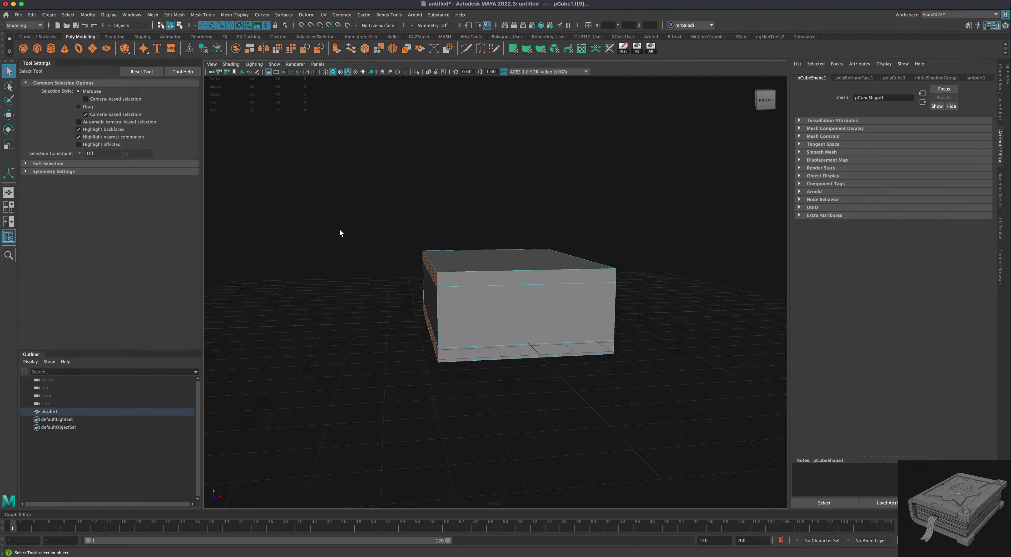
key("Delete")
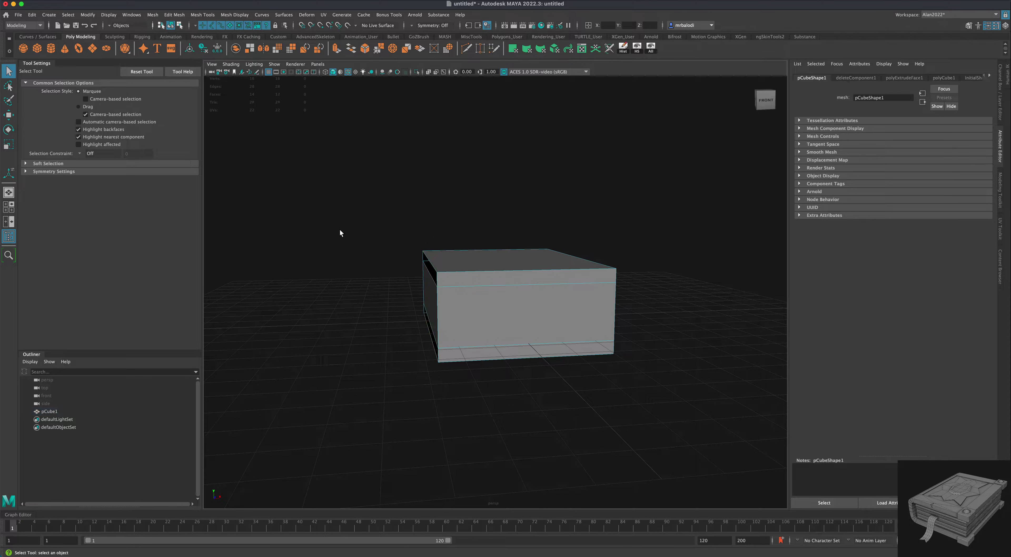
Bridge the open border edges around the deleted strips on the long side, using 8 divisions
left_click_drag(340, 232, 355, 230, "alt")
right_click(500, 312)
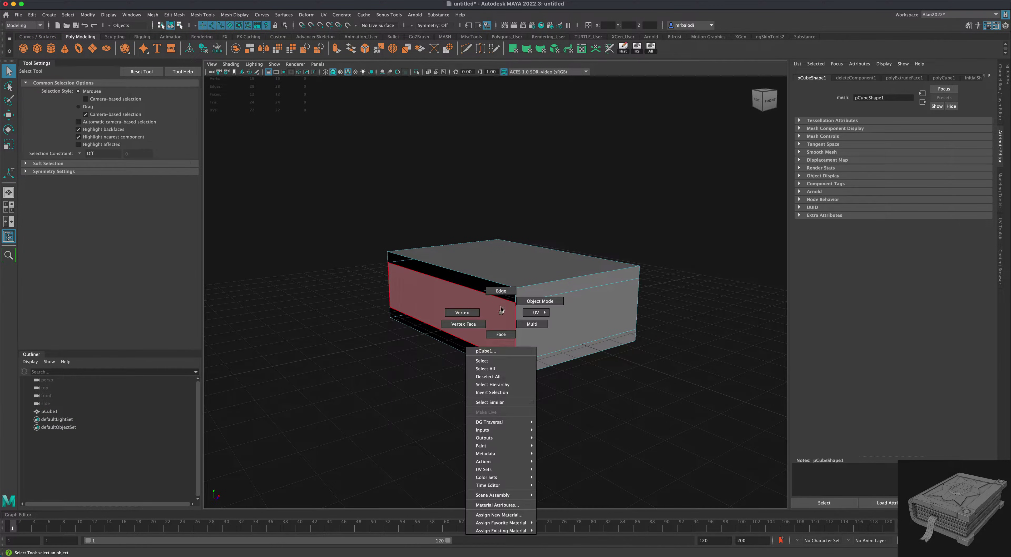
left_click(491, 291)
double_click(472, 287)
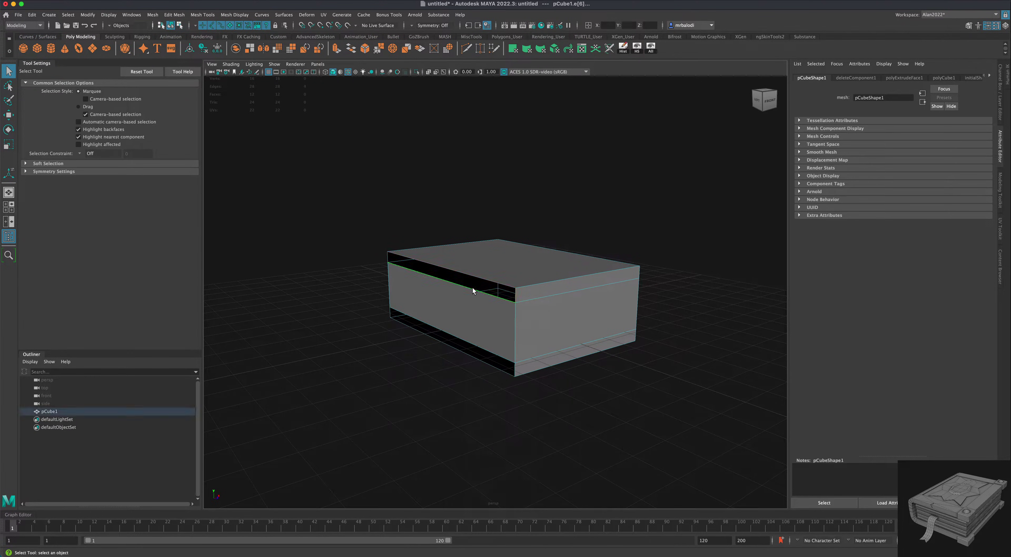
left_click_drag(255, 268, 256, 265, "alt")
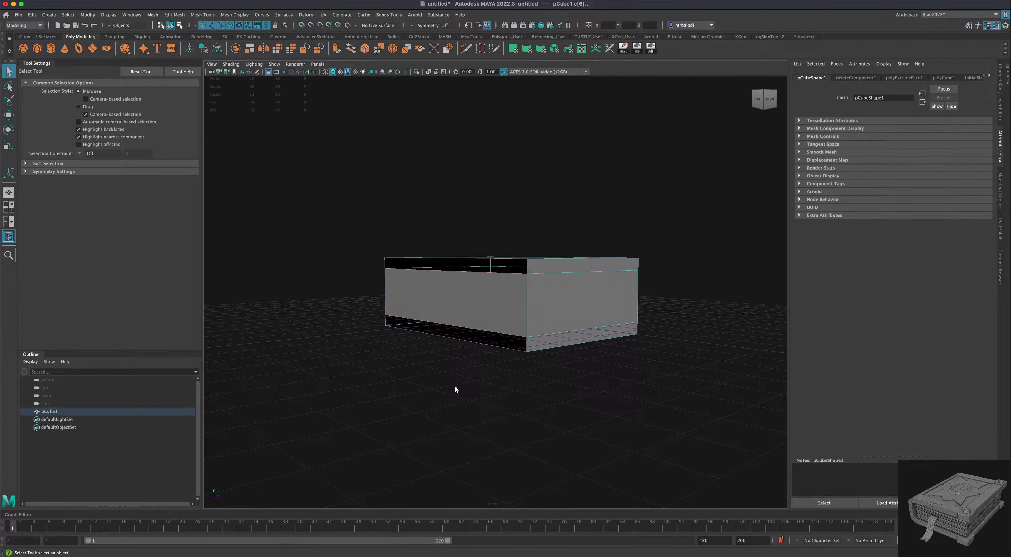
left_click_drag(456, 387, 382, 317, "alt")
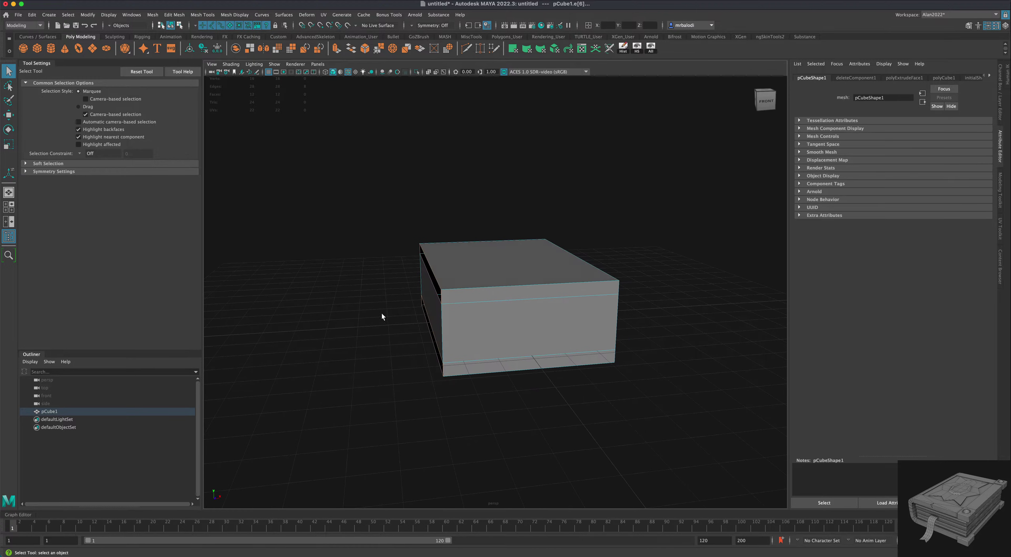
left_click(352, 49)
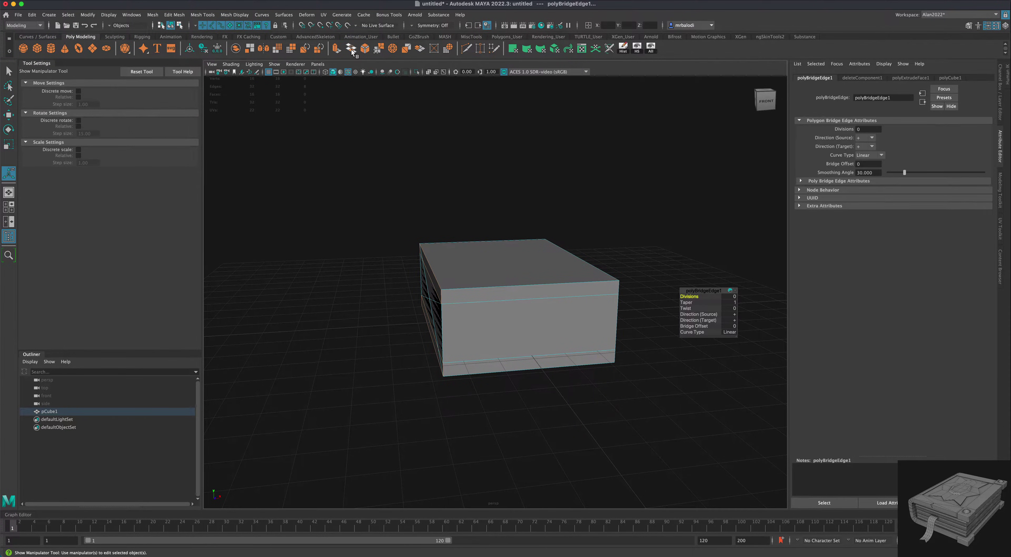
left_click_drag(370, 185, 341, 188, "alt")
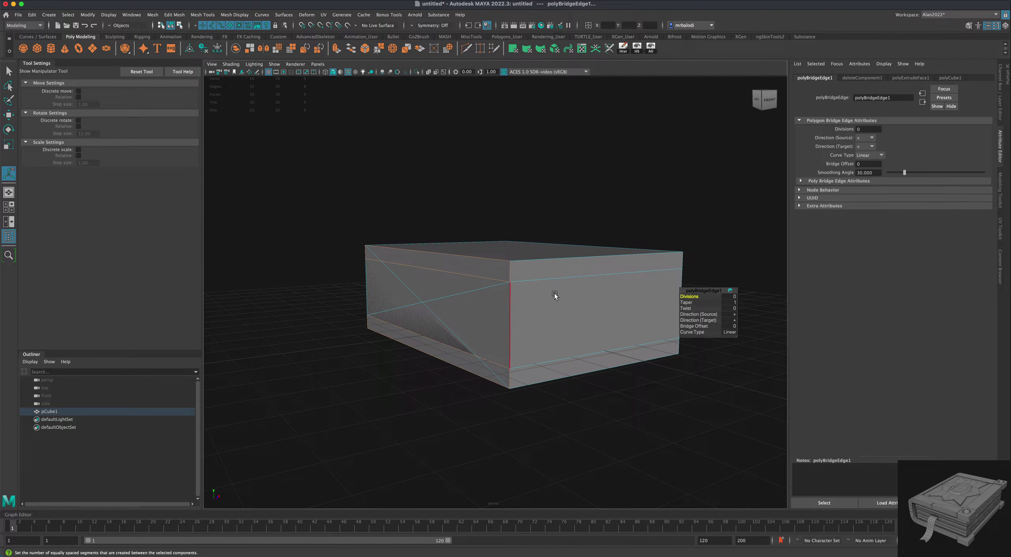
middle_click_drag(690, 297, 705, 293)
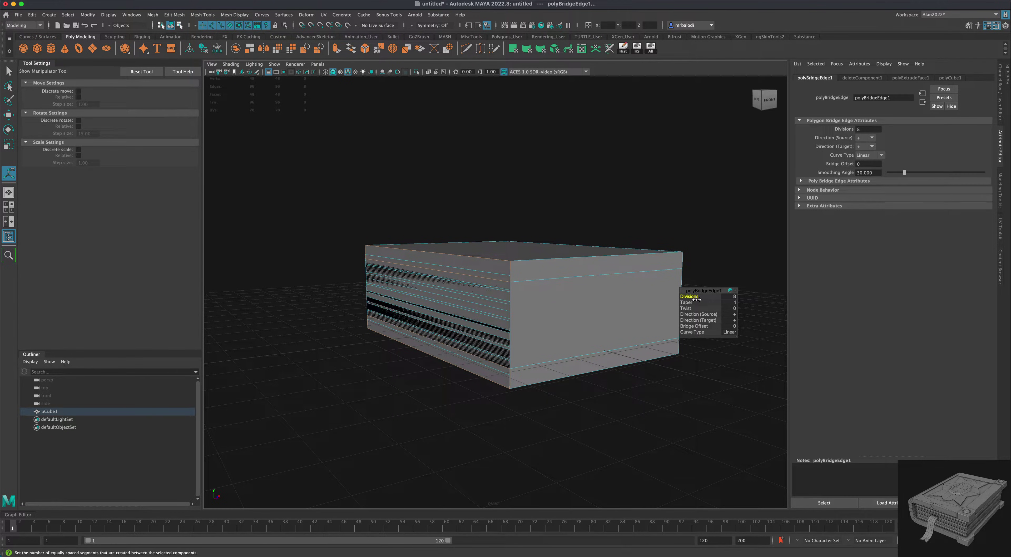
Set the spine bridge's curve type to Blend and its divisions to 10
left_click(731, 332)
left_click(747, 345)
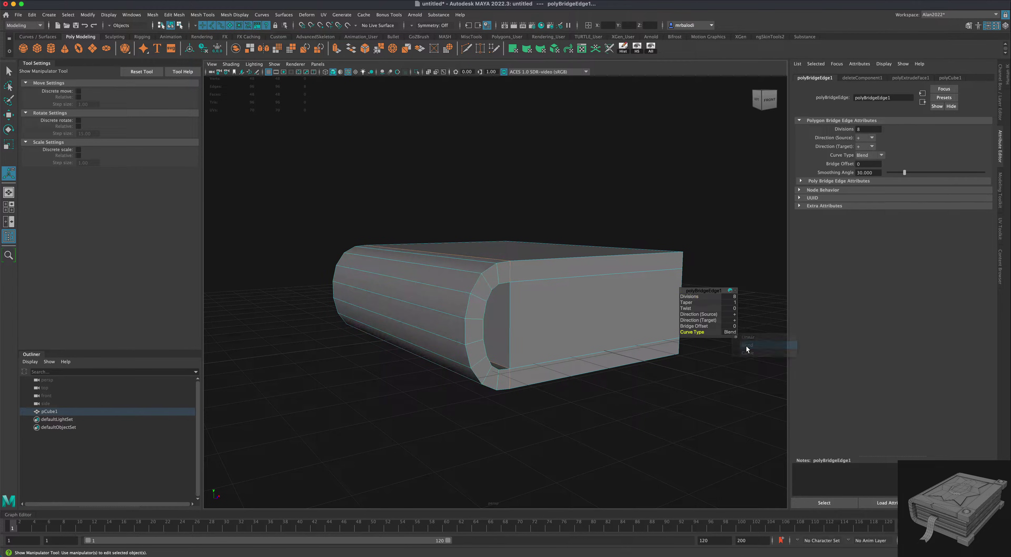
mouse_move(639, 406)
left_mouse_down("alt")
mouse_move(567, 406)
mouse_move(636, 400)
left_mouse_up("alt")
left_click_drag(690, 298, 696, 297)
mouse_move(553, 185)
left_mouse_down("alt")
mouse_move(575, 185)
mouse_move(553, 180)
left_mouse_up("alt")
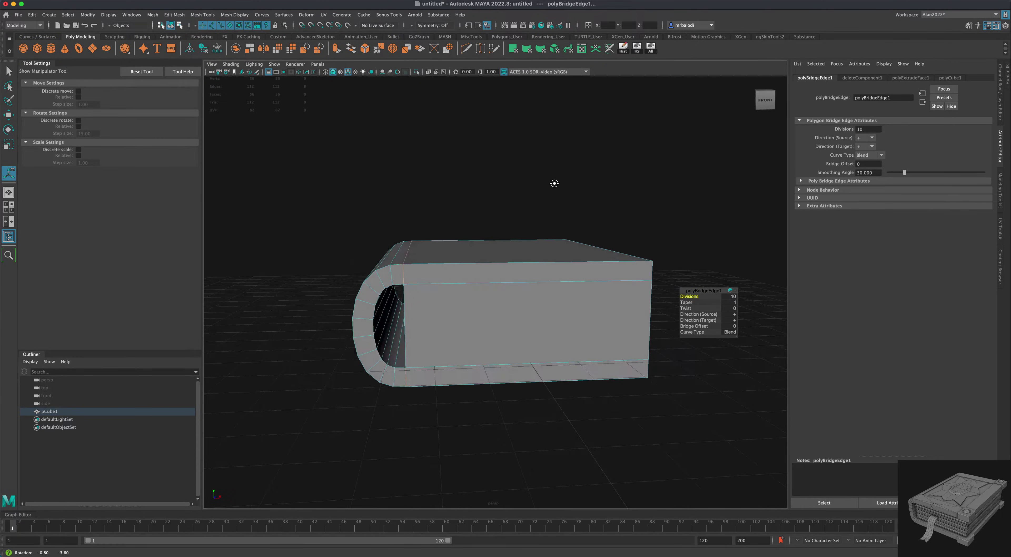
left_click_drag(346, 341, 330, 352, "alt")
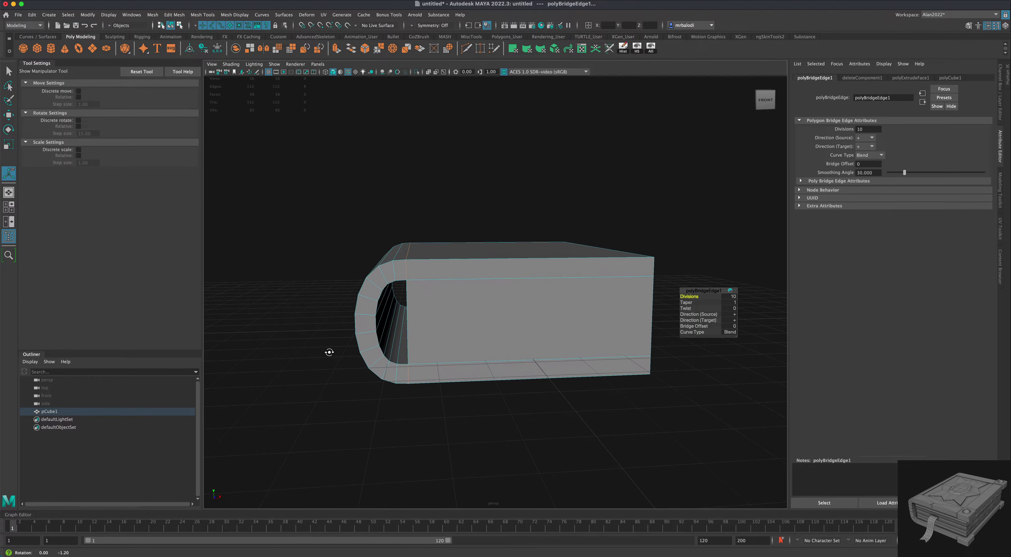
Flatten the rounded spine by moving its middle strip of faces inward with soft selection at a falloff radius of 1.00
left_click(9, 70)
left_click_drag(255, 242, 273, 251, "alt")
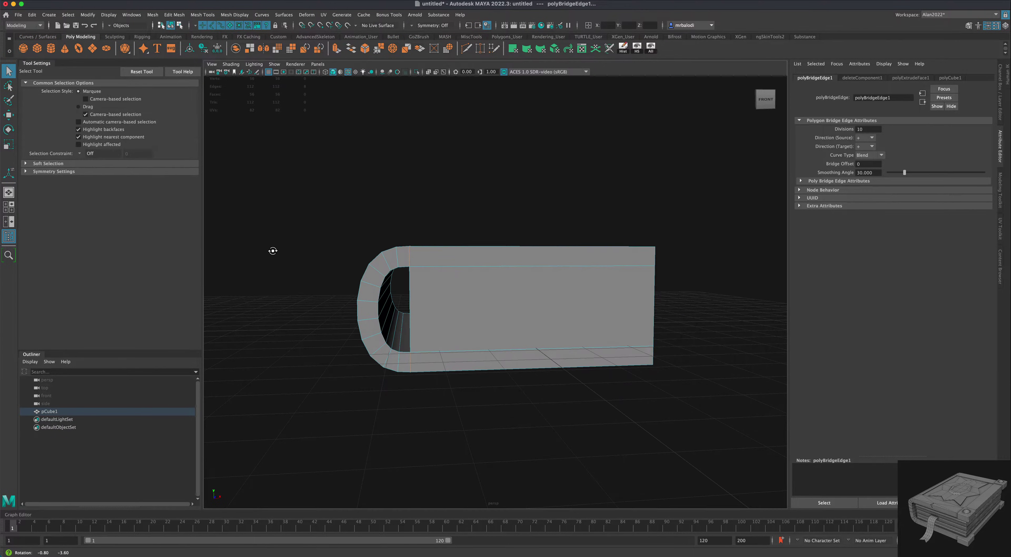
right_click_drag(374, 312, 334, 319)
left_click(367, 309)
left_click_drag(301, 305, 302, 337, "alt")
double_click(379, 305, "shift")
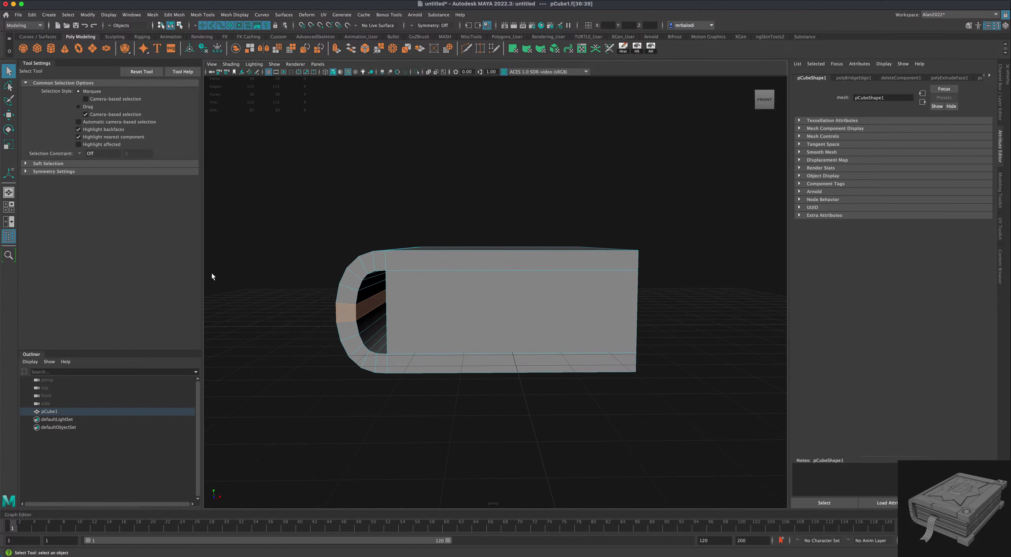
left_click(8, 115)
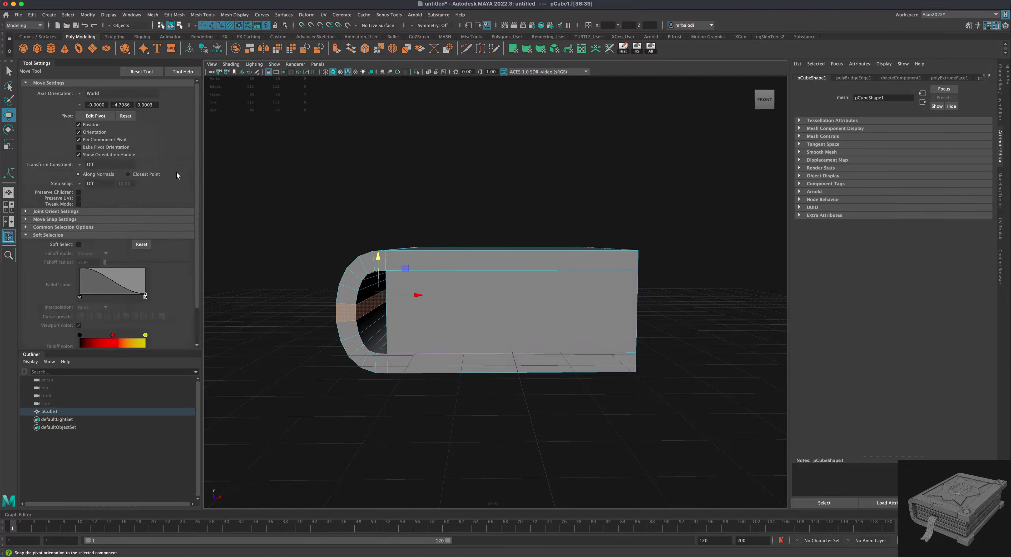
mouse_move(228, 214)
left_mouse_down("alt")
mouse_move(251, 210)
mouse_move(235, 214)
left_mouse_up("alt")
left_click(79, 245)
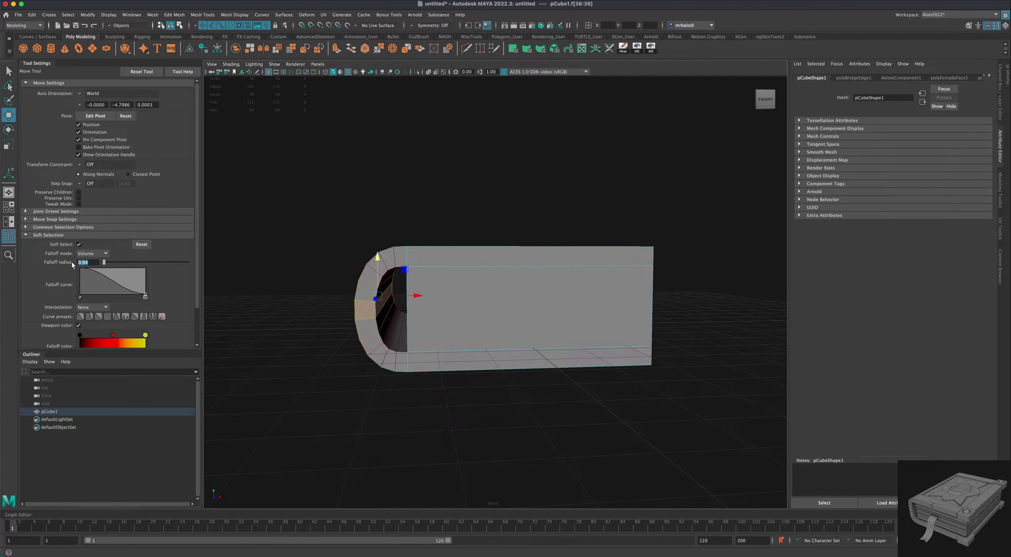
key("Return")
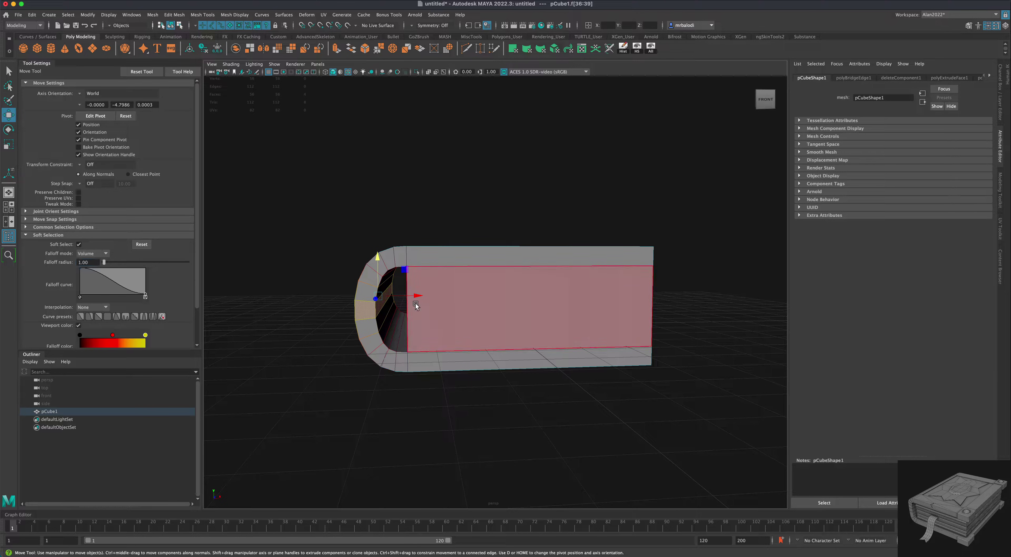
left_click_drag(309, 307, 368, 301, "alt")
left_click_drag(417, 297, 326, 326)
With soft selection off, move the page block's face inside the spine along X, leaving a narrow gap behind the spine
left_click(412, 318)
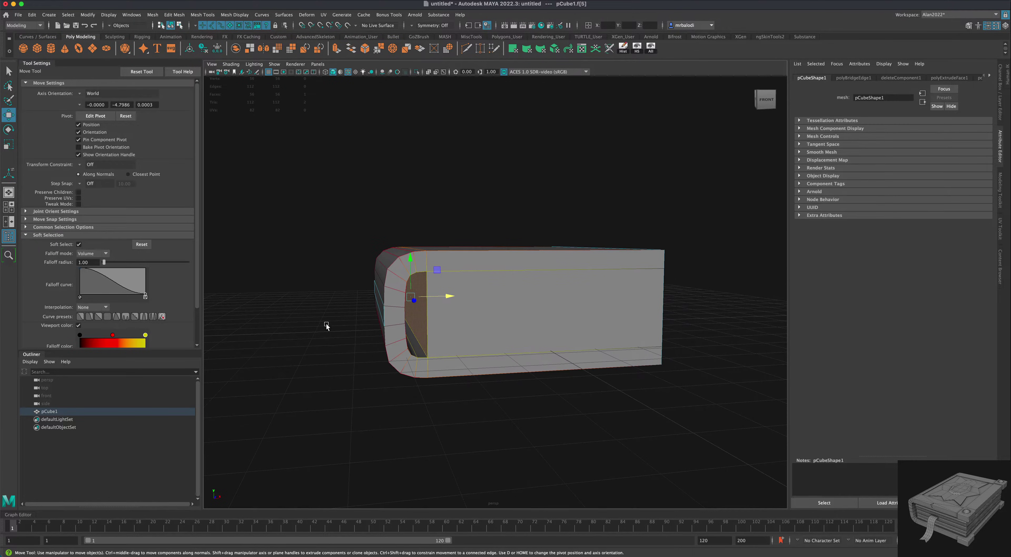
key("b")
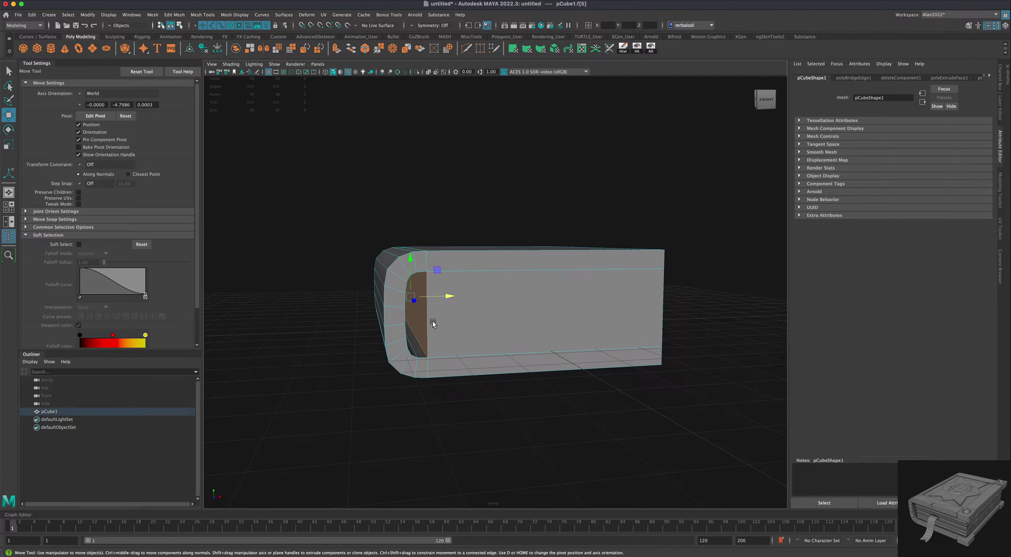
left_click_drag(450, 296, 439, 297)
scroll(303, 325, "up", 5)
scroll(279, 253, "up", 3)
scroll(316, 270, "down", 2)
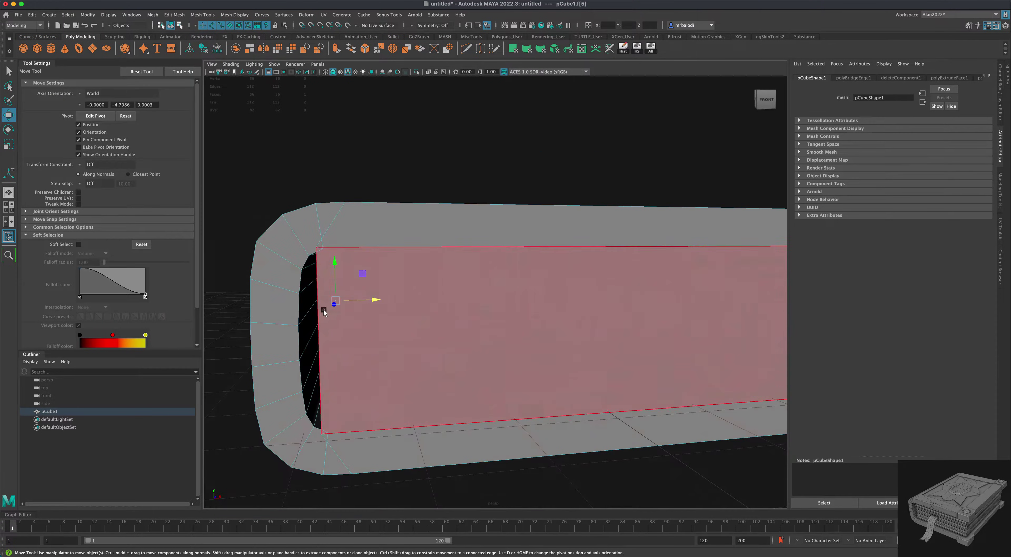
left_click_drag(372, 299, 380, 300)
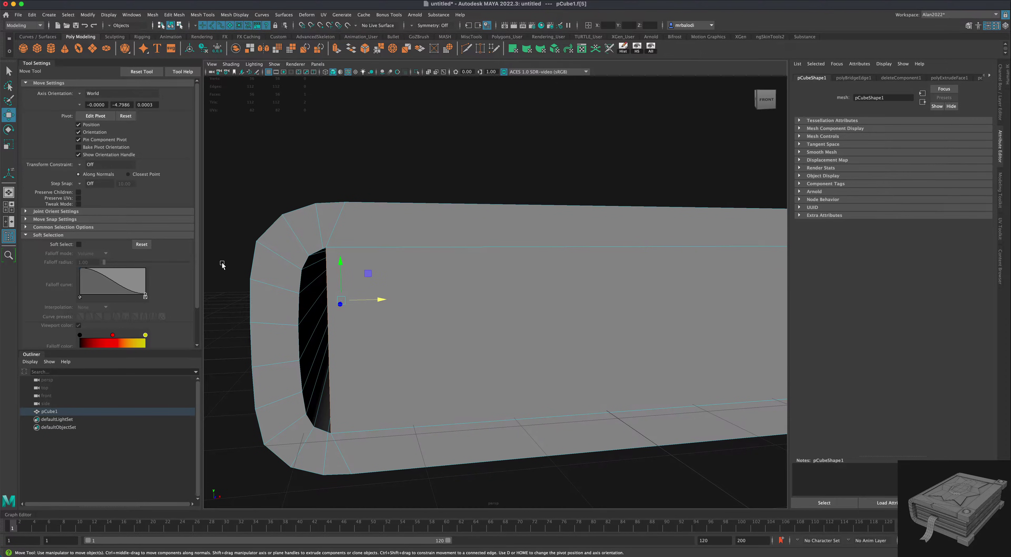
left_click_drag(221, 264, 253, 313, "alt")
mouse_move(647, 395)
left_mouse_down("alt")
mouse_move(625, 397)
mouse_move(634, 391)
mouse_move(626, 388)
mouse_move(653, 388)
left_mouse_up("alt")
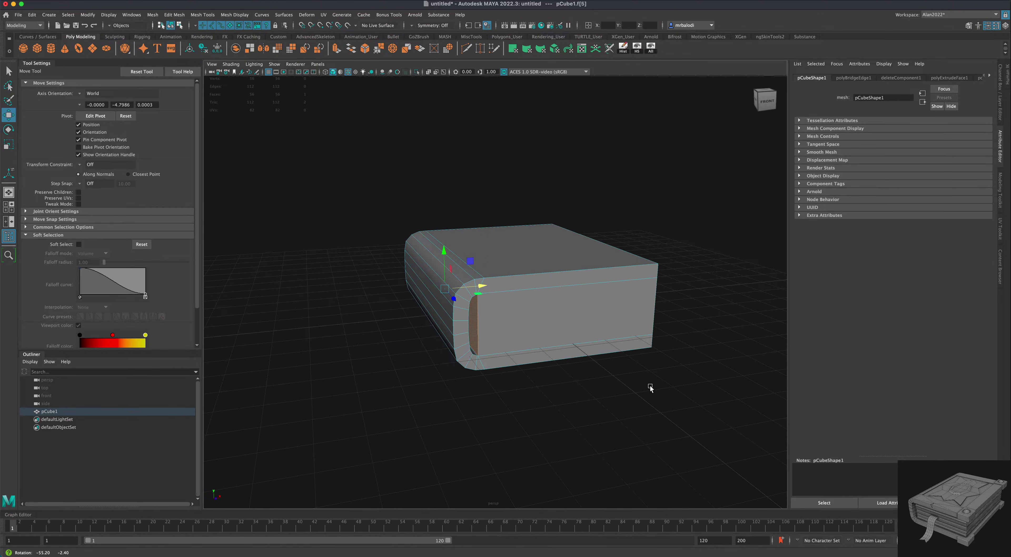
Bevel the lengthwise edge loops around the curved spine
left_click(10, 72)
scroll(327, 303, "up", 3)
left_click_drag(326, 303, 338, 314, "alt")
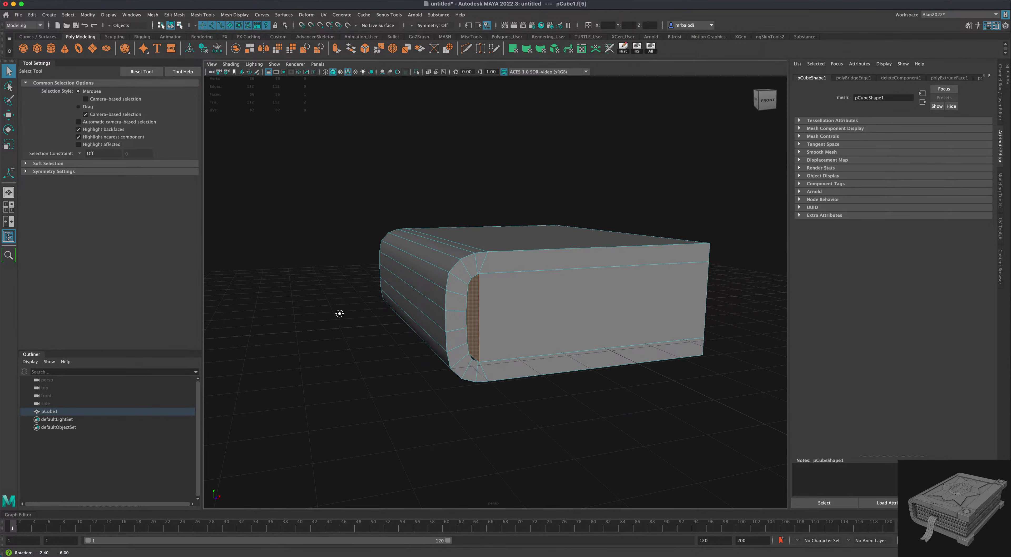
scroll(338, 314, "up", 3)
right_click_drag(417, 274, 418, 254)
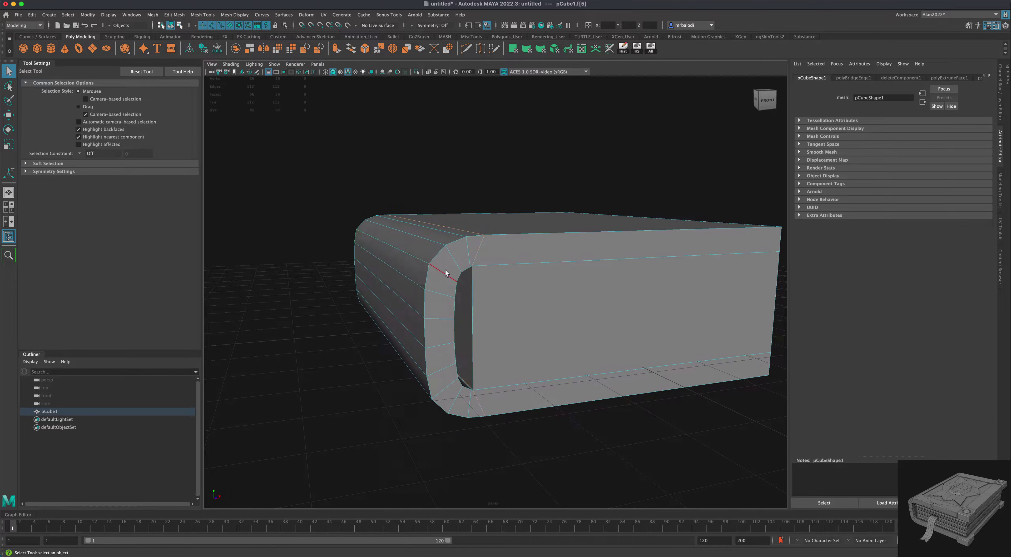
left_click(451, 261)
double_click(451, 261)
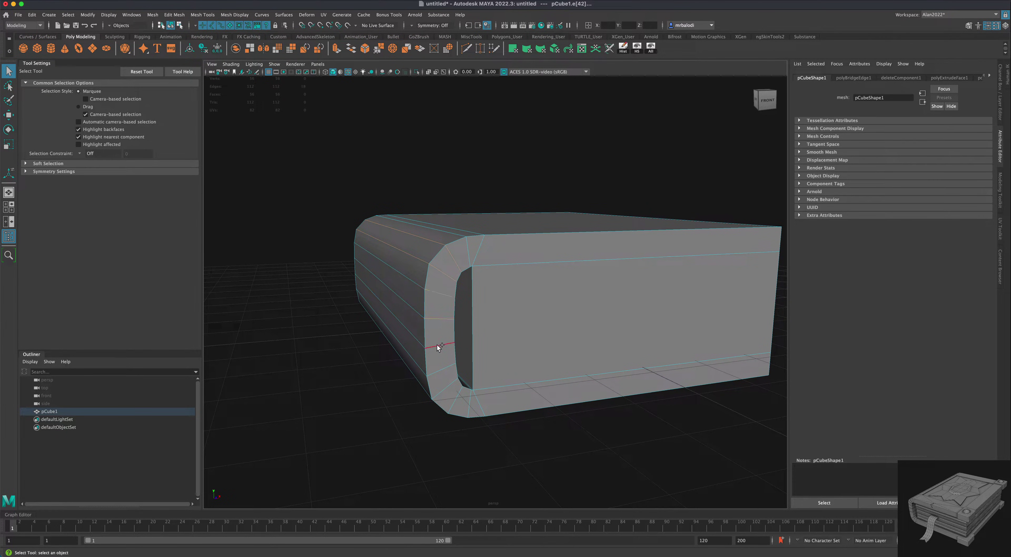
double_click(457, 398, "shift")
left_click_drag(366, 421, 316, 389, "alt")
scroll(325, 411, "up", 3)
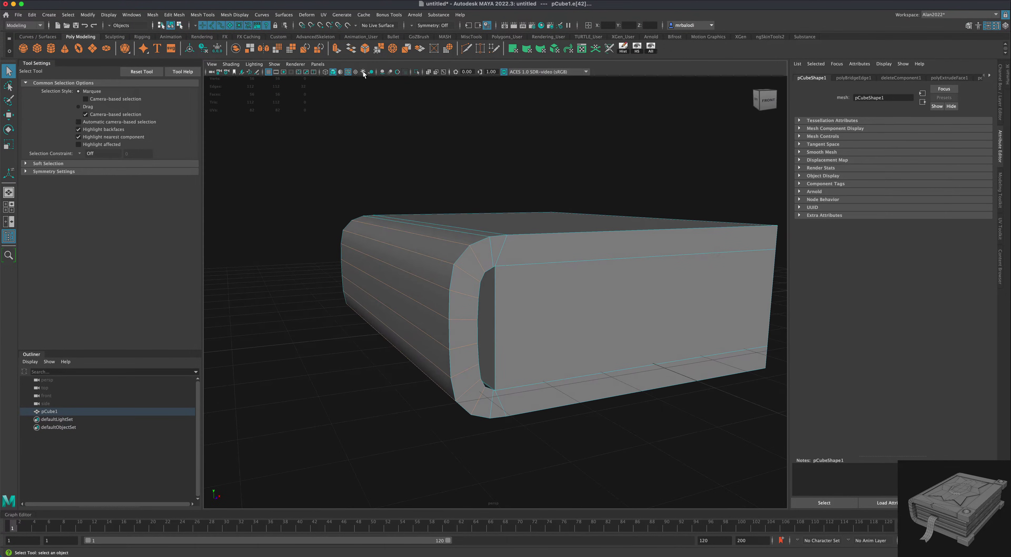
left_click(365, 49)
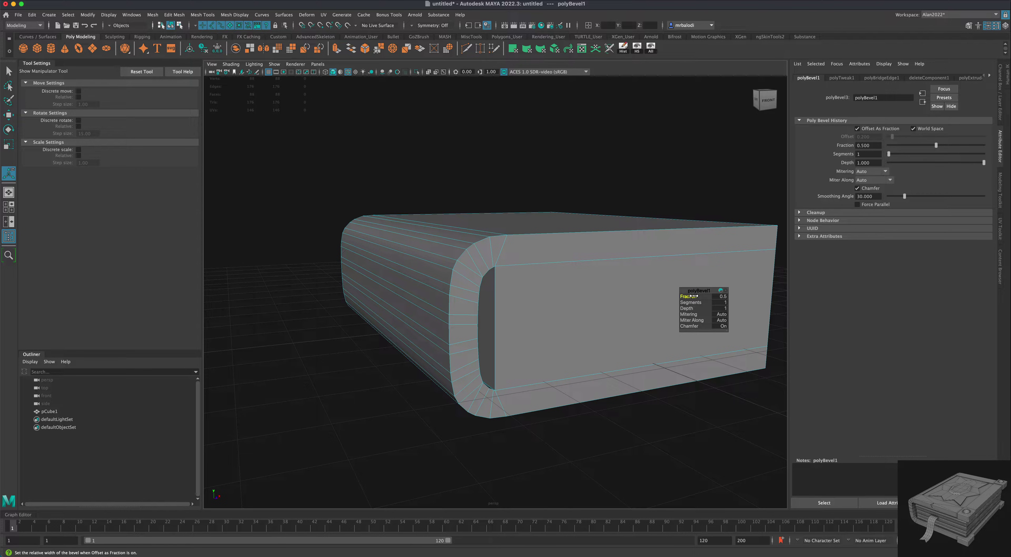
Set the spine bevel's segments to 2 and its fraction to 0.2
left_click_drag(696, 296, 691, 297)
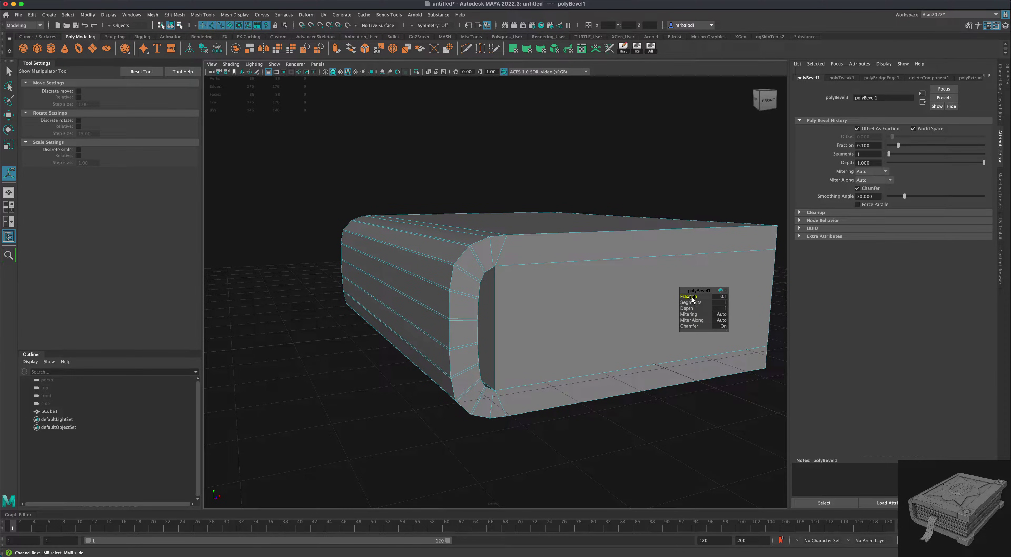
left_click(691, 302)
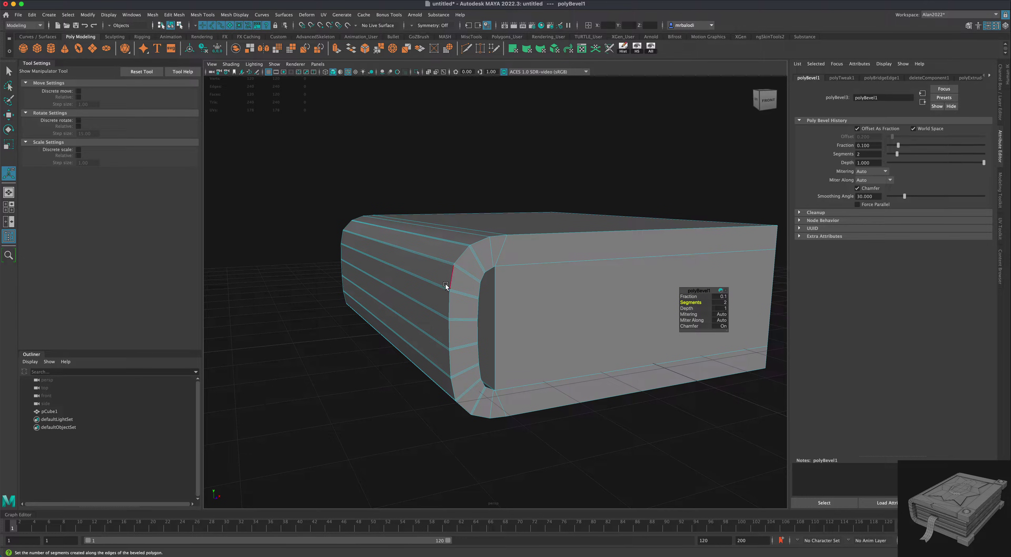
left_click(720, 297)
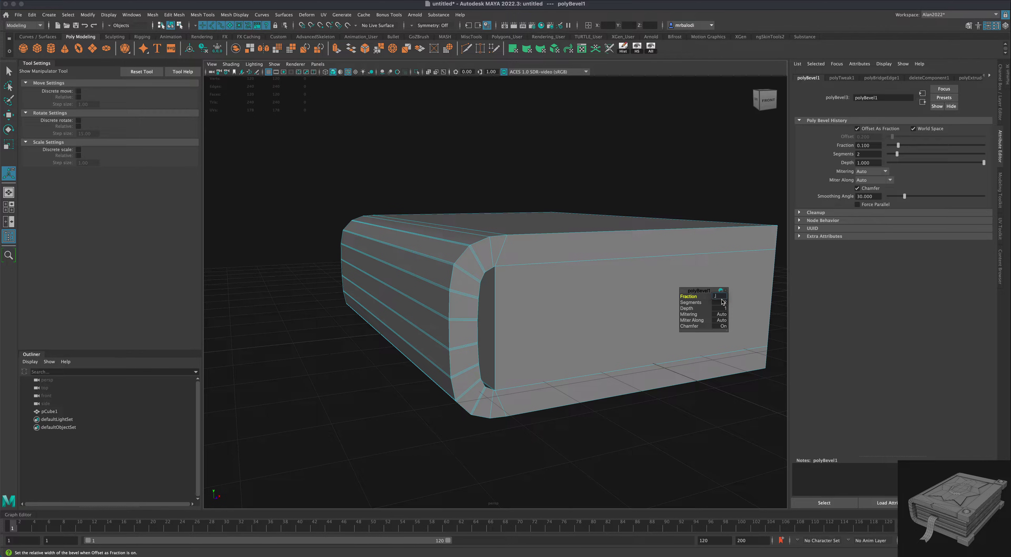
type(".2")
key("Return")
Select the middle edge loop of each beveled strip around the spine and prepare to scale them
left_click(9, 71)
right_click_drag(223, 230, 348, 278, "alt")
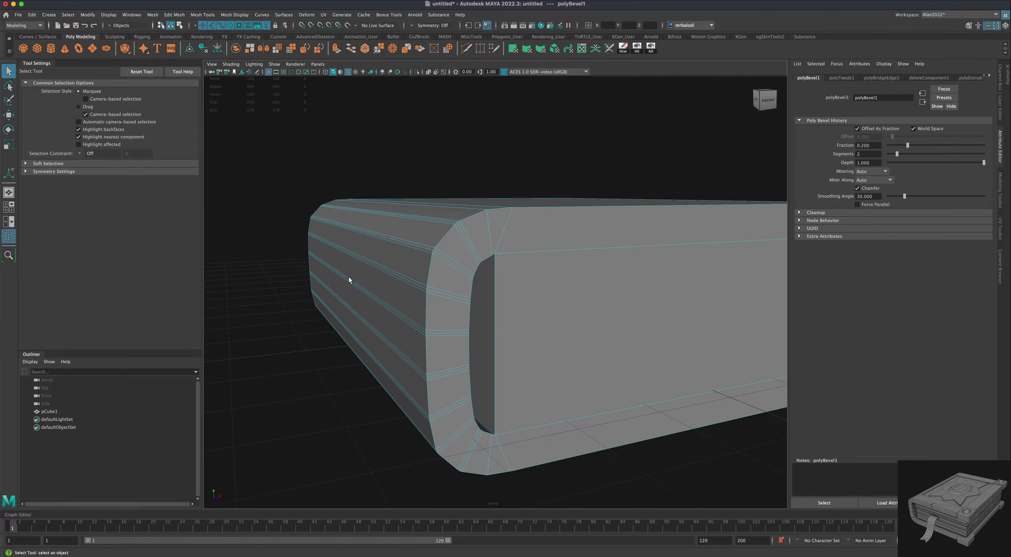
left_click(468, 242)
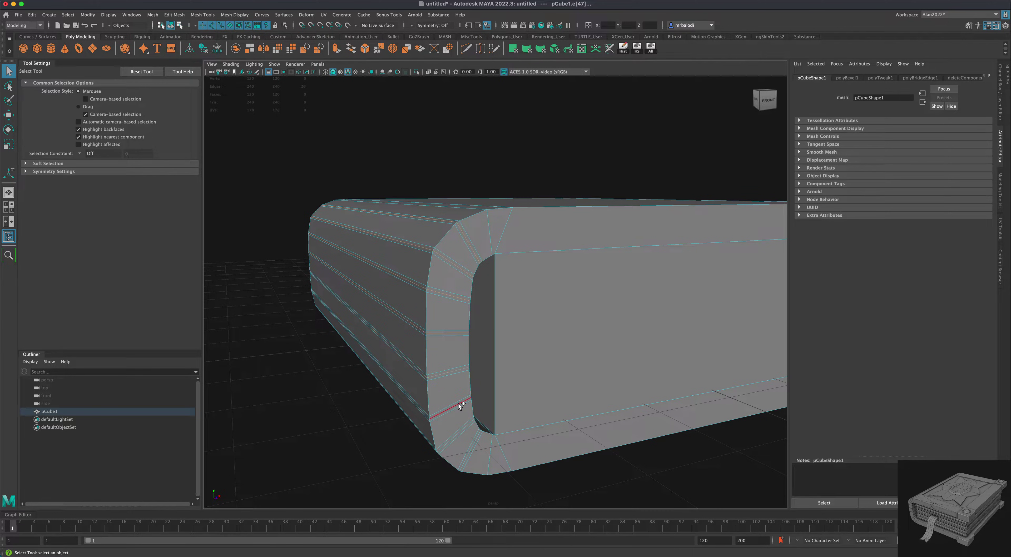
double_click(467, 425, "shift")
left_click_drag(363, 407, 330, 389, "alt")
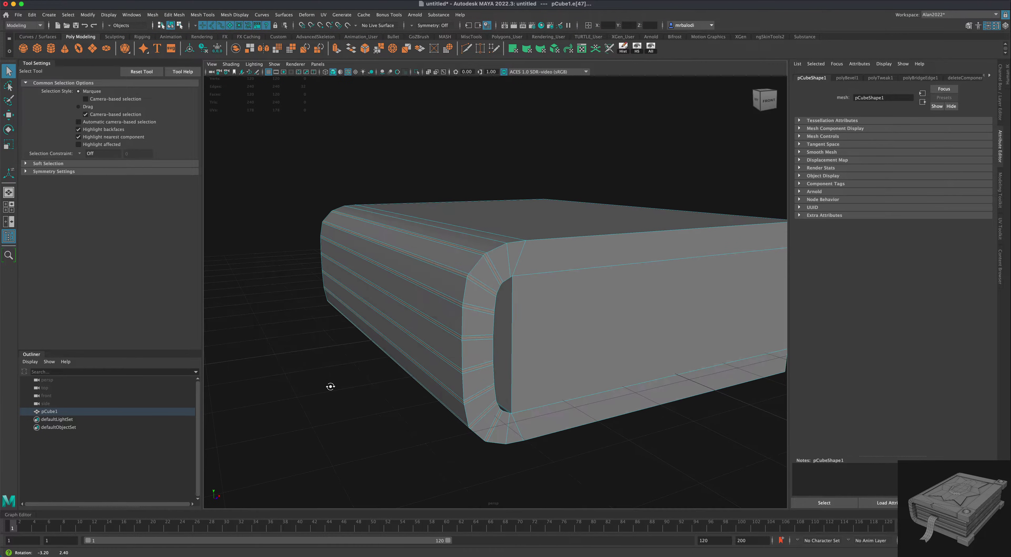
left_click(9, 145)
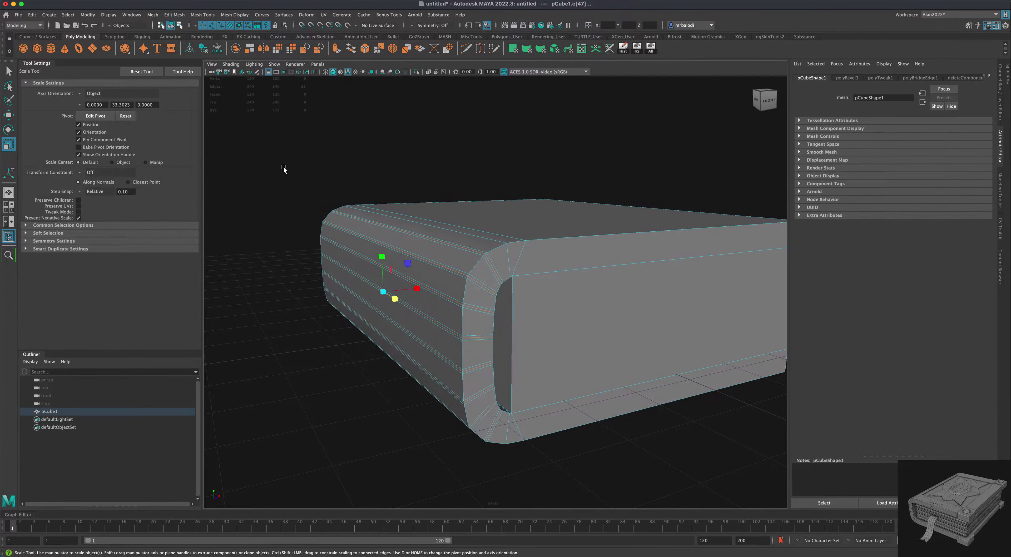
left_click_drag(282, 166, 285, 167, "alt")
Apply a component Transform to the selected spine edges with a uniform local scale of 0.967 to form grooves
left_click(205, 15)
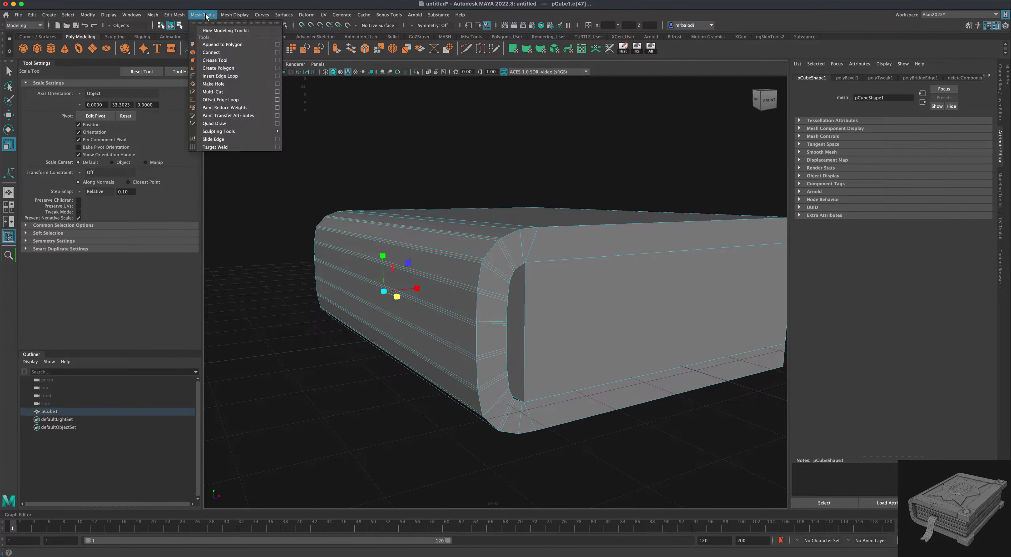
mouse_move(179, 17)
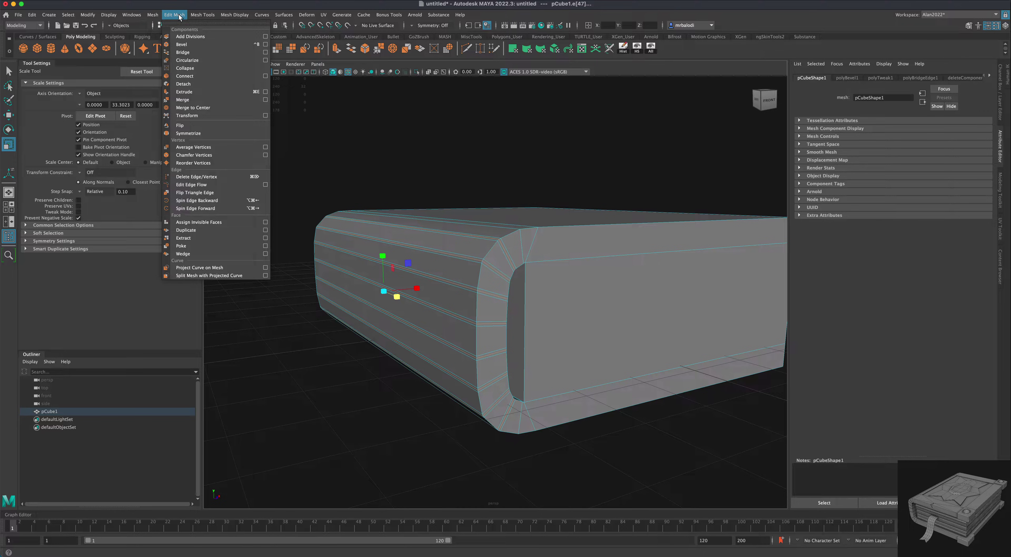
left_click(202, 116)
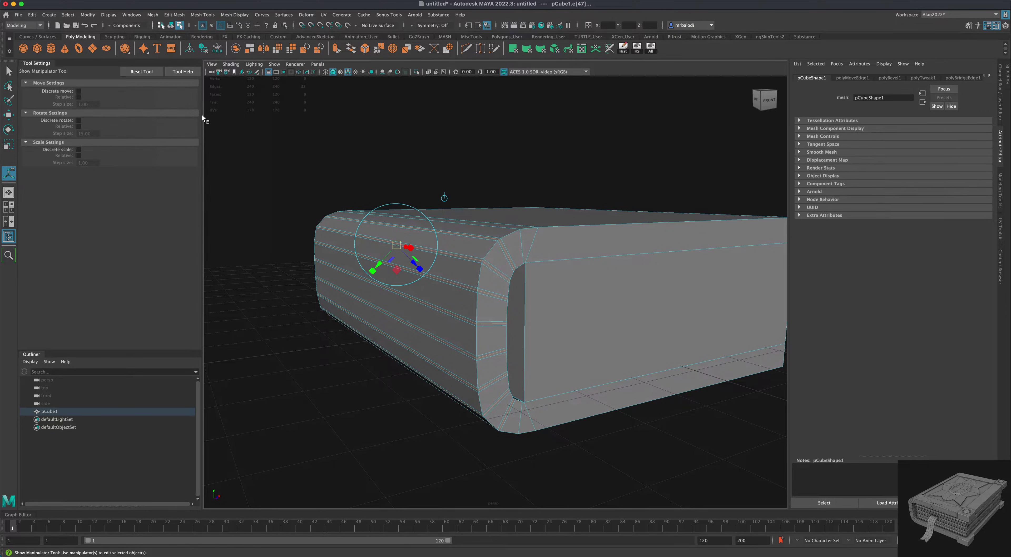
left_click(420, 269)
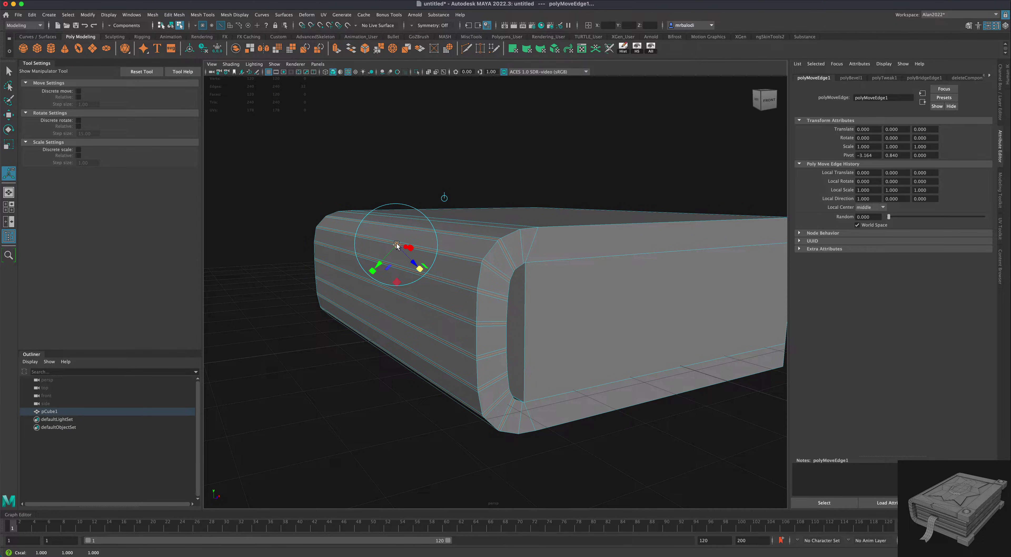
left_click_drag(396, 245, 396, 246)
key("z")
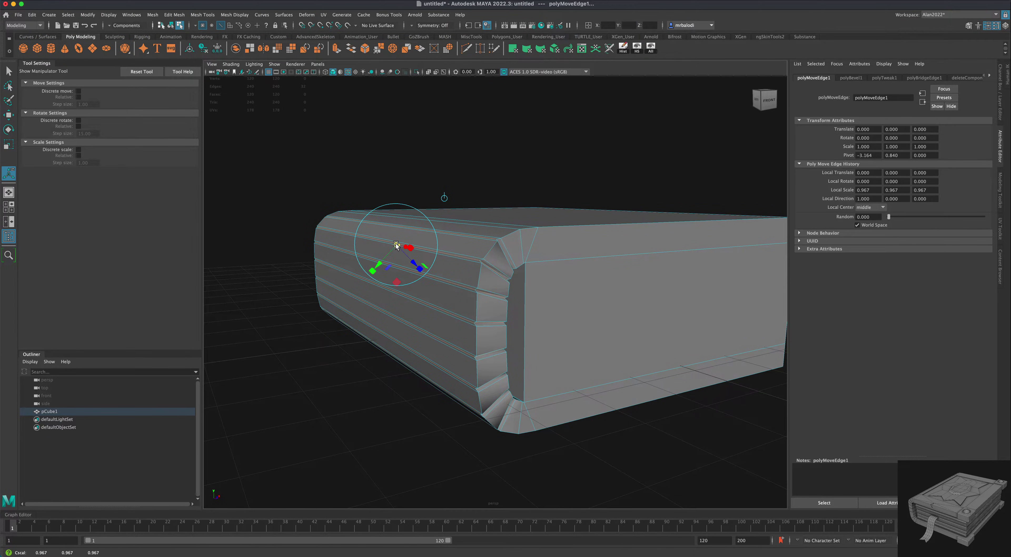
left_click_drag(388, 159, 309, 207, "alt")
scroll(288, 308, "down", 2)
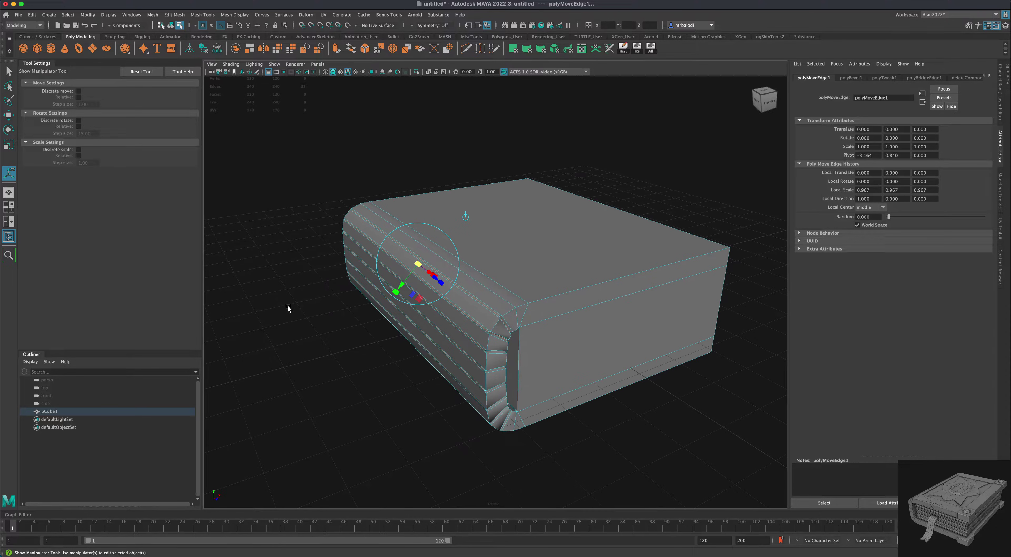
Return the book to object mode and deselect it to inspect the spine grooves
left_click(9, 71)
right_click_drag(474, 220, 501, 210)
left_click(308, 356)
scroll(315, 356, "down", 3)
left_click_drag(329, 356, 329, 351, "alt")
left_click_drag(384, 367, 444, 338, "alt")
left_click(444, 338)
left_click_drag(383, 358, 397, 403, "alt")
left_click(459, 400)
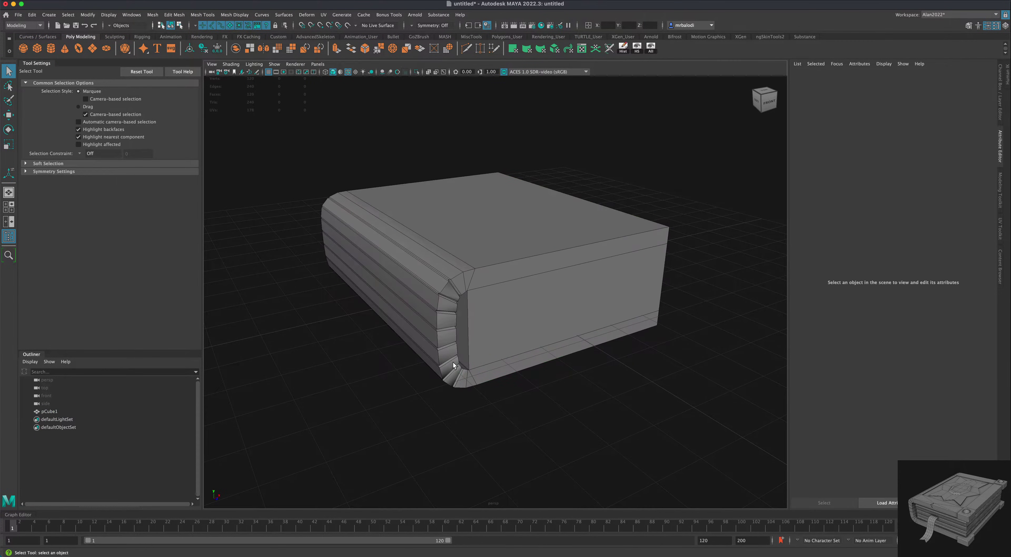
Select the whole book mesh and harden its edges
mouse_move(454, 365)
left_mouse_down("alt")
mouse_move(422, 408)
mouse_move(445, 356)
left_mouse_up("alt")
left_click(440, 340)
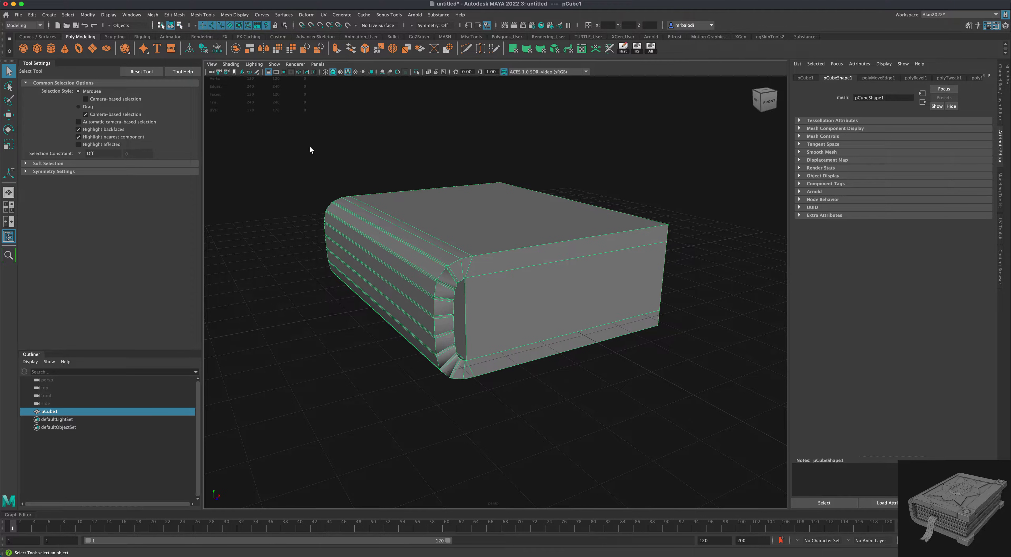
left_click(236, 15)
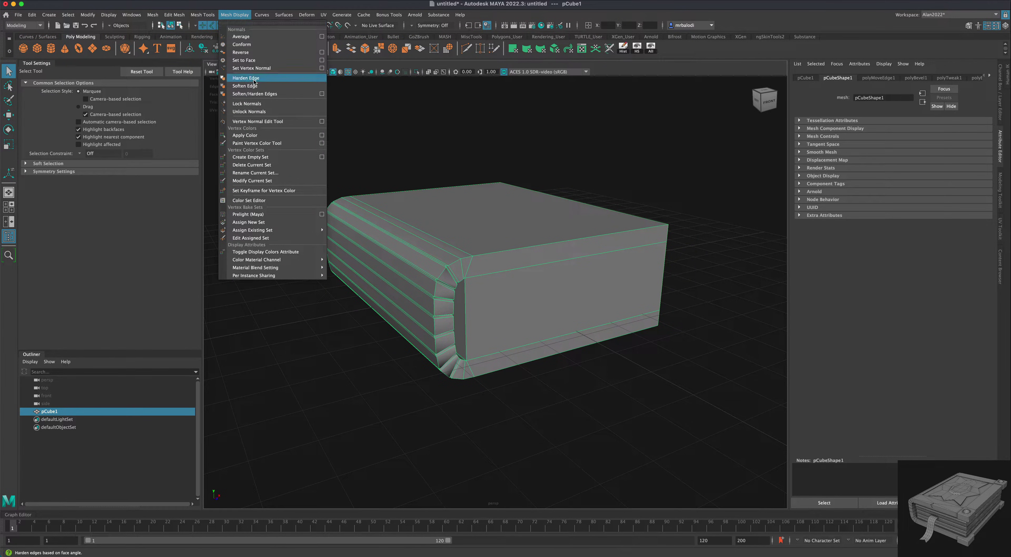
left_click(265, 61)
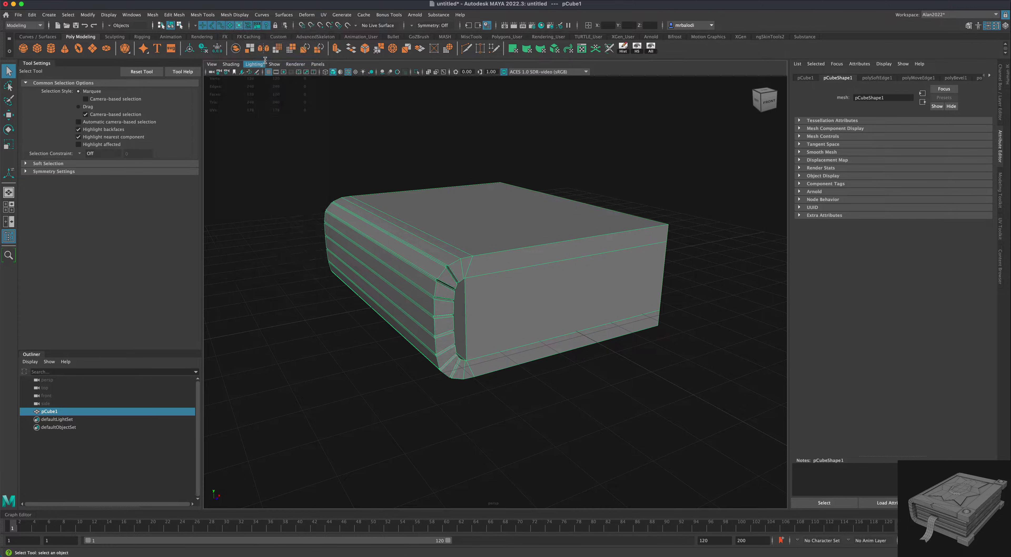
Apply Harden Edge to the whole book mesh again and deselect it to inspect the shading
left_click(340, 350)
left_click_drag(340, 351, 363, 360, "alt")
left_click(445, 250)
left_click(235, 14)
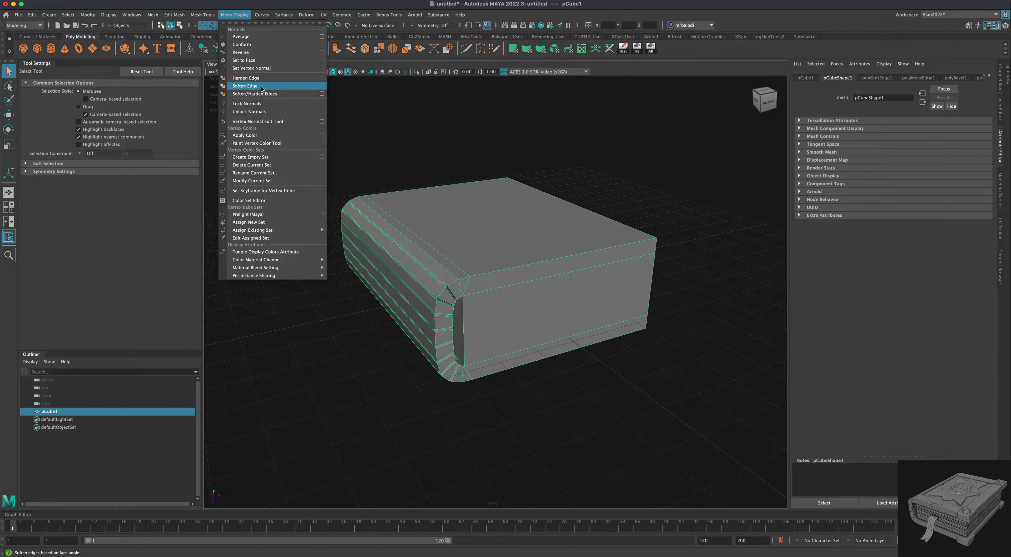
left_click(263, 64)
left_click_drag(260, 247, 291, 236, "alt")
left_click(307, 324)
left_click_drag(307, 324, 310, 319, "alt")
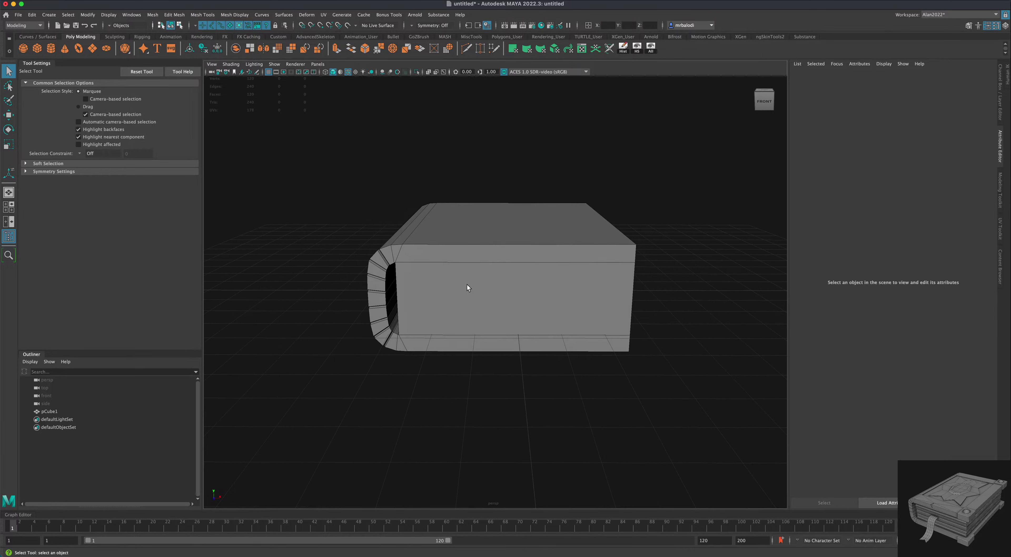
Turn on screen-space ambient occlusion in the viewport and inspect the selected book from several sides
left_click(467, 288)
left_click_drag(468, 288, 354, 268, "alt")
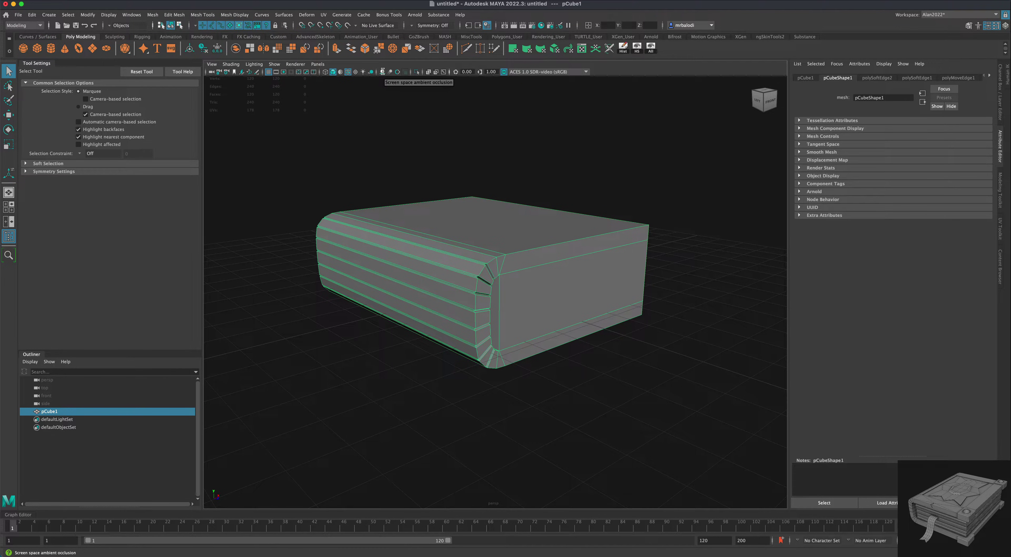
left_click(382, 71)
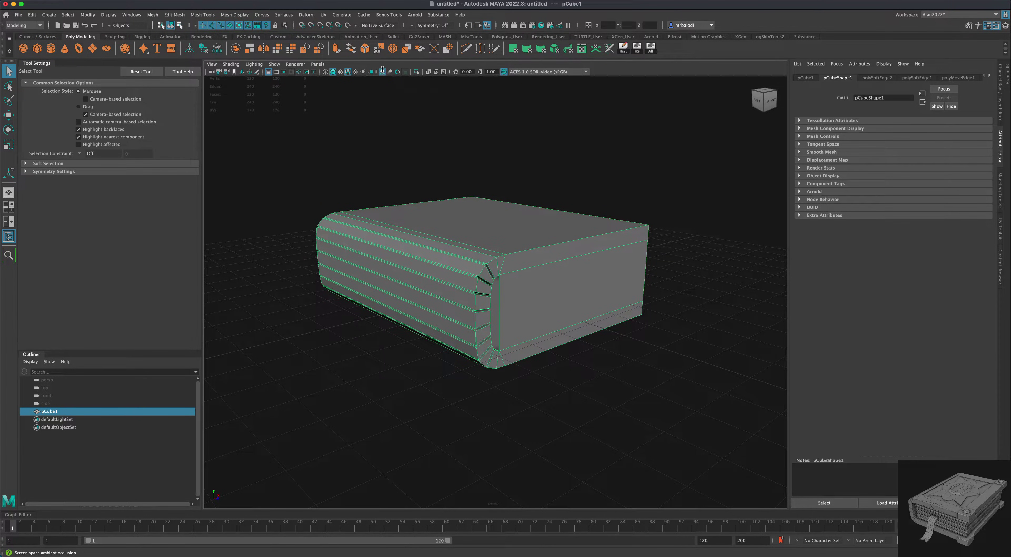
left_click_drag(399, 106, 298, 273, "alt")
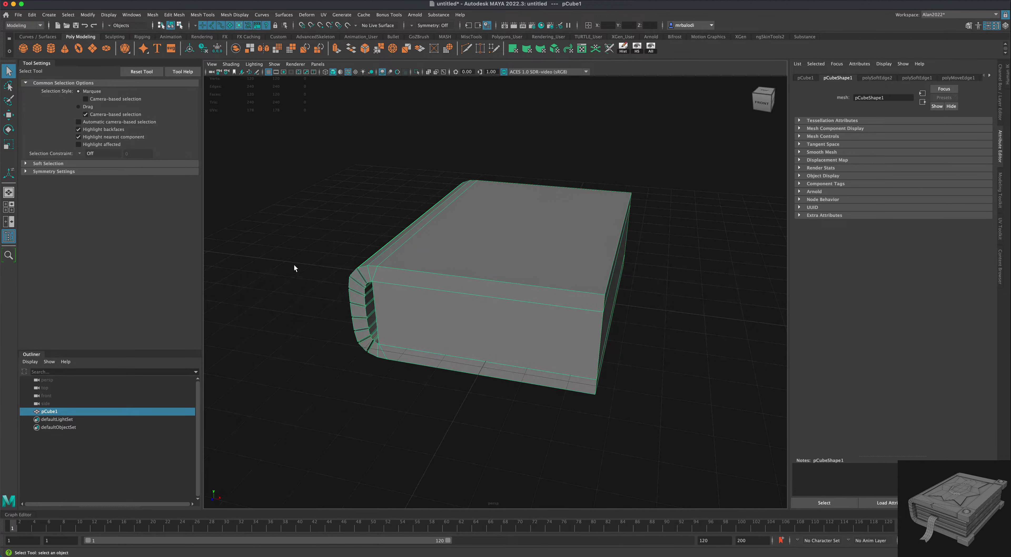
left_click_drag(368, 164, 354, 189, "alt")
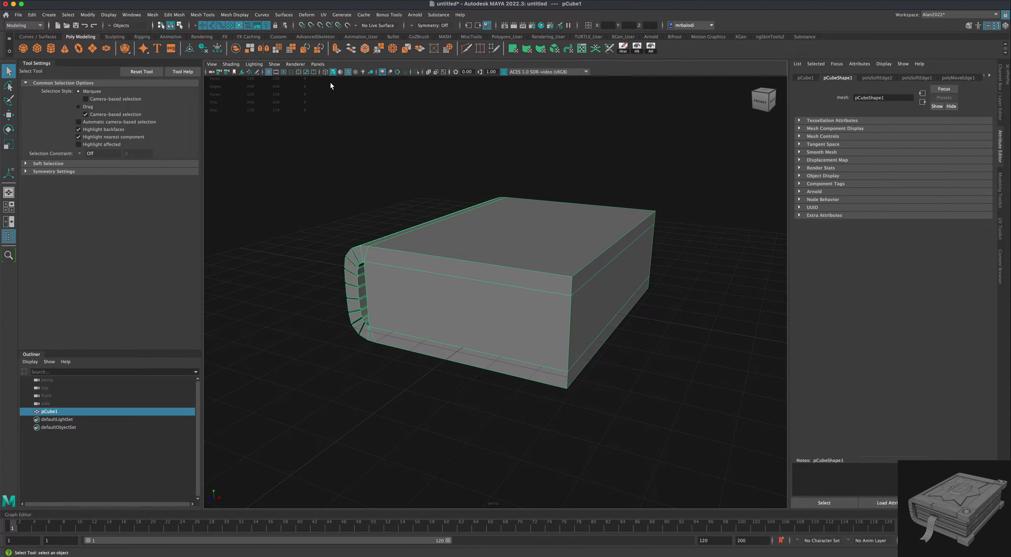
Set the viewport renderer's screen-space ambient occlusion amount to 1.255 and radius to 29, and close its settings
left_click(295, 64)
left_click(343, 79)
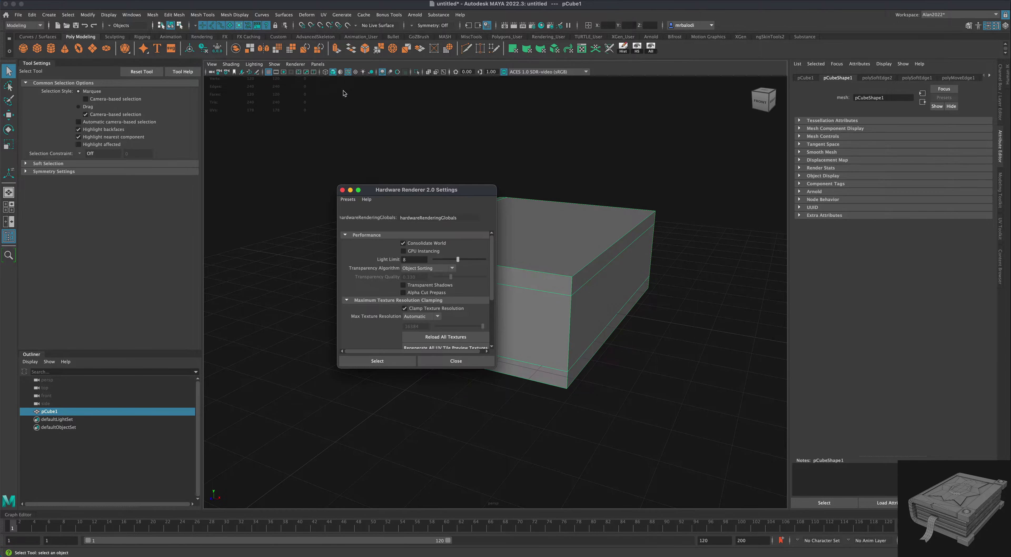
left_click_drag(495, 367, 662, 495)
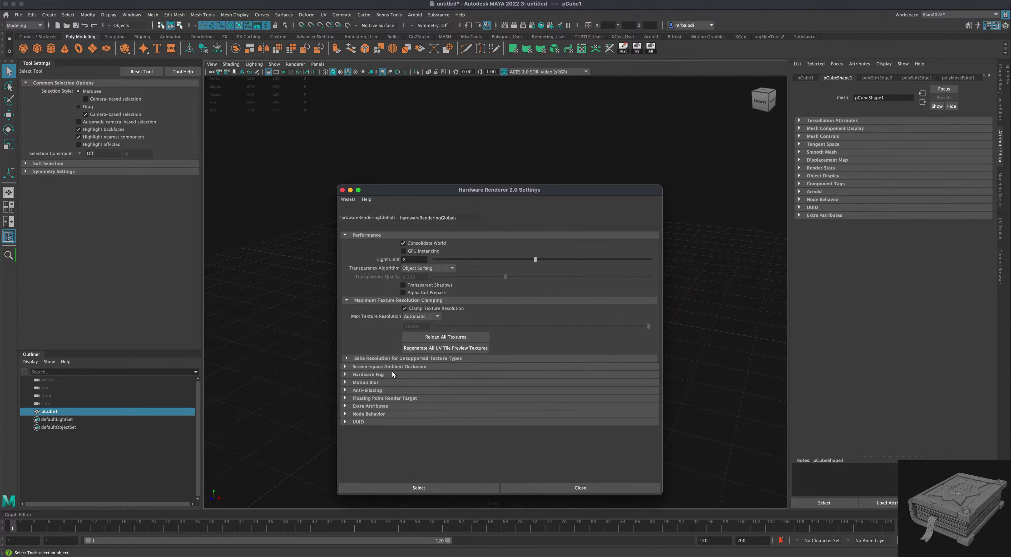
left_click(372, 367)
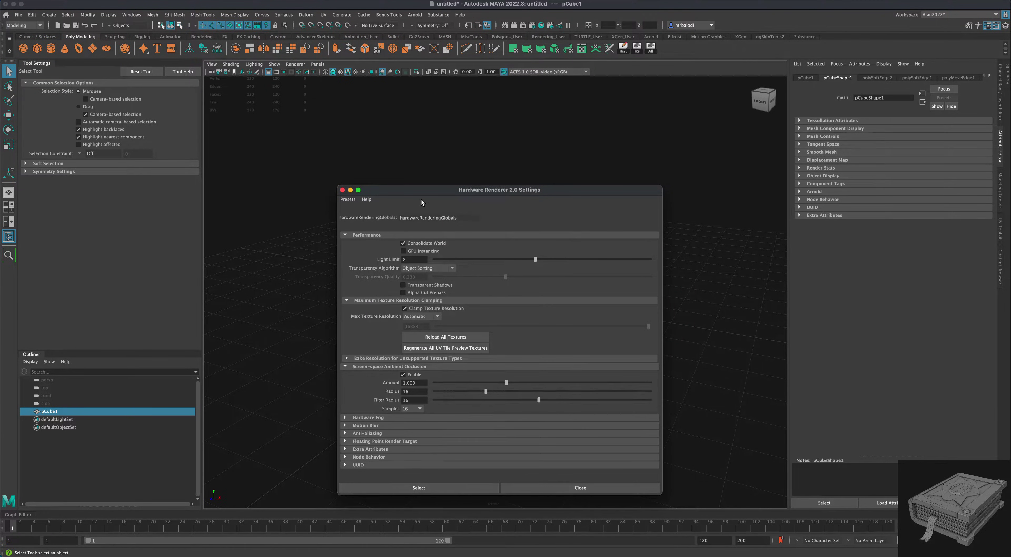
left_click_drag(424, 193, 741, 128)
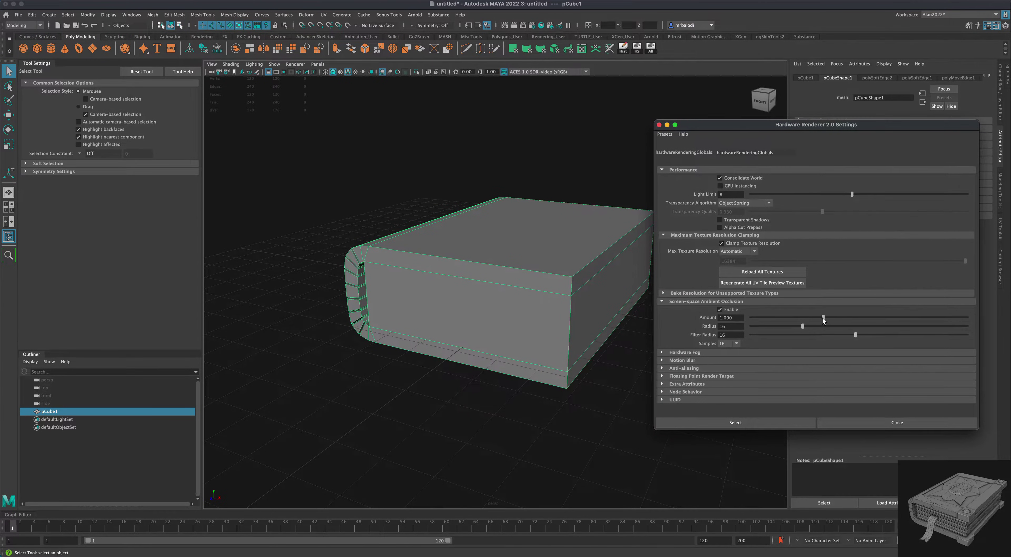
left_click_drag(823, 318, 825, 319)
left_click_drag(802, 326, 824, 331)
left_click_drag(706, 130, 738, 135)
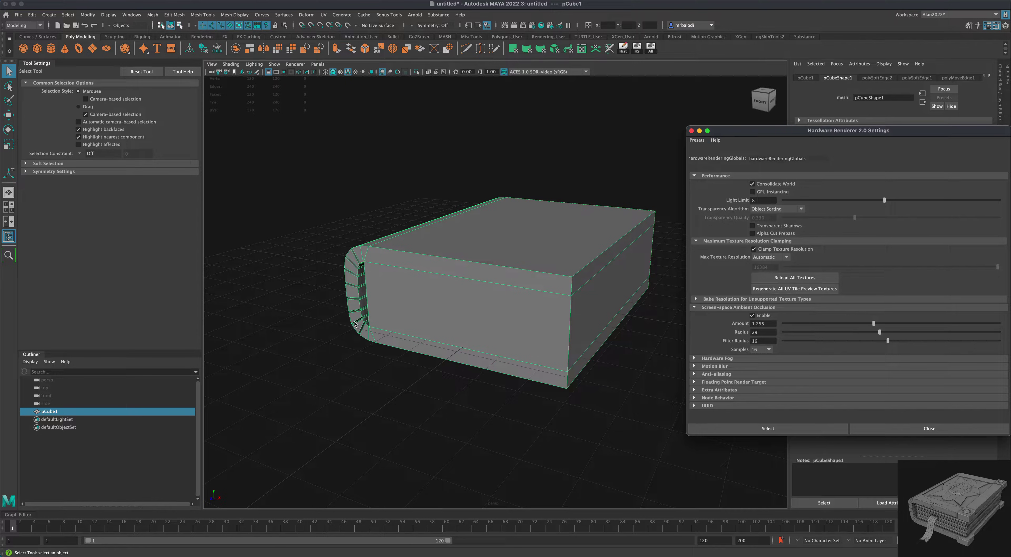
left_click(692, 131)
Switch the book to face selection and select the side faces of the page block between the two covers
right_click_drag(626, 244, 665, 235)
left_click(686, 263)
left_click_drag(648, 279, 668, 277, "alt")
left_click_drag(556, 451, 593, 441, "alt")
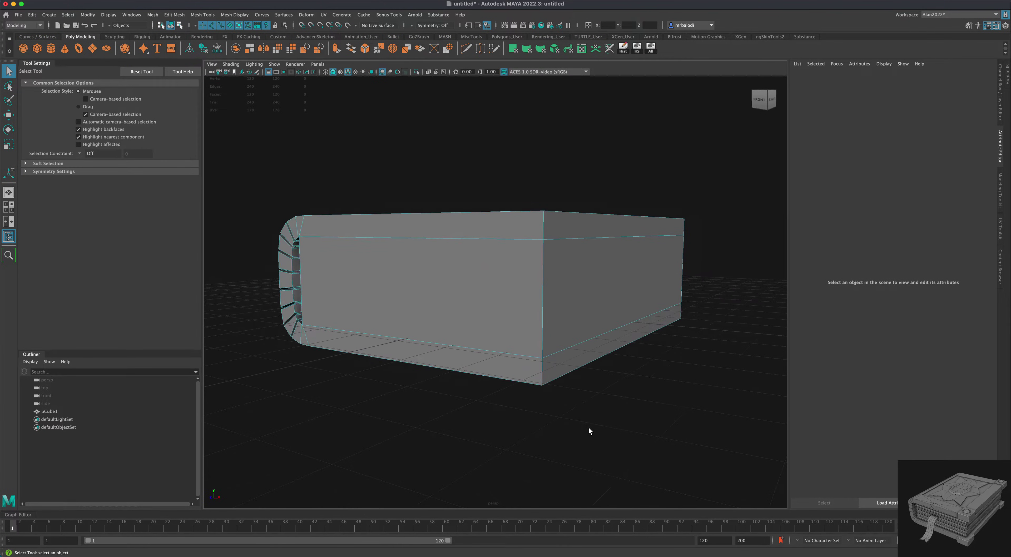
left_click(507, 338)
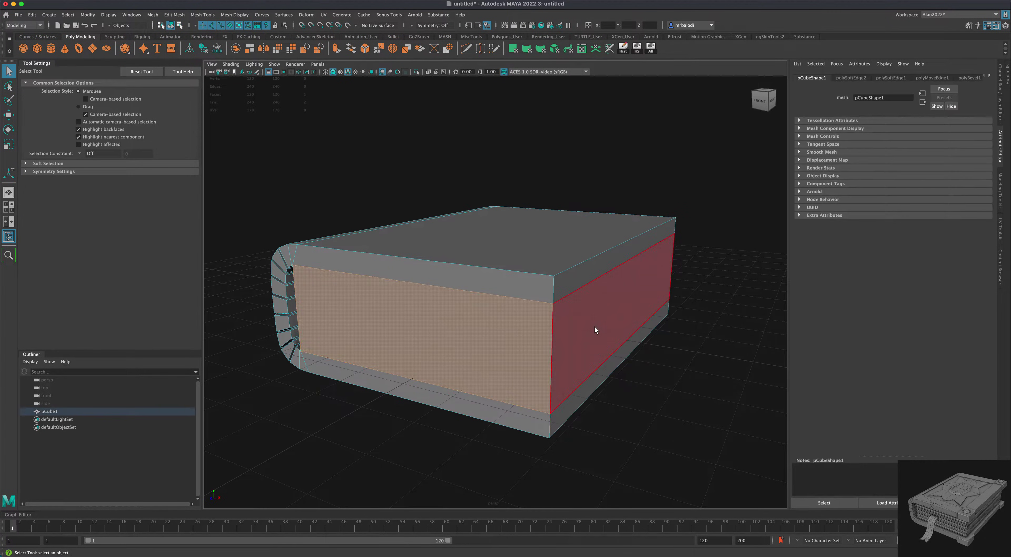
left_click_drag(593, 331, 503, 430, "alt")
left_click(412, 334, "shift")
left_click_drag(469, 400, 517, 451, "alt")
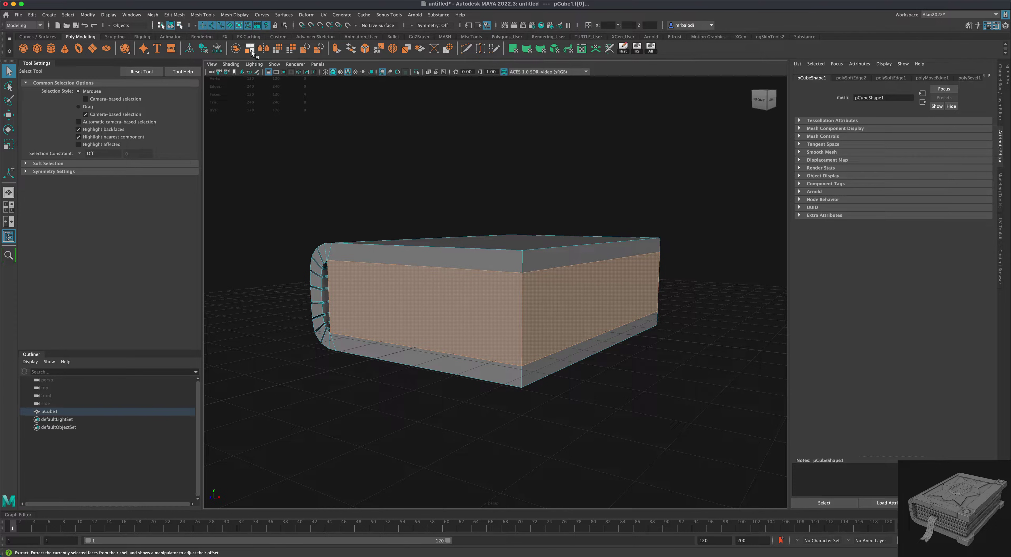
Extract the selected page faces into a separate mesh and select that page block in object mode
left_click(252, 49)
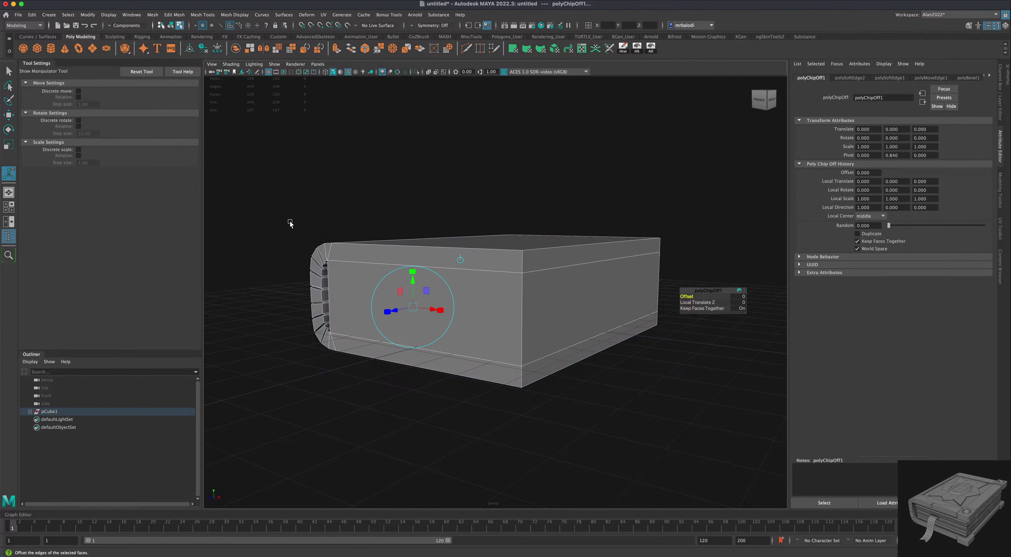
left_click(9, 71)
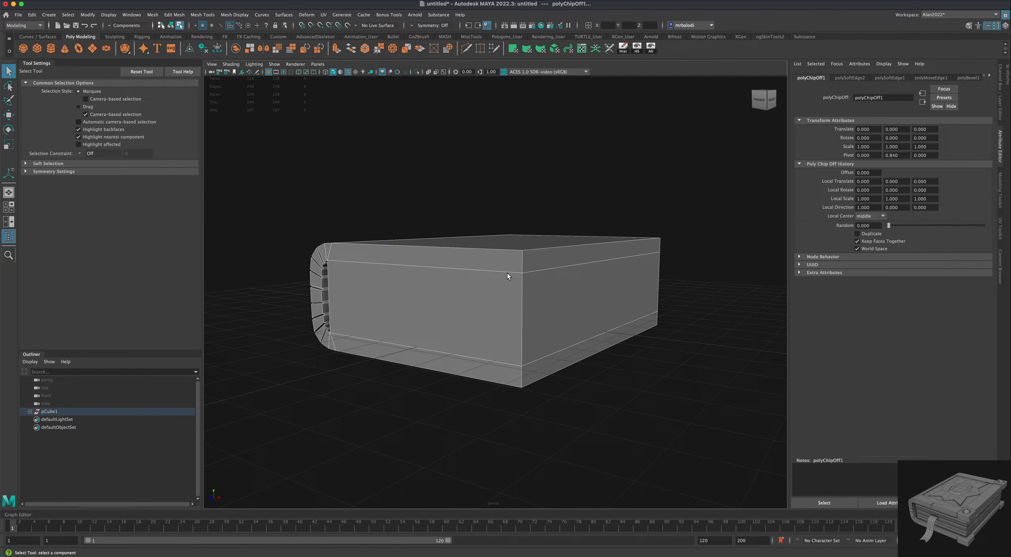
right_click_drag(508, 276, 562, 196)
left_click(554, 304)
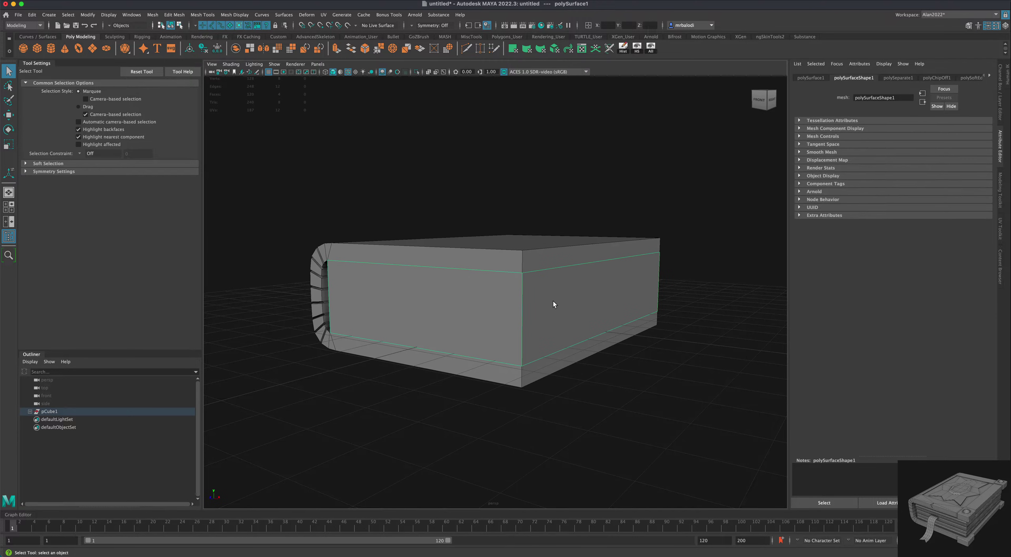
Move the extracted page block sideways out of the cover to check the separation, and undo the move
left_click_drag(682, 380, 678, 381, "alt")
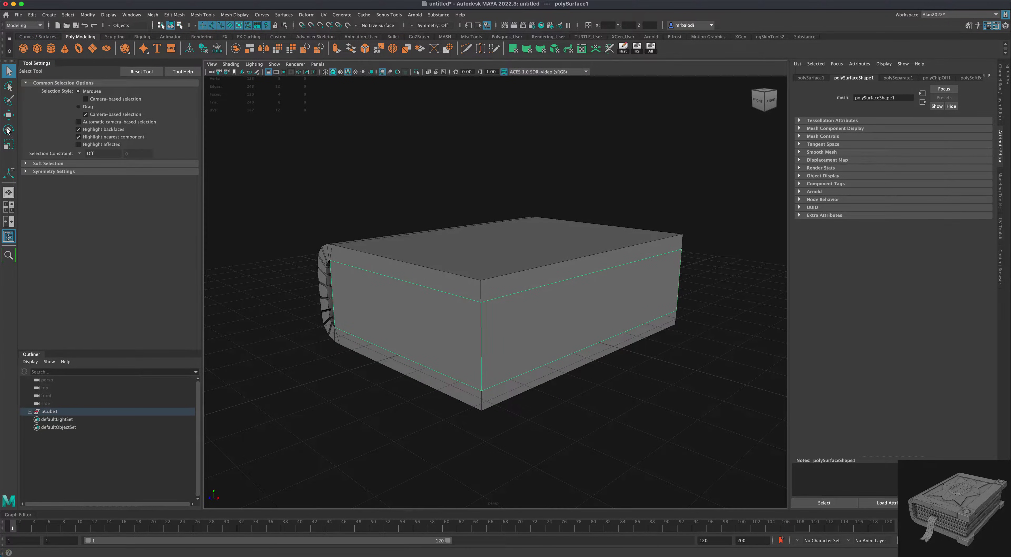
left_click(9, 114)
left_click_drag(548, 297, 796, 410)
left_click(643, 177)
left_click_drag(643, 177, 563, 195, "alt")
left_click(562, 195)
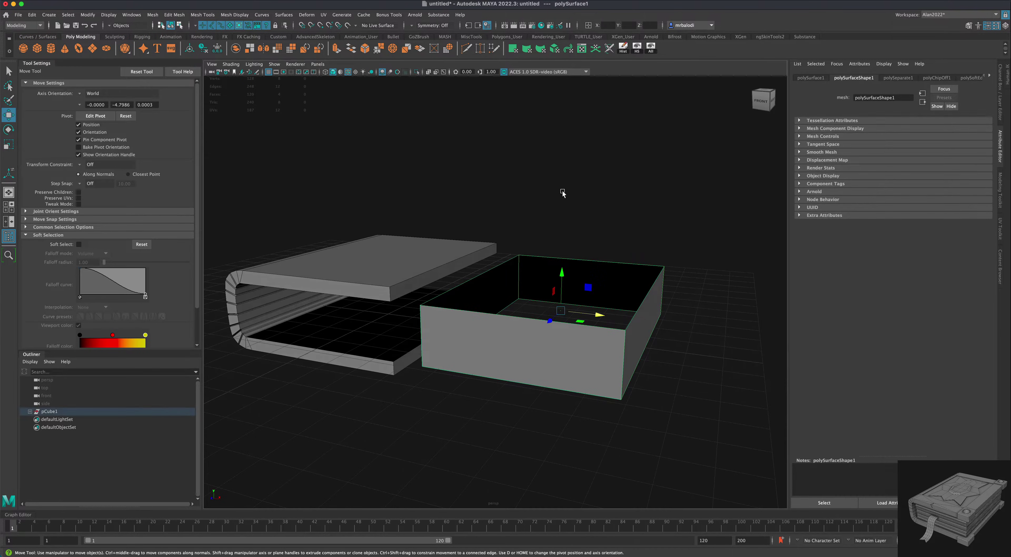
key("ctrl+z")
left_click(582, 255)
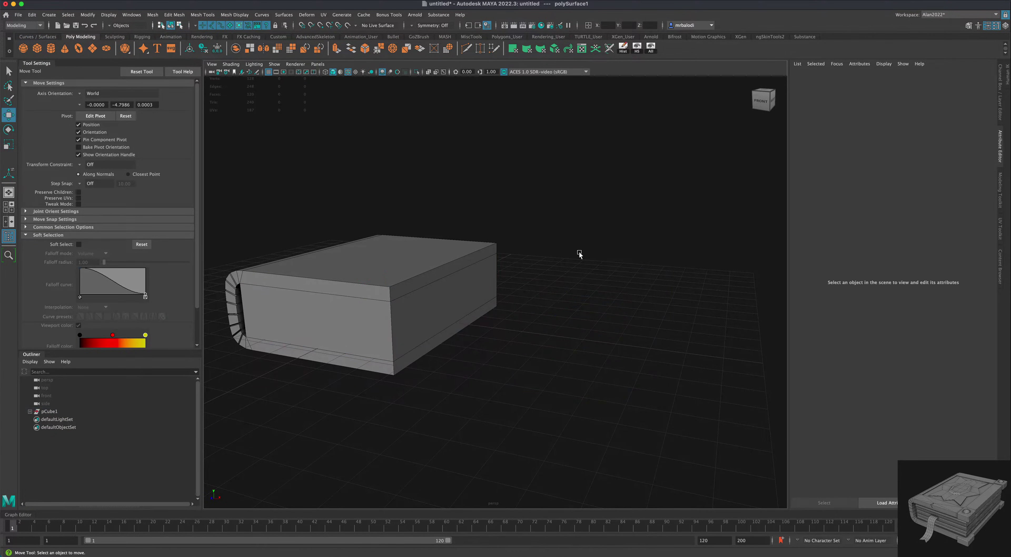
Select the cover mesh, isolate it in the viewport and hide the grid
left_click_drag(582, 256, 607, 287, "alt")
left_click_drag(606, 285, 579, 288, "alt")
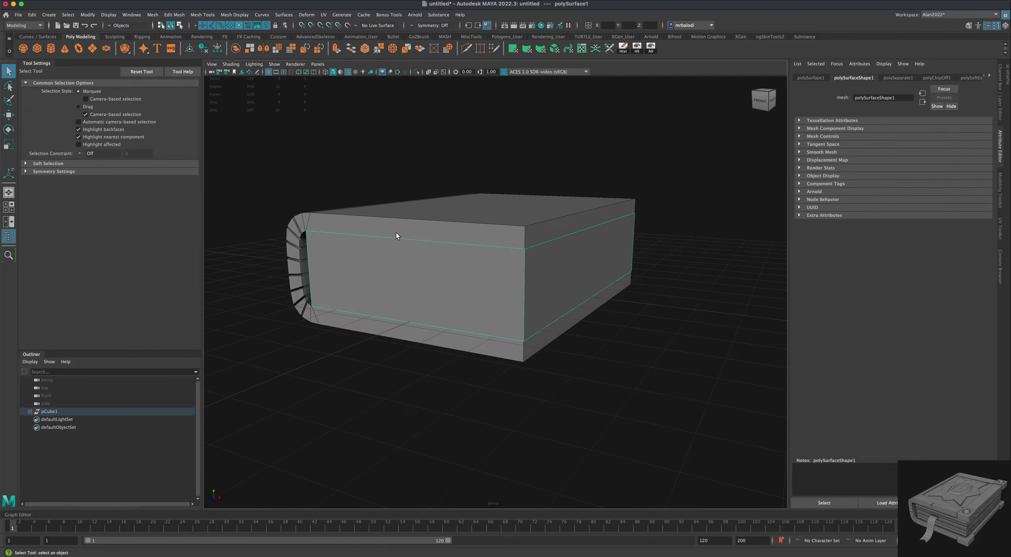
left_click(398, 227)
left_click_drag(370, 128, 407, 107, "alt")
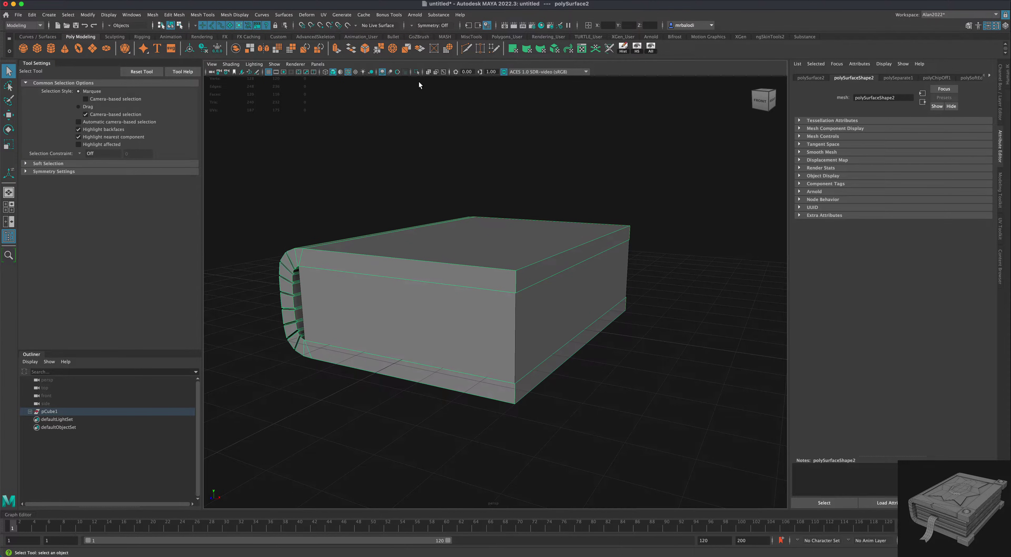
left_click(417, 72)
left_click_drag(563, 179, 590, 189, "alt")
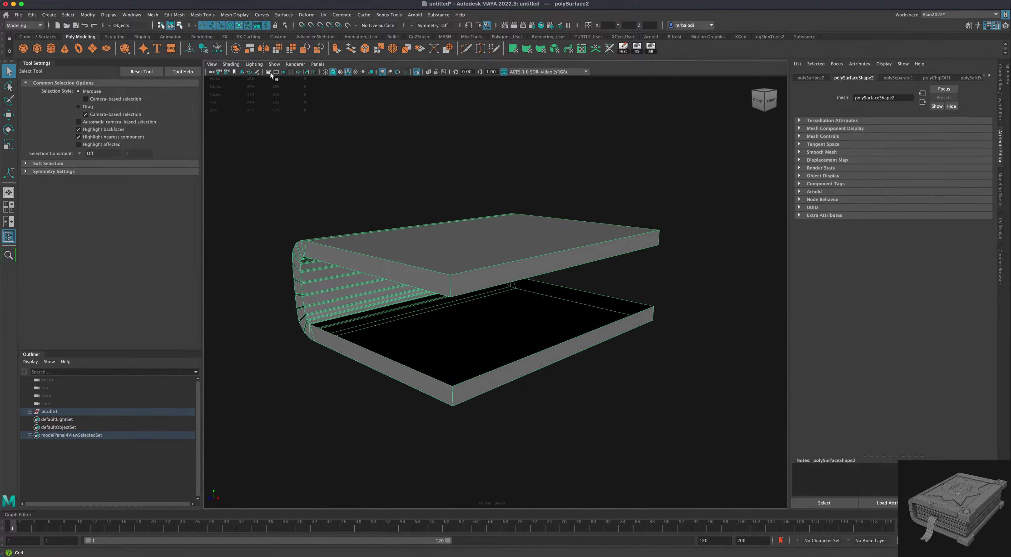
left_click(316, 392)
left_click_drag(313, 392, 337, 392, "alt")
left_click(335, 357)
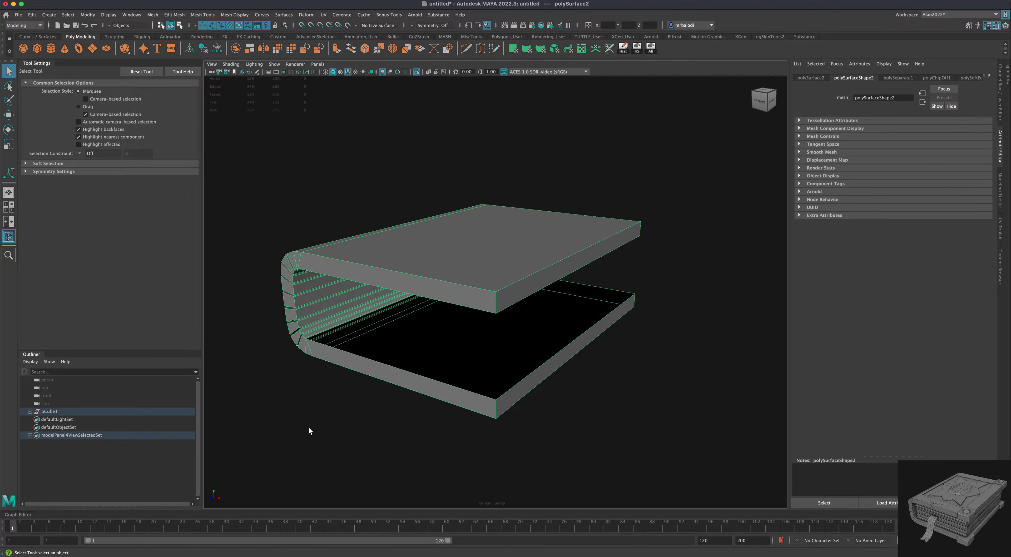
Switch the cover to edge selection, pick the lower cover's open border and fill its inner hole
left_click_drag(309, 427, 342, 376, "alt")
right_click(343, 331)
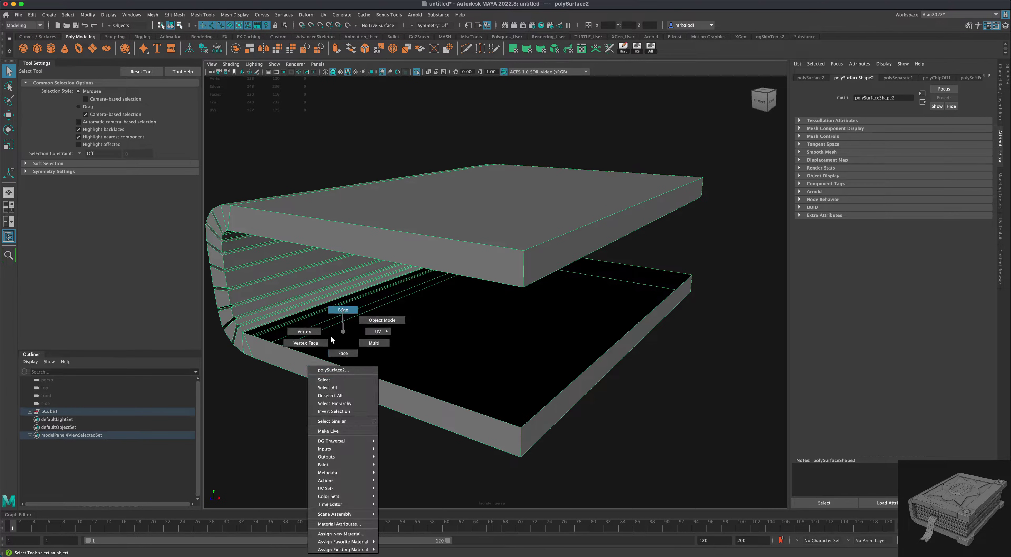
left_click(343, 310)
left_click(314, 356)
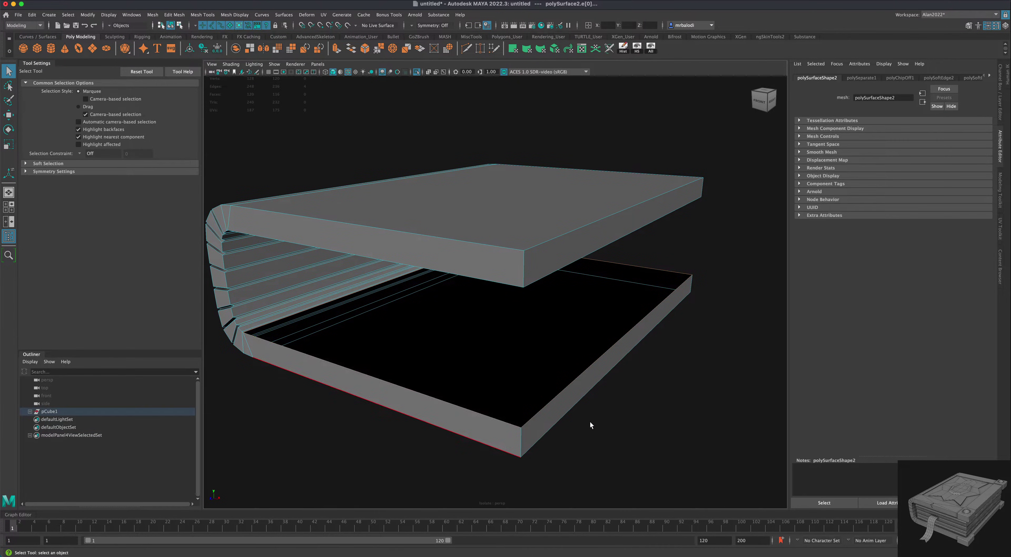
left_click_drag(591, 424, 605, 422, "alt")
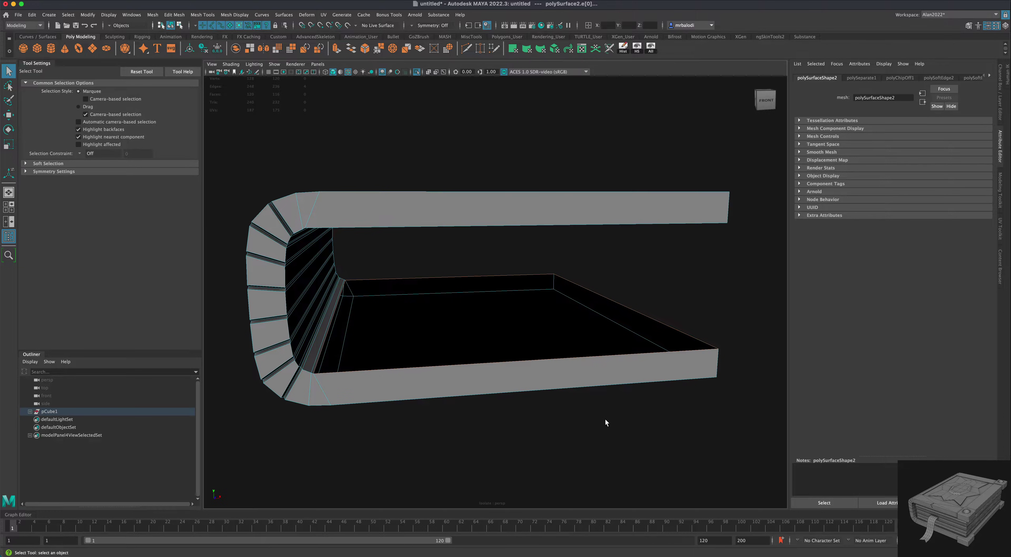
left_click(352, 50)
Select the open border on the upper cover's underside and repeat Fill Hole on it
left_click_drag(427, 143, 409, 139, "alt")
left_click(526, 243)
left_click_drag(526, 244, 582, 270, "alt")
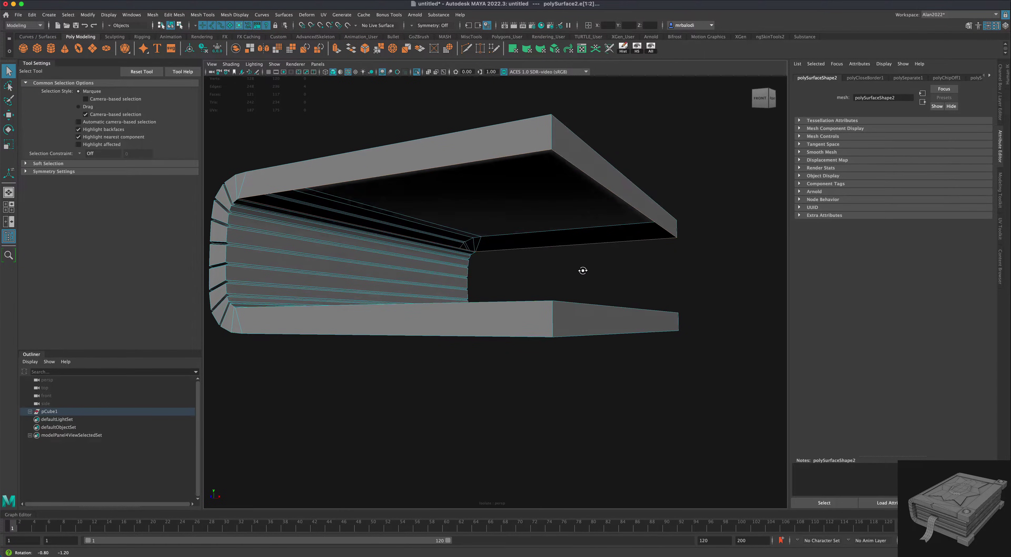
key("g")
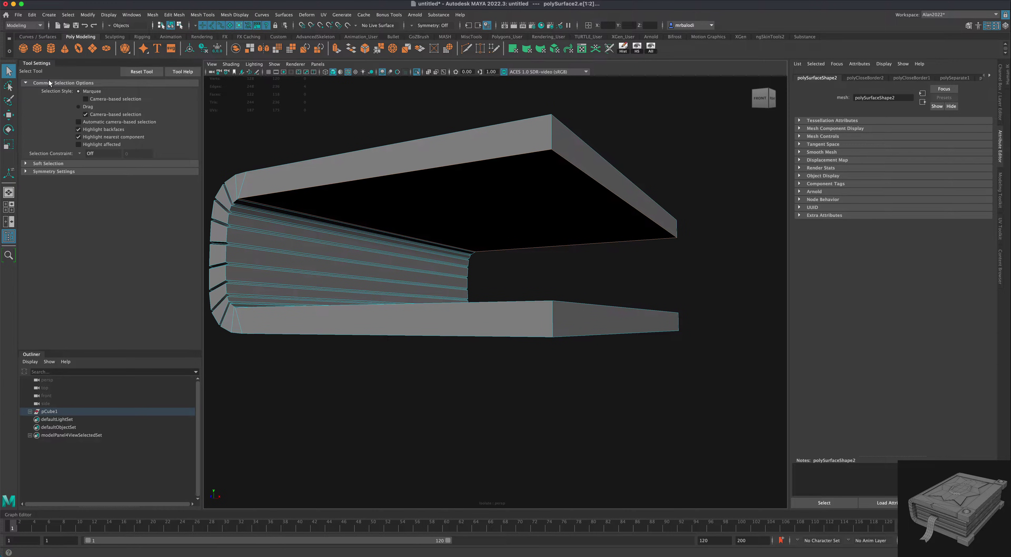
Return the cover to object mode and deselect it to inspect the filled inner sides
left_click_drag(436, 383, 487, 426, "alt")
right_click_drag(450, 215, 488, 201)
left_click(353, 454)
left_click_drag(354, 455, 395, 431, "alt")
left_click(389, 348)
left_click_drag(389, 353, 457, 447, "alt")
left_click(432, 453)
middle_click_drag(458, 447, 456, 449, "alt")
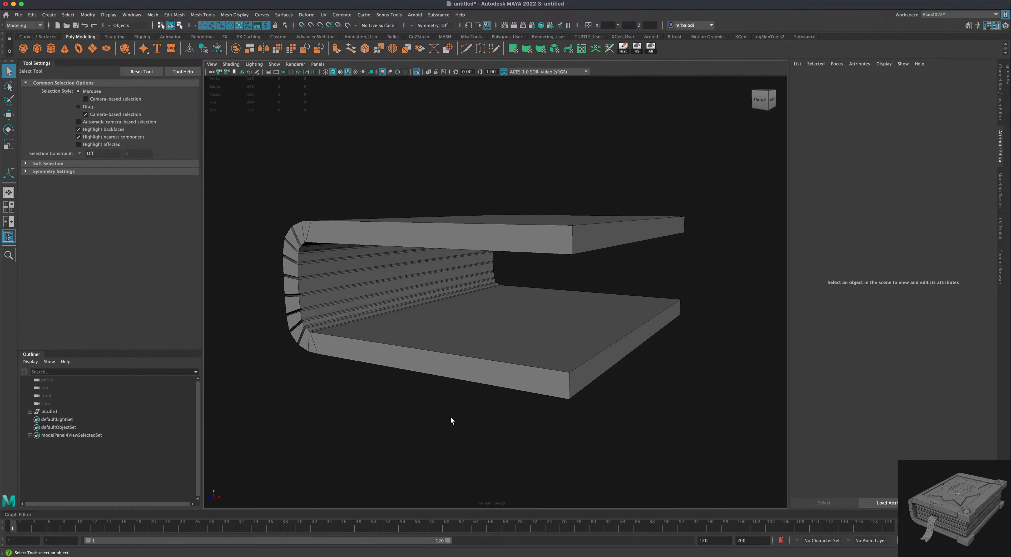
left_click_drag(398, 289, 351, 269, "alt")
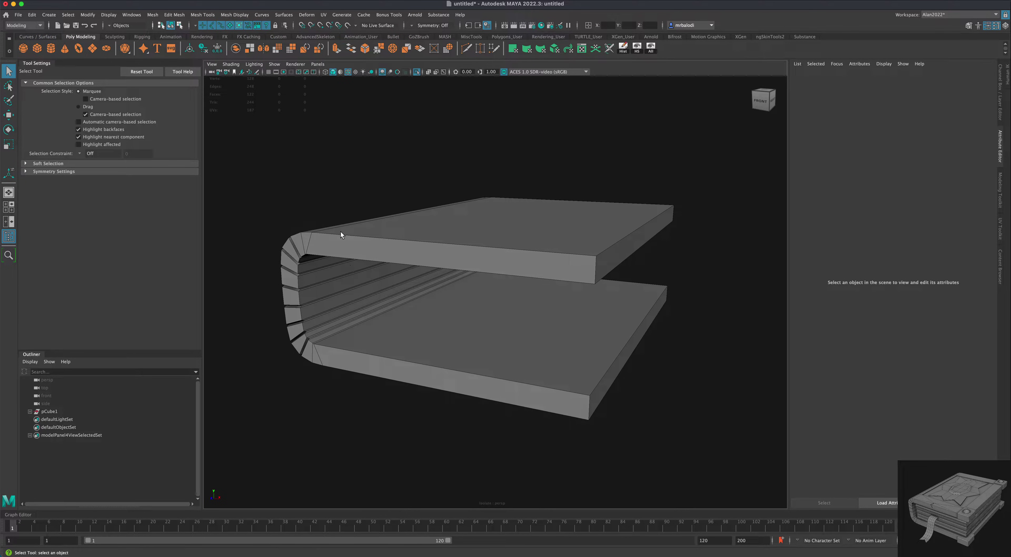
left_click_drag(333, 376, 401, 337, "alt")
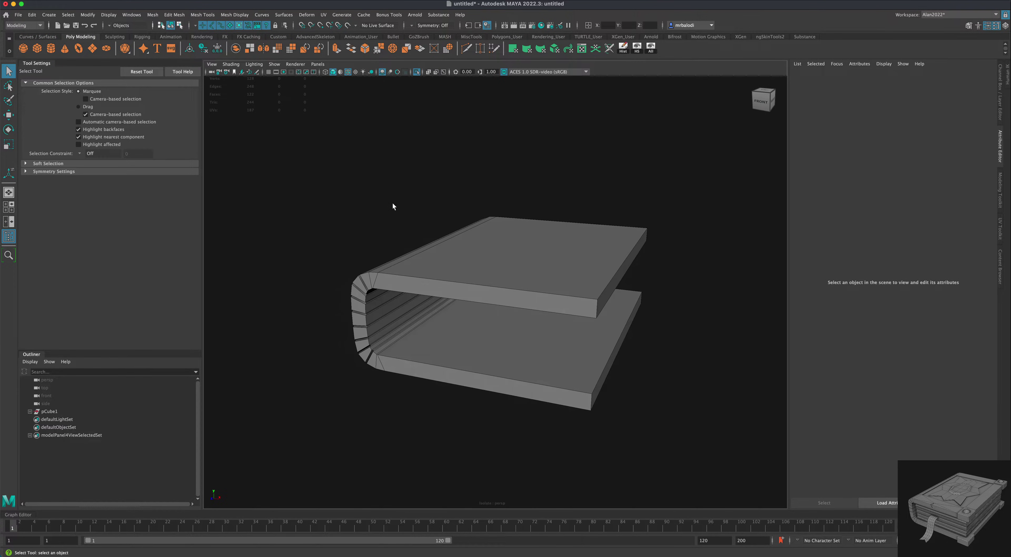
left_click_drag(299, 336, 307, 331, "alt")
Select the cover mesh and turn off isolation to show the page block with it again
left_click(419, 303)
mouse_move(369, 388)
left_mouse_down("alt")
mouse_move(365, 381)
mouse_move(354, 398)
mouse_move(390, 340)
mouse_move(358, 397)
left_mouse_up("alt")
left_click_drag(268, 371, 321, 238, "alt")
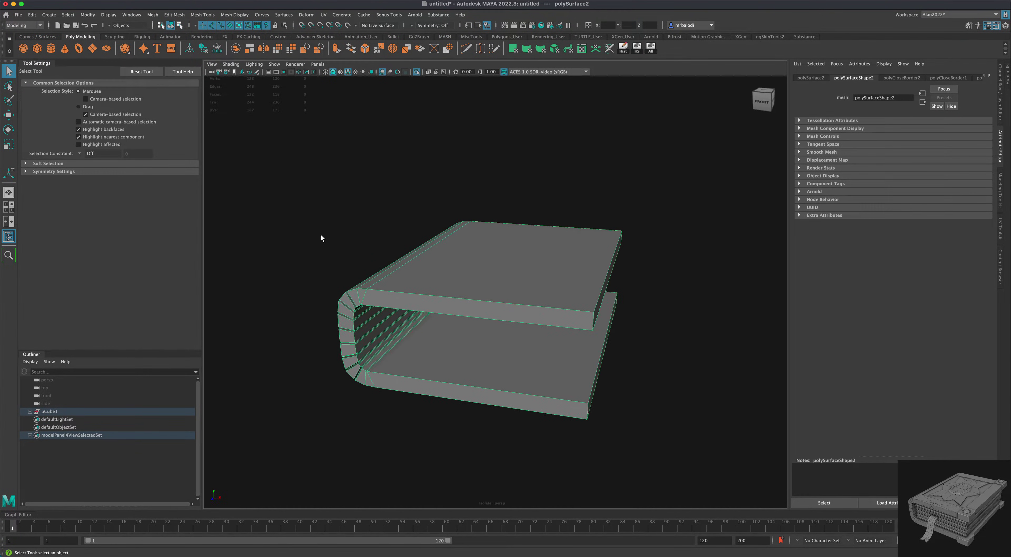
left_click(417, 73)
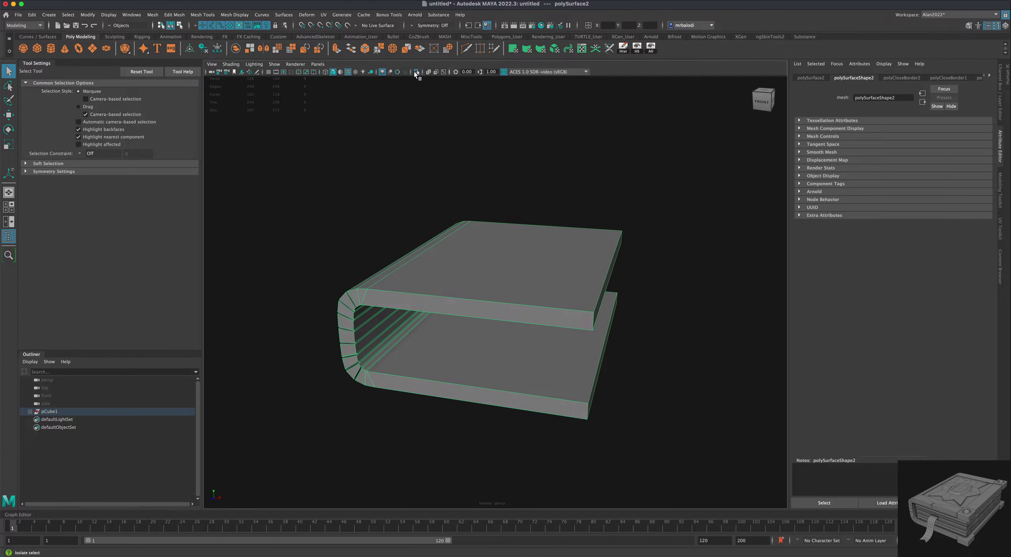
left_click_drag(413, 385, 600, 221, "alt")
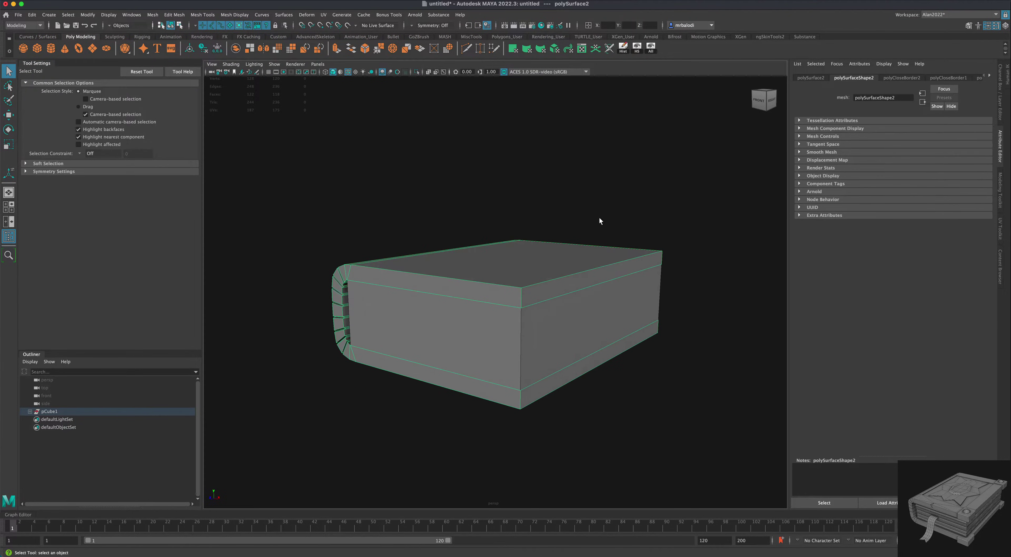
Select the page block, switch to the top view framed on it and turn on X-ray display
left_click(552, 311)
middle_click_drag(672, 365, 626, 355, "alt")
scroll(617, 375, "up", 1)
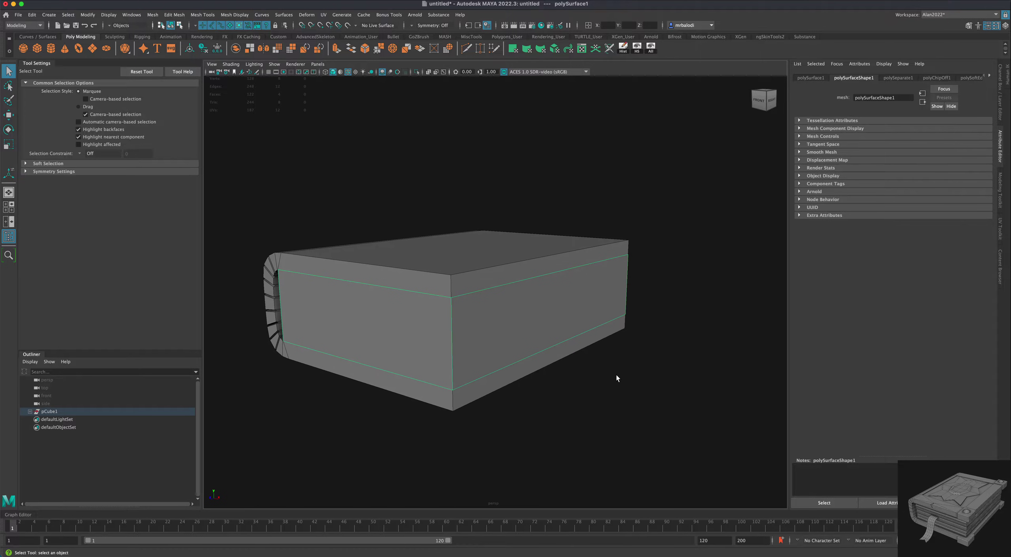
left_click_drag(617, 378, 644, 379, "alt")
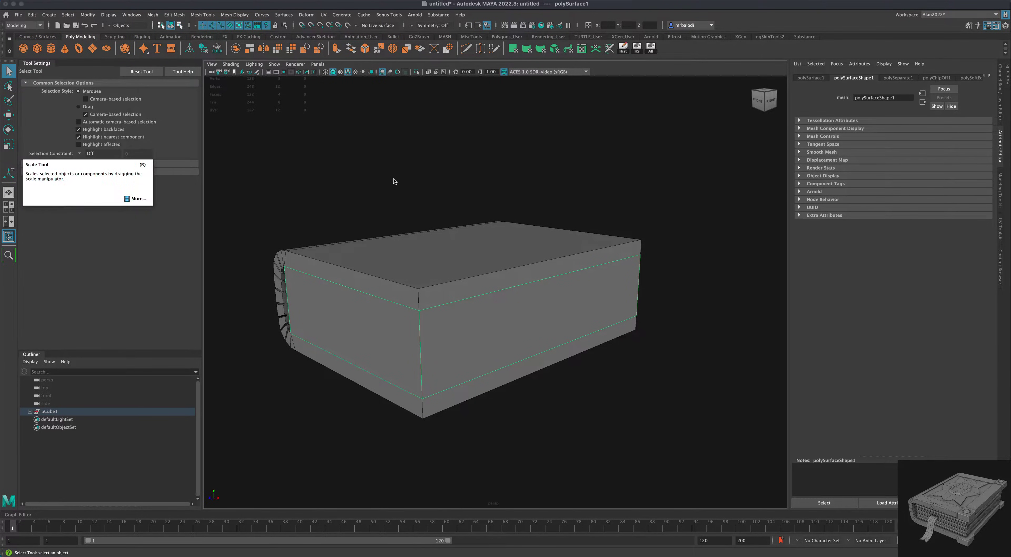
left_click_drag(395, 181, 406, 181, "alt")
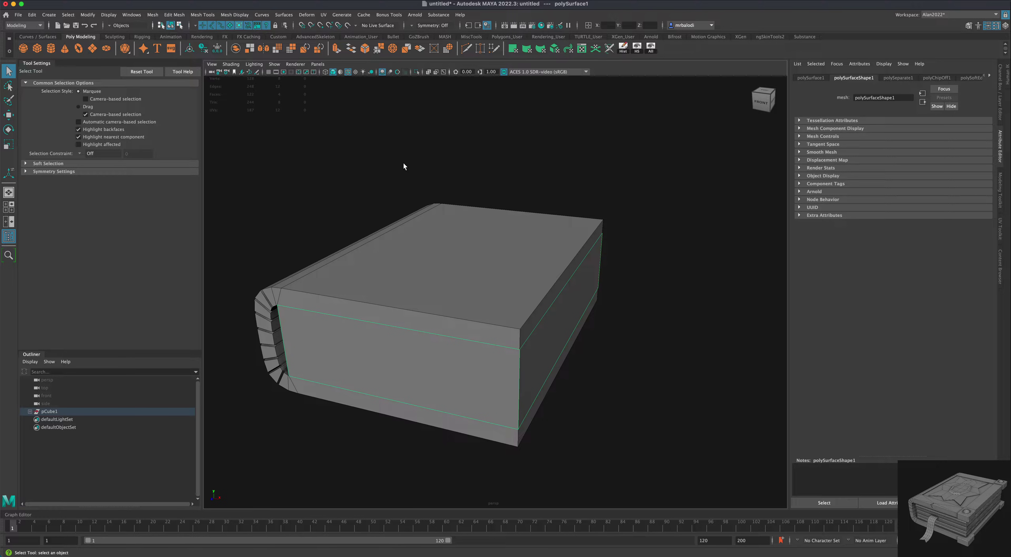
key("space")
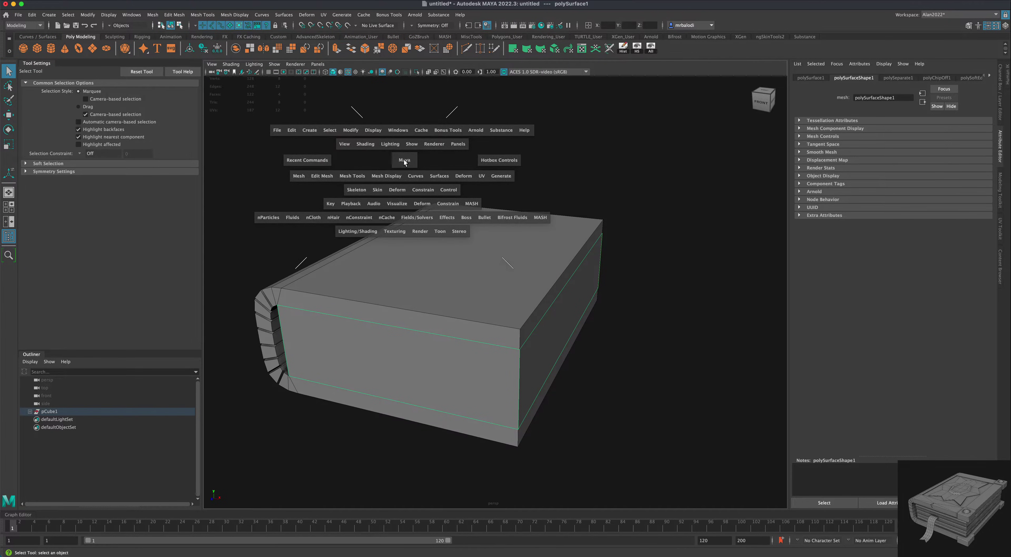
key("space")
key("f")
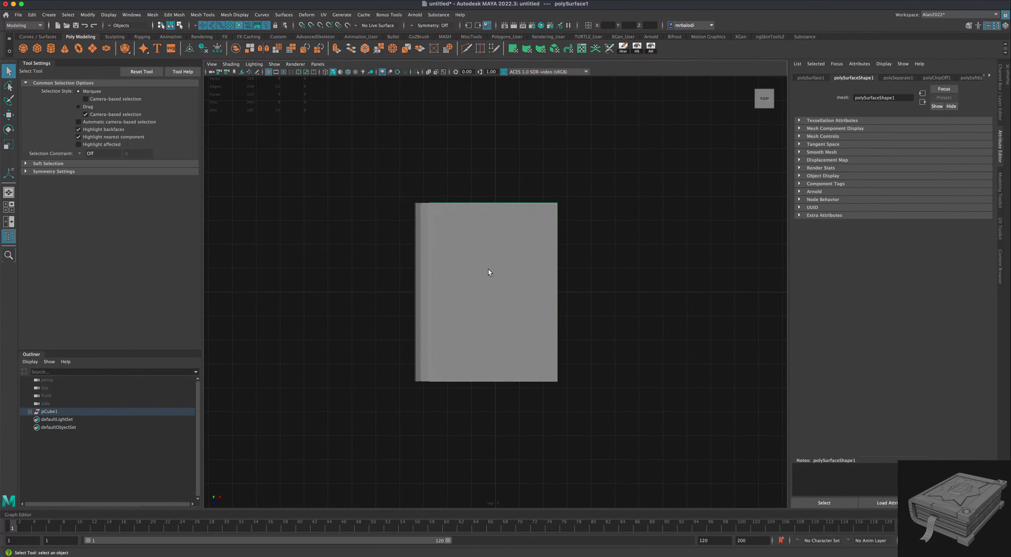
left_click(428, 73)
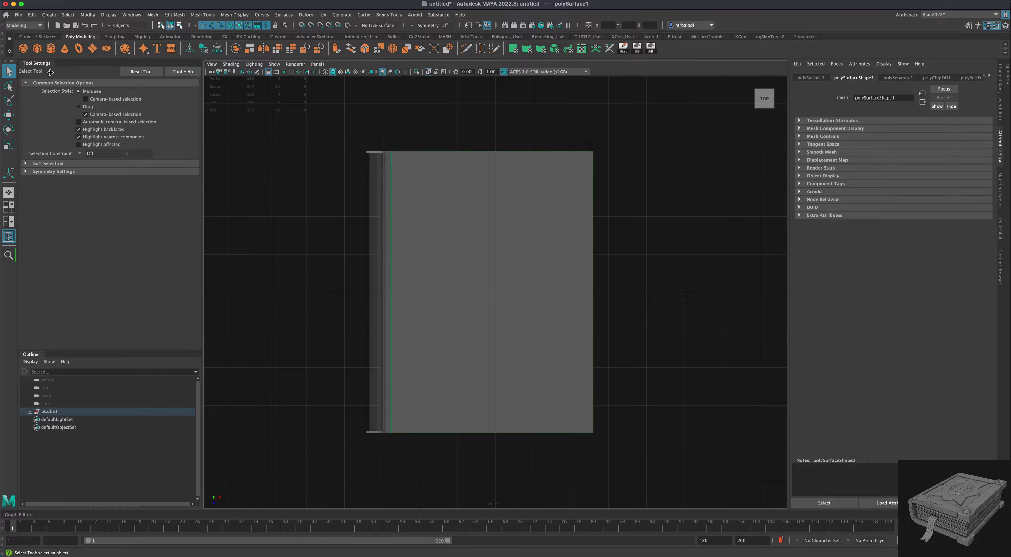
Assign the cover mesh to a new display layer, set that layer to Reference and clear the selection
left_click(375, 169)
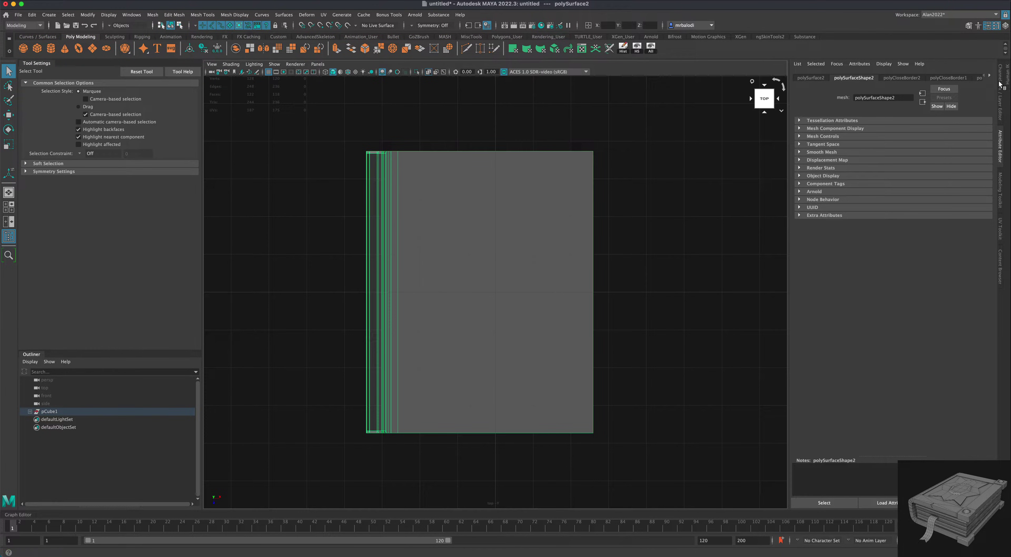
left_click(1000, 94)
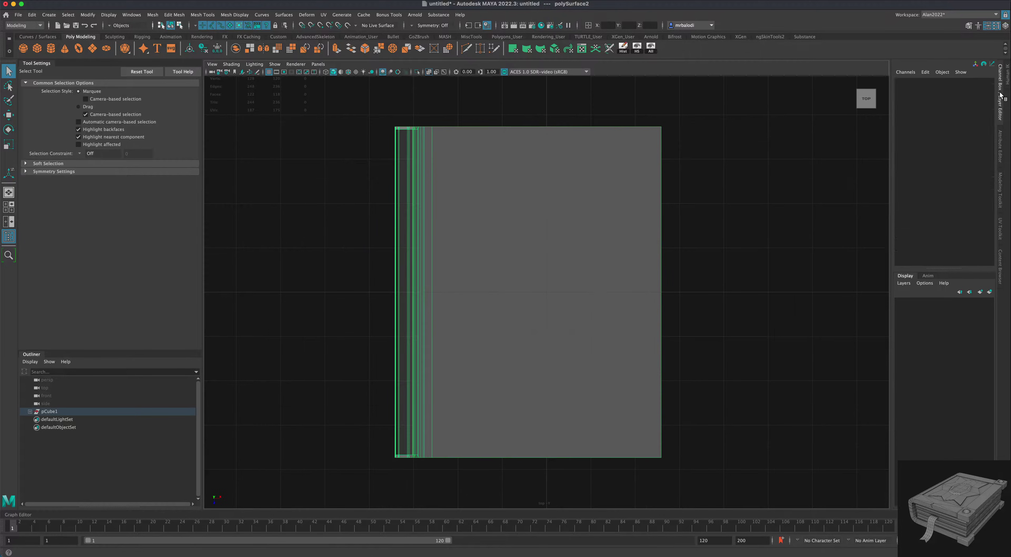
left_click(990, 292)
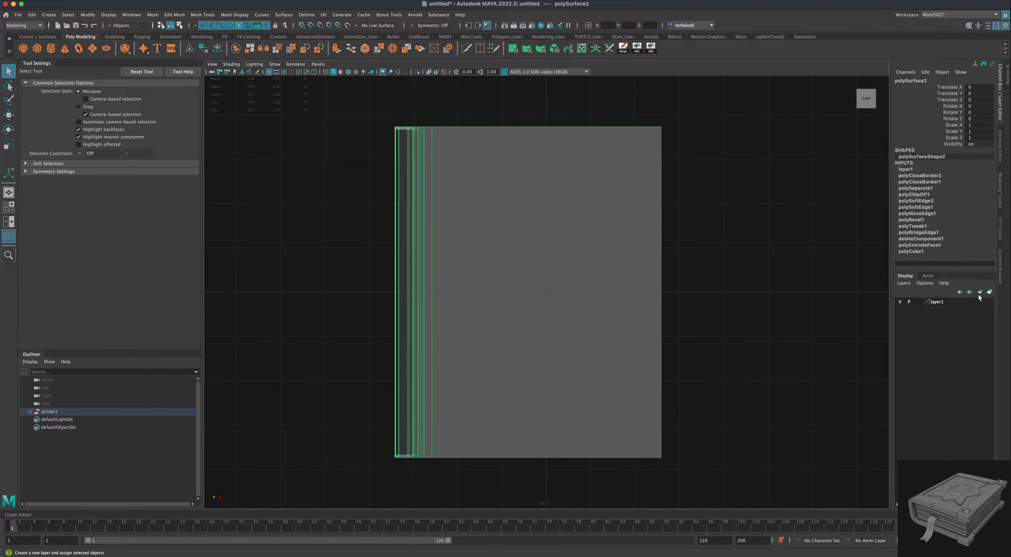
left_click(919, 302)
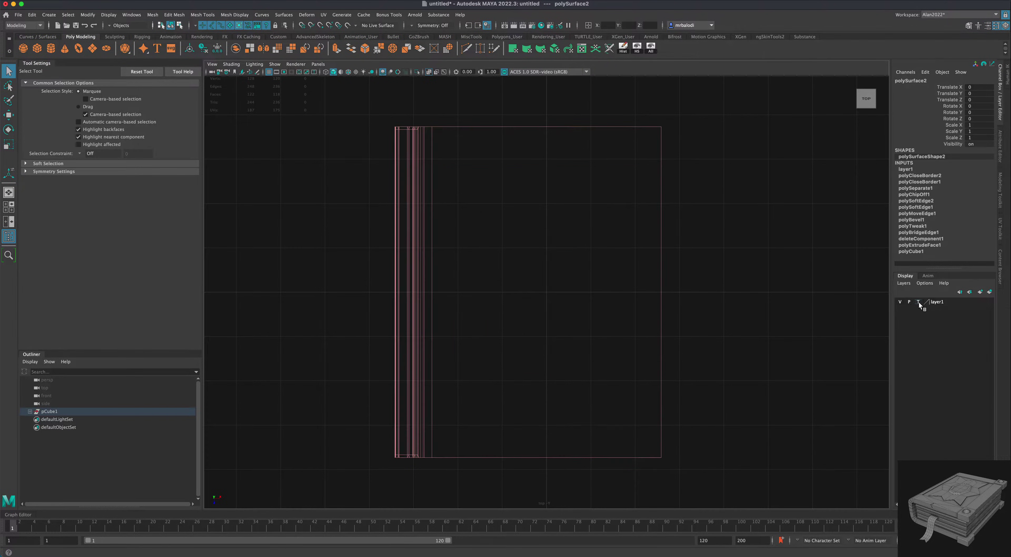
left_click(919, 302)
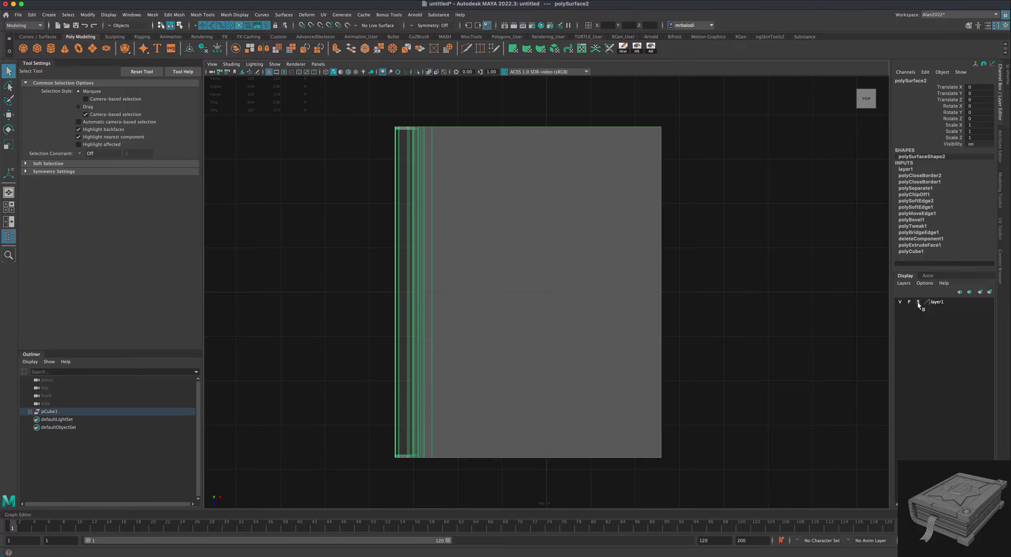
left_click(689, 247)
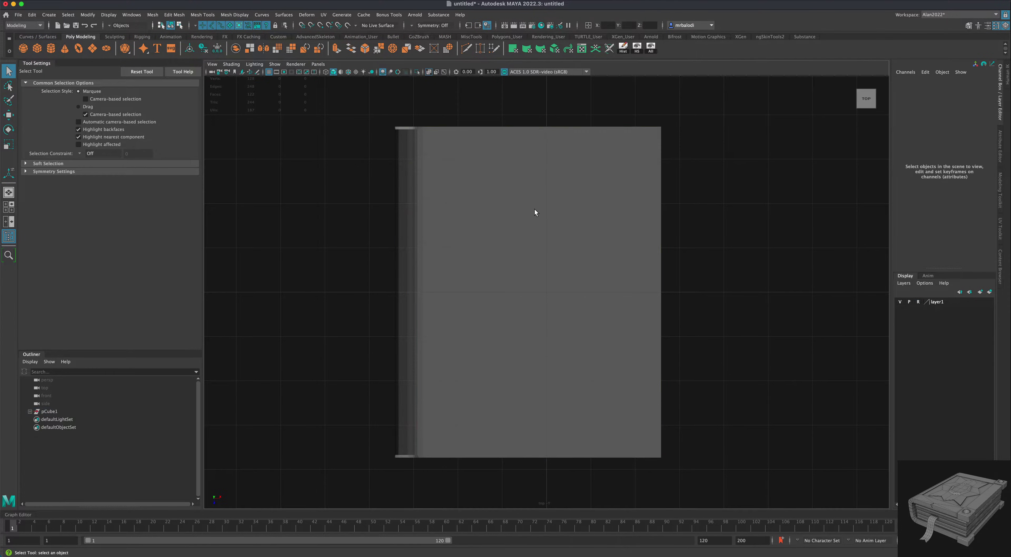
Select the page block, show all four views and select all its vertices in vertex mode
left_click_drag(515, 95, 571, 186)
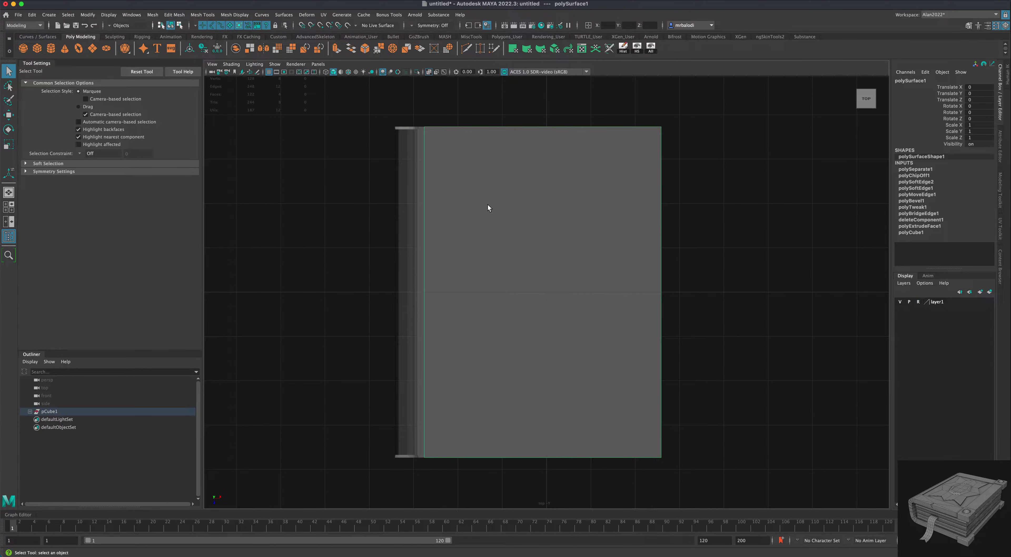
key("space")
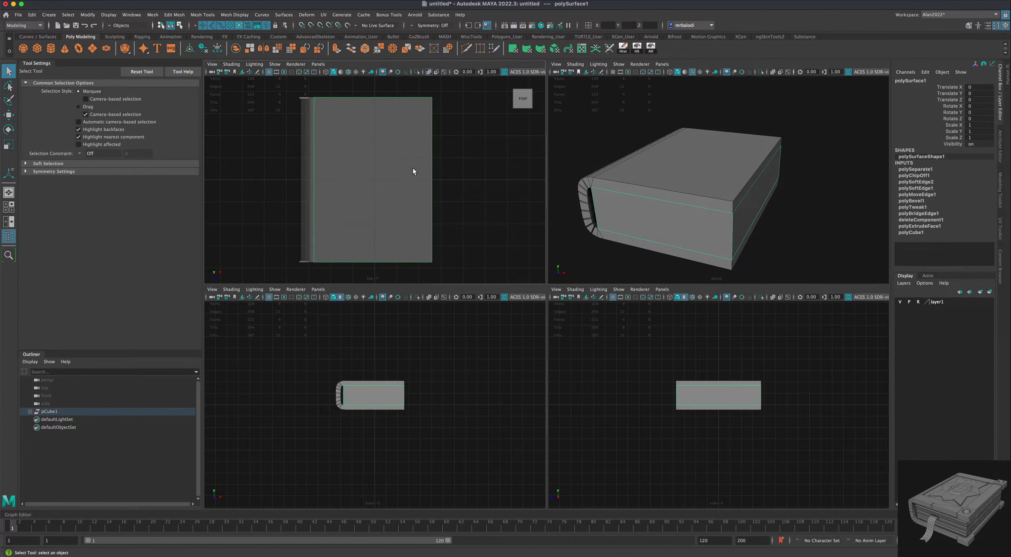
right_click_drag(379, 137, 355, 138)
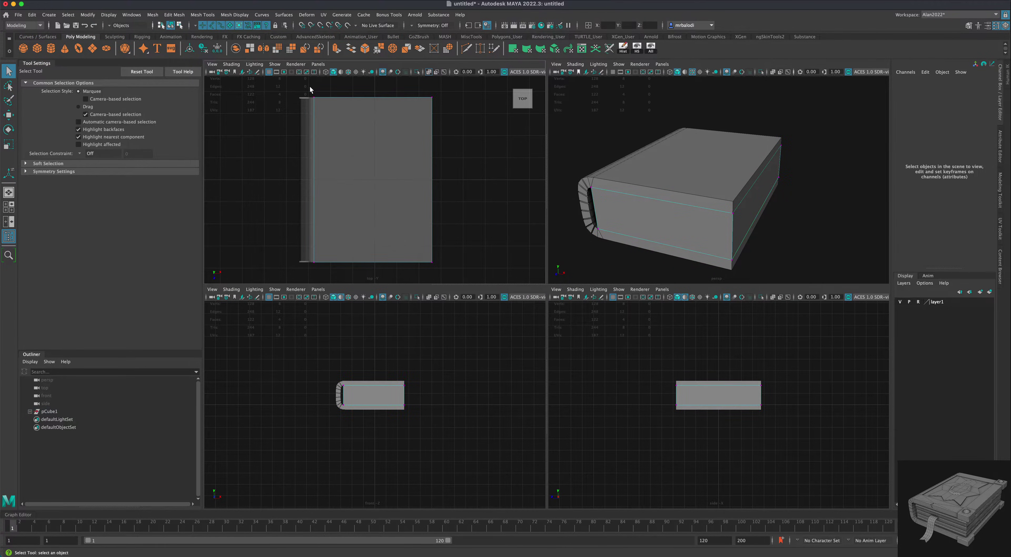
left_click_drag(310, 88, 451, 274)
Turn off step snap for the Scale tool and scale the page-block vertices slightly inward along the book's length
left_click(7, 145)
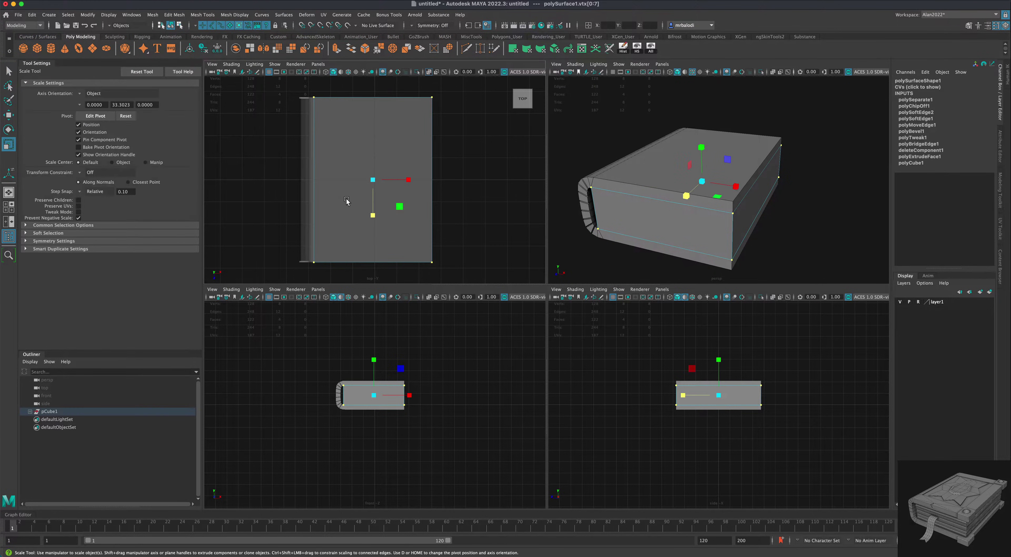
left_click_drag(373, 218, 373, 215)
key("ctrl+z")
left_click(83, 192)
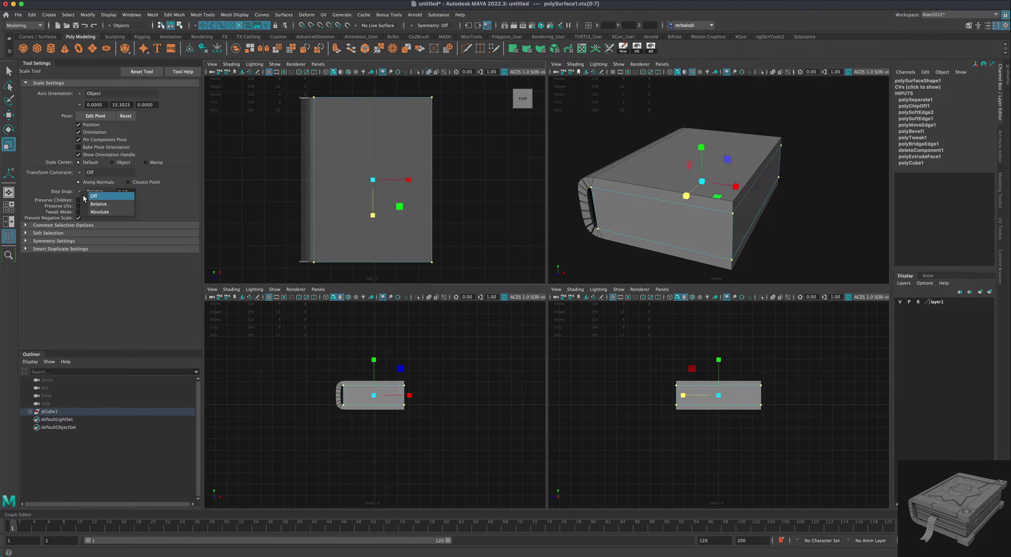
left_click(93, 196)
left_click_drag(373, 215, 373, 214)
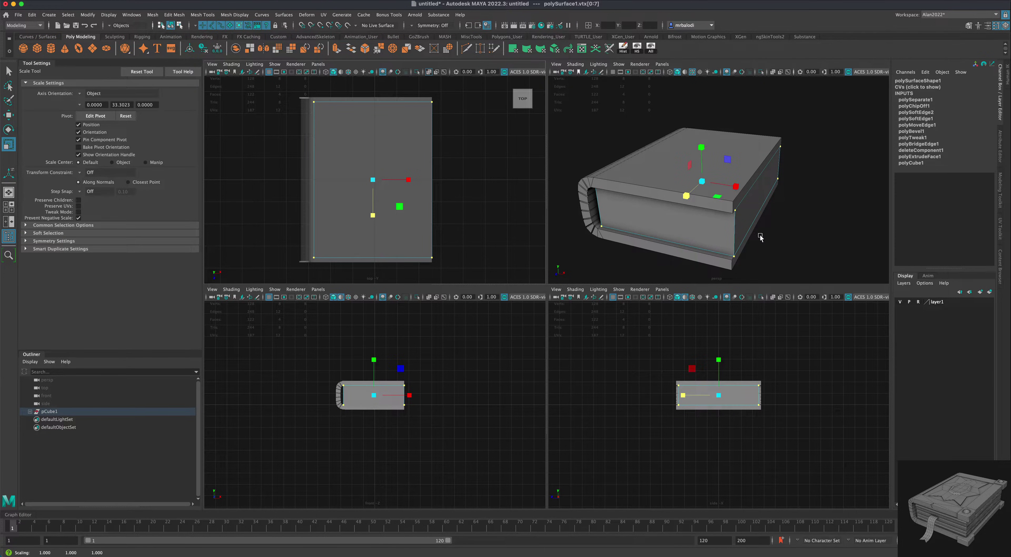
left_click_drag(761, 238, 793, 240, "alt")
scroll(787, 244, "up", 5)
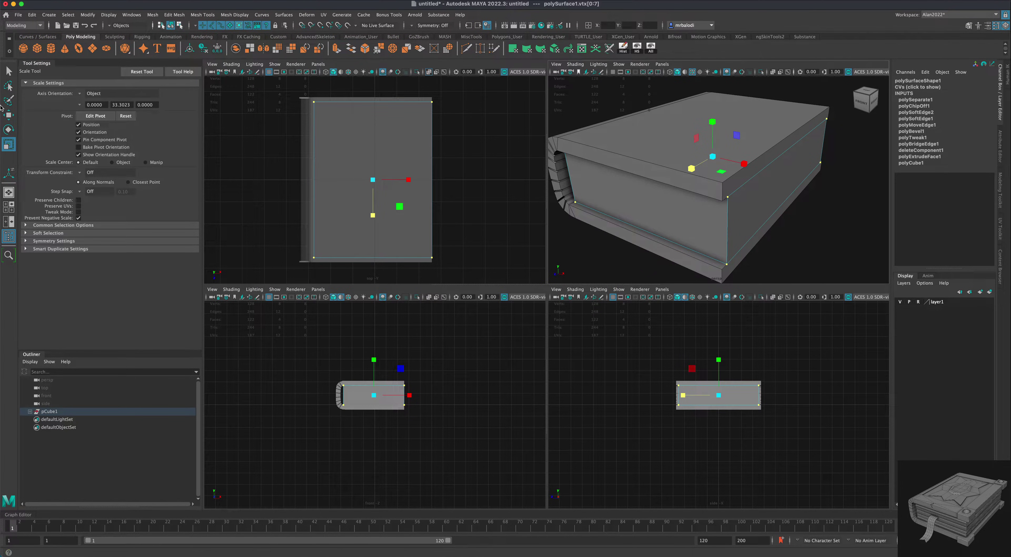
Move the page block's fore-edge vertices slightly inward toward the spine along X
left_click(8, 115)
left_click_drag(416, 89, 452, 275)
left_click_drag(472, 183, 467, 183)
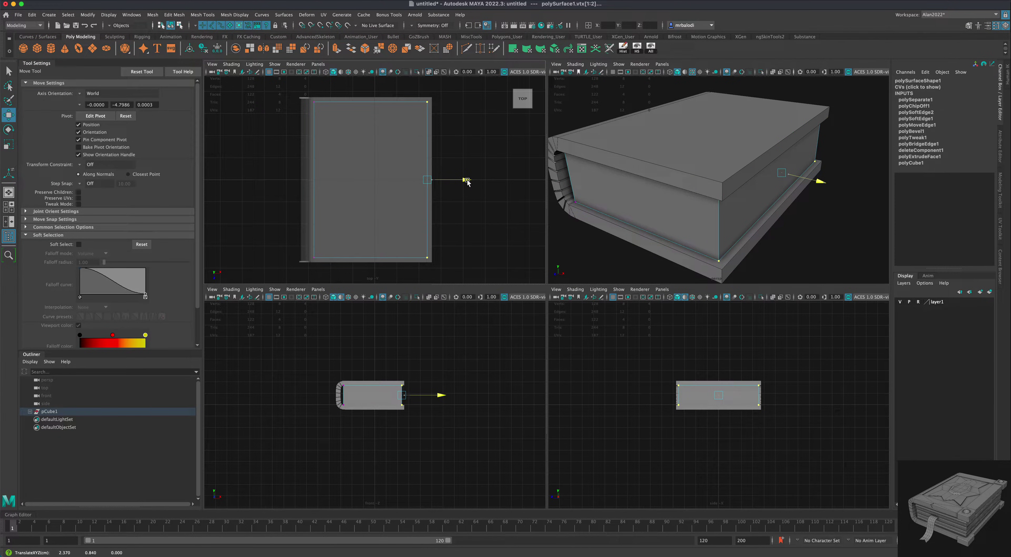
Return the page block to object mode, maximise the perspective view and select the block to examine its recess between the covers
right_click_drag(675, 207, 753, 214)
key("space")
left_click_drag(728, 294, 754, 327, "alt")
left_click(581, 327)
left_click_drag(752, 389, 720, 359, "alt")
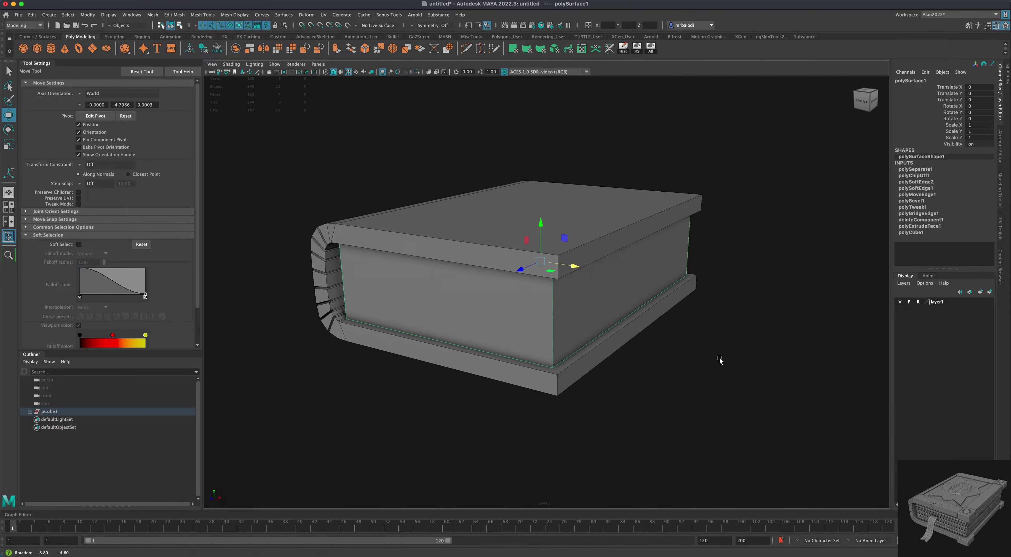
left_click_drag(661, 346, 685, 362, "alt")
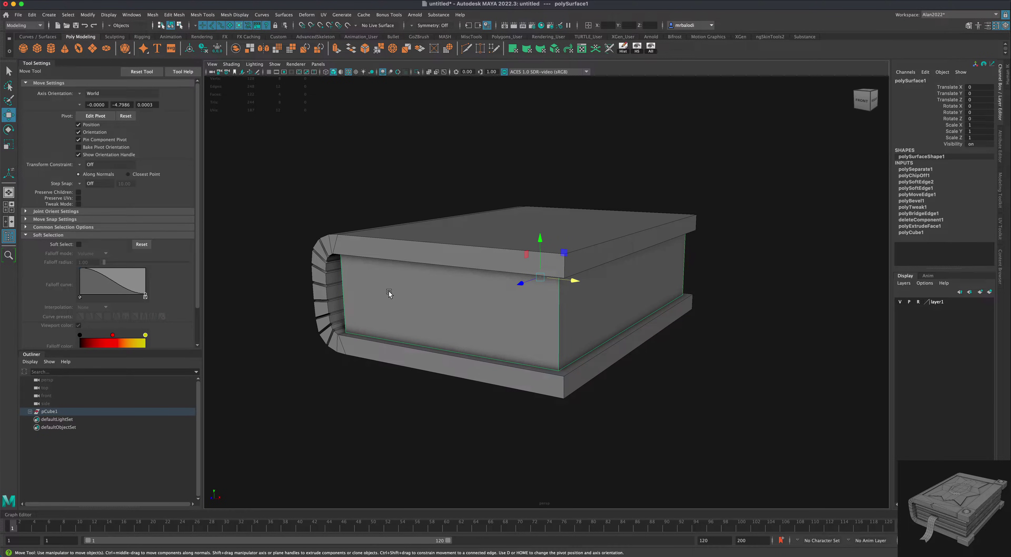
left_click_drag(389, 294, 371, 279, "alt")
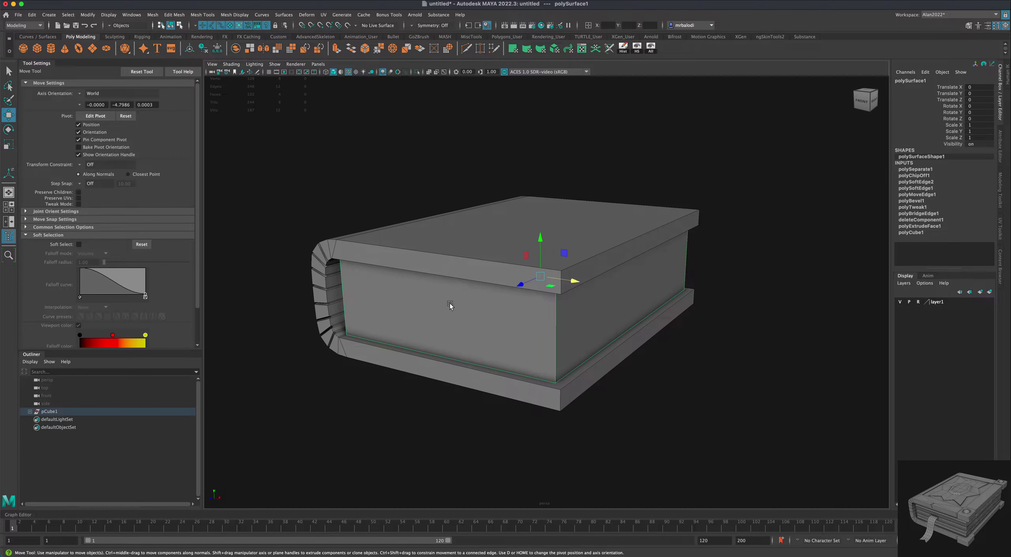
left_click_drag(430, 350, 370, 363, "alt")
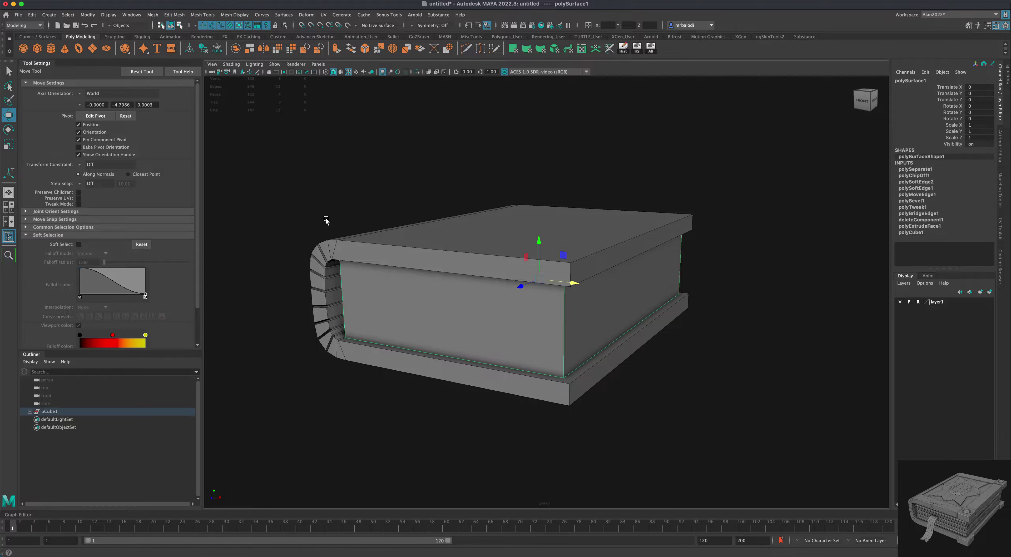
Start Insert Edge Loop on the page block with its settings shown and choose Multiple edge loops
left_click(175, 14)
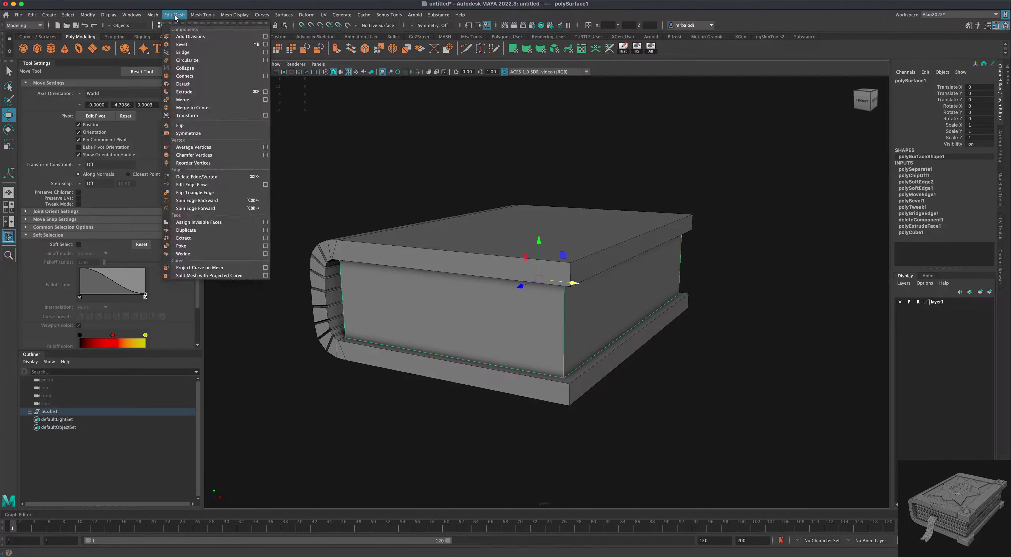
mouse_move(199, 16)
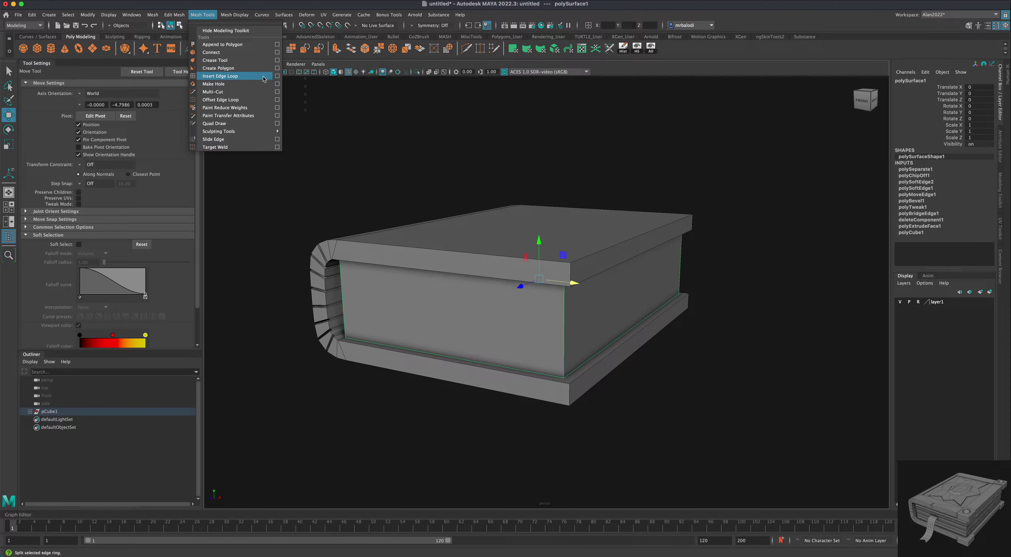
left_click(277, 77)
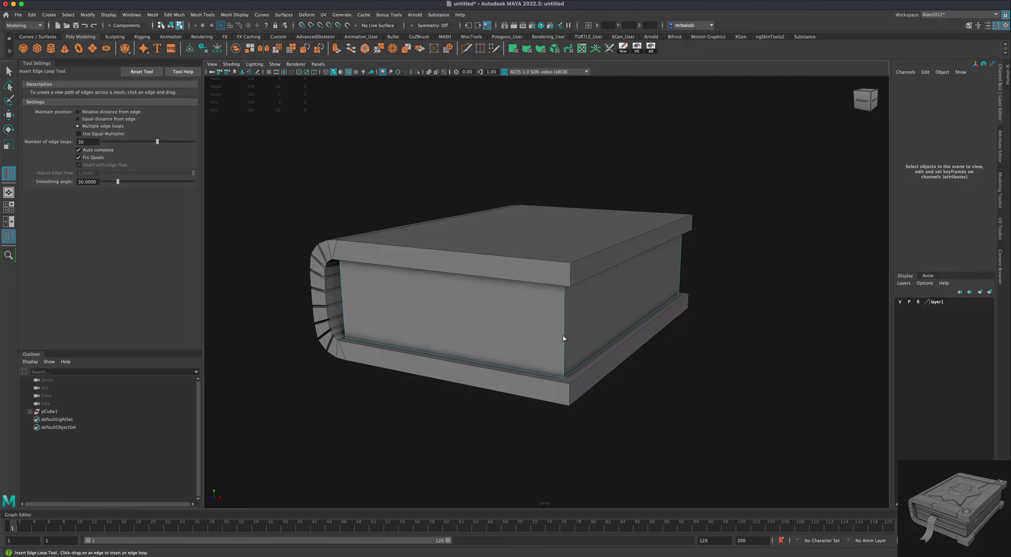
Try inserting 30 horizontal edge loops around the page block, and undo them
left_click(564, 318)
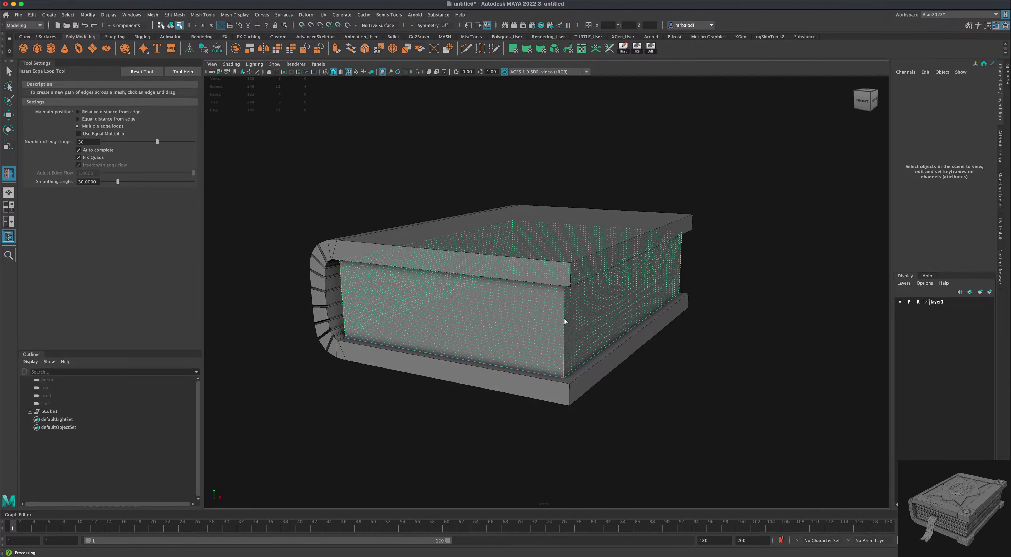
mouse_move(727, 365)
left_mouse_down("alt")
mouse_move(736, 379)
mouse_move(747, 379)
mouse_move(742, 372)
left_mouse_up("alt")
key("ctrl+z")
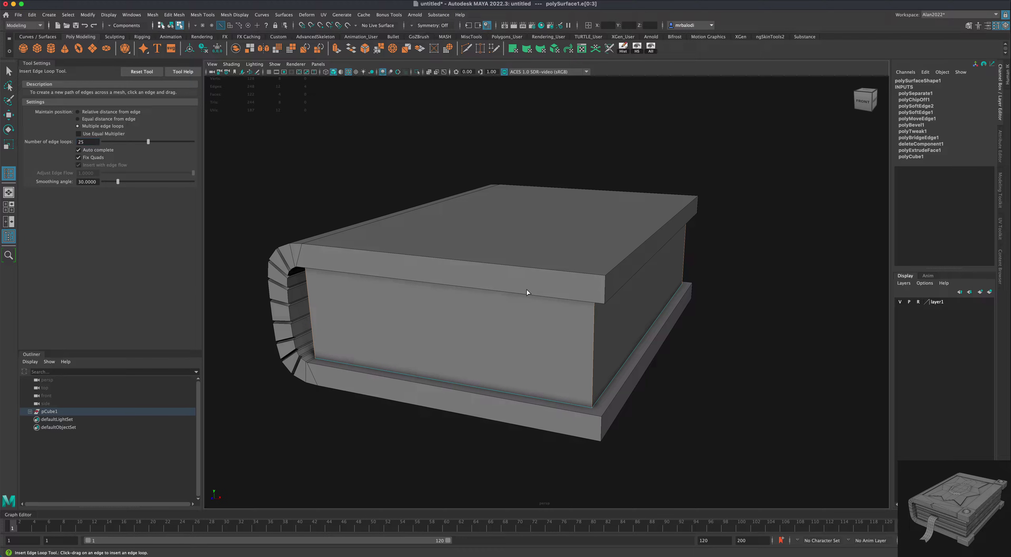
Insert 25 evenly spaced horizontal edge loops around the page block and leave the tool
left_click(594, 340)
left_click_drag(624, 332, 752, 343, "alt")
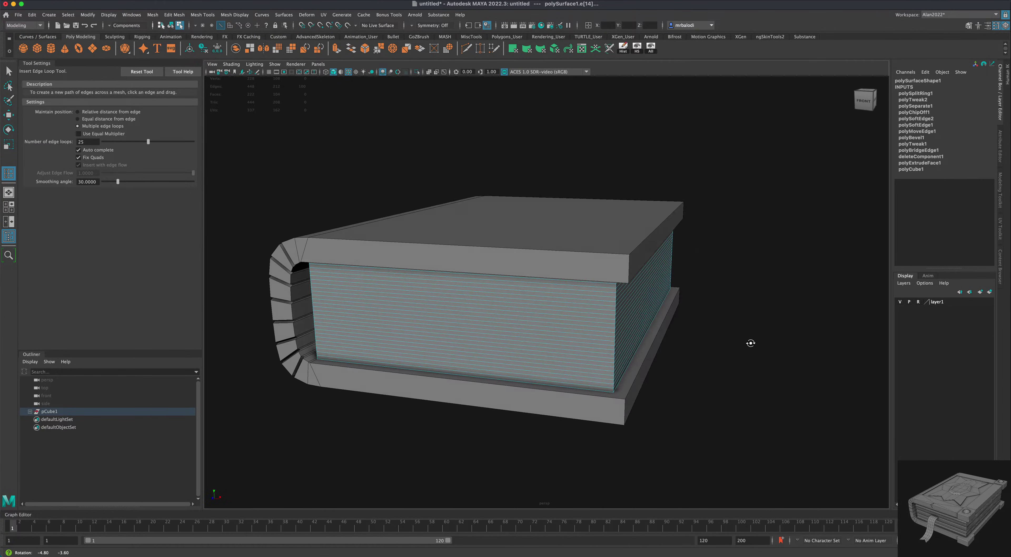
key("q")
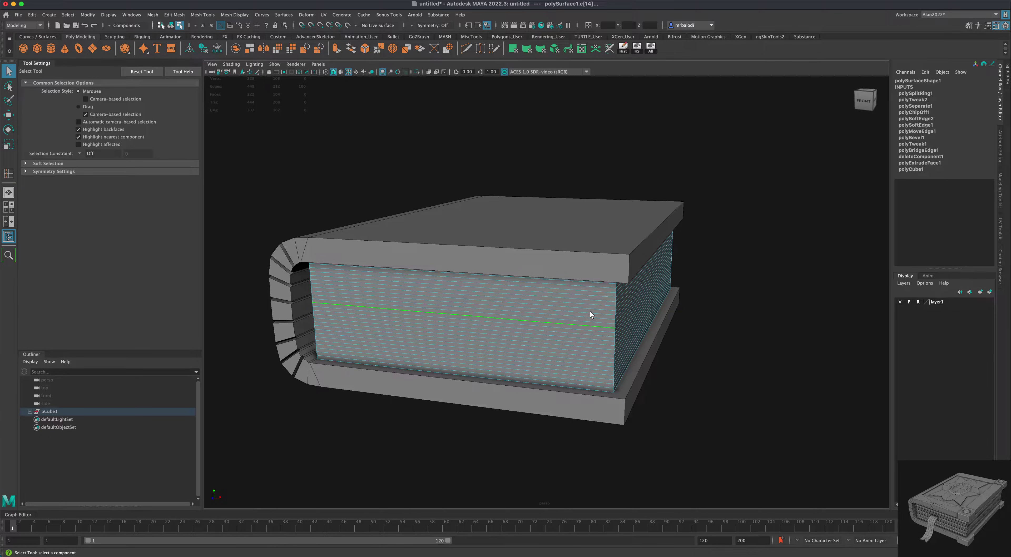
mouse_move(596, 338)
left_mouse_down("alt")
mouse_move(640, 329)
mouse_move(609, 337)
left_mouse_up("alt")
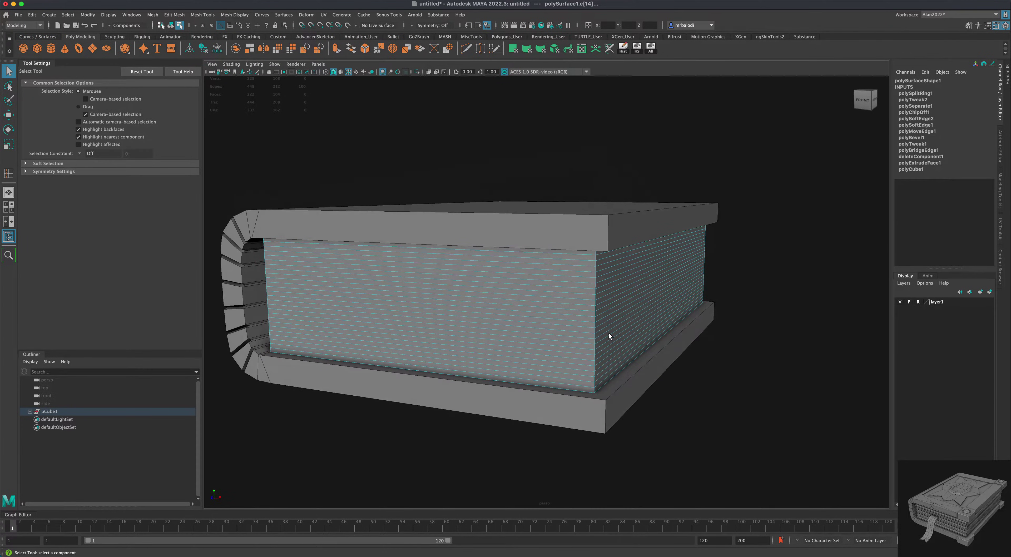
Select every second horizontal face loop around the page block, working from the lower cover up to the upper cover
right_click_drag(590, 385, 589, 355, "ctrl")
left_click(589, 385)
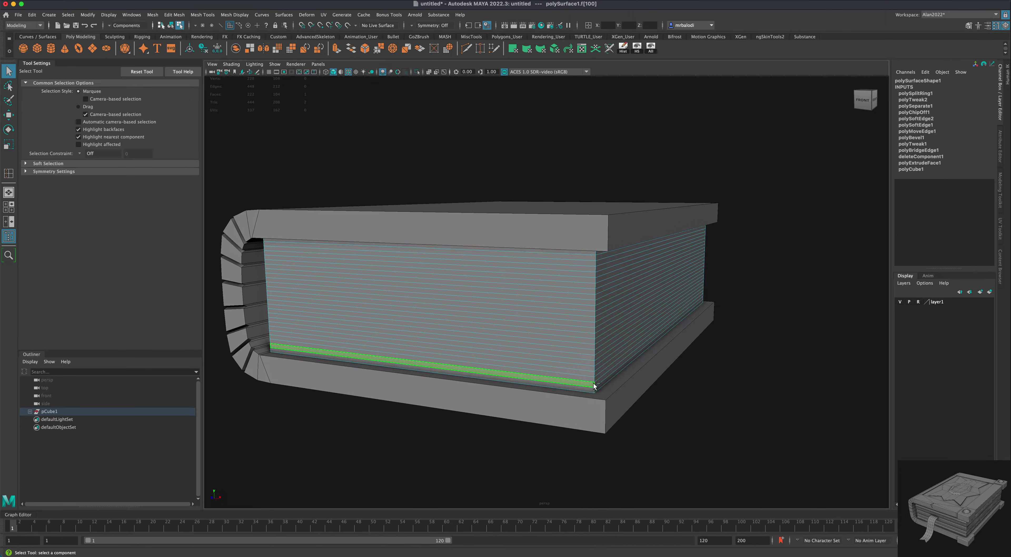
double_click(596, 384, "shift")
left_click(590, 374, "shift")
left_click(594, 372, "shift")
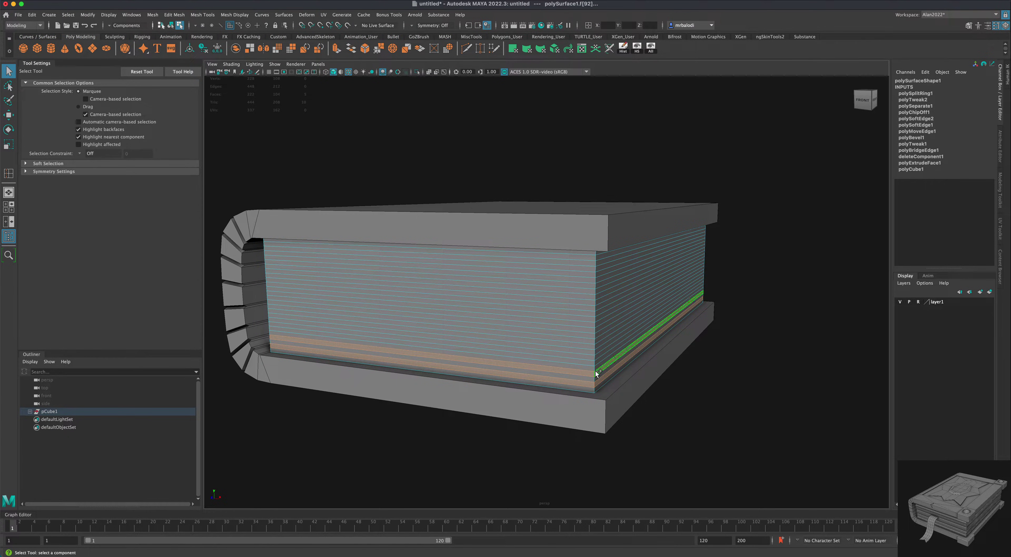
double_click(596, 372, "shift")
left_click(590, 363, "shift")
double_click(597, 361, "shift")
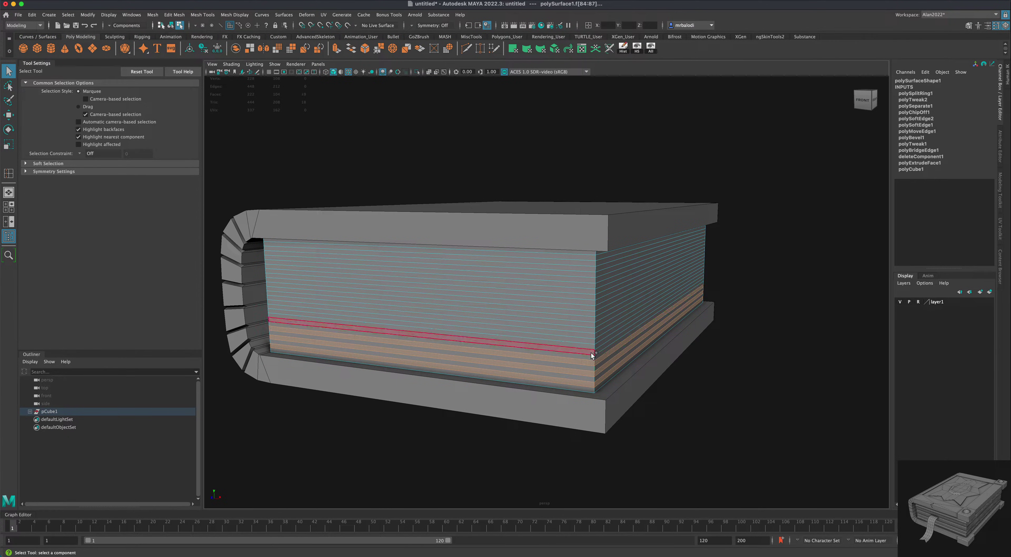
left_click(590, 351, "shift")
double_click(596, 349, "shift")
left_click(589, 340, "shift")
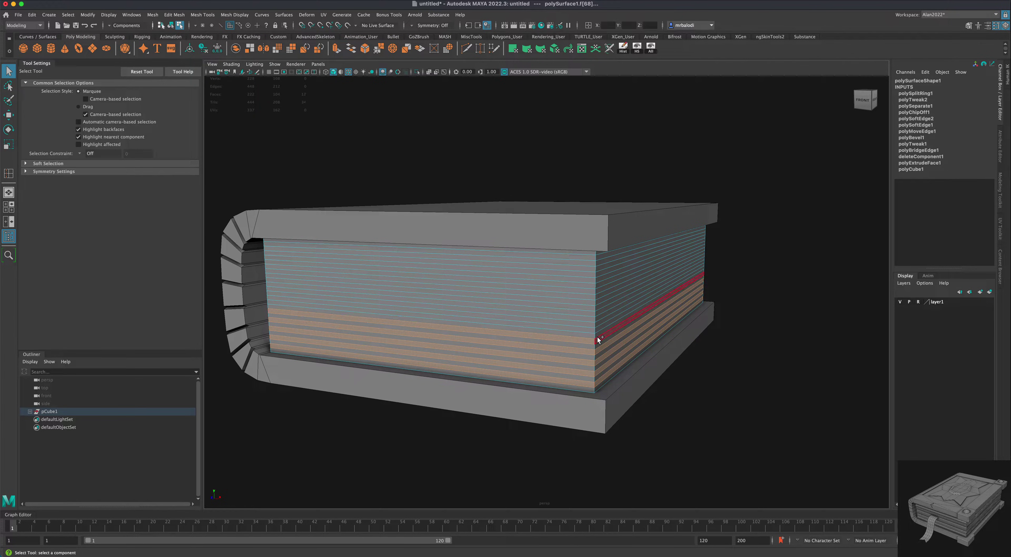
double_click(597, 336, "shift")
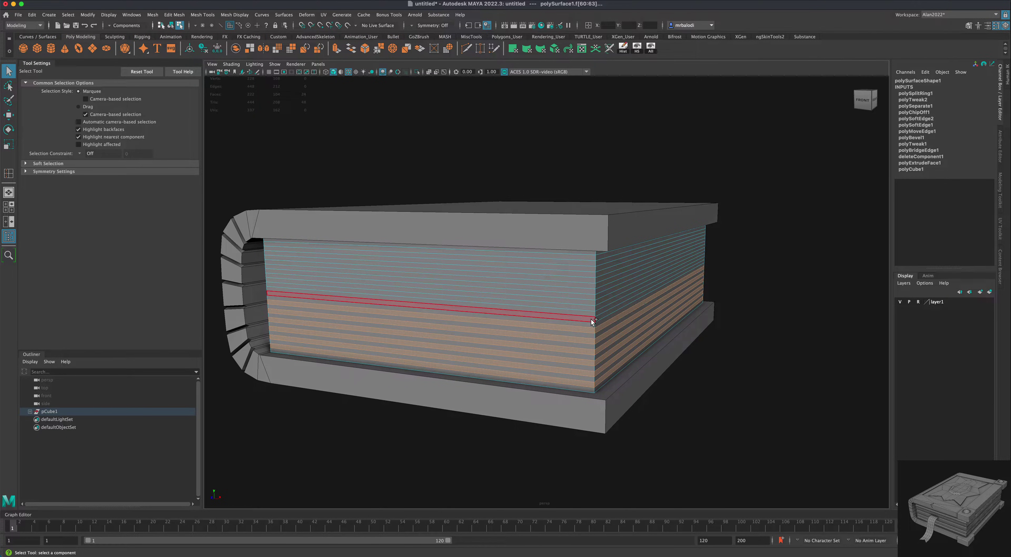
left_click(591, 318, "shift")
double_click(597, 316, "shift")
left_click(590, 308, "shift")
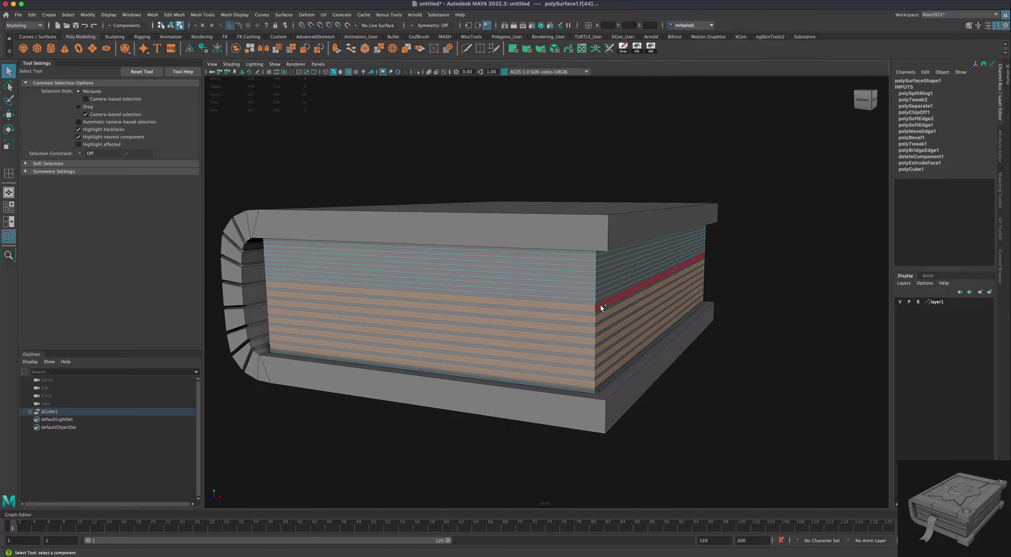
double_click(601, 304, "shift")
left_click(590, 297, "shift")
double_click(601, 295, "shift")
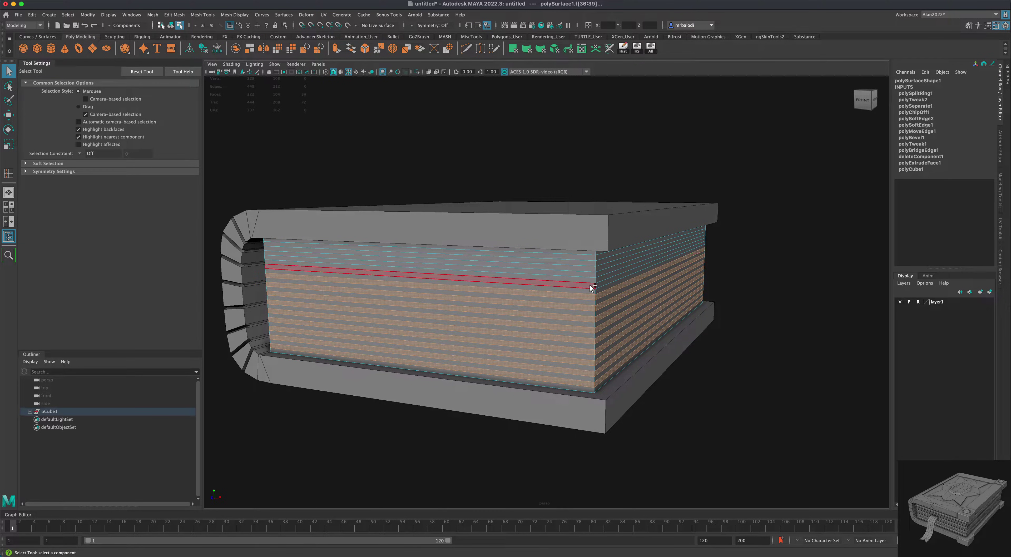
left_click(590, 286, "shift")
double_click(603, 282, "shift")
left_click(586, 273, "shift")
double_click(603, 271, "shift")
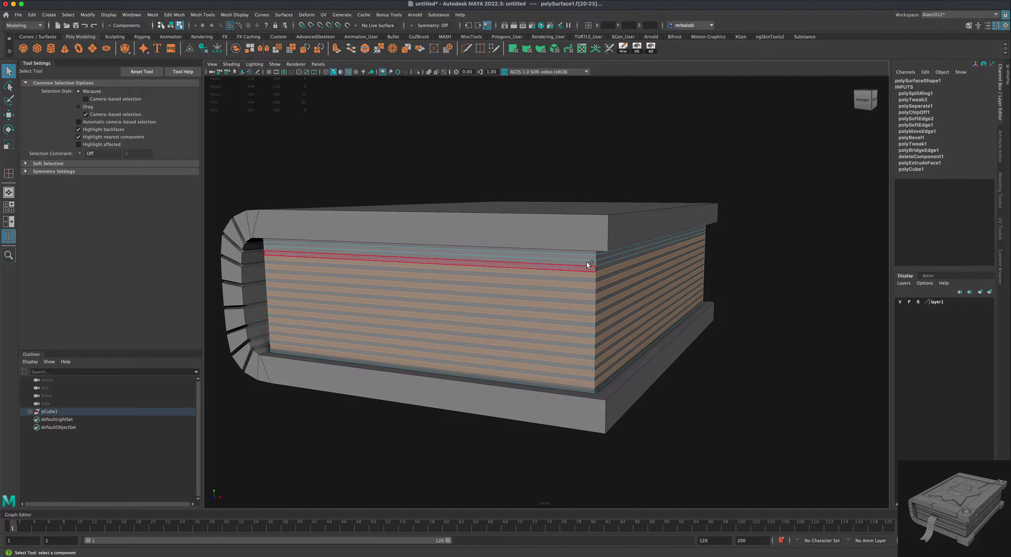
left_click(587, 262, "shift")
double_click(607, 259, "shift")
left_click_drag(642, 283, 781, 417, "alt")
left_click(571, 178, "shift")
double_click(587, 179, "shift")
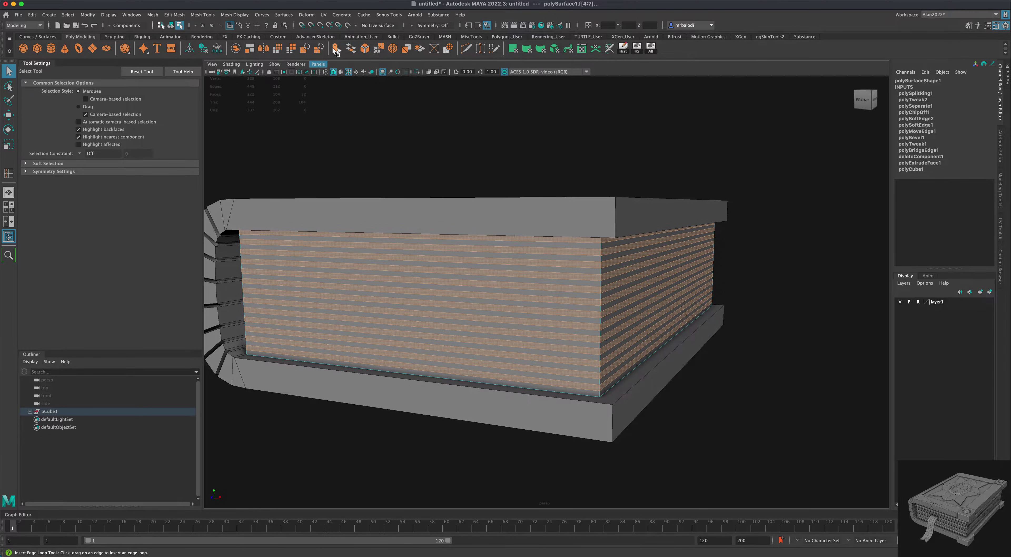
Extrude the selected face loops with a Local Translate Z of -0.046 and return the page block to object mode
key("ctrl+e")
left_click_drag(384, 236, 474, 178)
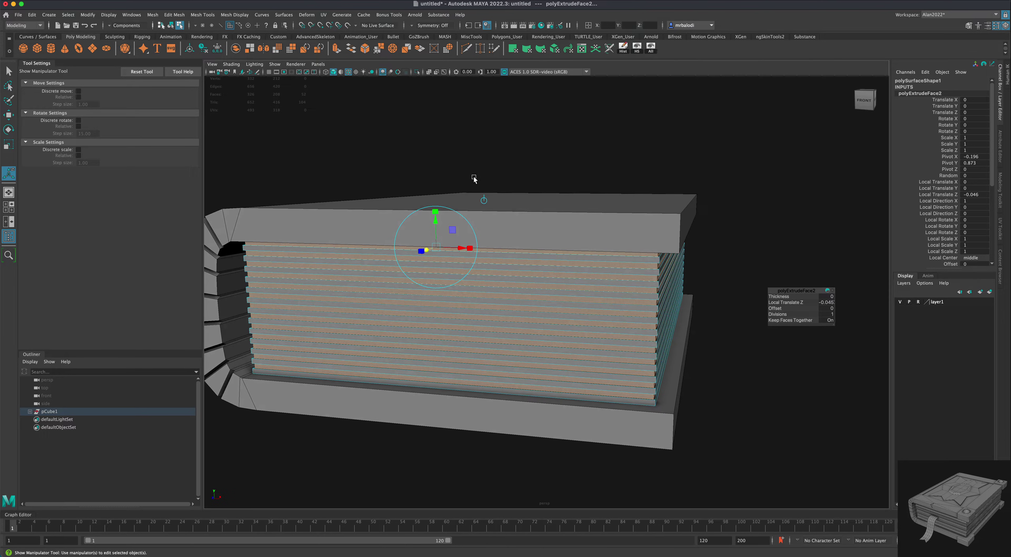
left_click(8, 70)
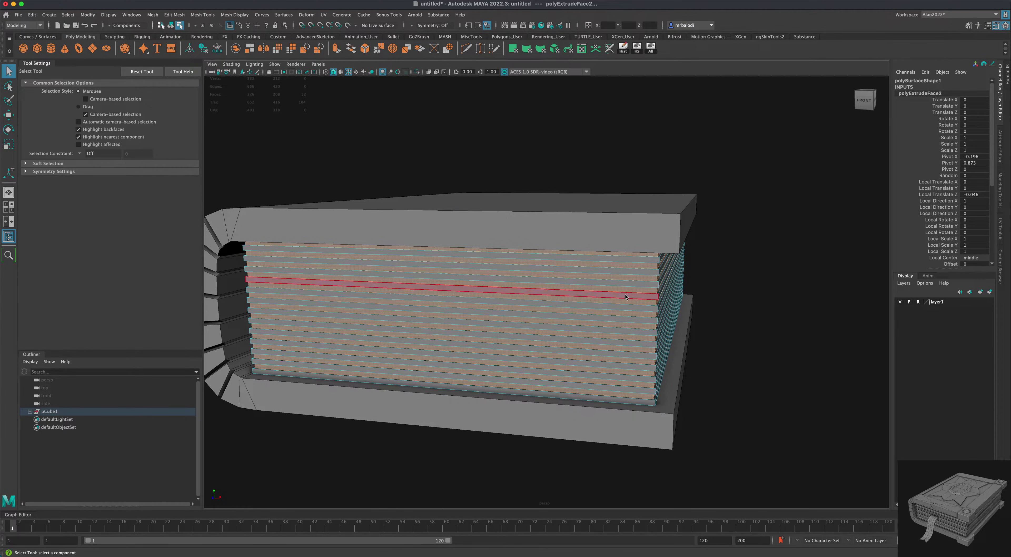
right_click_drag(626, 295, 744, 321)
left_click(770, 342)
Examine the ridged page layers up close at the fore edge and across the whole book
left_click_drag(781, 353, 779, 356, "alt")
left_click_drag(782, 392, 797, 394, "alt")
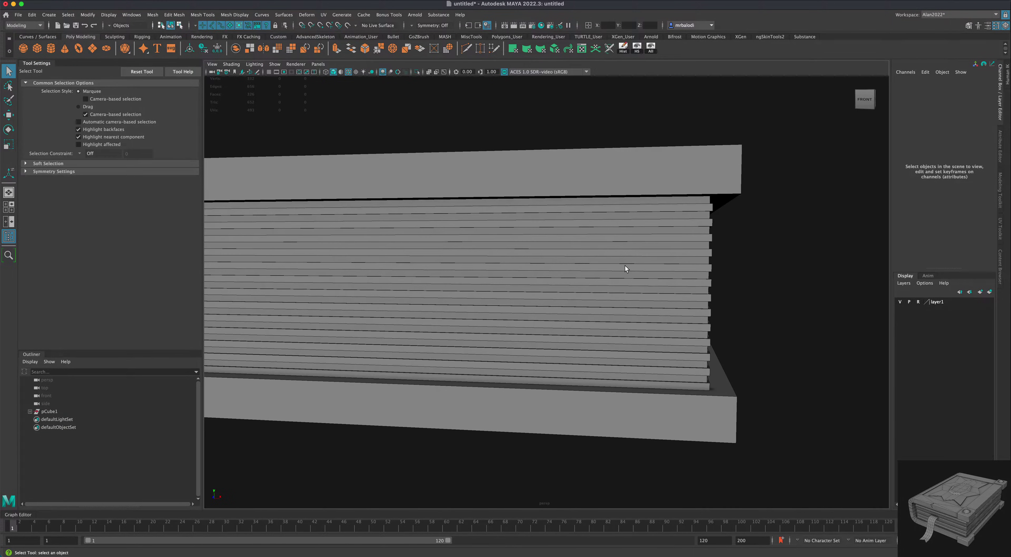
left_click_drag(783, 304, 786, 310, "alt")
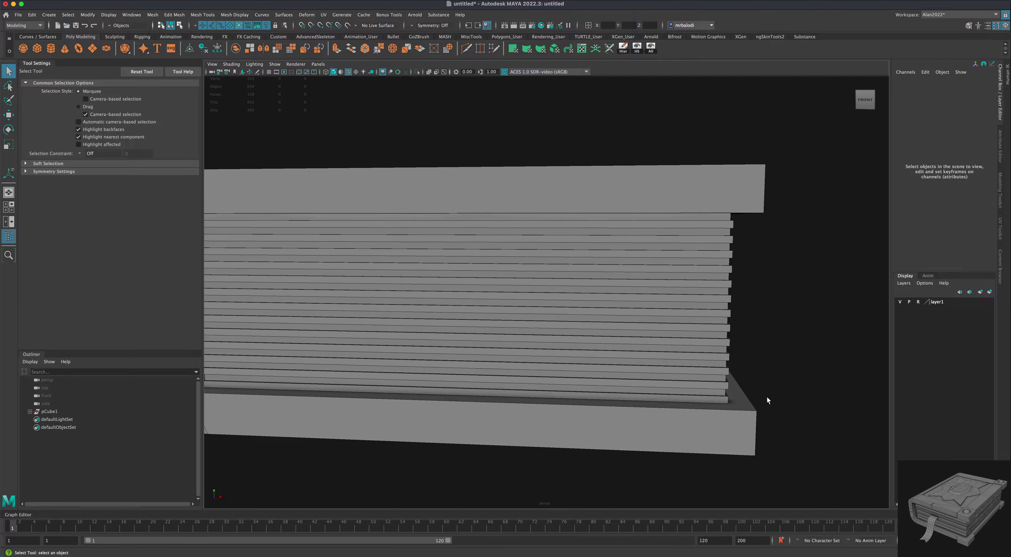
scroll(767, 398, "down", 10)
left_click_drag(763, 377, 744, 377, "alt")
scroll(745, 377, "down", 2)
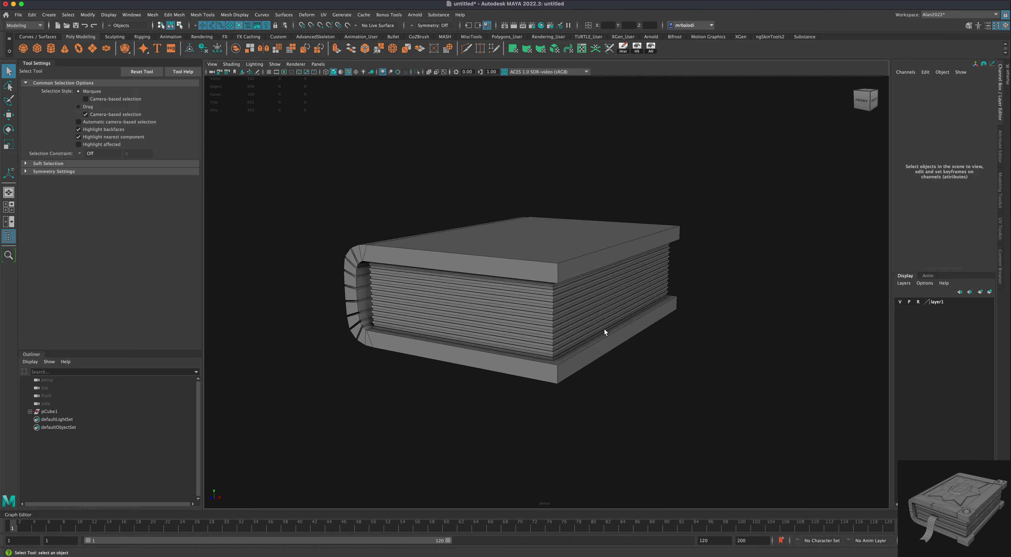
left_click_drag(604, 328, 662, 373, "alt")
scroll(662, 375, "up", 4)
Select the page block, show its fore edge in the front view and hide the cover's layer1
left_click(580, 345)
key("space")
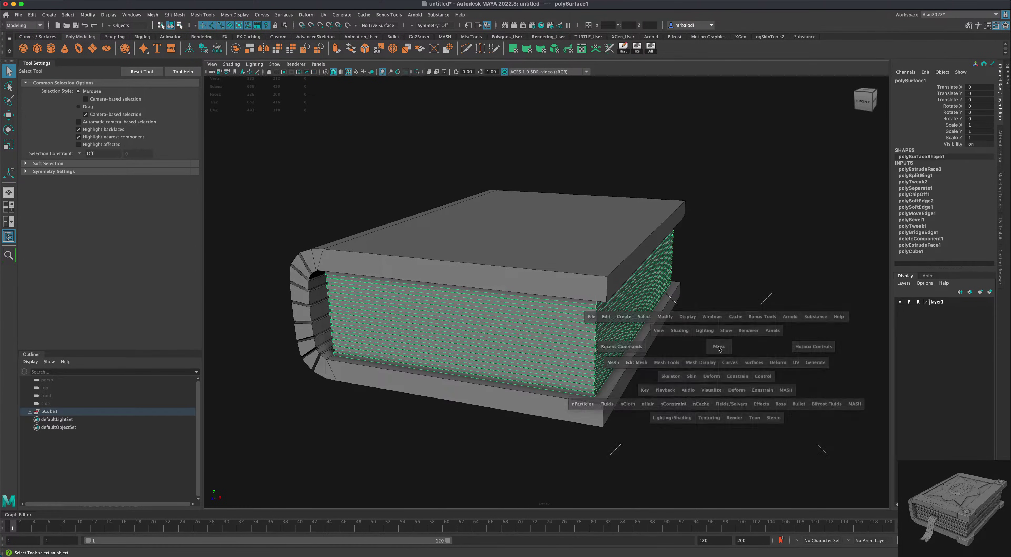
key("space")
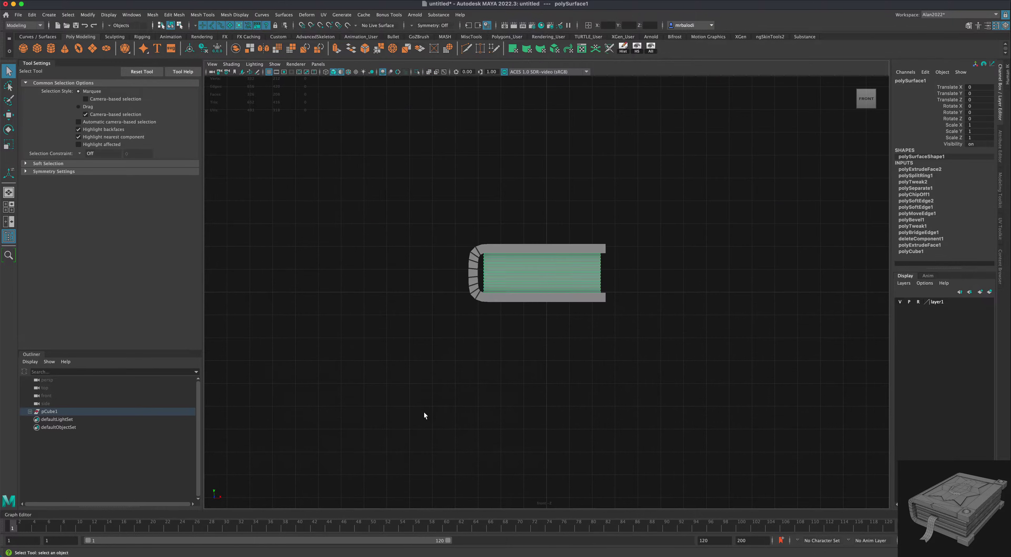
scroll(507, 415, "up", 4)
scroll(527, 357, "up", 6)
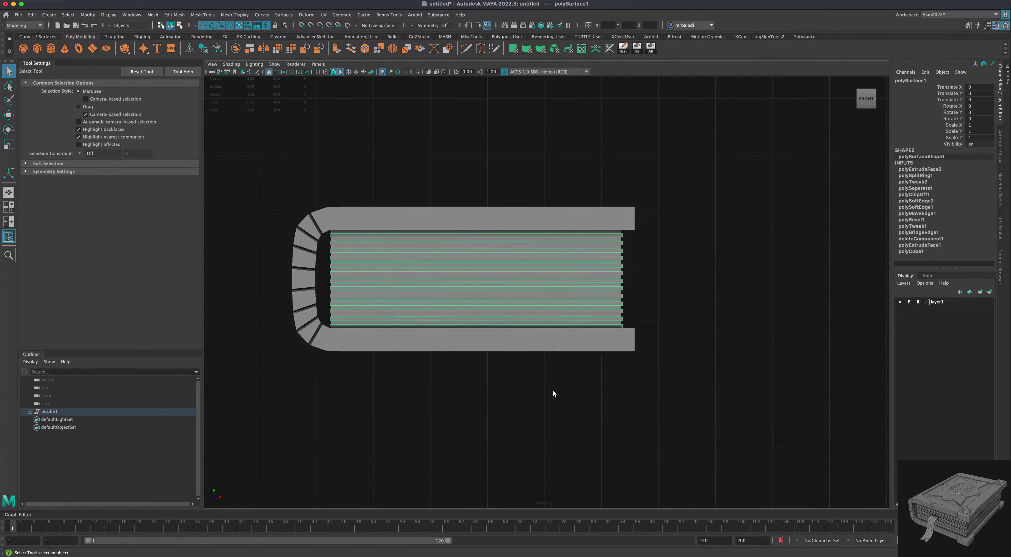
middle_click_drag(757, 294, 631, 289, "alt")
scroll(571, 331, "up", 4)
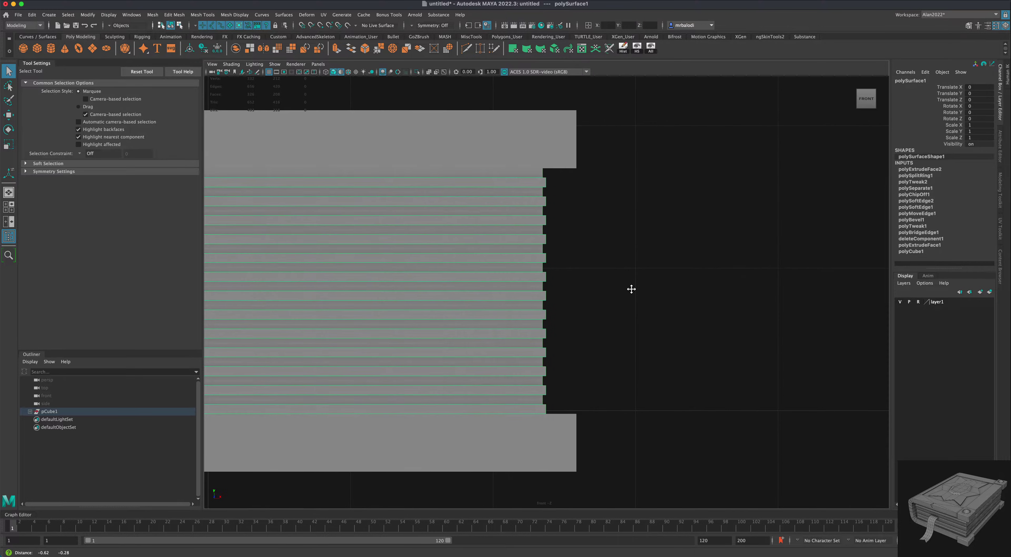
left_click(900, 302)
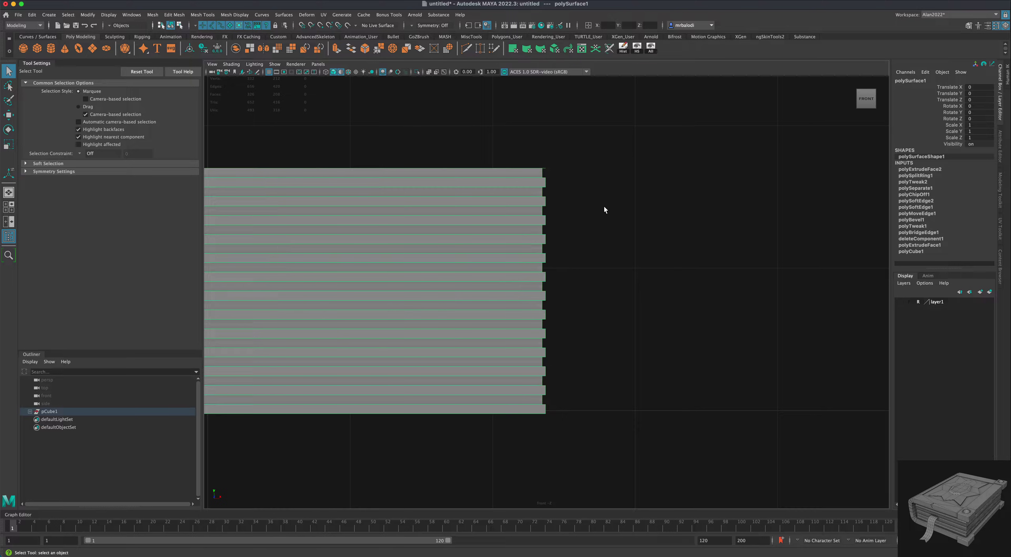
Shift the end vertices of several page layers slightly outward or inward for an uneven fore edge, and return to object mode
right_click_drag(546, 182, 510, 185)
left_click_drag(554, 176, 584, 184)
key("w")
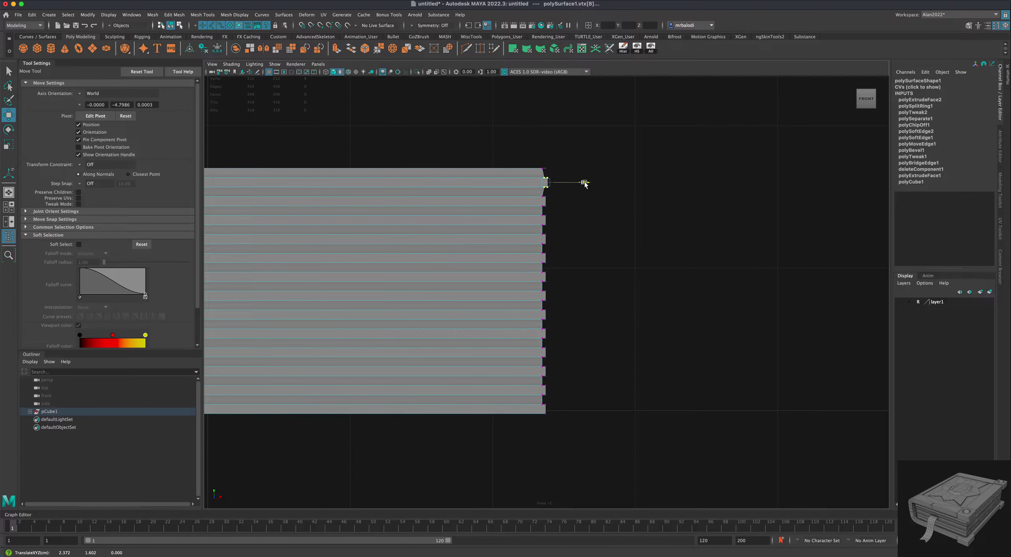
left_click_drag(559, 227, 580, 221)
left_click_drag(557, 259, 586, 261)
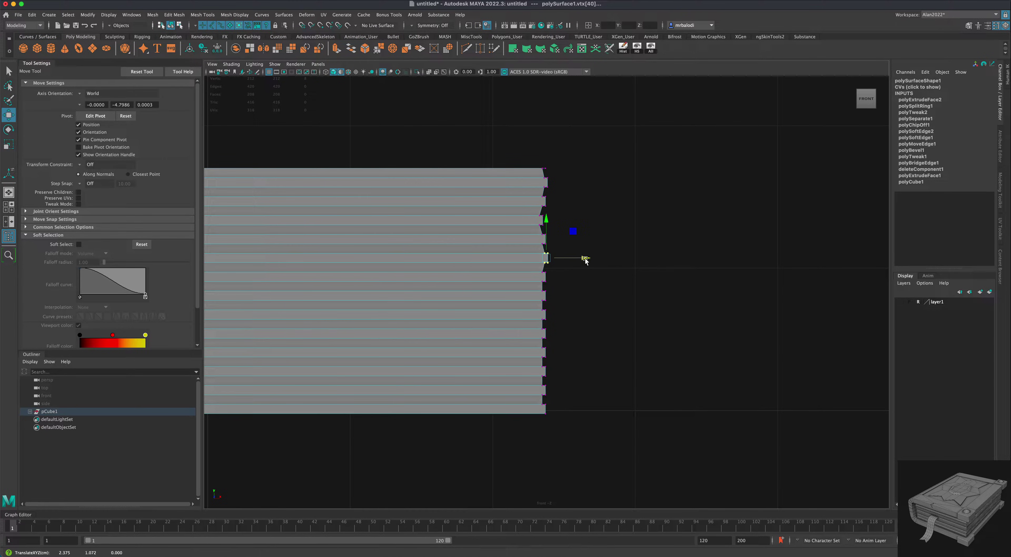
mouse_move(559, 304)
left_mouse_down()
mouse_move(536, 287)
mouse_move(580, 297)
left_mouse_up()
left_click_drag(535, 323, 585, 334)
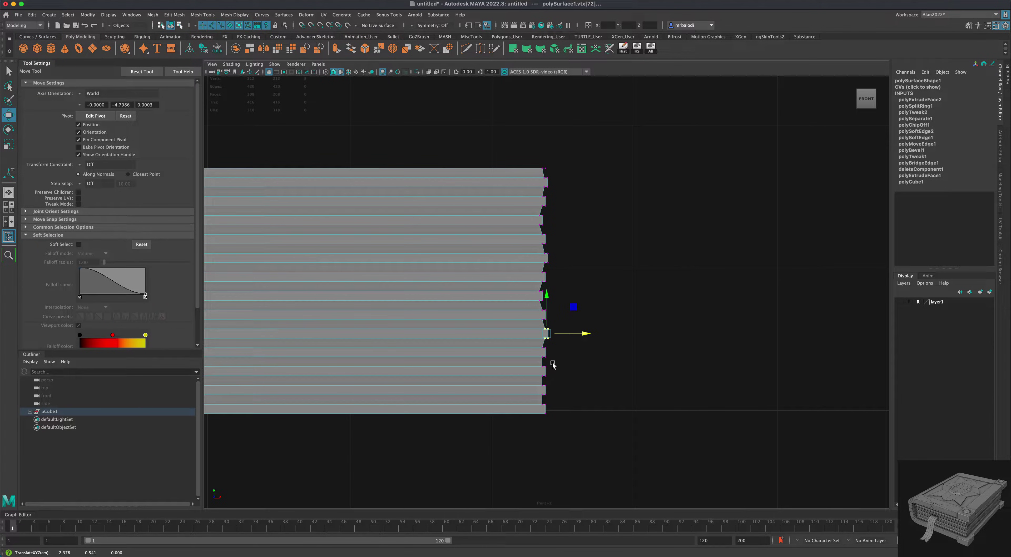
left_click_drag(553, 365, 579, 410)
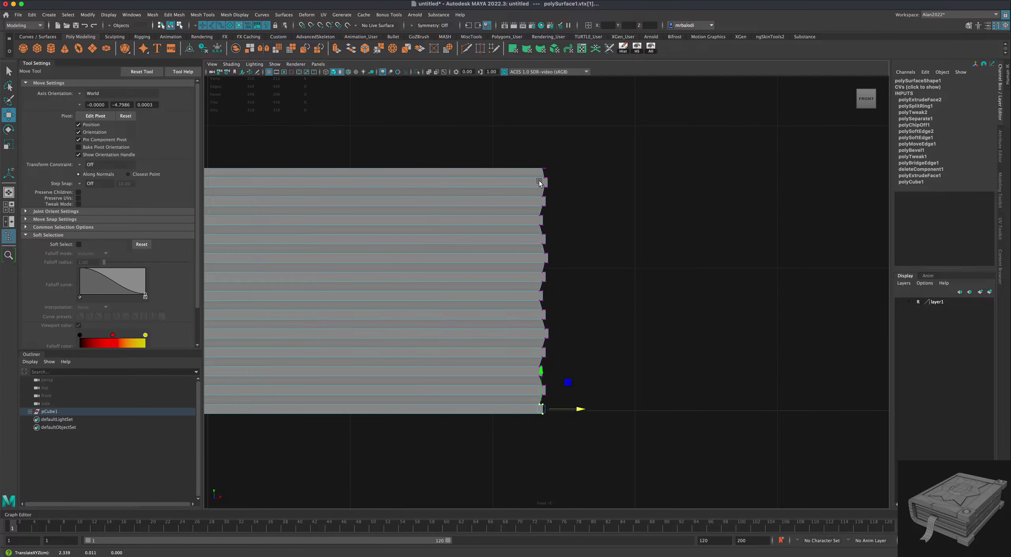
right_click_drag(535, 176, 568, 166)
right_click_drag(609, 203, 604, 208)
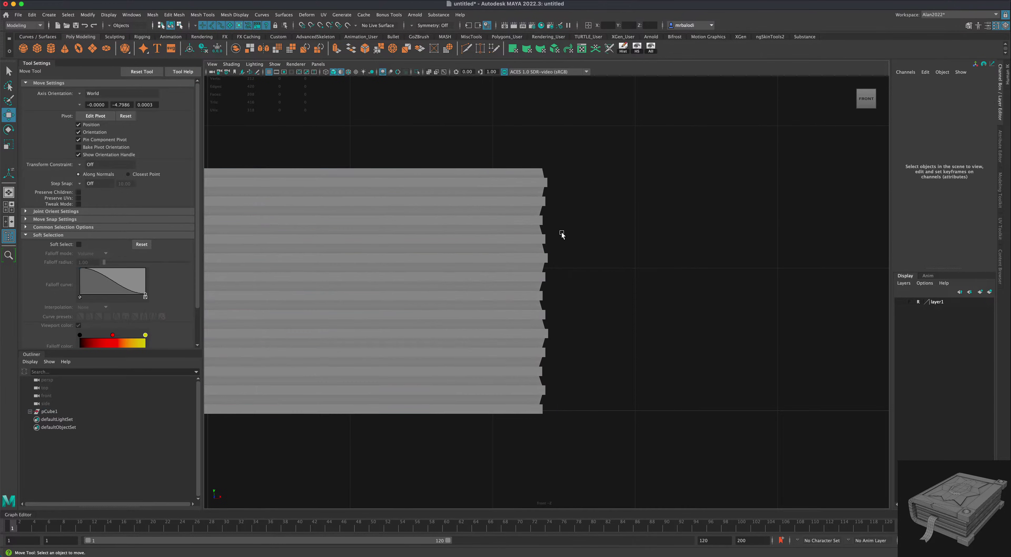
Examine the uneven page edges of the isolated block in the perspective view
key("space")
key("space")
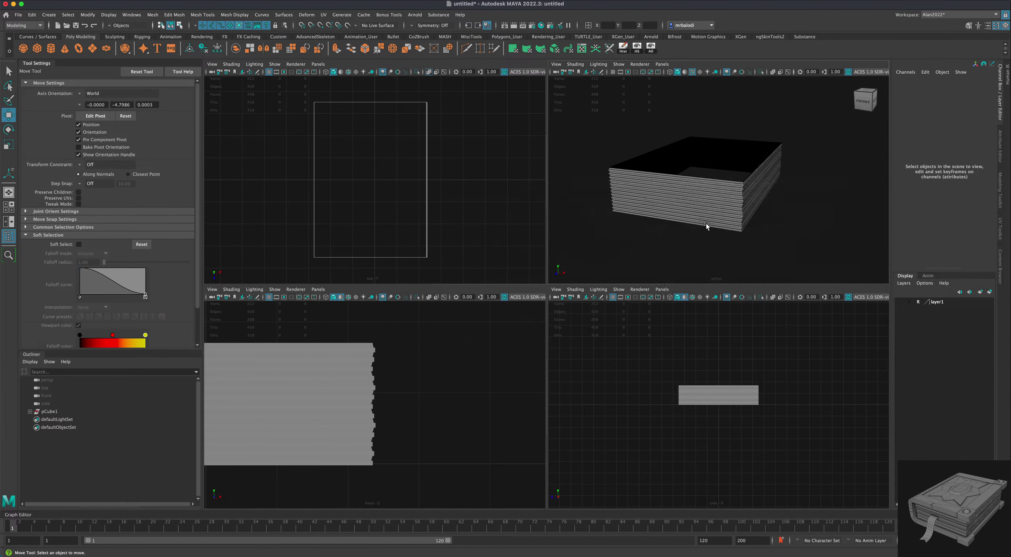
key("space")
left_click_drag(623, 313, 660, 352, "alt")
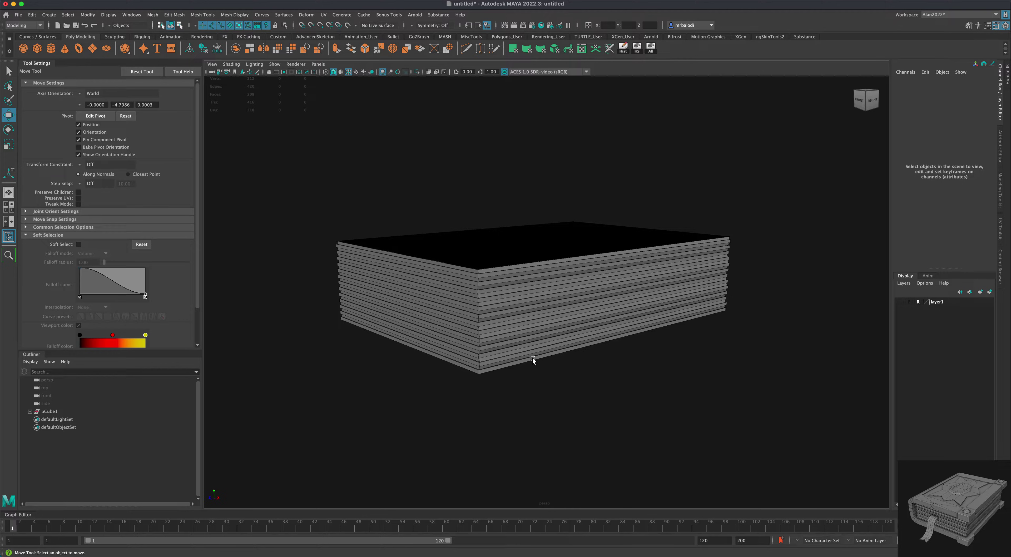
left_click_drag(533, 356, 602, 302, "alt")
Inspect the page block in the side view, show layer1 with the cover again and select the block
key("space")
left_click(603, 302)
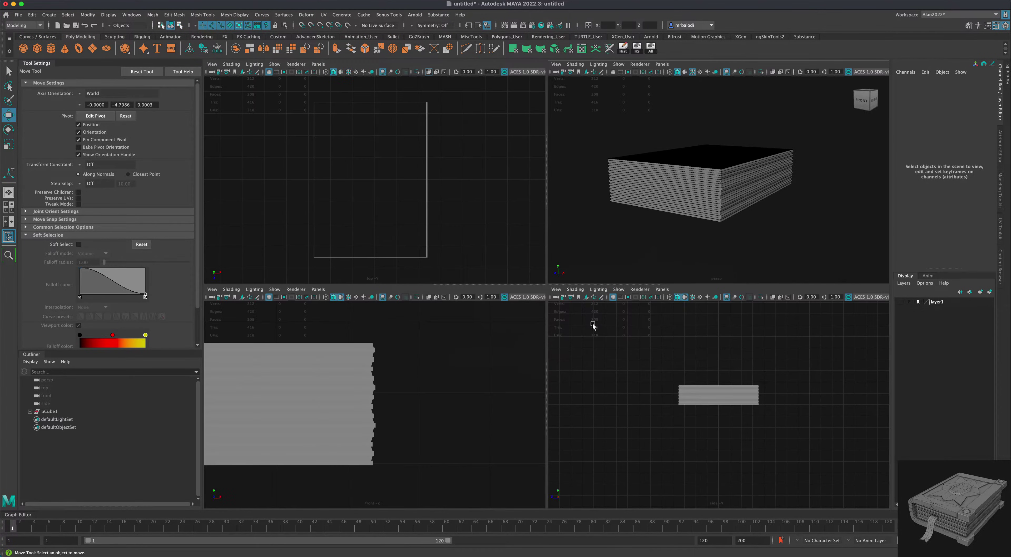
key("space")
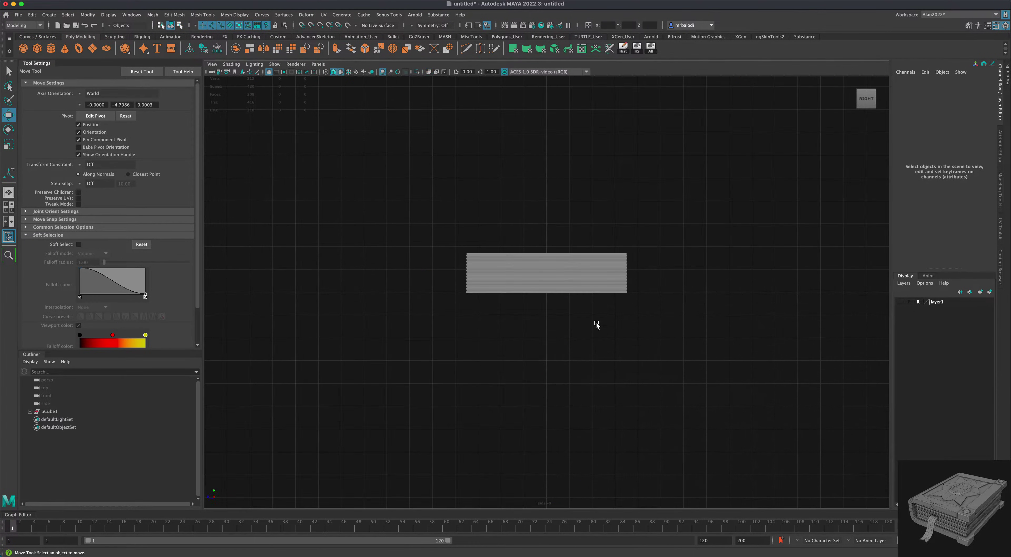
scroll(589, 300, "up", 6)
key("space")
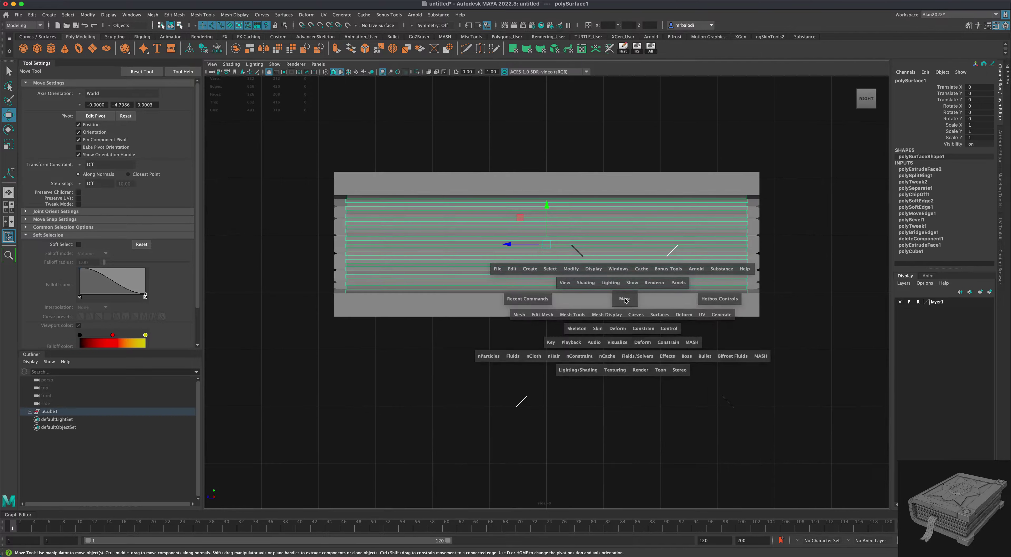
key("space")
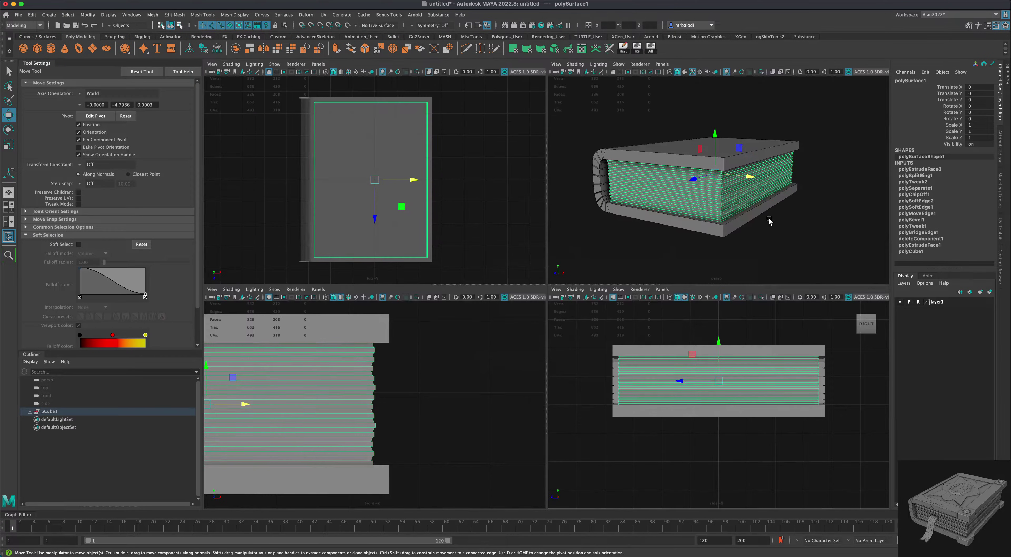
Examine the page block's short end in the perspective, front and side views, then return to object mode
left_click_drag(769, 260, 749, 260, "alt")
scroll(734, 263, "up", 5)
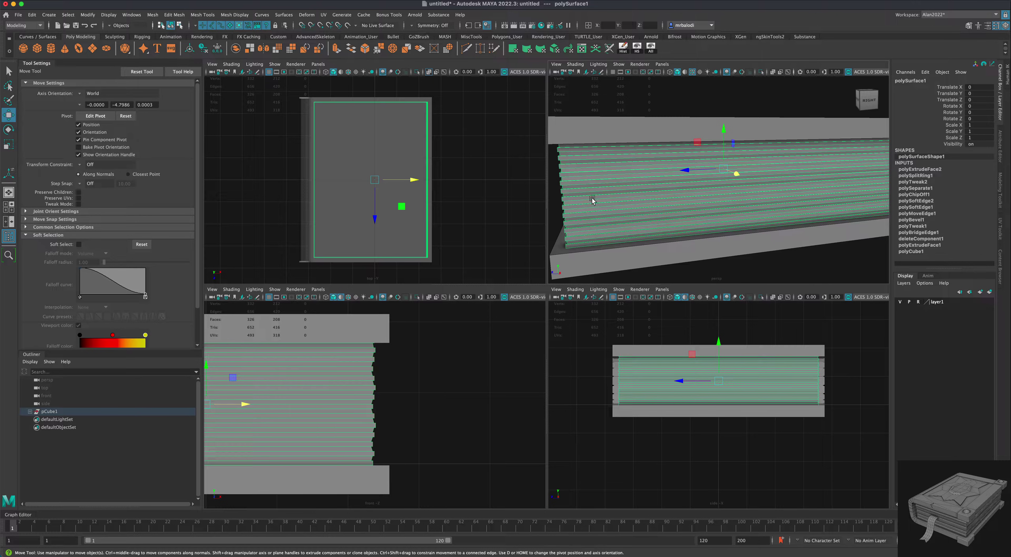
left_click_drag(593, 199, 606, 169, "alt")
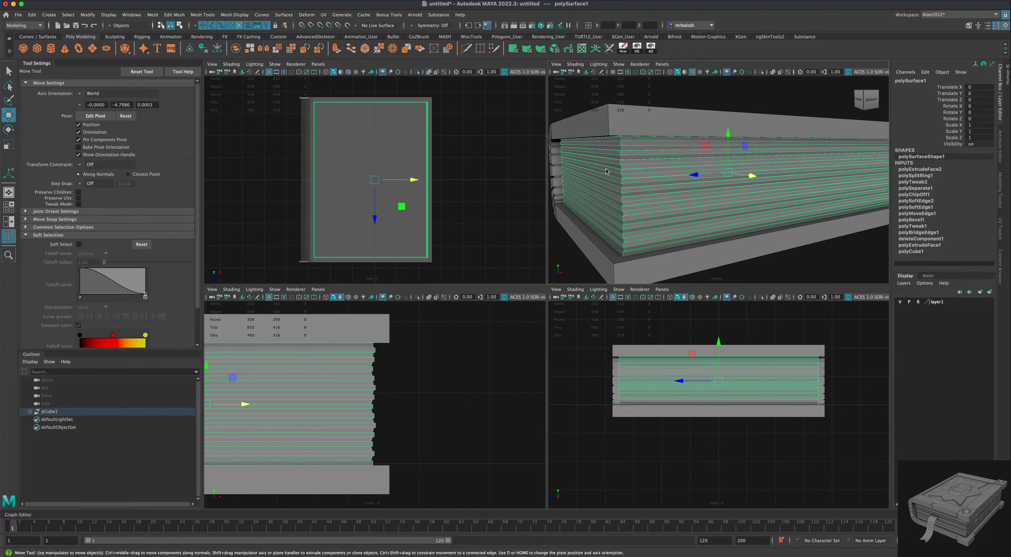
right_click_drag(605, 169, 606, 191)
left_click(596, 173)
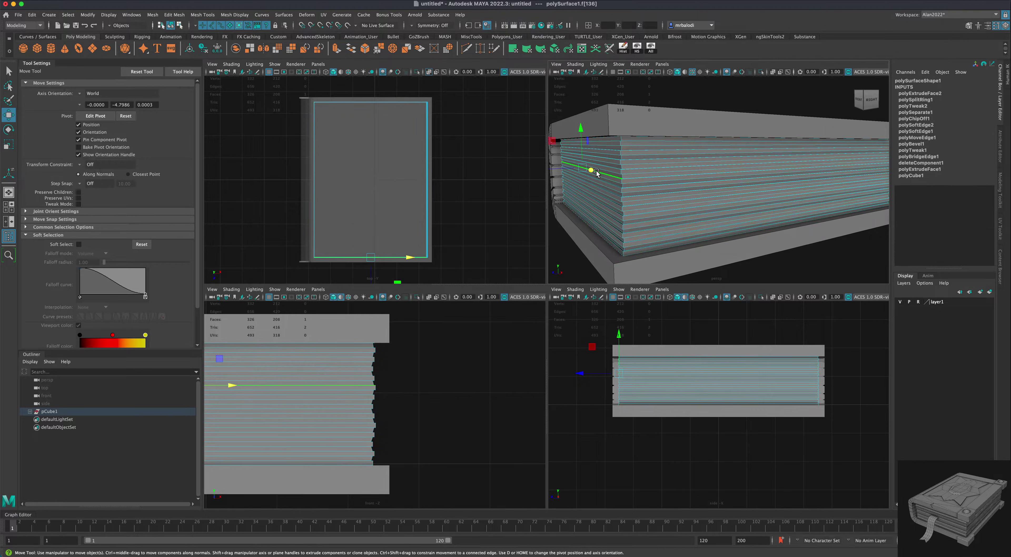
middle_click_drag(418, 409, 512, 402, "alt")
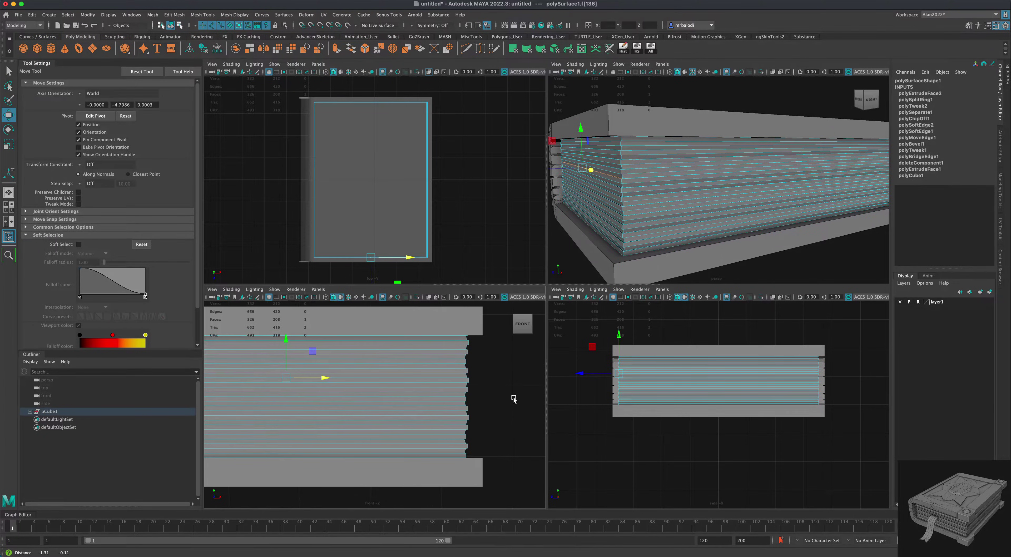
scroll(643, 400, "up", 3)
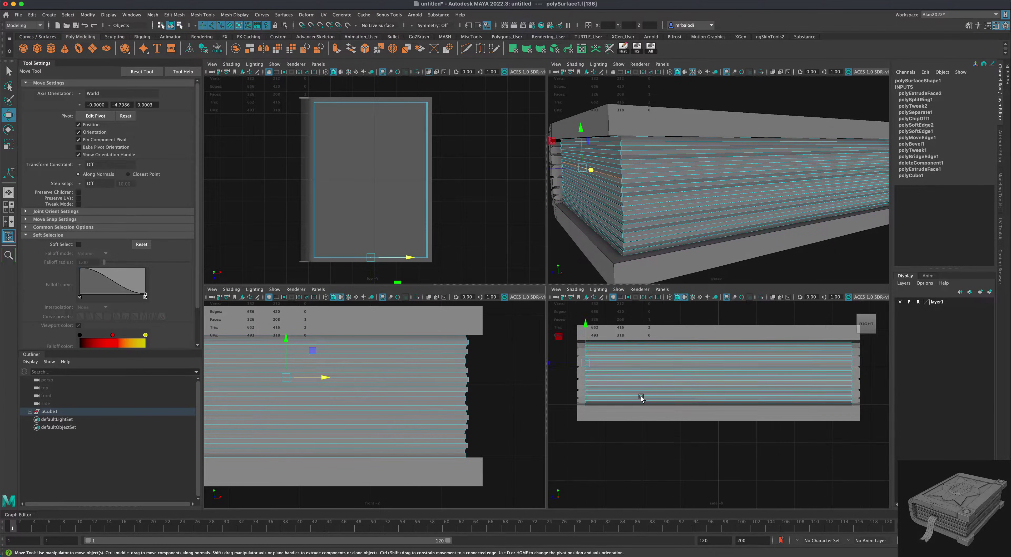
right_click_drag(654, 363, 676, 327)
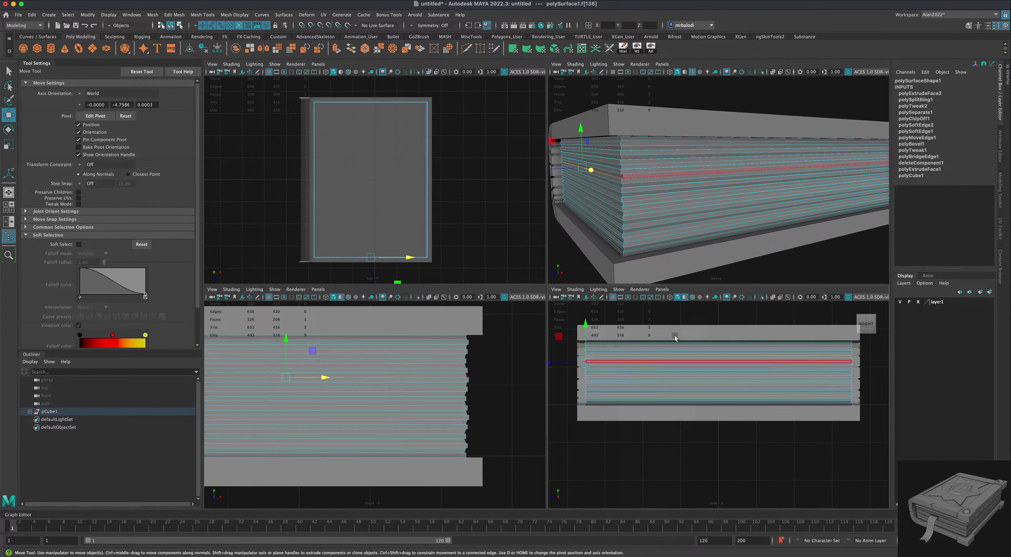
Hide the cover's layer1, select the page block, enlarge the side view and switch to vertex selection
left_click(901, 302)
left_click(740, 363)
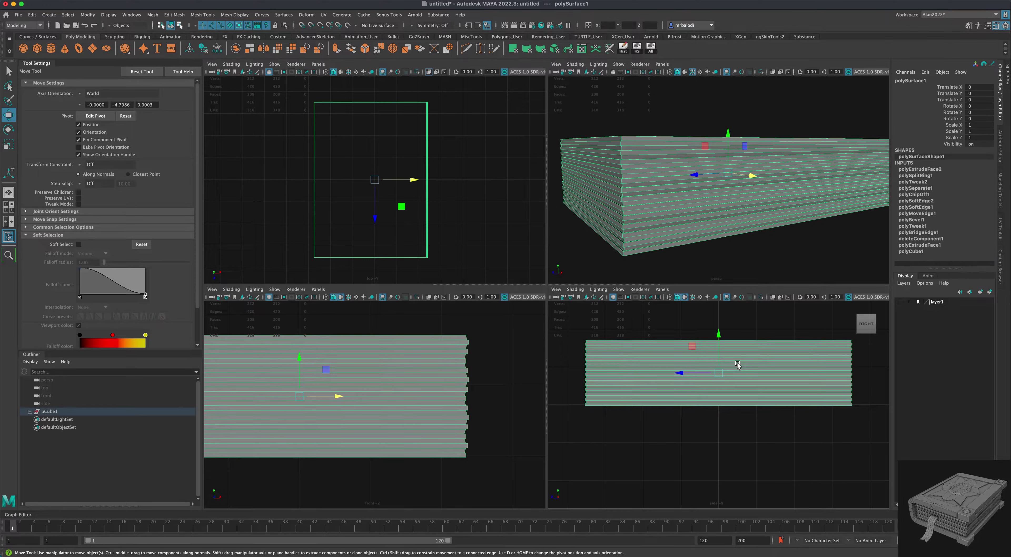
key("space")
key("space")
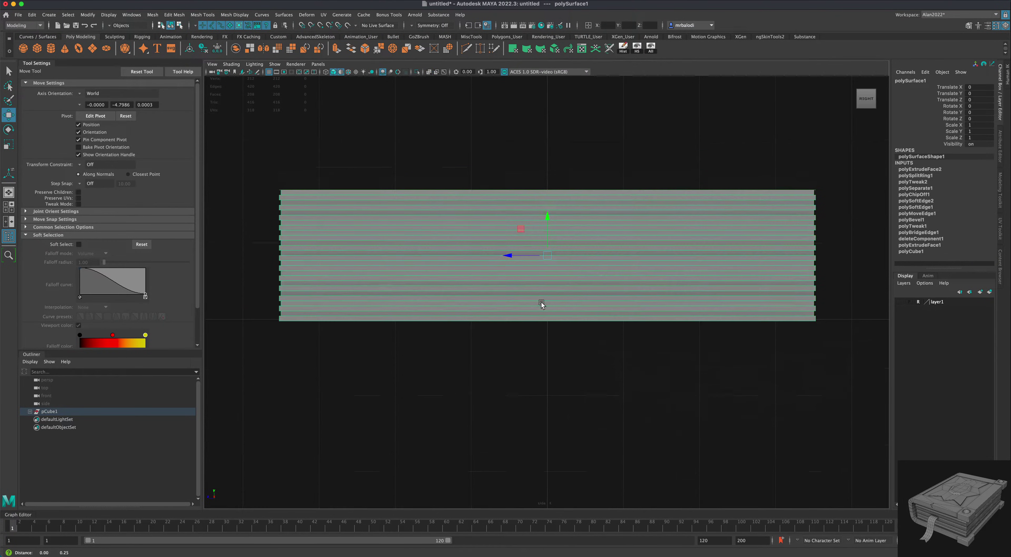
scroll(526, 312, "up", 2)
scroll(326, 245, "up", 2)
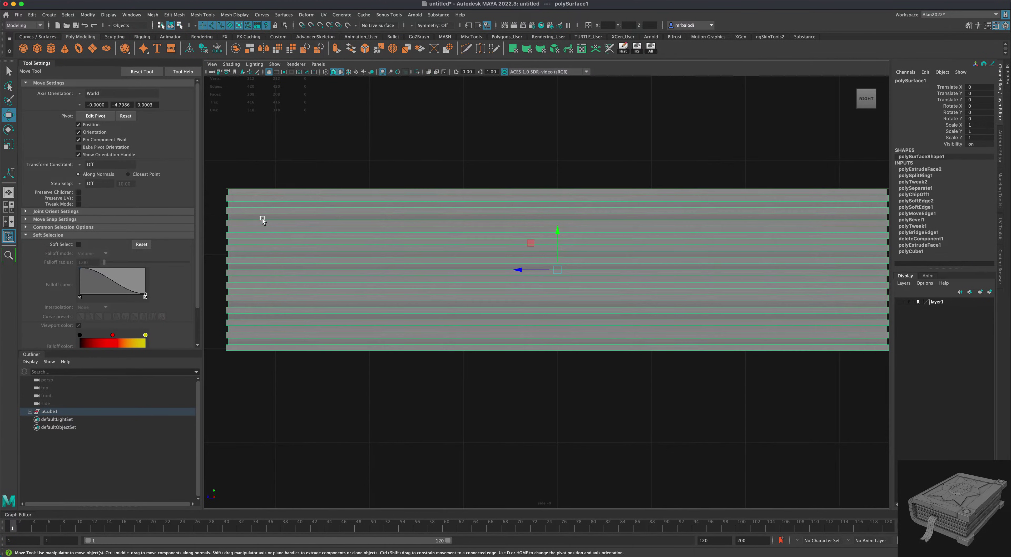
right_click_drag(263, 219, 216, 219)
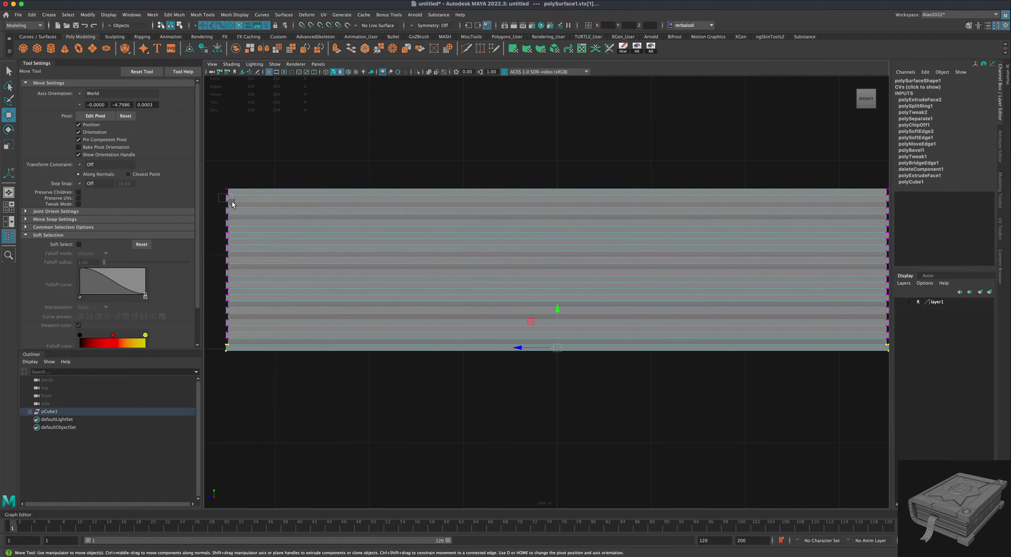
Select the vertices at both ends of the uppermost protruding page layer below the top one and scale them slightly outward
left_click_drag(232, 202, 236, 202)
scroll(314, 241, "down", 4)
scroll(409, 259, "up", 1)
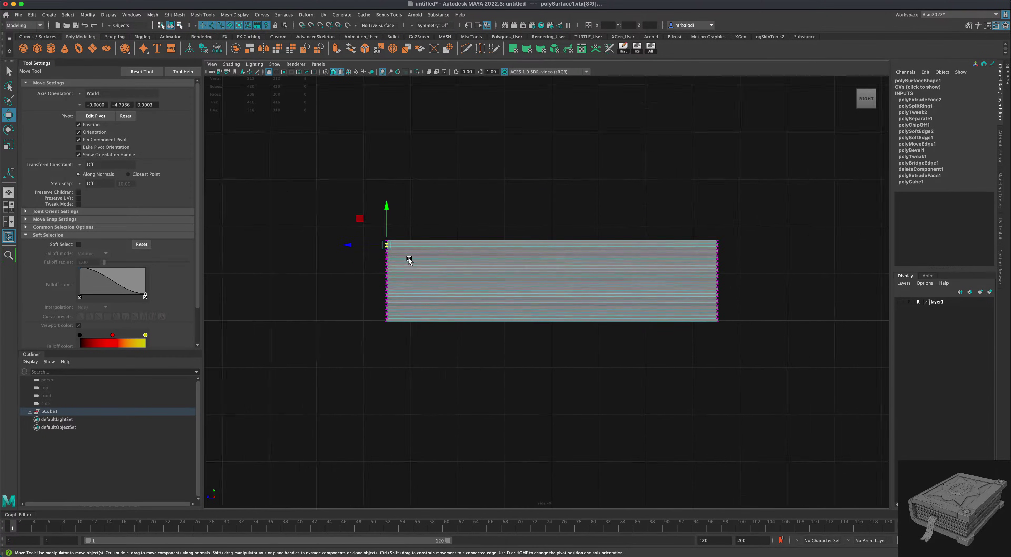
scroll(409, 260, "up", 3)
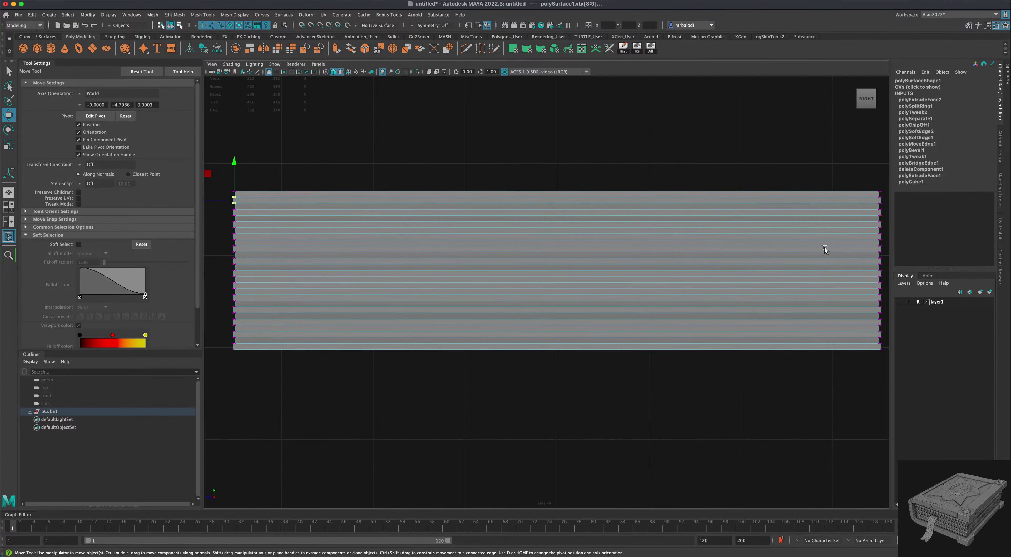
middle_click_drag(824, 250, 805, 257, "alt")
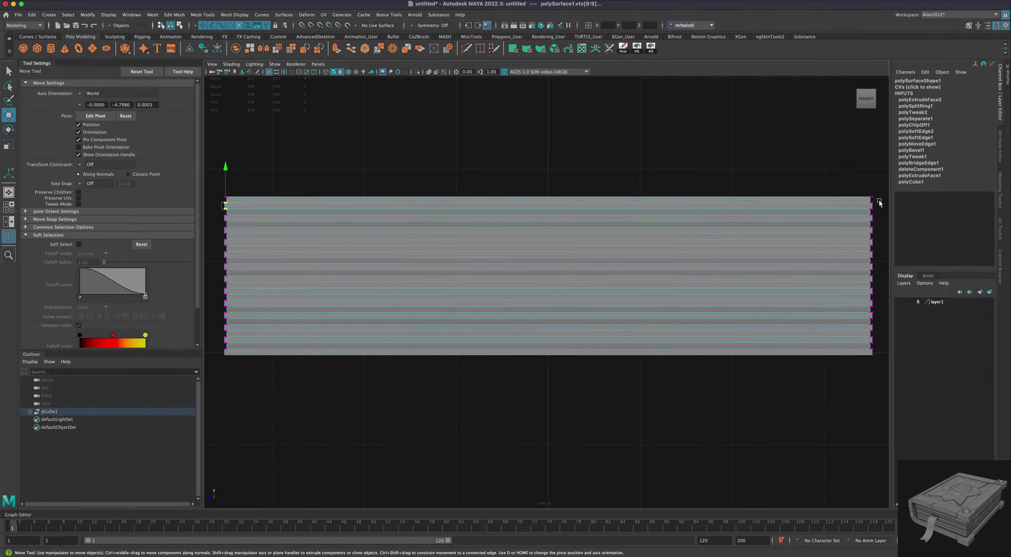
left_click_drag(866, 211, 867, 211, "shift")
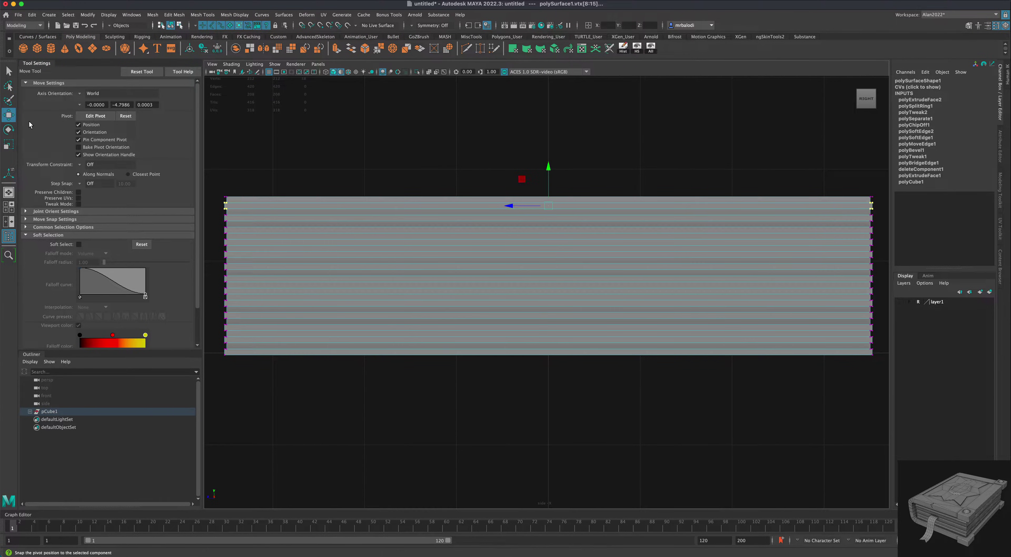
key("r")
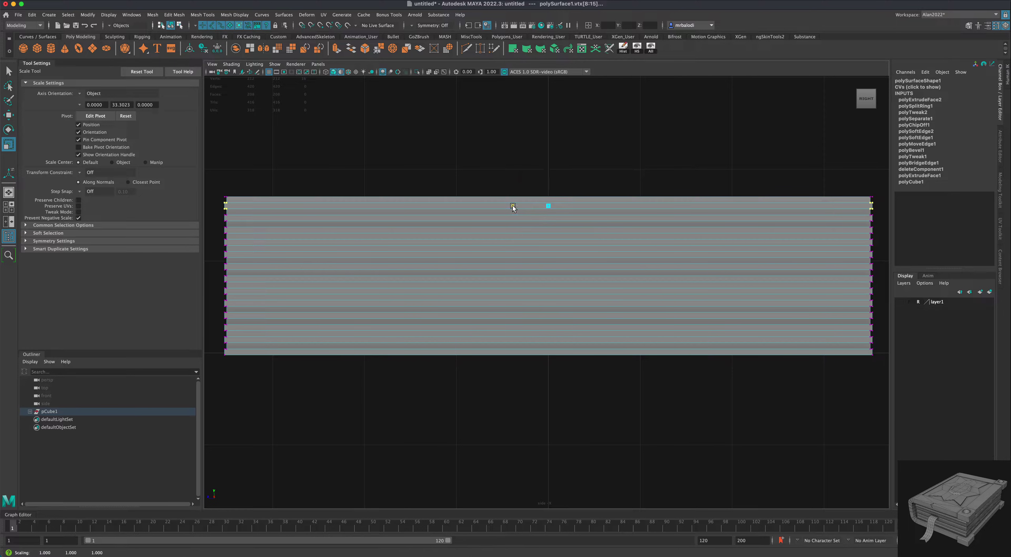
left_click_drag(513, 205, 511, 205)
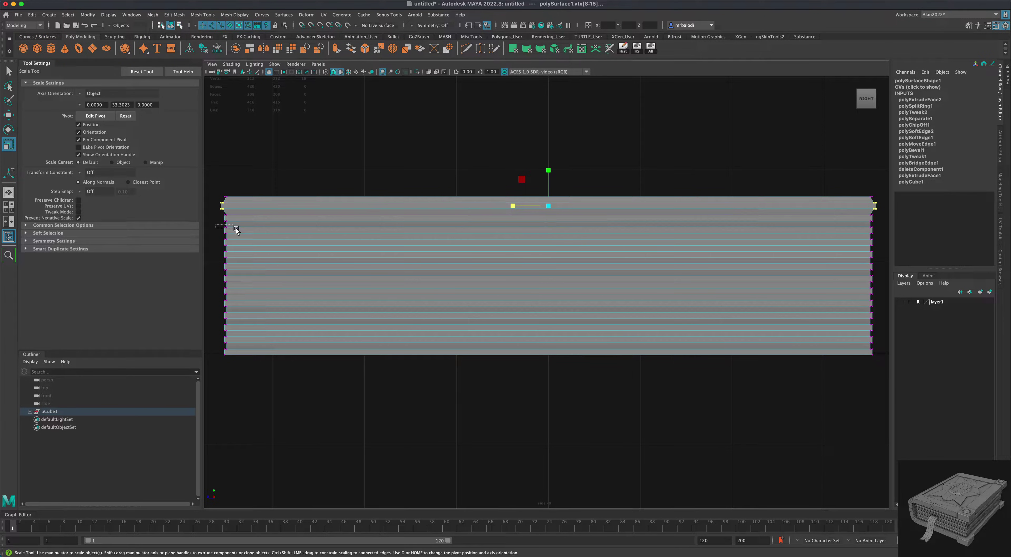
Scale the end vertices of four more page layers lengthwise, the upper and lowest pairs outward and the two middle pairs inward
left_click_drag(751, 248, 875, 240)
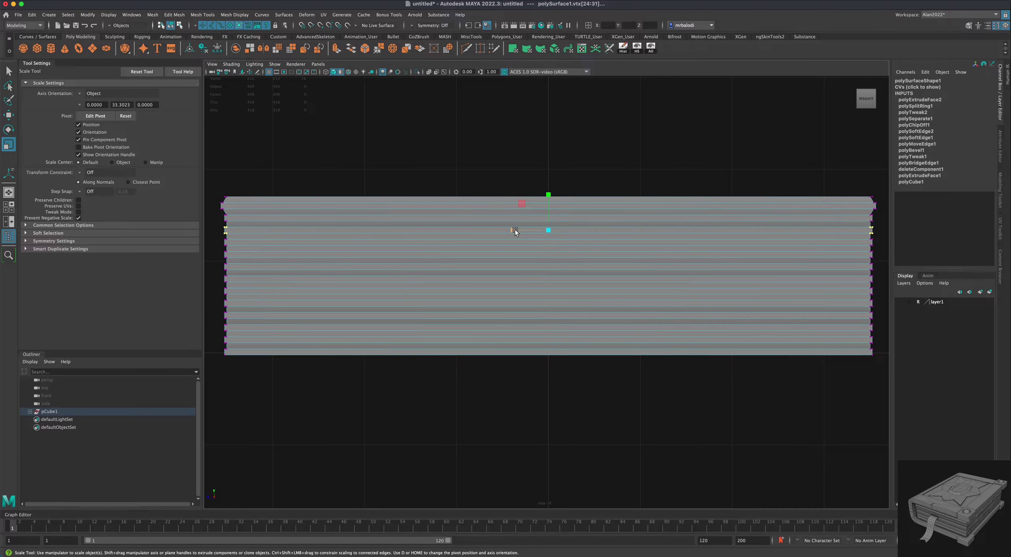
left_click_drag(514, 229, 513, 230)
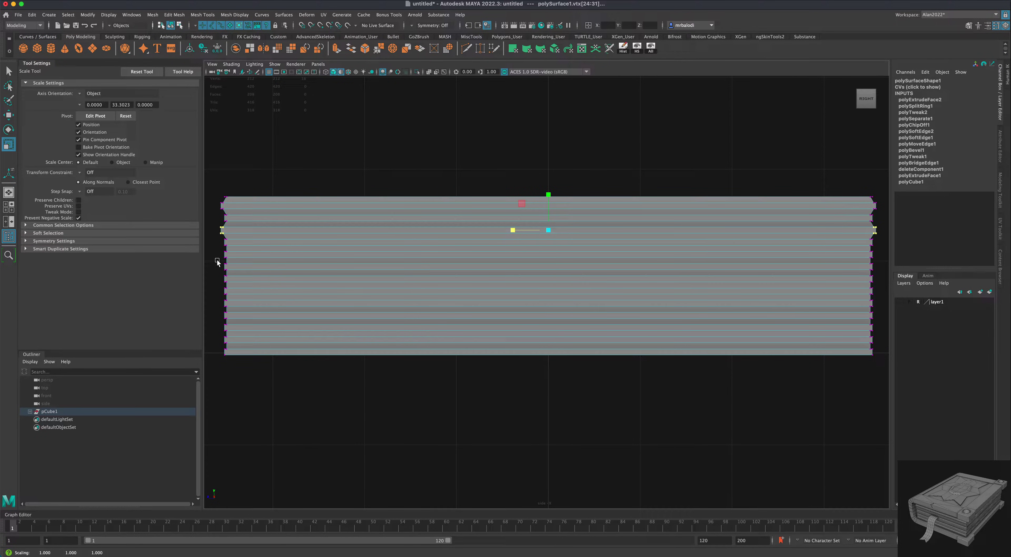
left_click_drag(882, 268, 883, 274)
left_click_drag(513, 267, 513, 267)
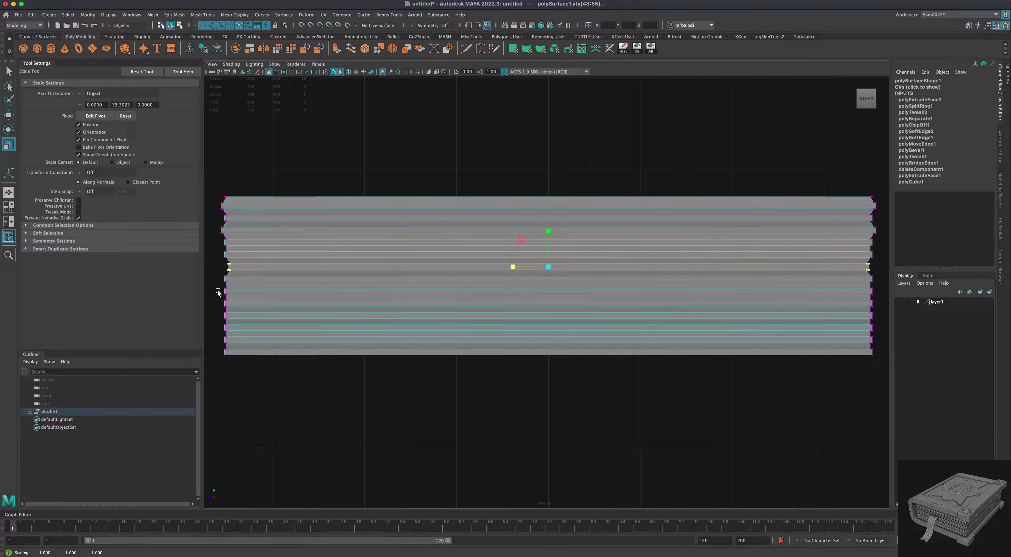
left_click_drag(217, 298, 878, 310)
left_click_drag(514, 303, 514, 303)
left_click_drag(216, 334, 878, 343)
left_click_drag(513, 340, 512, 341)
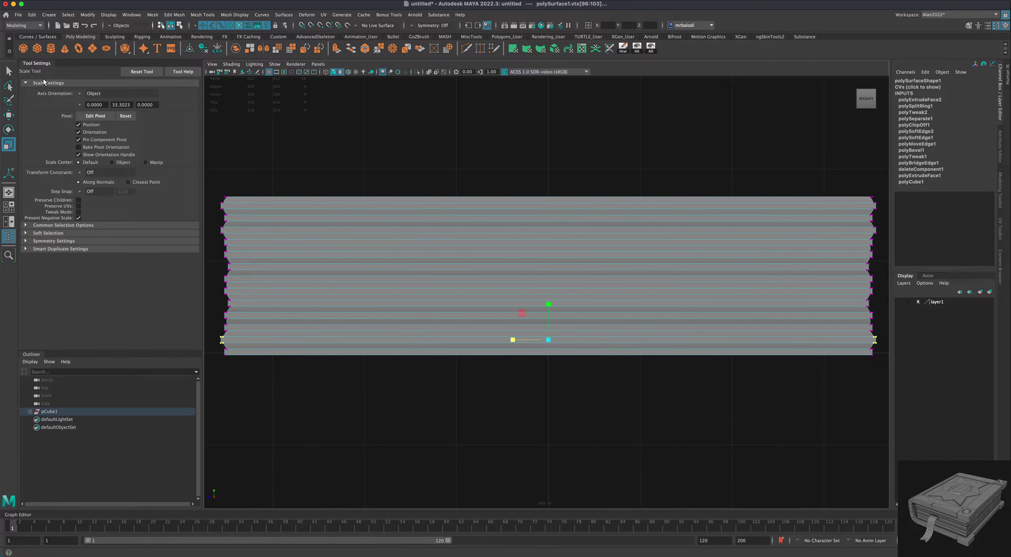
Return to object mode, show layer1 with the cover again and enlarge the perspective view
key("q")
right_click_drag(381, 234, 409, 220)
key("space")
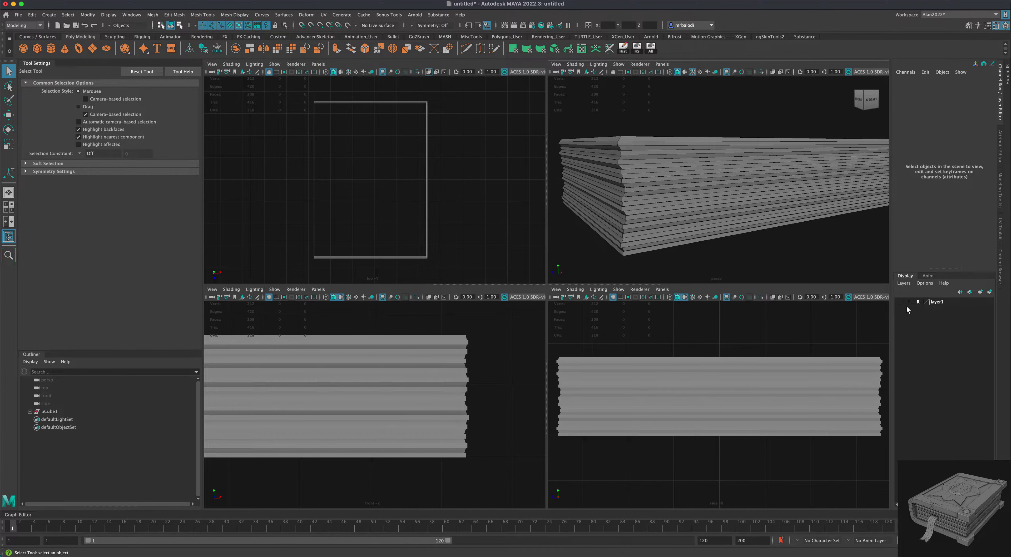
left_click(899, 301)
key("space")
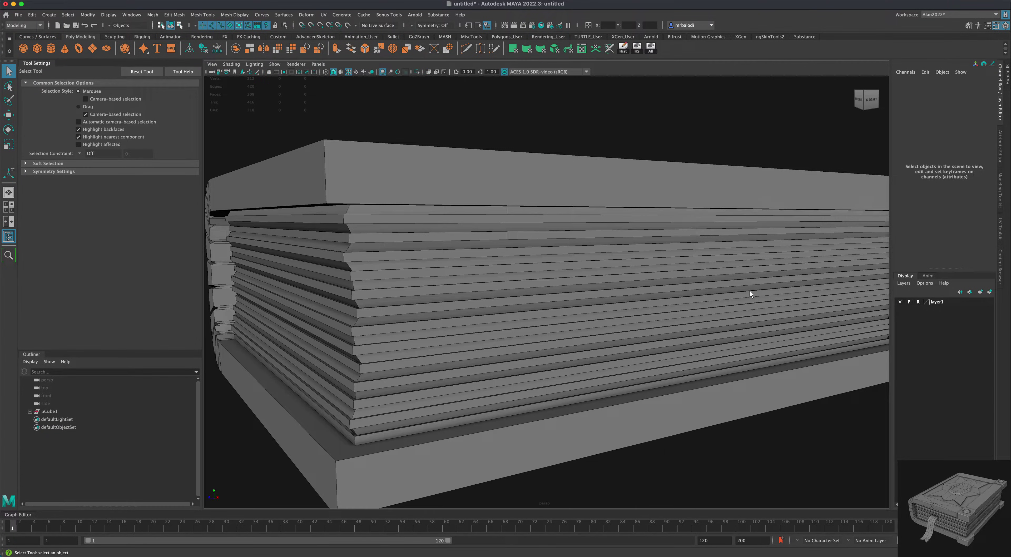
Examine the whole book in the perspective view and check which of its parts can be selected
scroll(749, 292, "down", 6)
left_click_drag(750, 292, 707, 330, "alt")
left_click(614, 328)
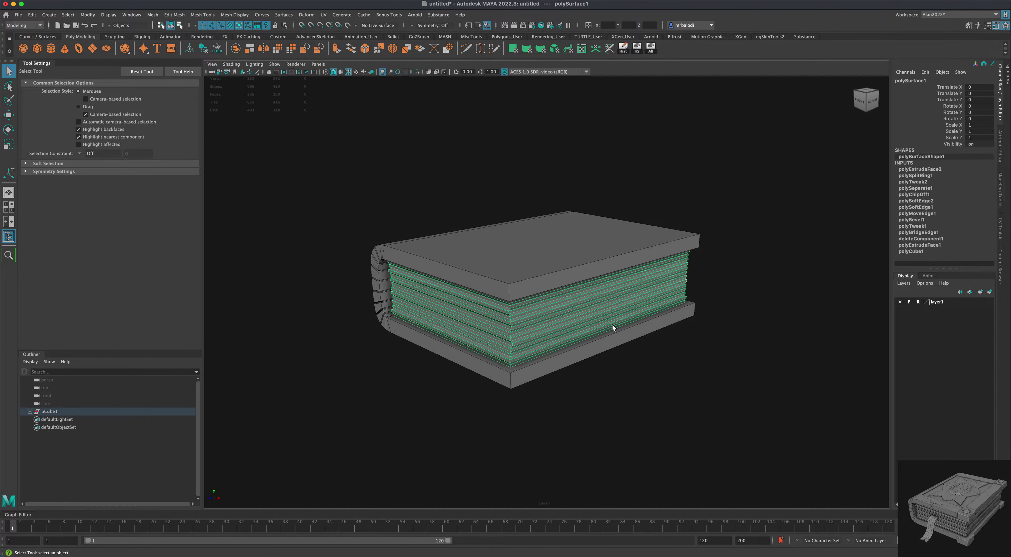
left_click_drag(614, 328, 663, 349, "alt")
left_click(404, 226)
left_click_drag(314, 188, 752, 420)
left_click(386, 230)
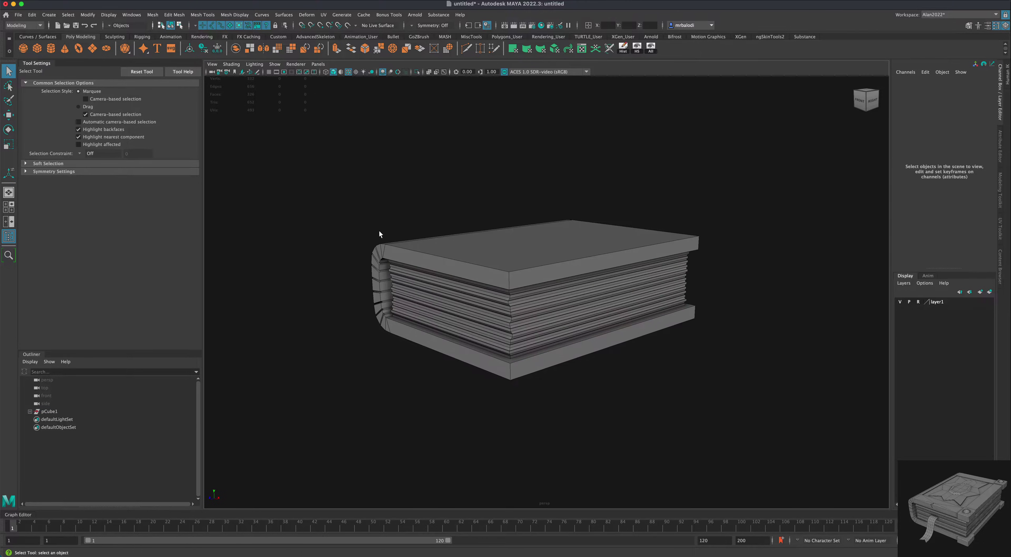
left_click_drag(318, 186, 314, 187, "alt")
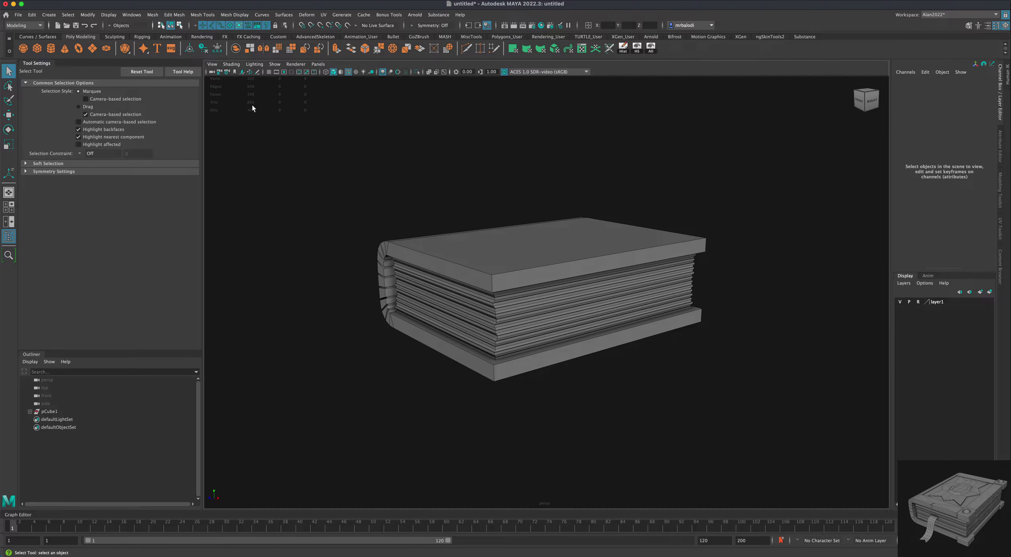
left_click_drag(349, 232, 432, 334)
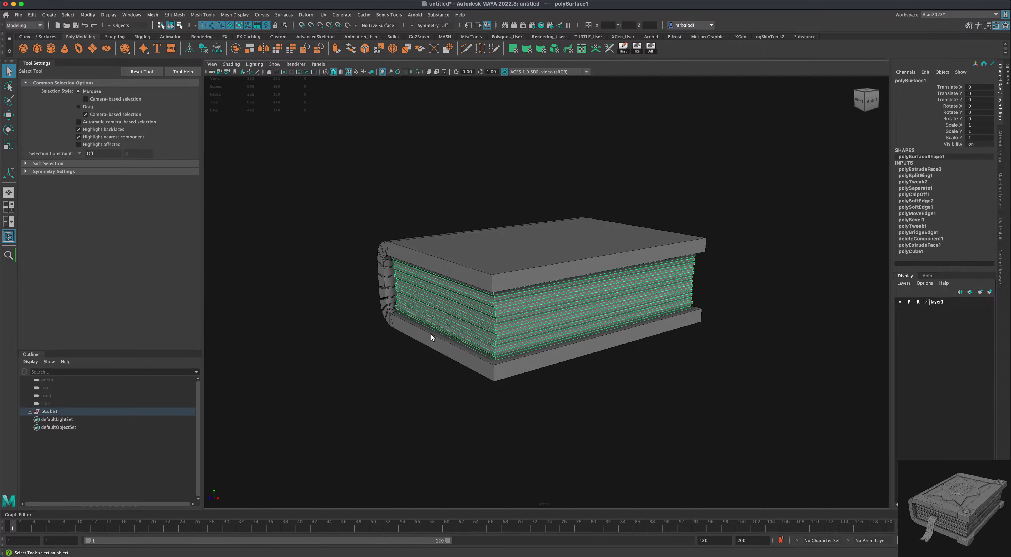
left_click(360, 193)
left_click_drag(352, 173, 359, 208, "alt")
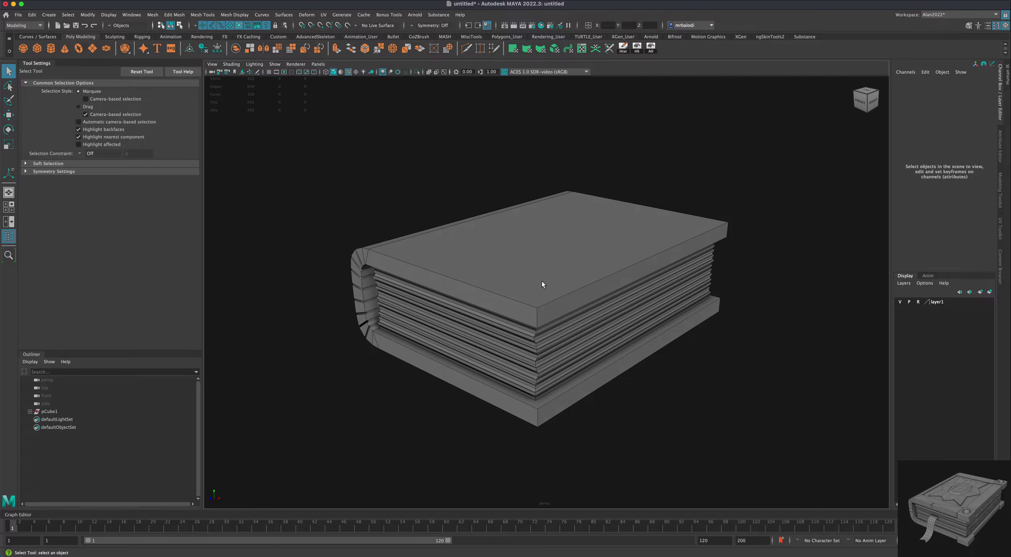
Set layer1 from reference back to normal display and select the book cover
left_click_drag(575, 319, 744, 355, "alt")
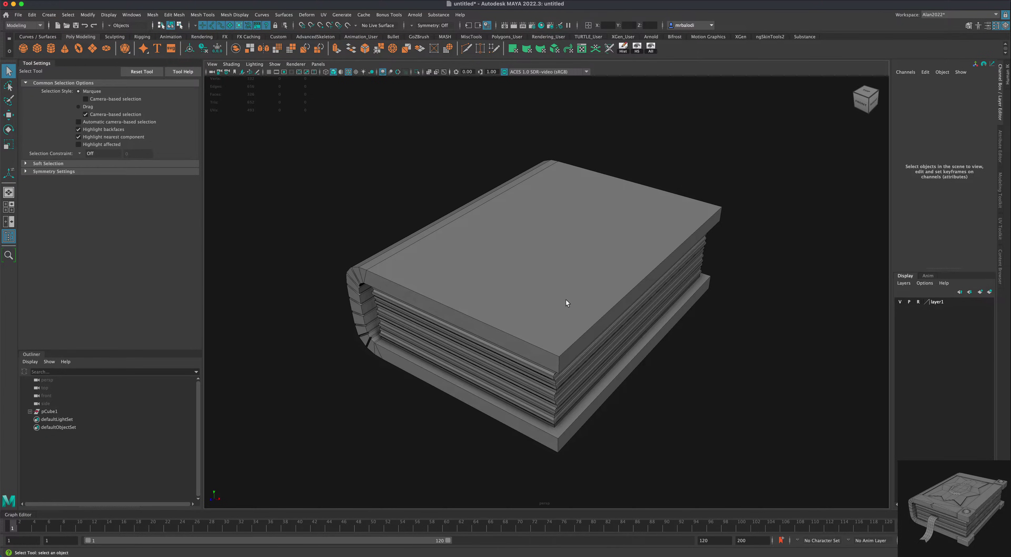
left_click_drag(569, 302, 717, 337, "alt")
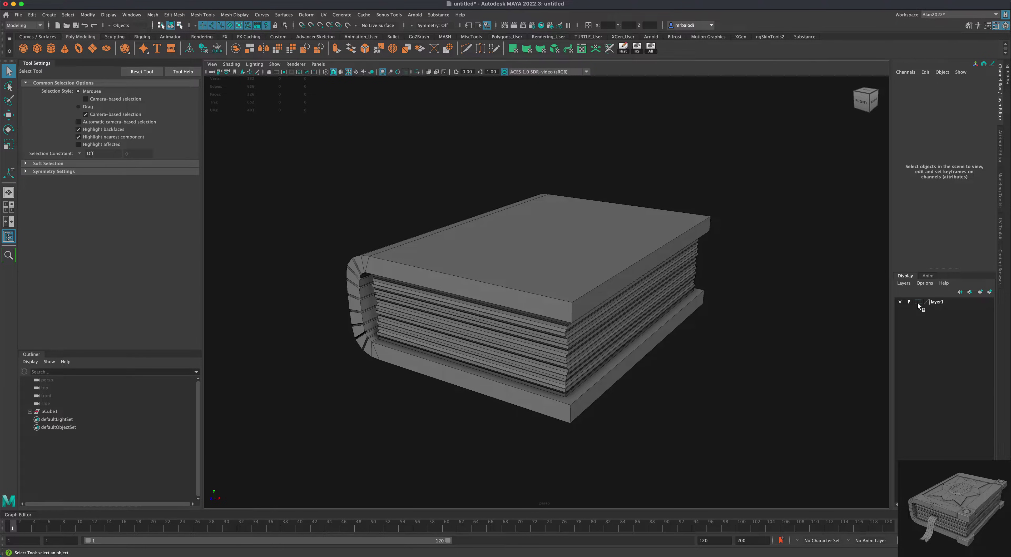
left_click_drag(711, 319, 738, 323, "alt")
left_click(706, 241)
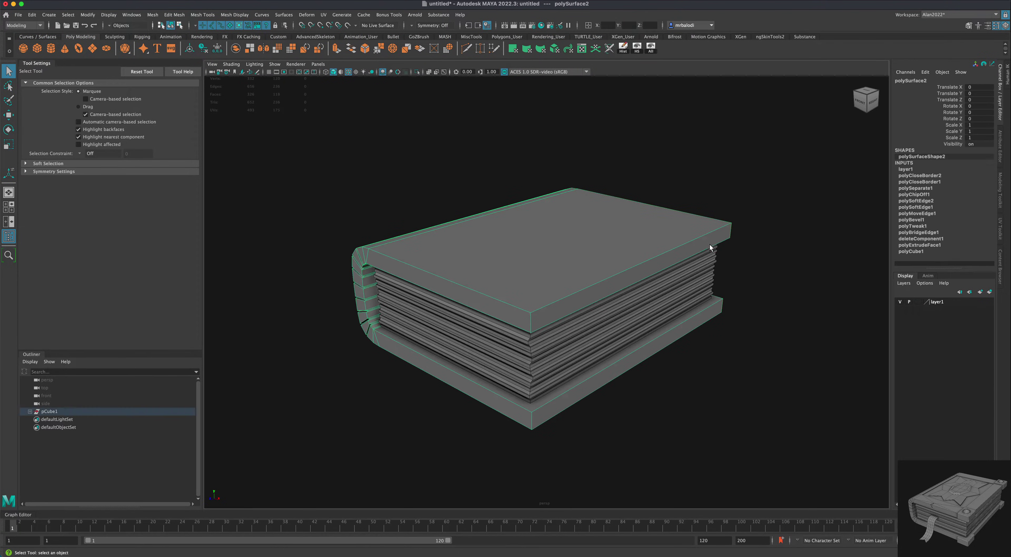
left_click_drag(706, 241, 785, 280, "alt")
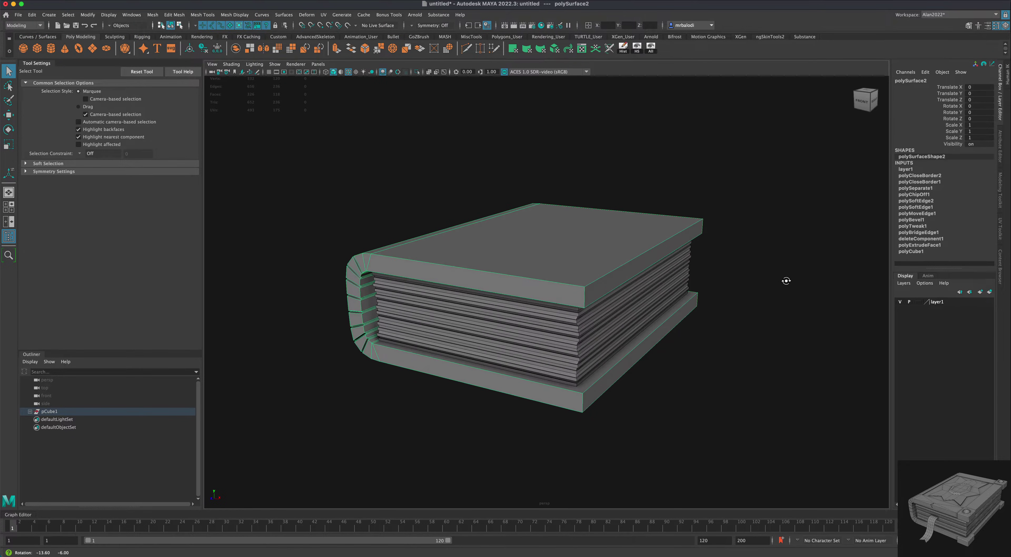
Select the page block, create a new display layer from it and toggle the layer's visibility off and on
left_click(546, 342)
left_click_drag(546, 342, 756, 370, "alt")
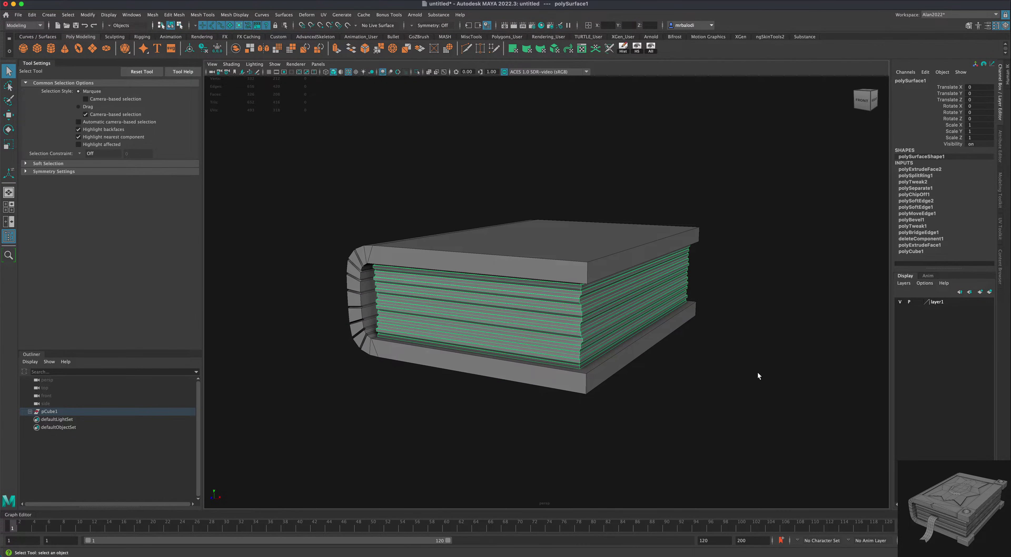
left_click(989, 292)
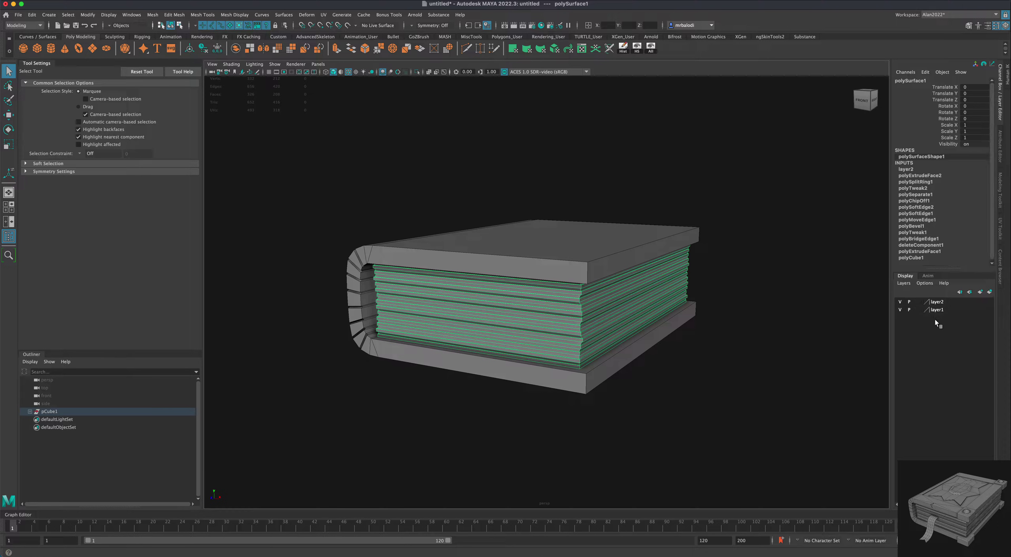
left_click(899, 302)
left_click(900, 302)
Rename the page block's display layer as pages and save the layer settings
double_click(936, 302)
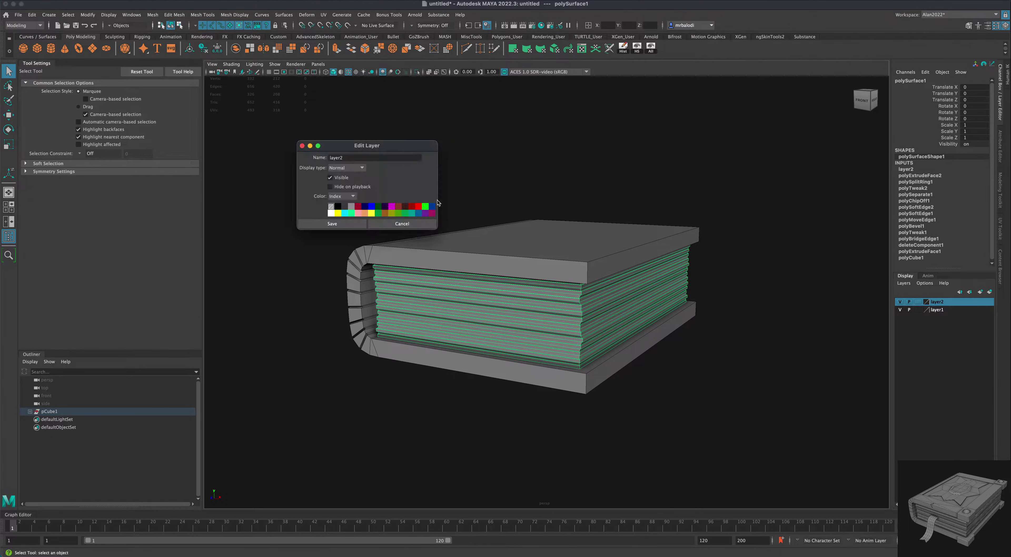
left_click_drag(351, 158, 313, 156)
type("pages")
left_click(347, 224)
Rename layer1 as bookCover, save the layer settings and clear the selection
double_click(945, 308)
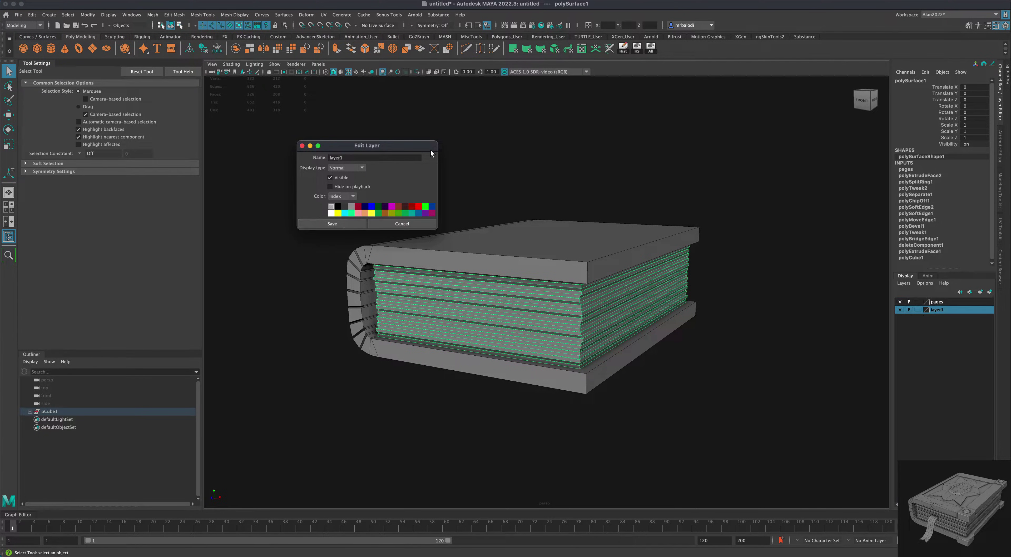
left_click_drag(371, 159, 313, 155)
left_click(324, 224)
left_click(735, 337)
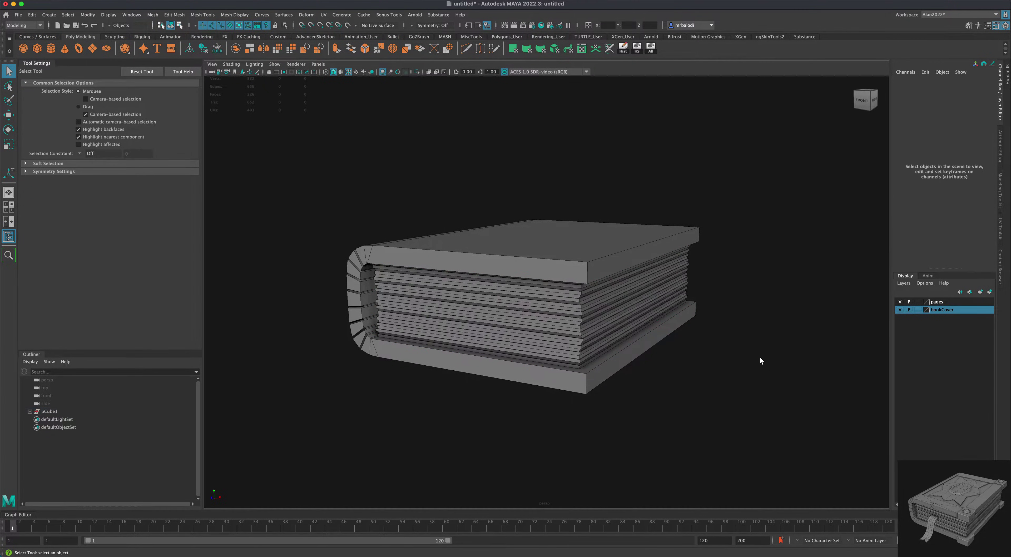
Select the book cover and hide the pages layer so that only the cover is displayed
left_click_drag(759, 356, 749, 370, "alt")
left_click(581, 289)
right_click_drag(581, 288, 605, 273)
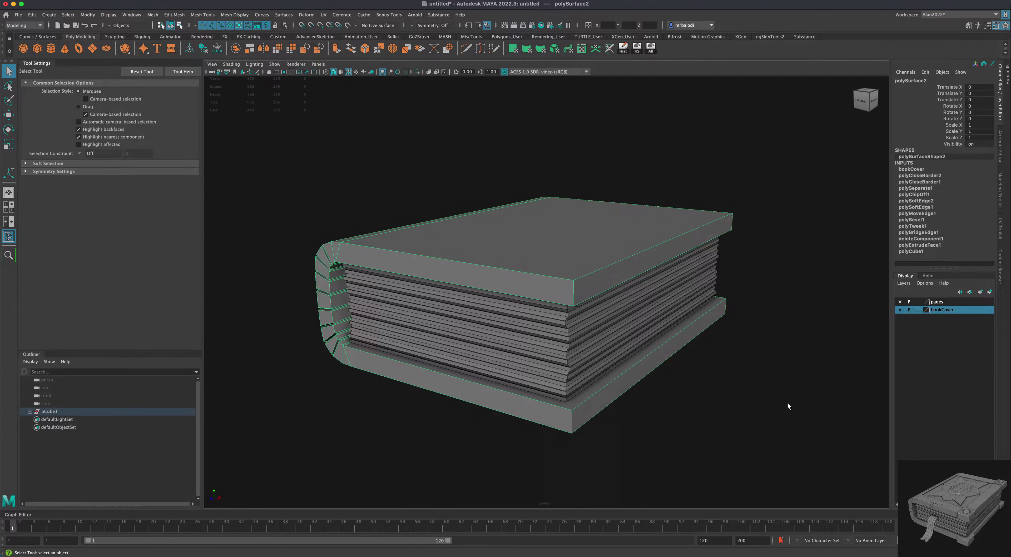
left_click_drag(788, 405, 797, 418, "alt")
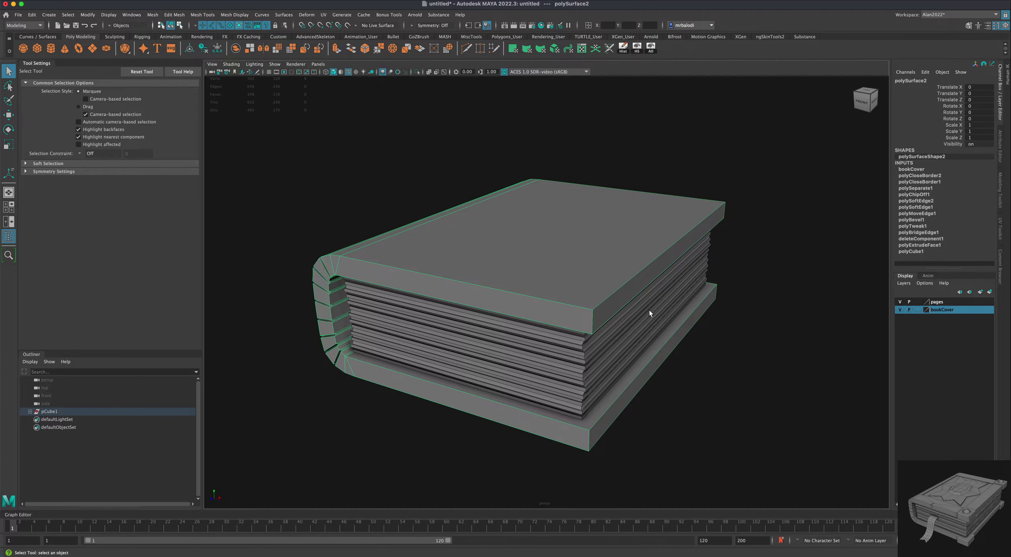
left_click(900, 302)
left_click_drag(779, 343, 784, 344, "alt")
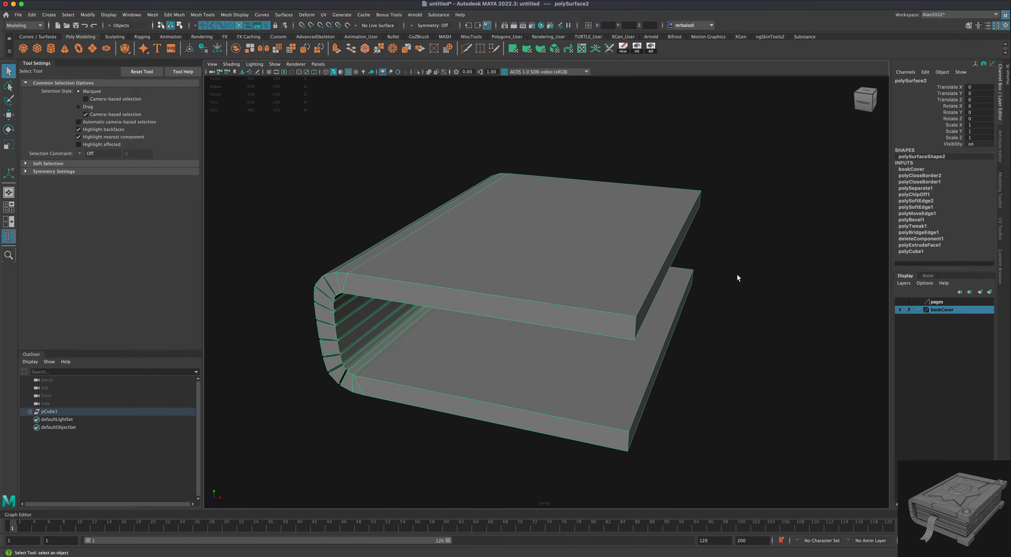
mouse_move(687, 397)
left_mouse_down("alt")
mouse_move(689, 377)
mouse_move(692, 387)
left_mouse_up("alt")
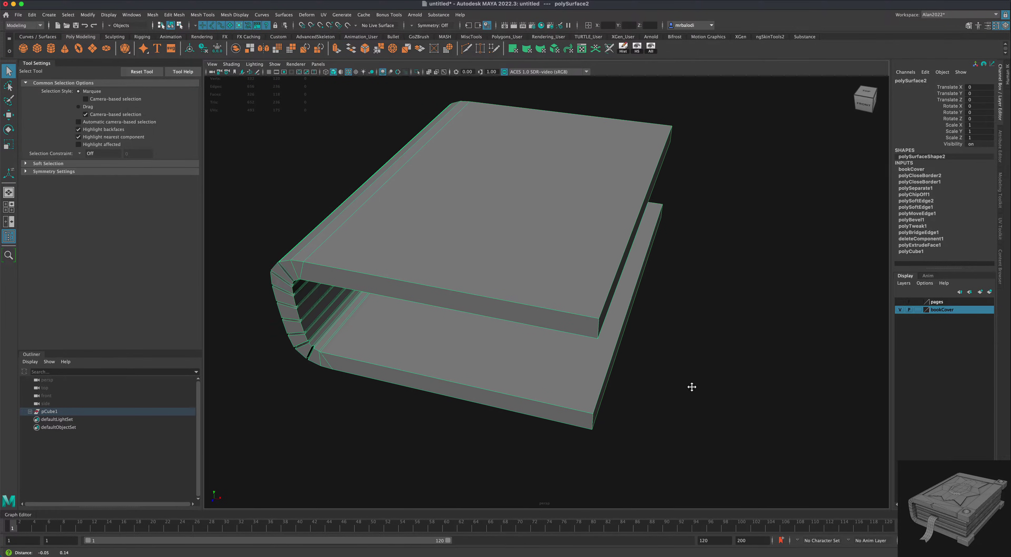
Set the Insert Edge Loop tool to relative distance from edge and turn off Insert with edge flow, undoing the trial loop
left_click(236, 16)
mouse_move(213, 20)
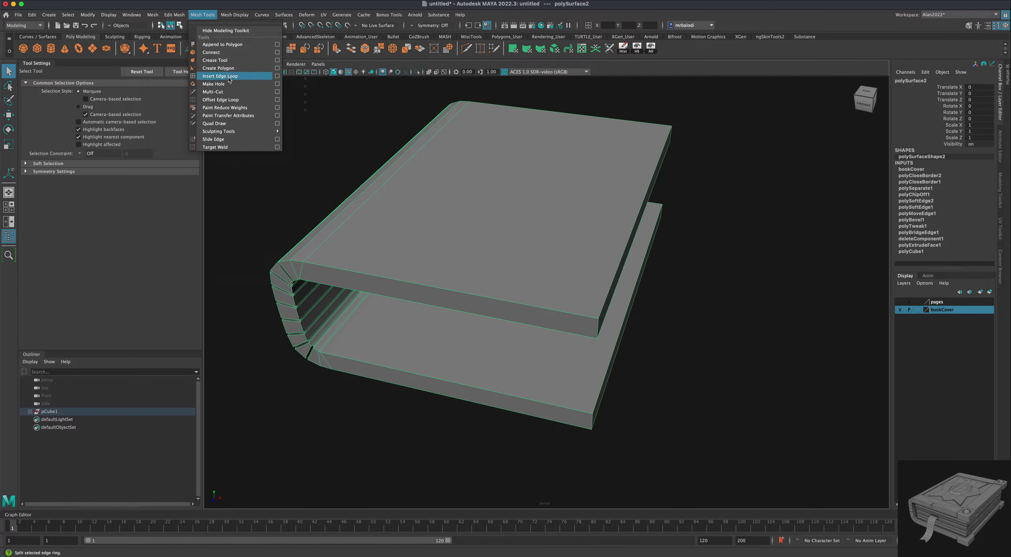
left_click(277, 76)
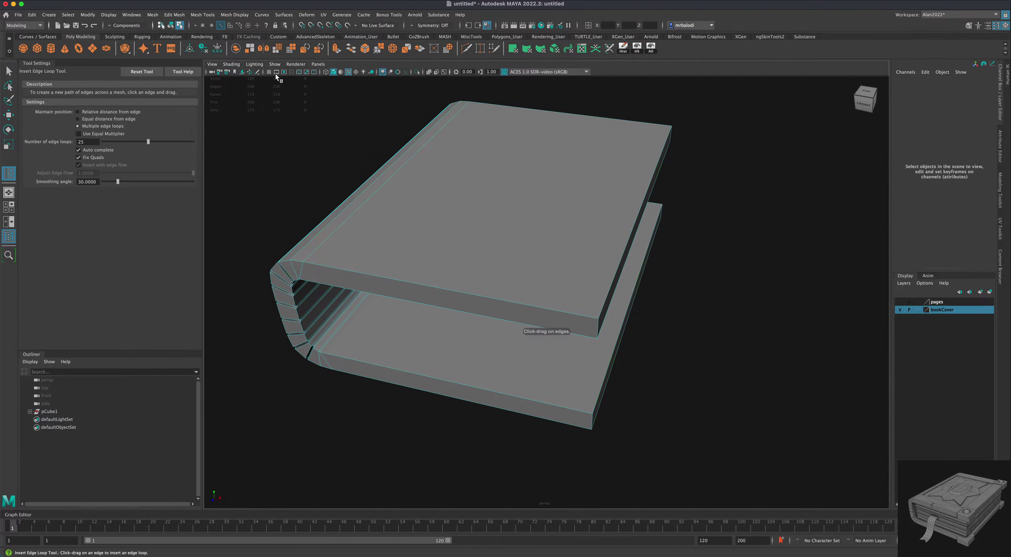
left_click(99, 111)
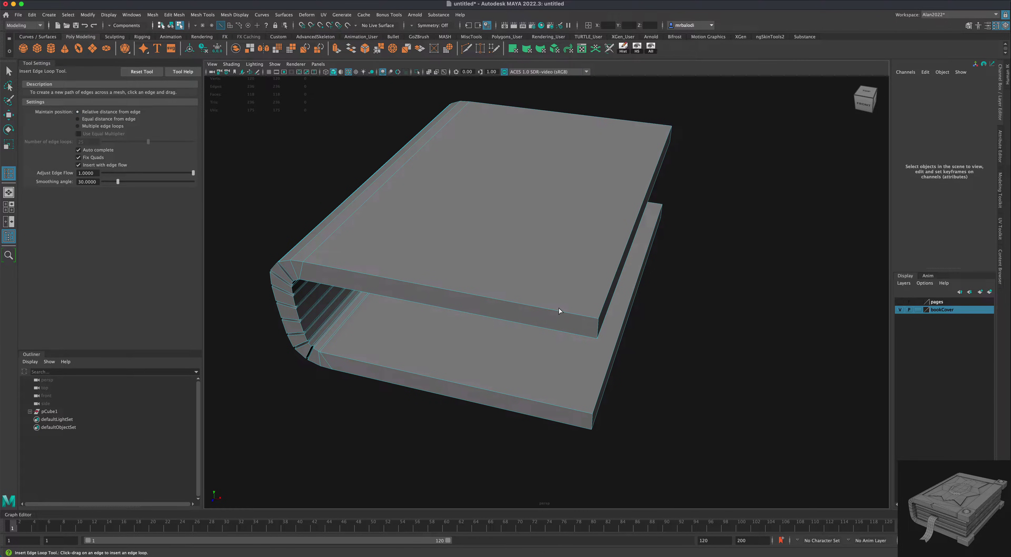
left_click_drag(545, 310, 533, 307)
key("ctrl+z")
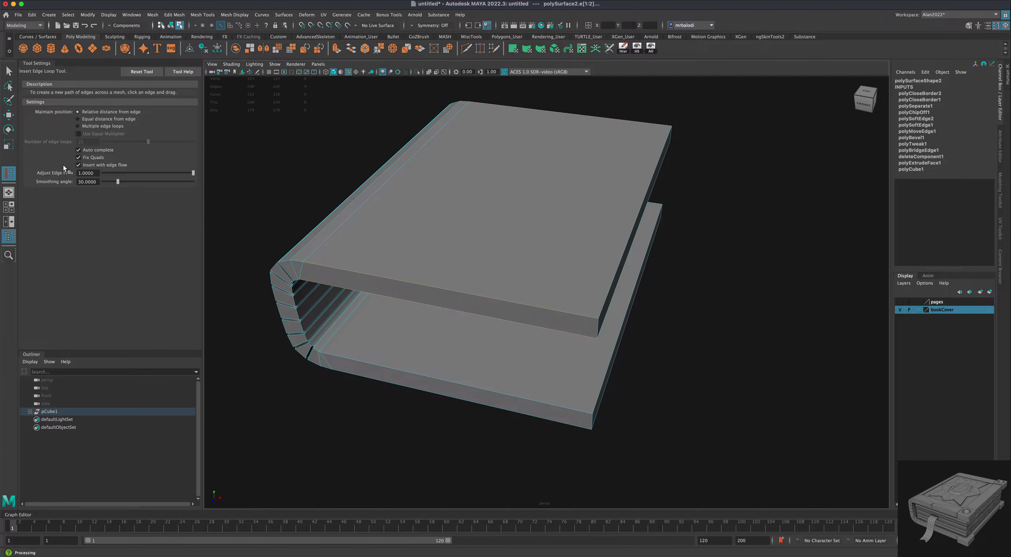
left_click(114, 165)
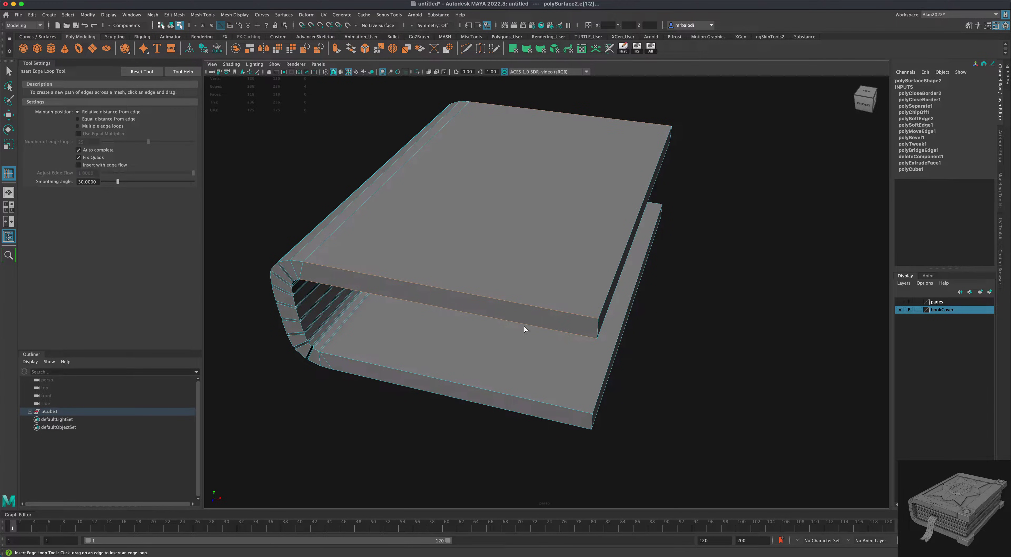
Insert an edge loop near the fore edge of both the upper and the lower cover board
left_click_drag(546, 308, 546, 309)
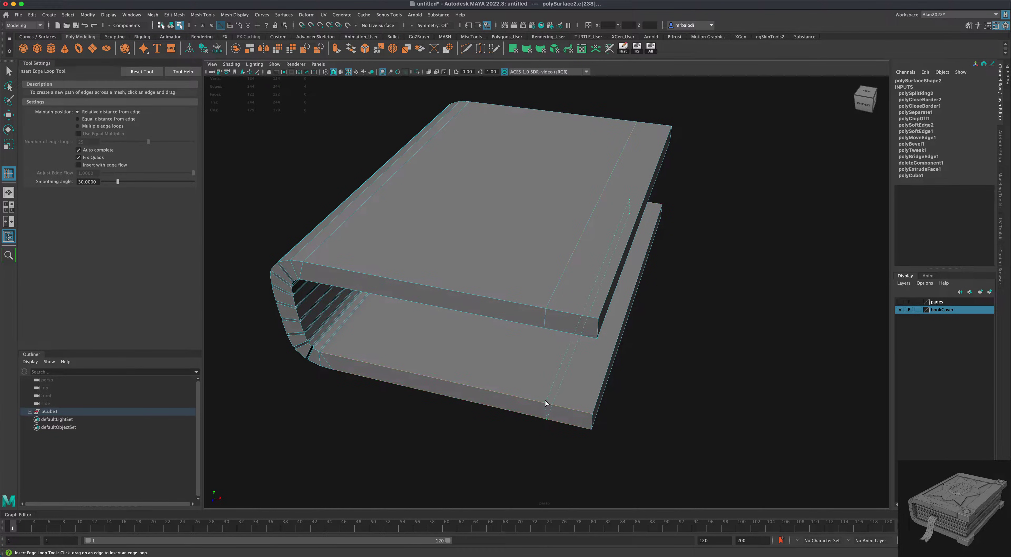
left_click_drag(546, 403, 546, 403)
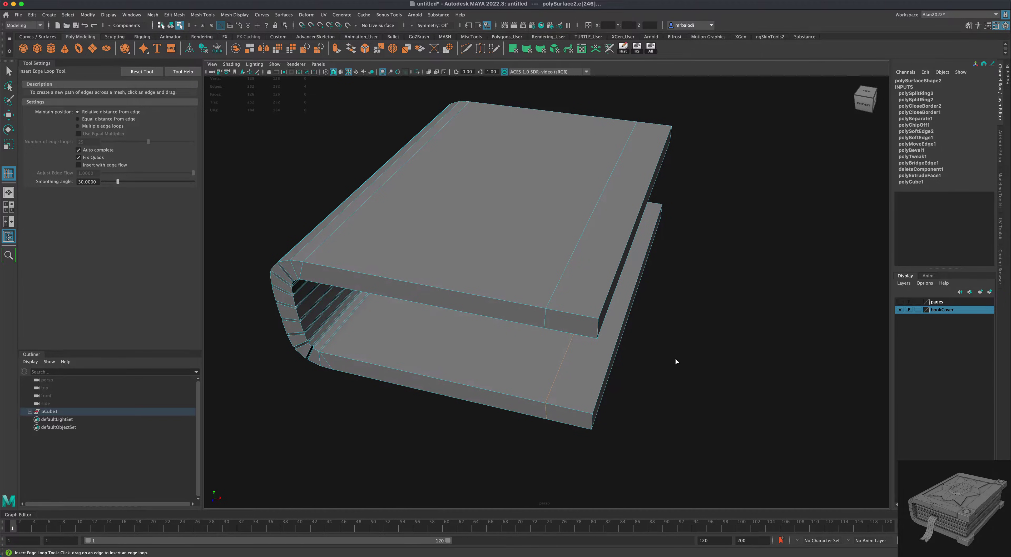
left_click_drag(675, 358, 661, 363, "alt")
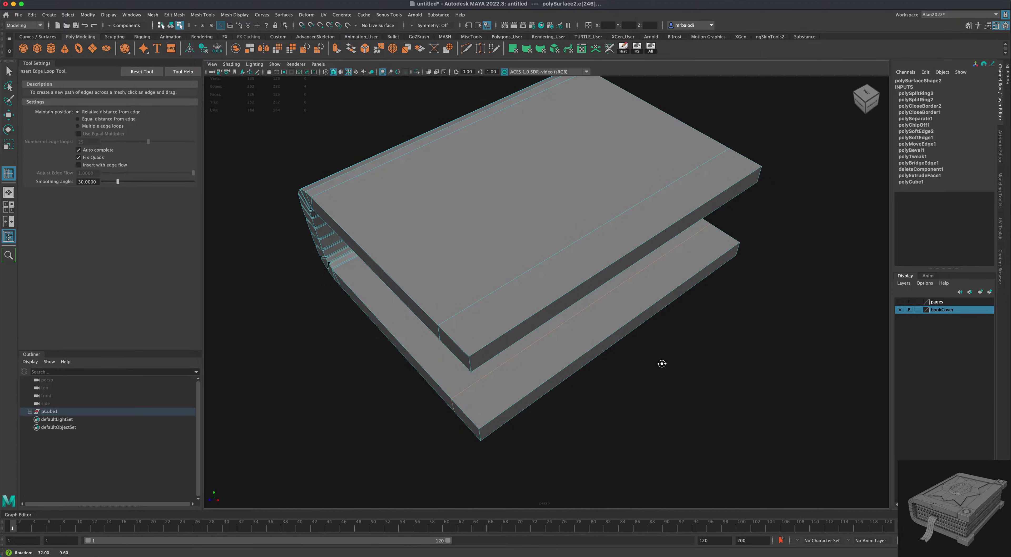
Insert an edge loop around the whole cover near each of its two ends, crossing both boards and the spine
left_click(516, 328)
left_click_drag(801, 363, 782, 337, "alt")
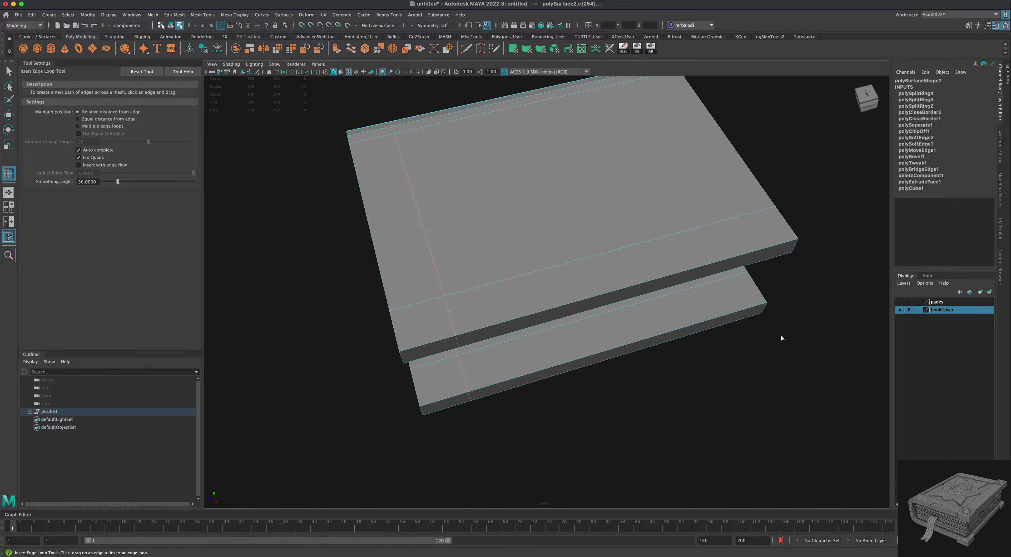
left_click(745, 254)
left_click_drag(790, 379, 818, 376, "alt")
In the top view, select the vertices of the loops near the fore edge and scale them flat along X
key("space")
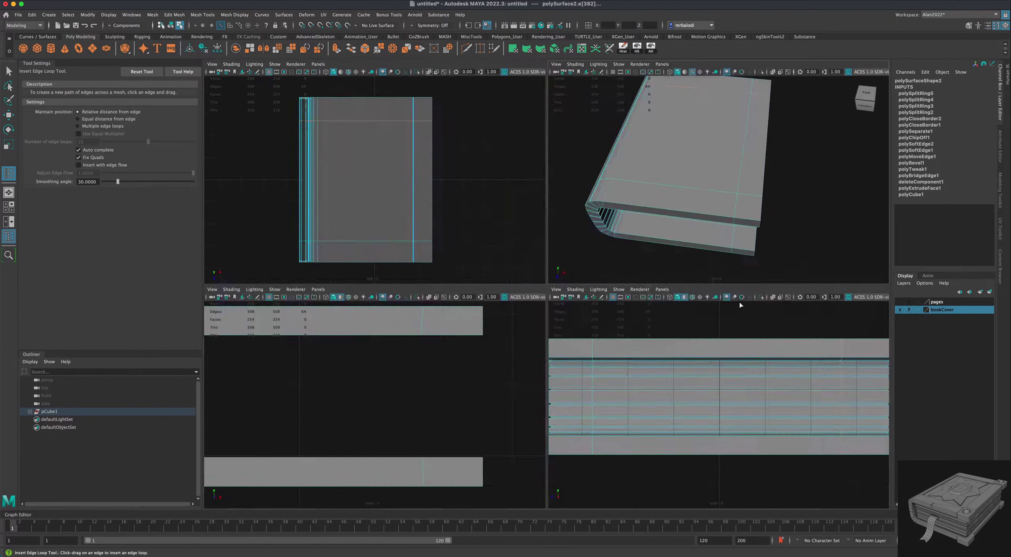
key("space")
scroll(553, 269, "down", 3)
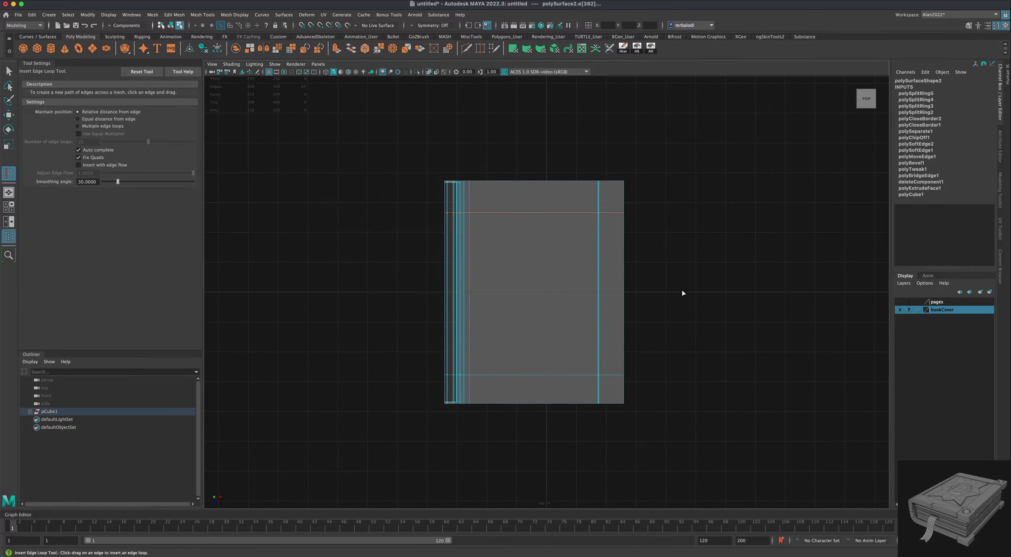
scroll(631, 276, "up", 1)
scroll(571, 235, "up", 1)
right_click_drag(550, 214, 514, 212)
left_click_drag(538, 106, 562, 468)
right_click_drag(543, 249, 581, 239)
right_click_drag(529, 148, 628, 153)
key("r")
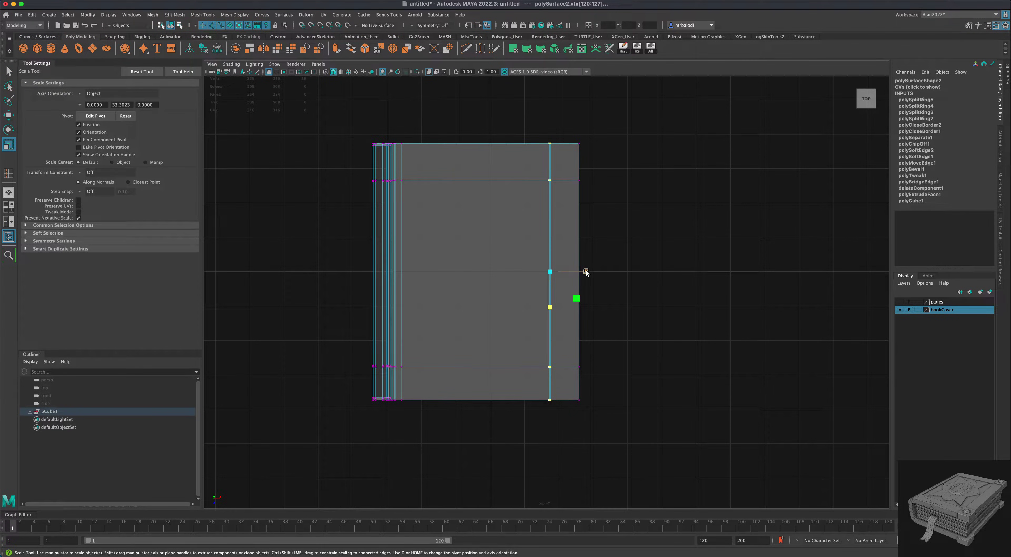
left_click_drag(586, 271, 539, 271)
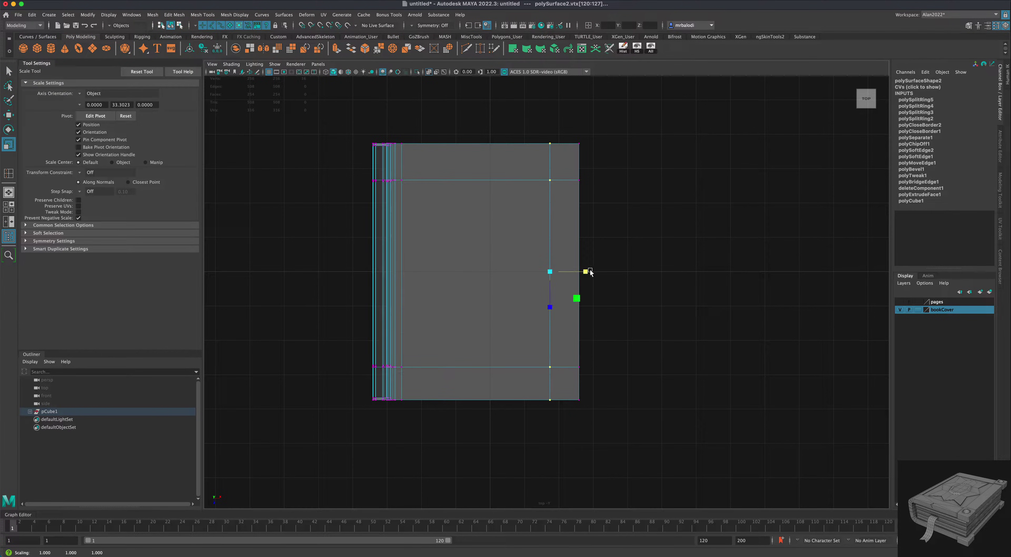
Scale the vertex rows of the two inserted end loops flat along Z, one row at a time
left_click_drag(350, 170, 614, 195)
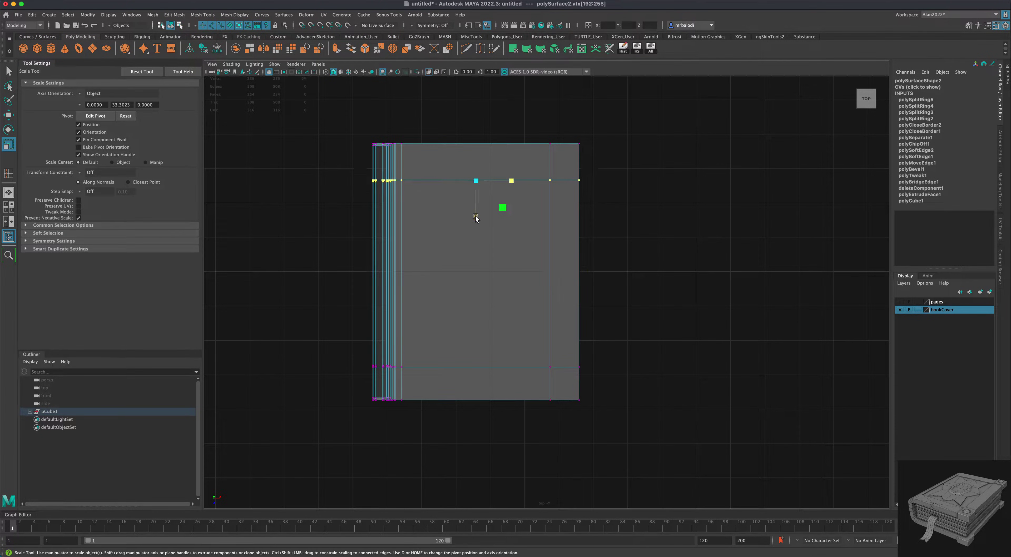
left_click_drag(476, 217, 481, 67)
left_click_drag(331, 343, 650, 379)
left_click_drag(476, 401, 475, 212)
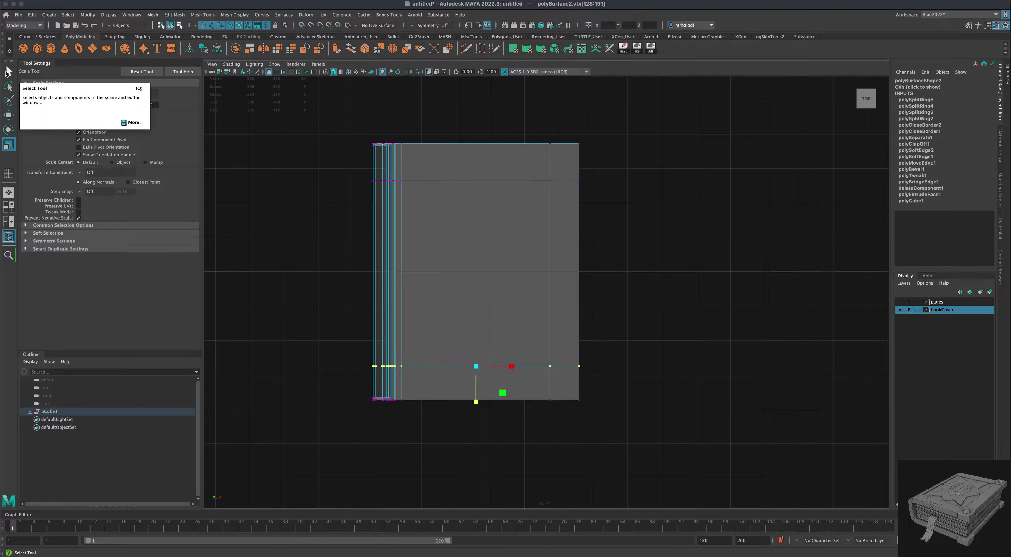
Straighten the outermost vertex rows at both ends of the cover by scaling each one flat along Z
left_click(9, 115)
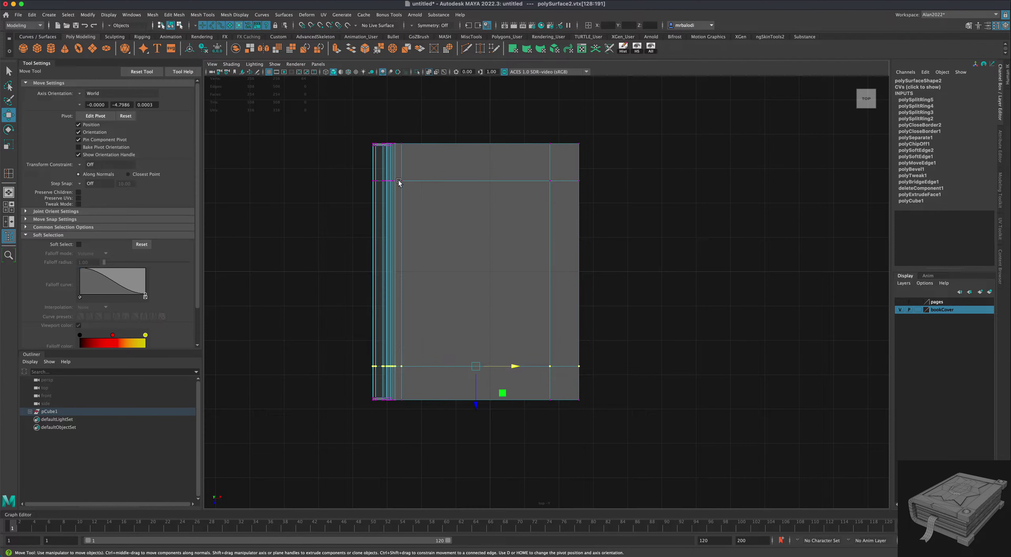
left_click_drag(355, 173, 674, 198)
left_click_drag(335, 354, 642, 387)
left_click_drag(337, 120, 648, 161)
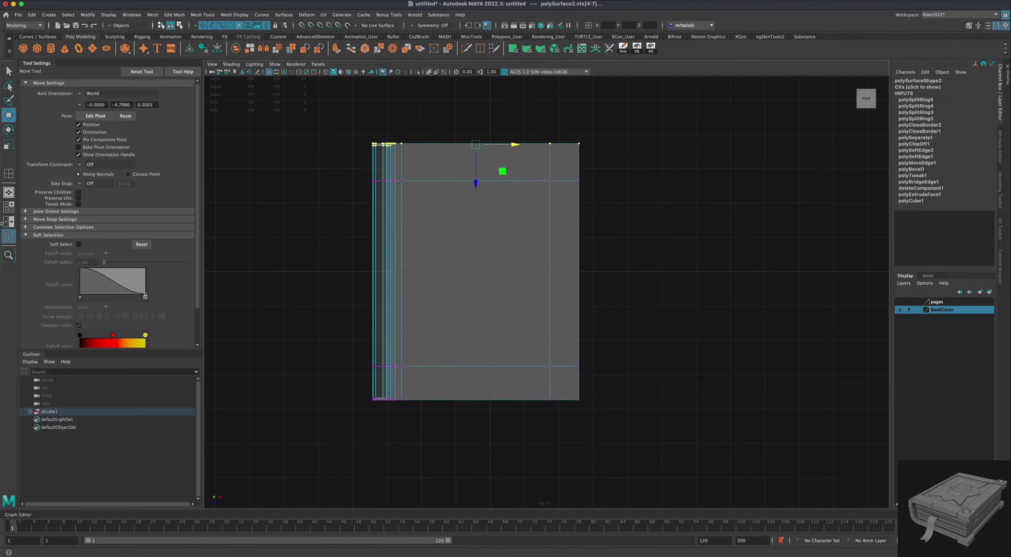
left_click(6, 148)
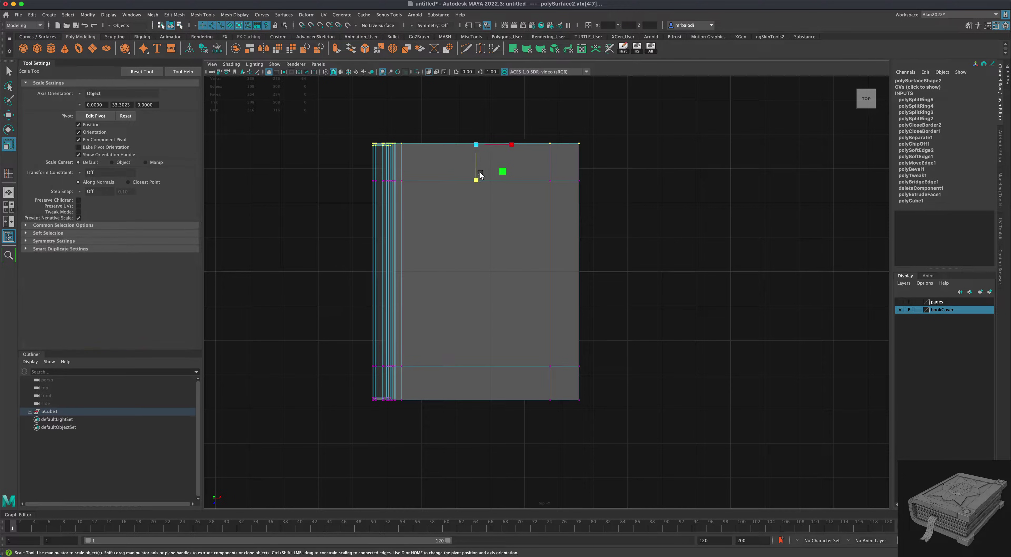
left_click_drag(476, 183, 479, 136)
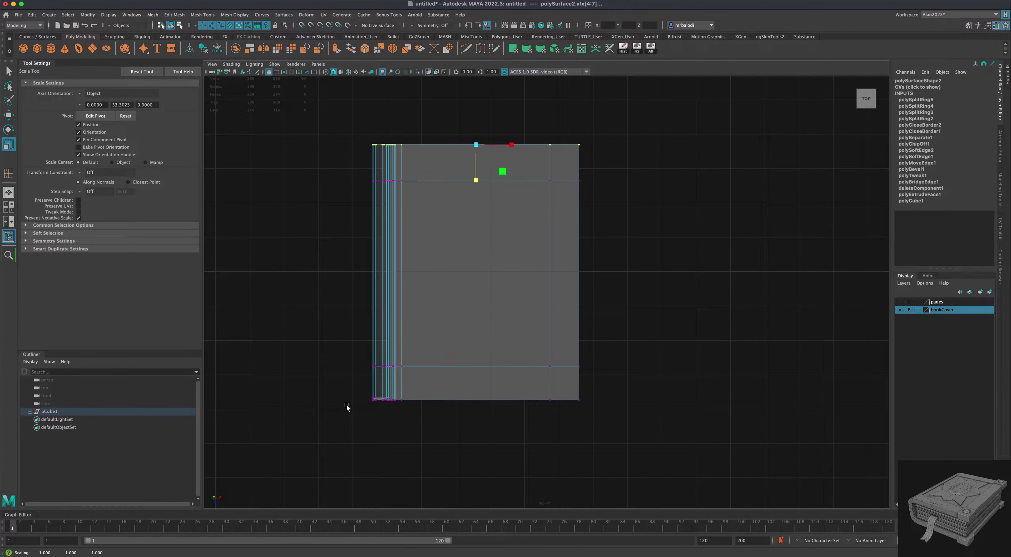
left_click_drag(346, 385, 662, 436)
left_click_drag(475, 433, 496, 305)
With grid snapping, move the outer vertex row at the cover's back end to Z -4 and its neighbouring loop to Z -3
left_click(10, 116)
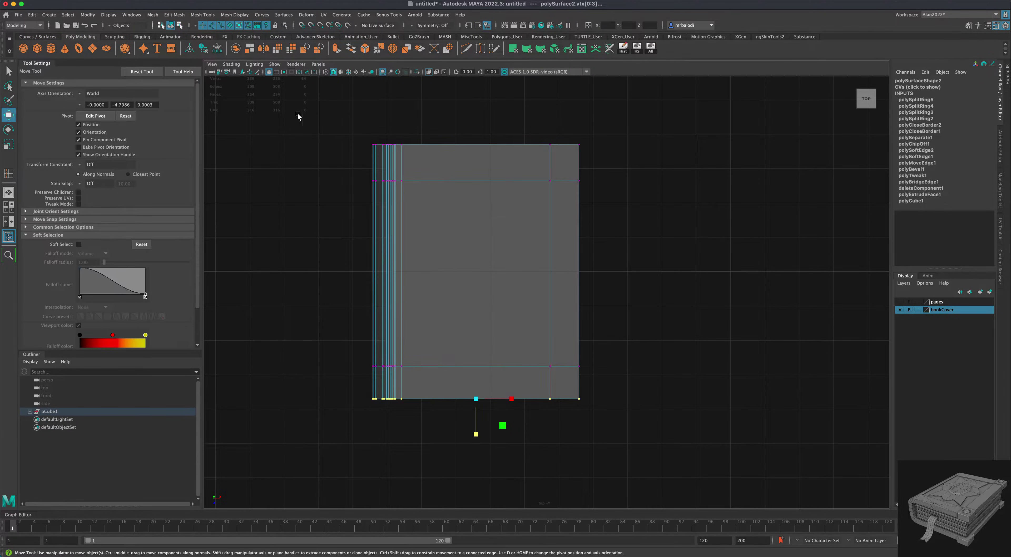
left_click_drag(340, 117, 640, 167)
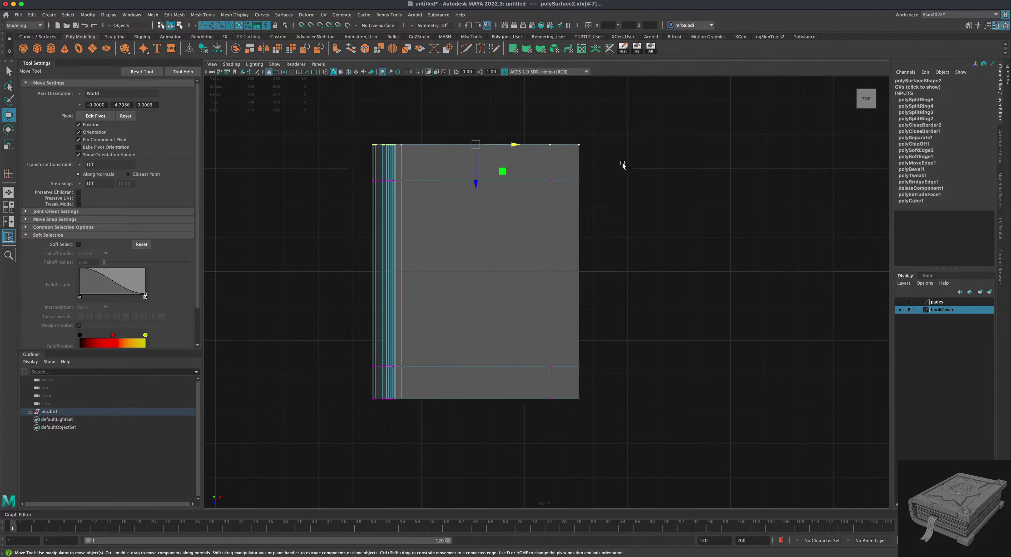
key("x")
mouse_move(475, 184)
left_mouse_down()
mouse_move(476, 218)
mouse_move(476, 175)
left_mouse_up()
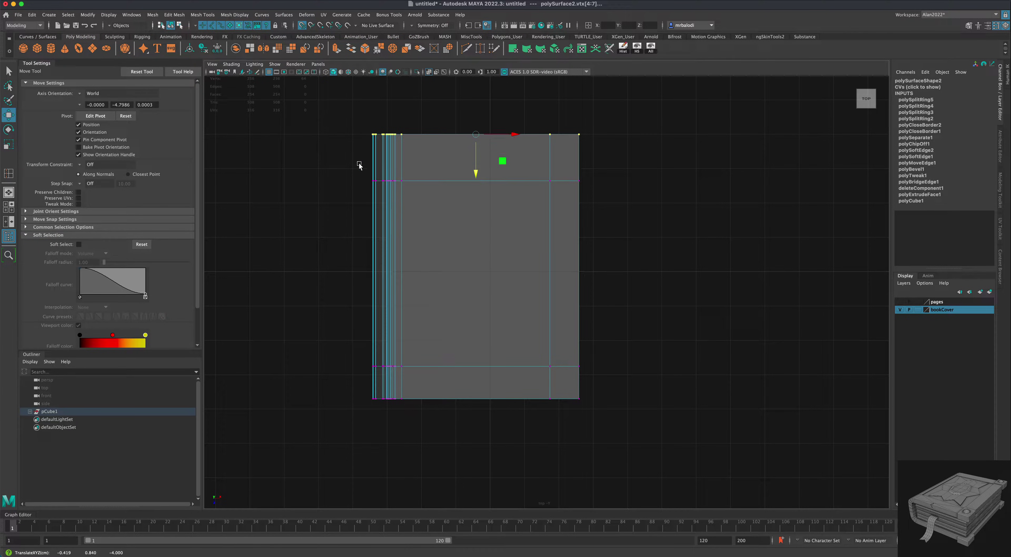
left_click_drag(318, 167, 648, 185)
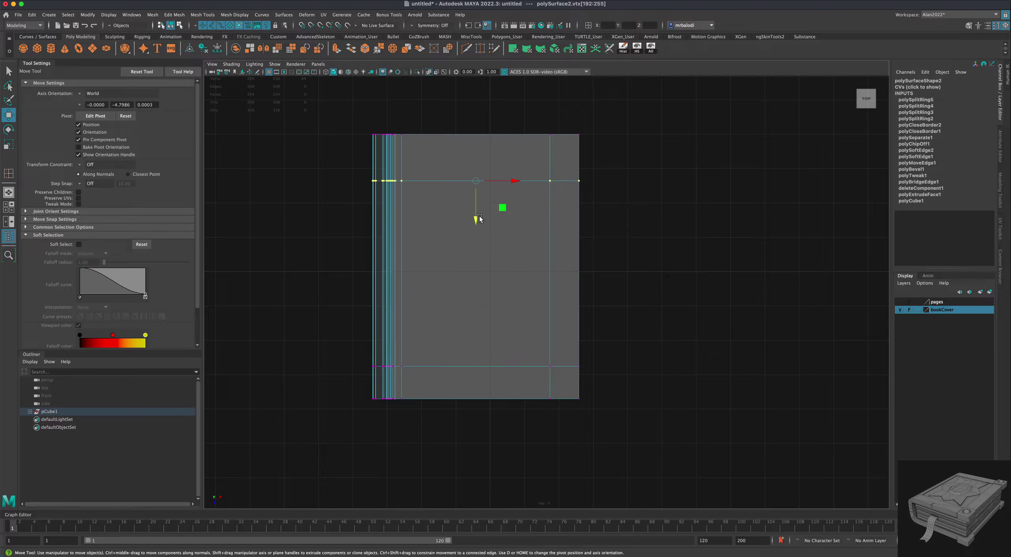
left_click_drag(478, 217, 486, 161)
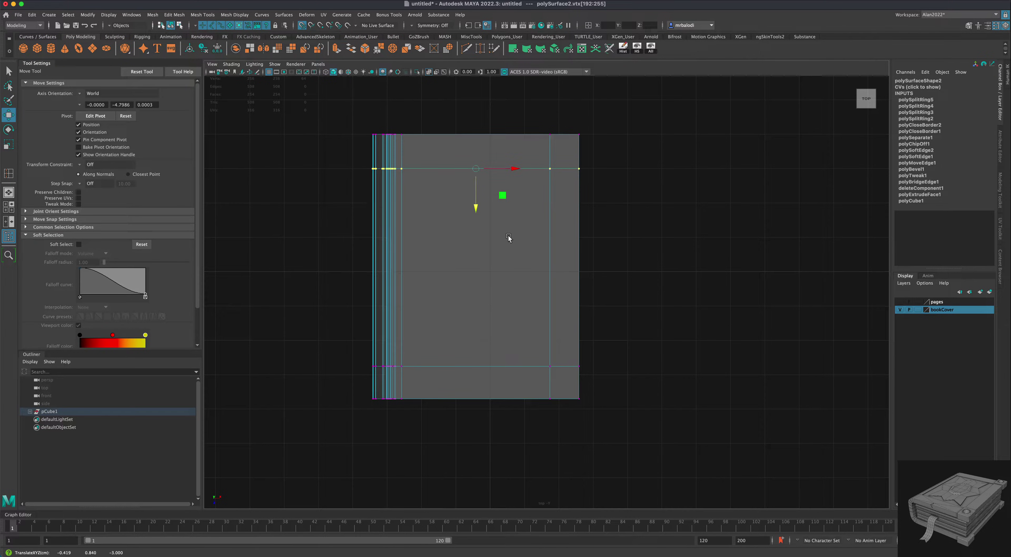
Move the outer vertex row at the cover's opposite end to Z 4 and its neighbouring loop to Z 3, snapped to the grid
left_click_drag(345, 383, 718, 447)
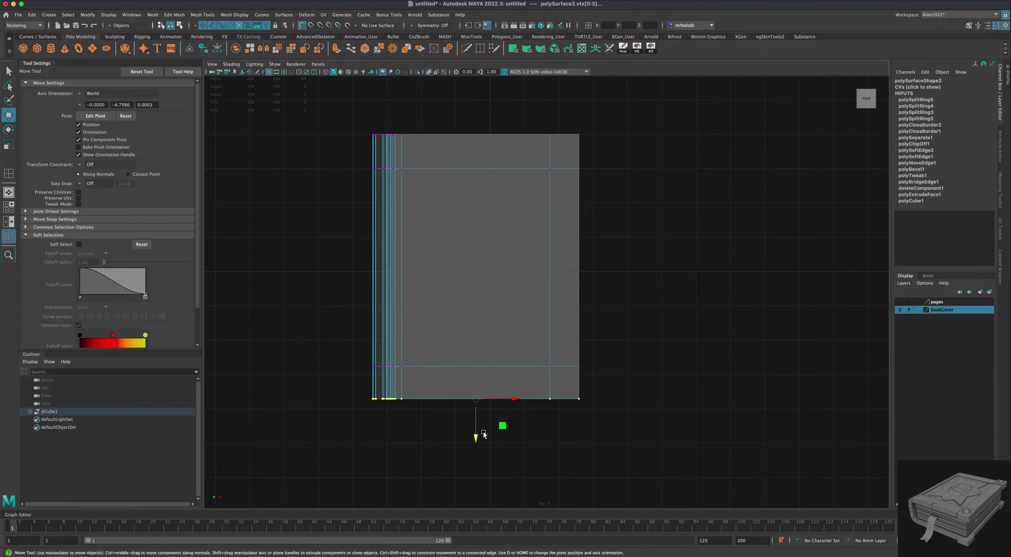
mouse_move(474, 436)
left_mouse_down()
mouse_move(476, 461)
mouse_move(479, 426)
left_mouse_up()
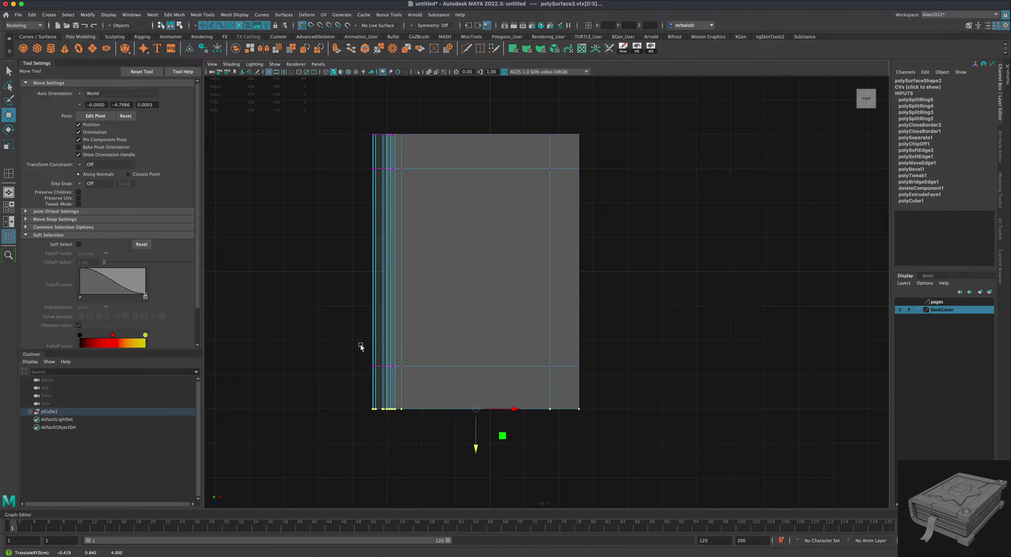
left_click_drag(334, 341, 637, 380)
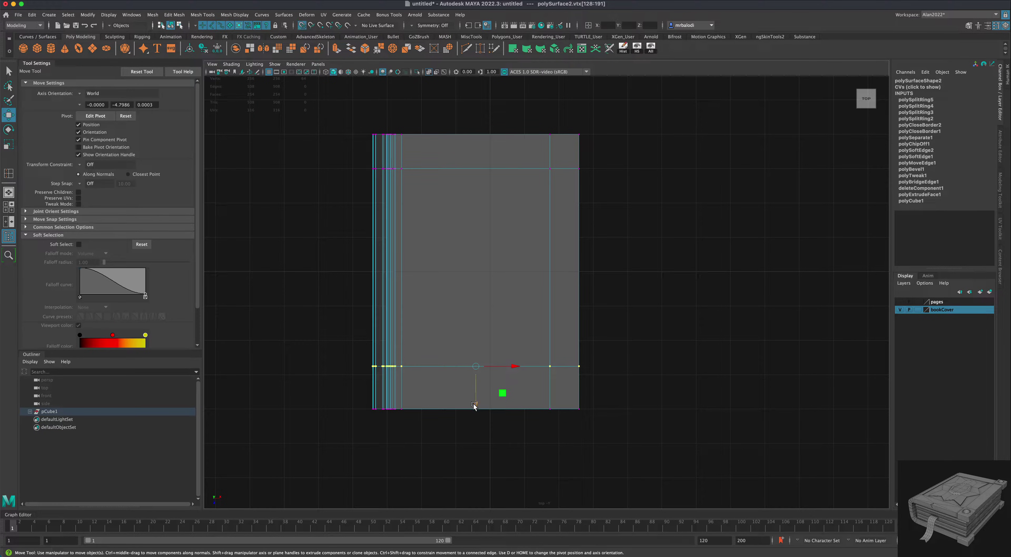
left_click_drag(474, 405, 483, 387)
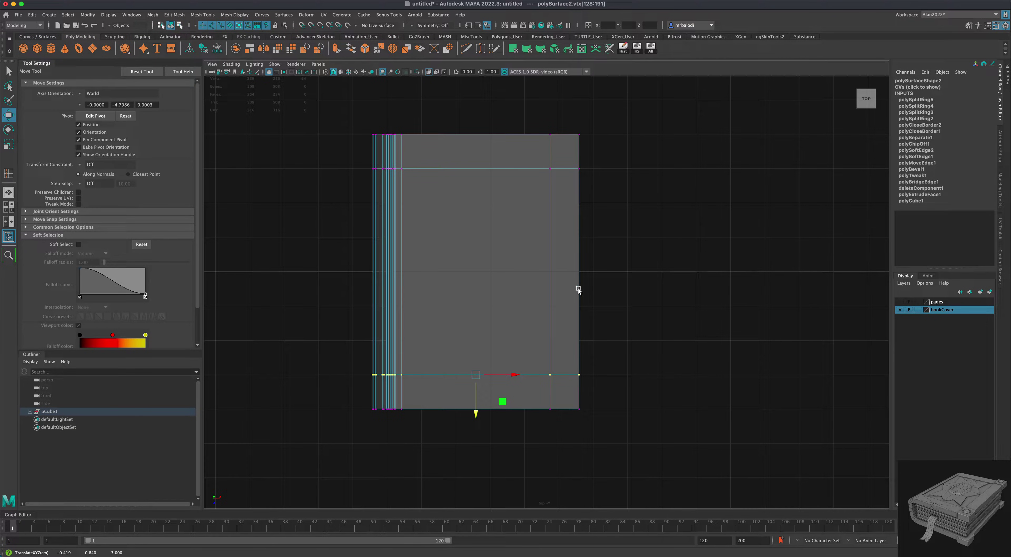
Show the pages layer and scale all cover vertices down along Z to leave a narrow overhang around the pages, returning to object mode
left_click(901, 302)
left_click_drag(336, 113, 595, 427)
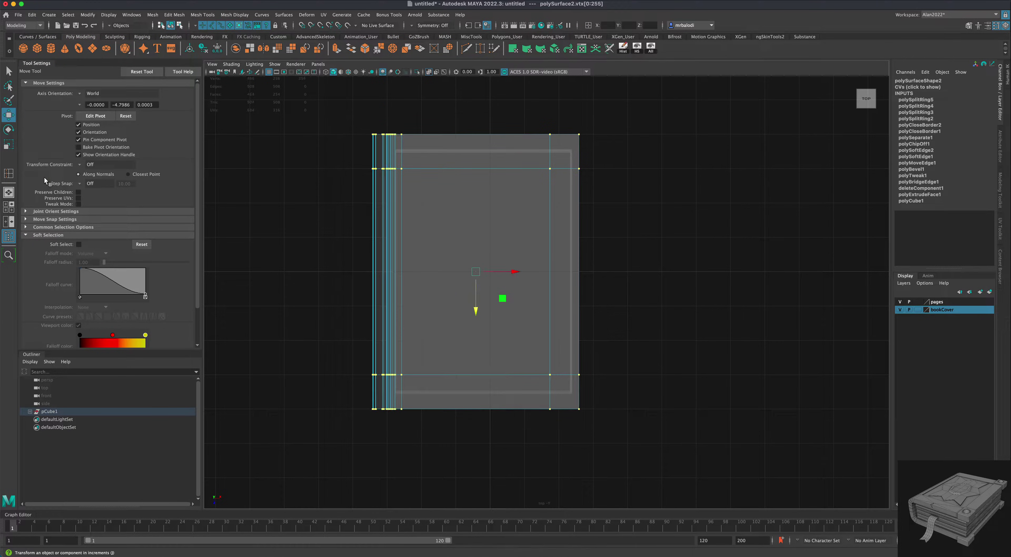
key("r")
left_click_drag(471, 305, 474, 302)
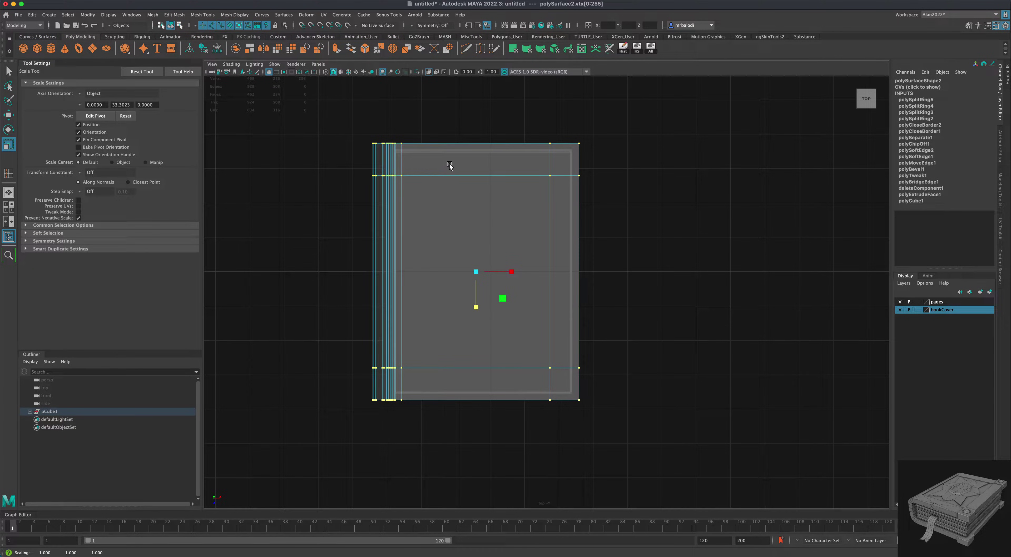
key("q")
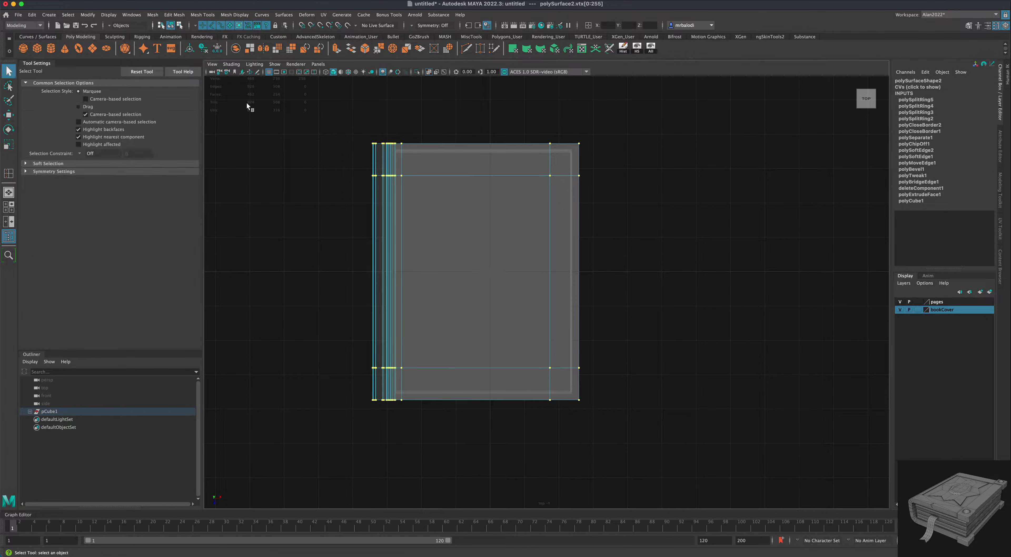
right_click_drag(557, 167, 581, 158)
left_click(607, 184)
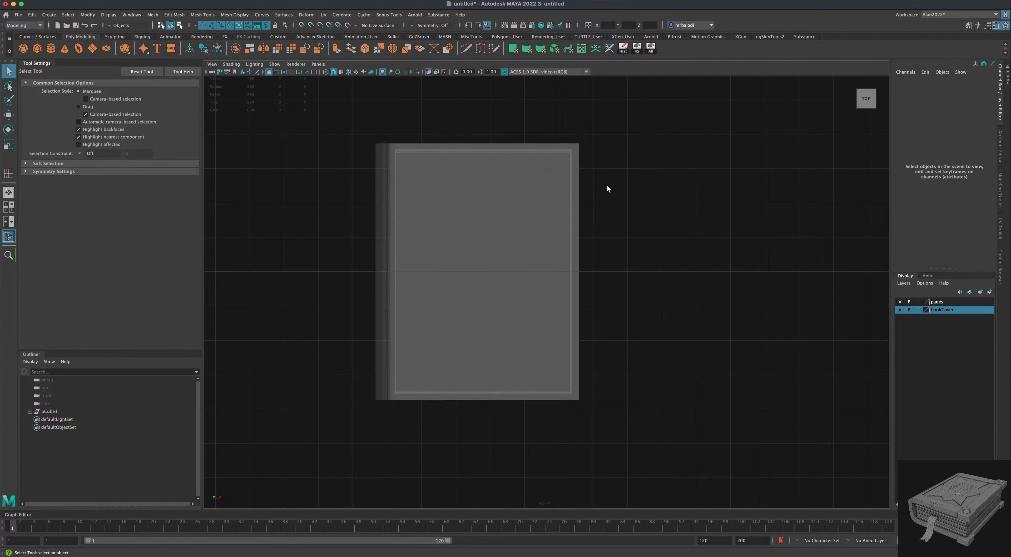
In the perspective view, select the top, front and side faces of the upper cover's free front corner
key("space")
key("space")
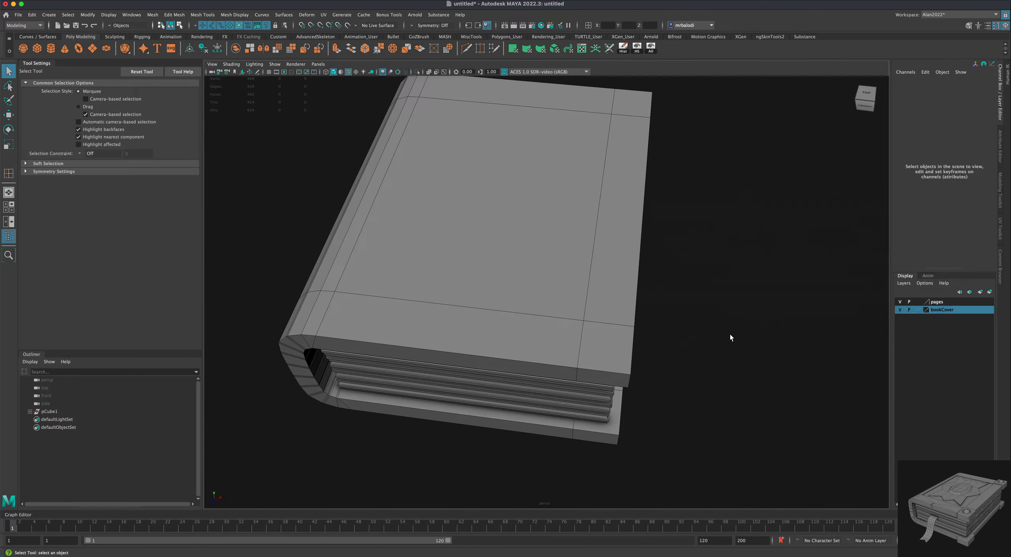
left_click_drag(731, 337, 515, 328, "alt")
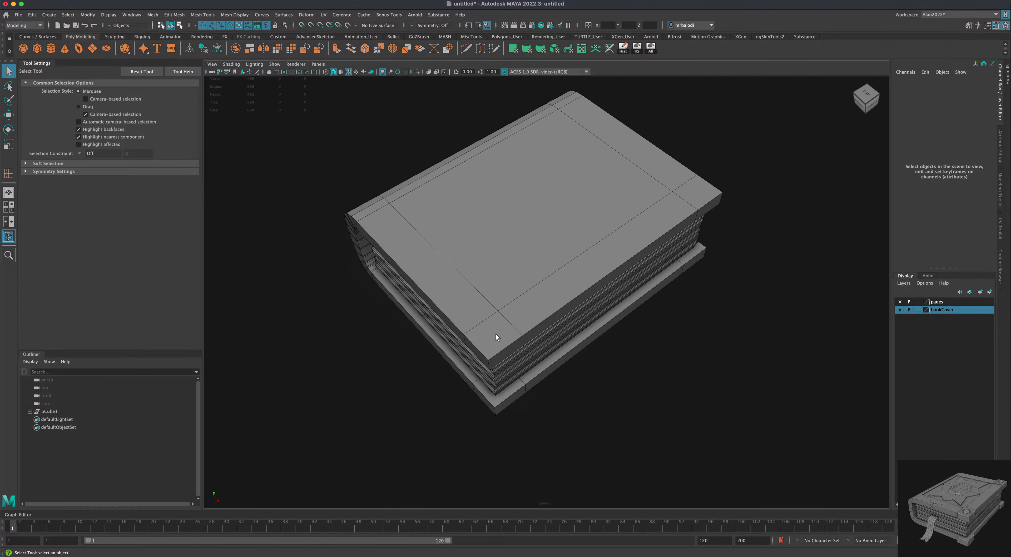
left_click_drag(681, 362, 690, 385, "alt")
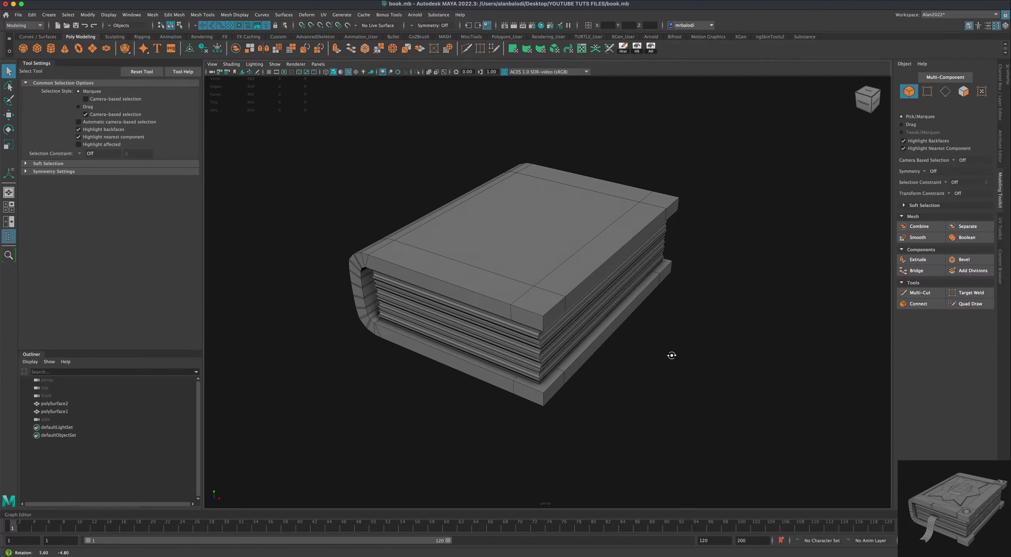
left_click_drag(670, 354, 584, 333, "alt")
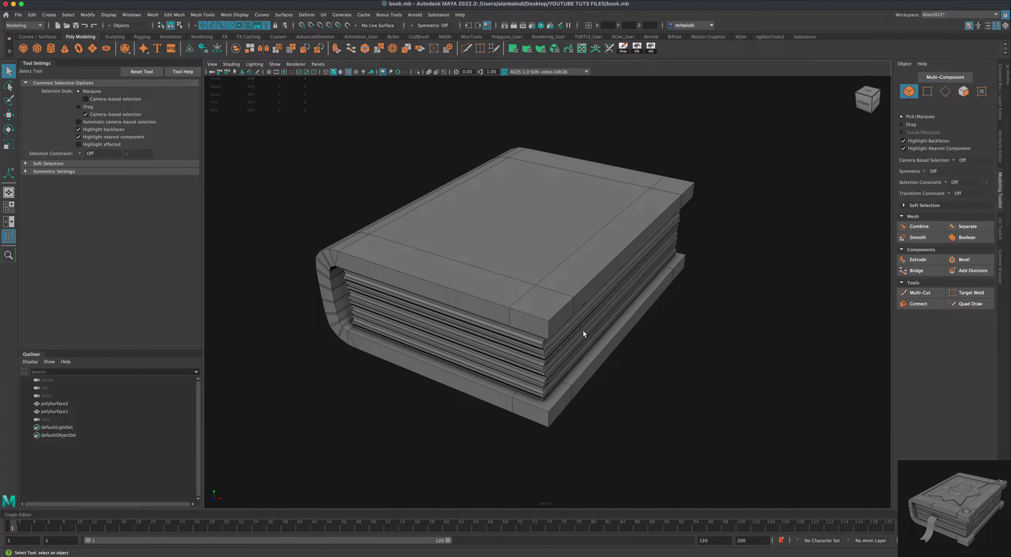
left_click(542, 316)
right_click_drag(546, 305, 543, 335)
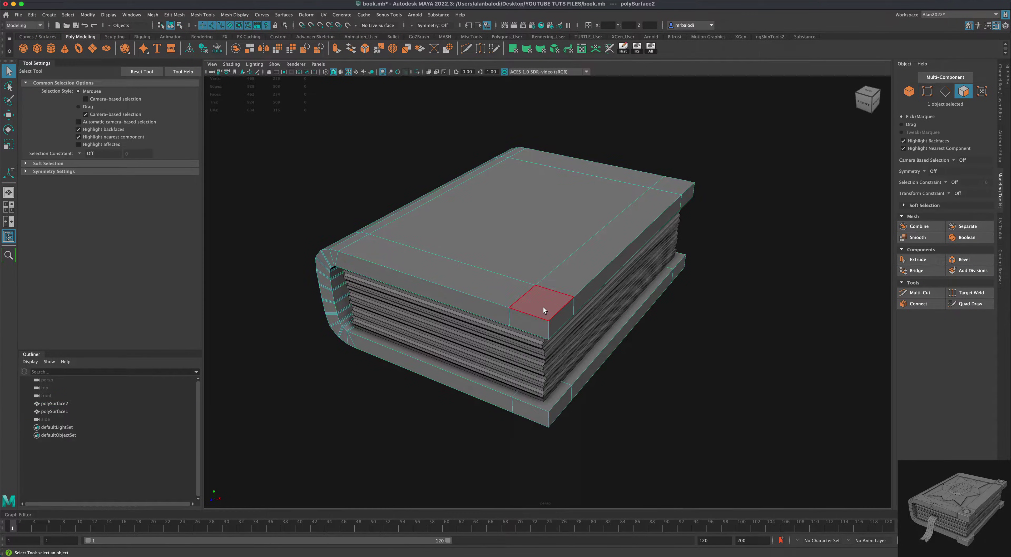
left_click(543, 310)
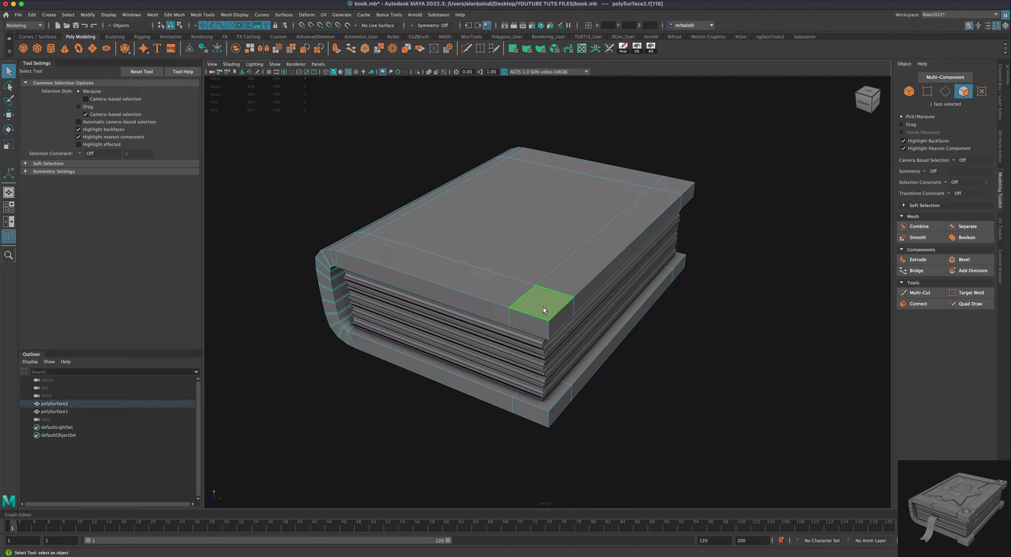
left_click(533, 322, "shift")
left_click(560, 318, "shift")
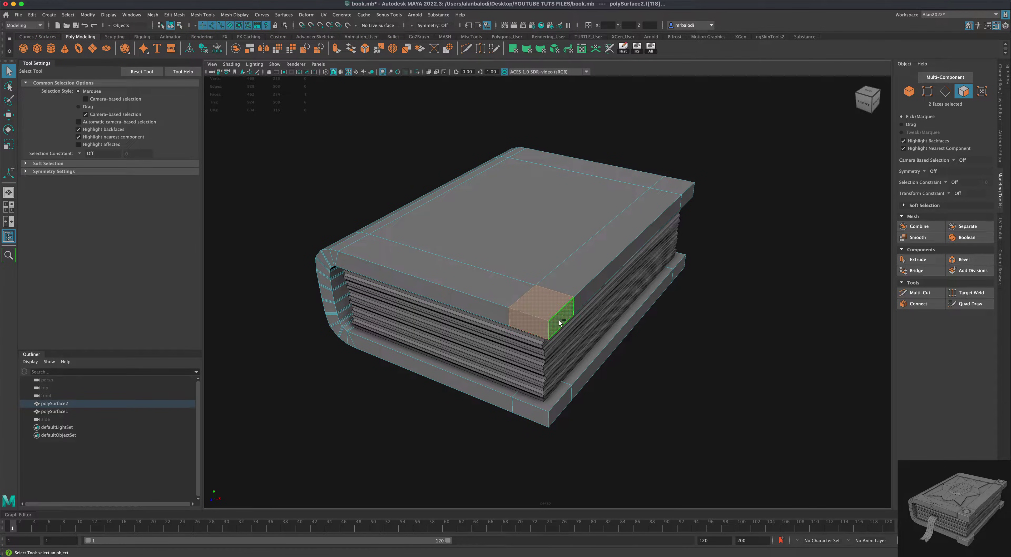
Complete the selection of the outer faces of all four corner blocks on the book's front and back covers
left_click(532, 410, "shift")
left_click(566, 406, "shift")
left_click_drag(566, 406, 580, 338, "alt")
left_click(553, 305, "shift")
left_click_drag(553, 305, 680, 342, "alt")
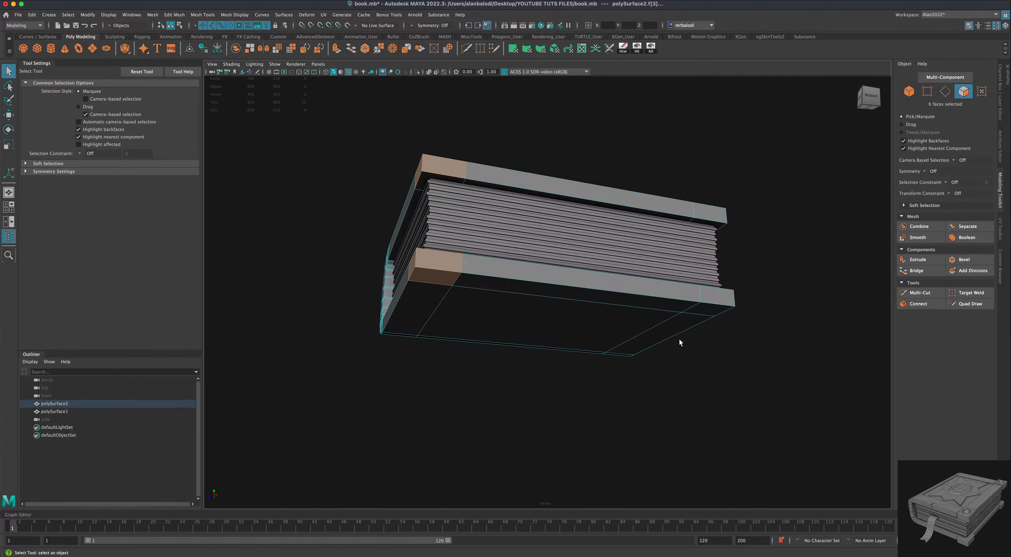
left_click_drag(775, 355, 745, 359, "alt")
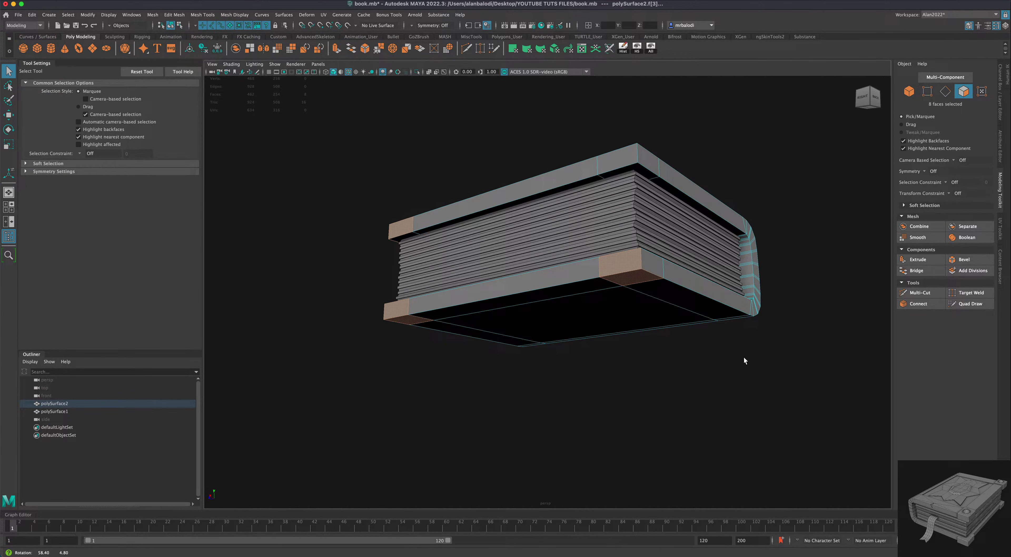
left_click(655, 265, "shift")
left_click(652, 160, "shift")
left_click(635, 159, "shift")
left_click_drag(565, 127, 667, 227, "alt")
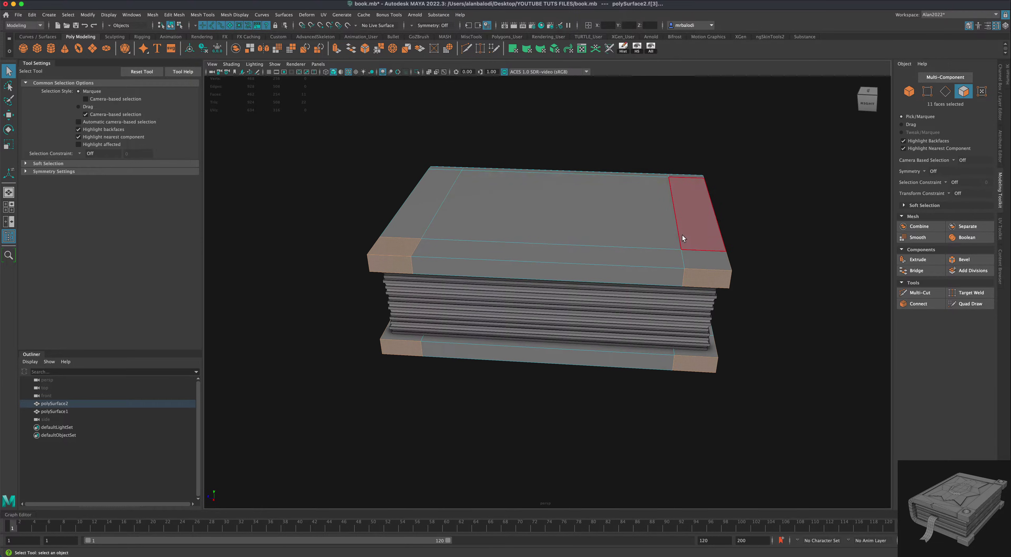
left_click(695, 259, "shift")
left_click_drag(771, 326, 818, 340, "alt")
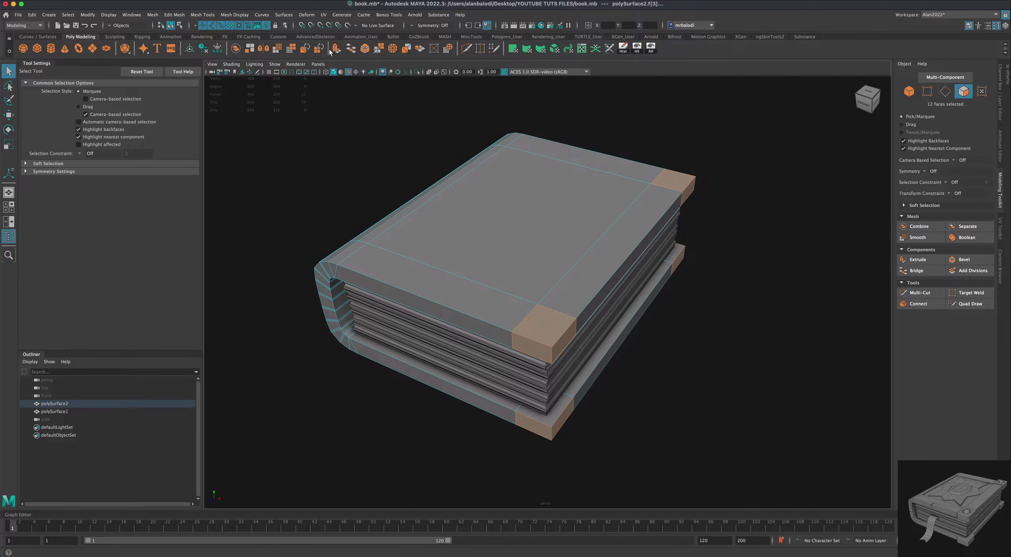
Extrude the selected corner faces outward with a Local Translate Z of 0.174, and return to object mode
key("ctrl+e")
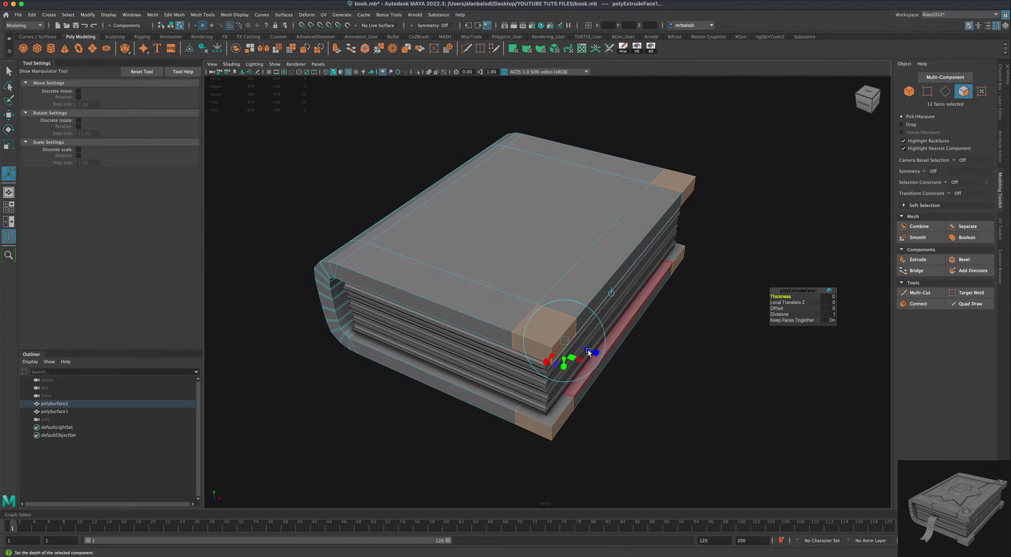
left_click_drag(588, 352, 595, 354)
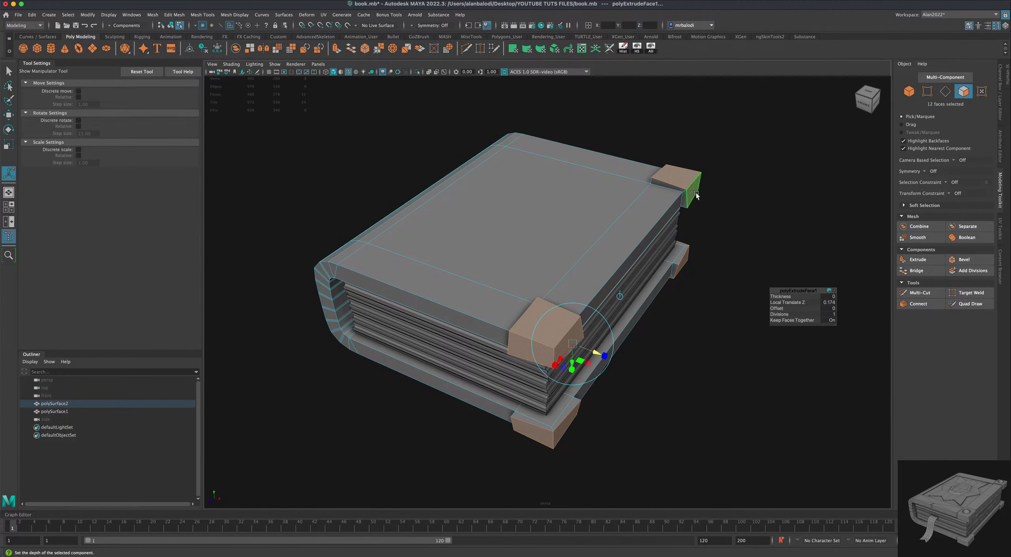
left_click_drag(696, 195, 732, 255, "alt")
left_click_drag(677, 392, 510, 255, "alt")
mouse_move(386, 147)
left_mouse_down("alt")
mouse_move(395, 119)
mouse_move(395, 149)
mouse_move(371, 156)
mouse_move(384, 165)
left_mouse_up("alt")
middle_click_drag(710, 315, 673, 328, "alt")
left_click_drag(673, 329, 628, 306, "alt")
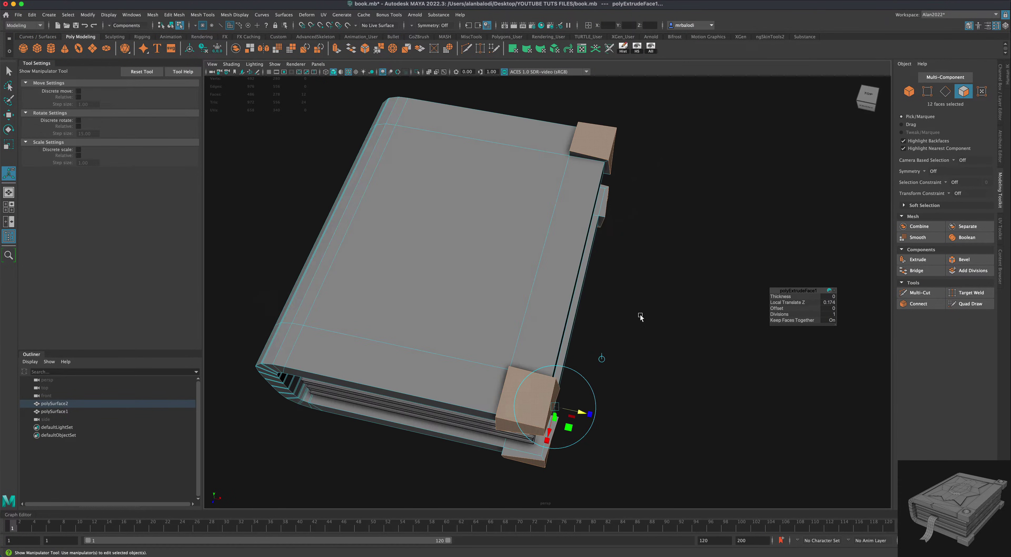
key("q")
left_click(533, 198)
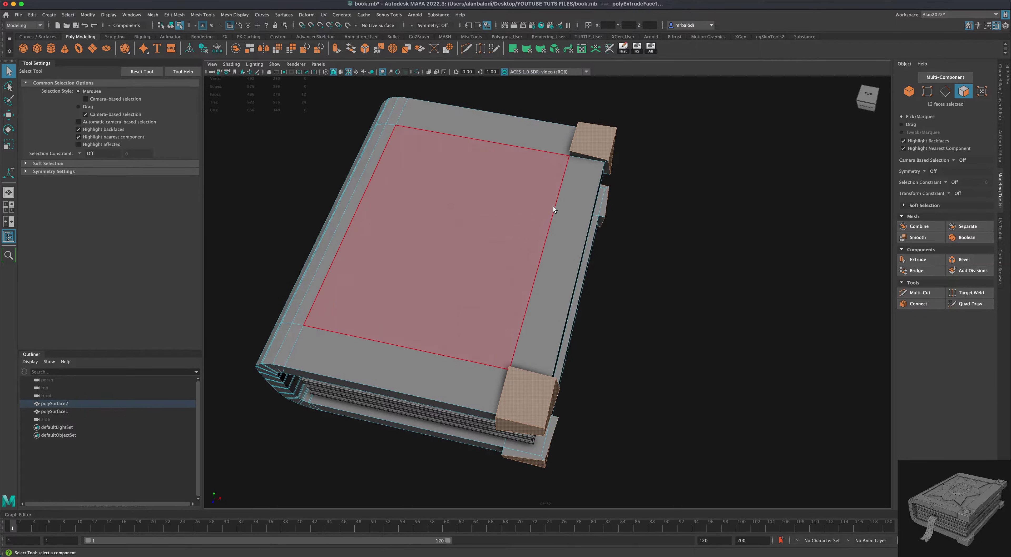
right_click_drag(553, 206, 583, 200)
In the top view, flatten the two outer sides of the upper corner caps by scaling their vertices along the World X and Z axes
key("space")
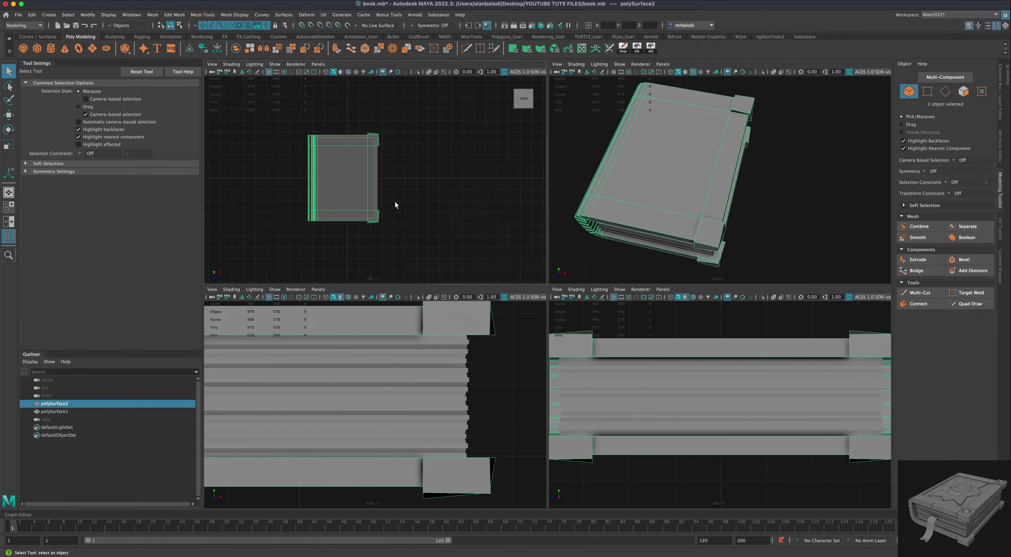
key("space")
scroll(595, 303, "up", 8)
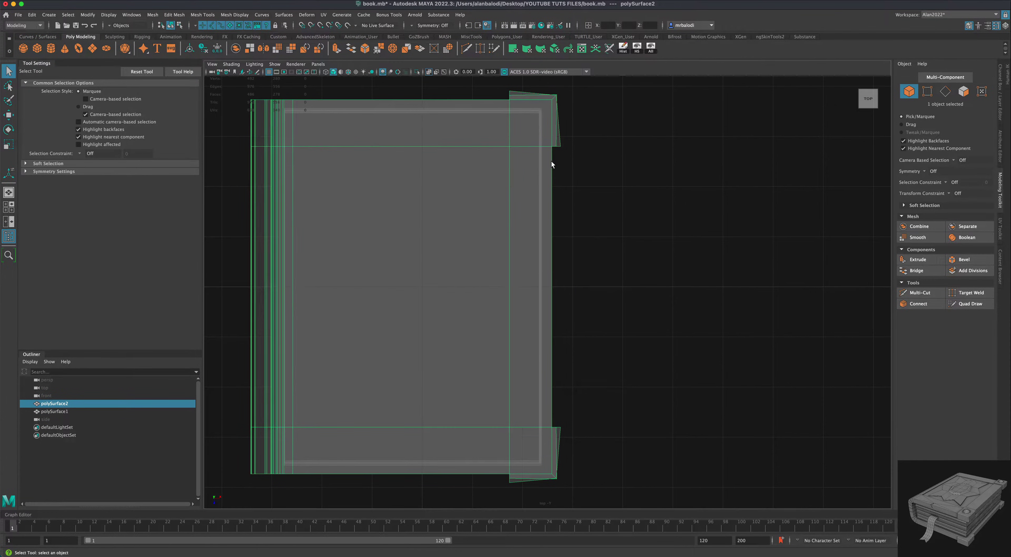
right_click(547, 138)
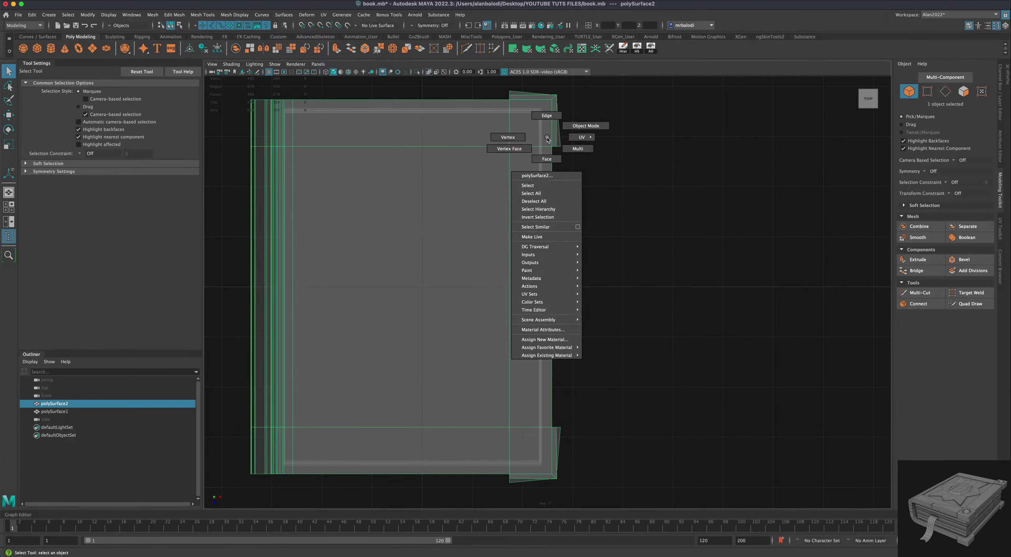
left_click(518, 138)
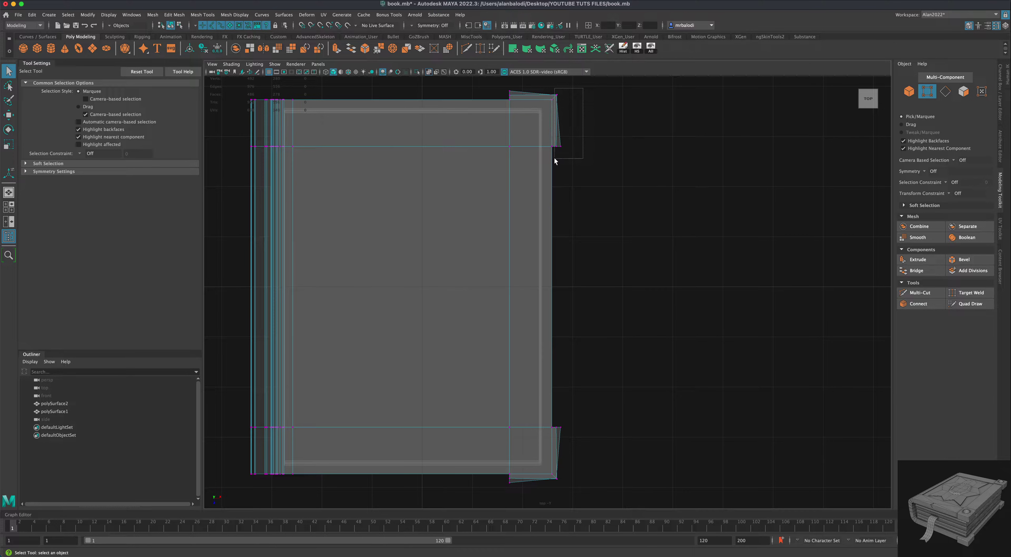
left_click_drag(555, 158, 555, 158)
left_click(9, 145)
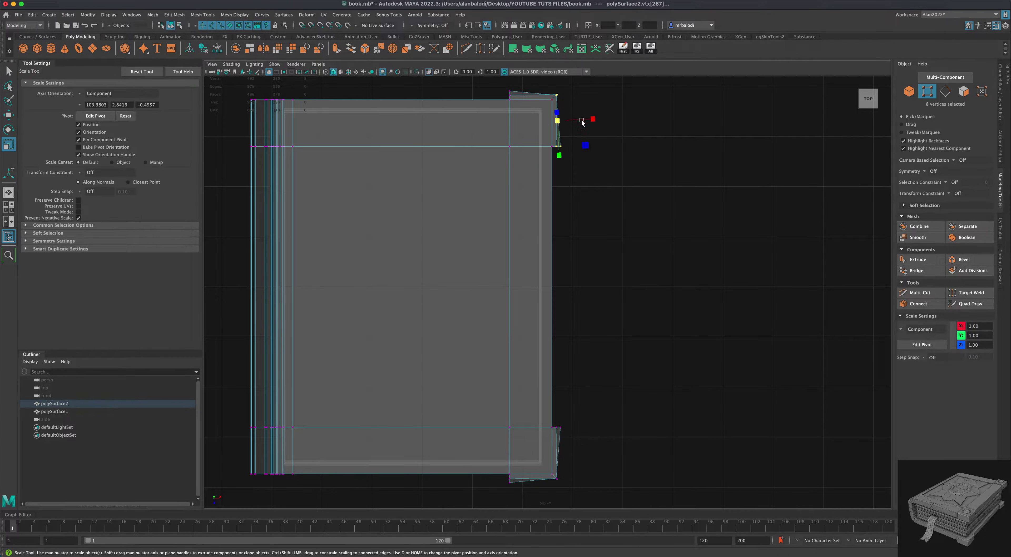
left_click(83, 97)
left_click(98, 104)
left_click_drag(594, 120, 504, 124)
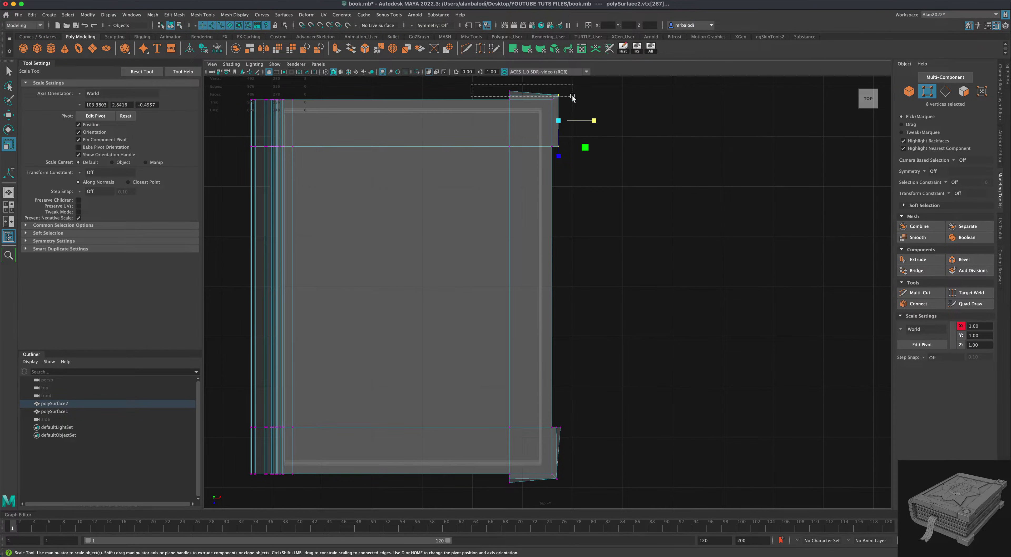
left_click_drag(572, 98, 572, 97)
left_click_drag(535, 129, 534, 78)
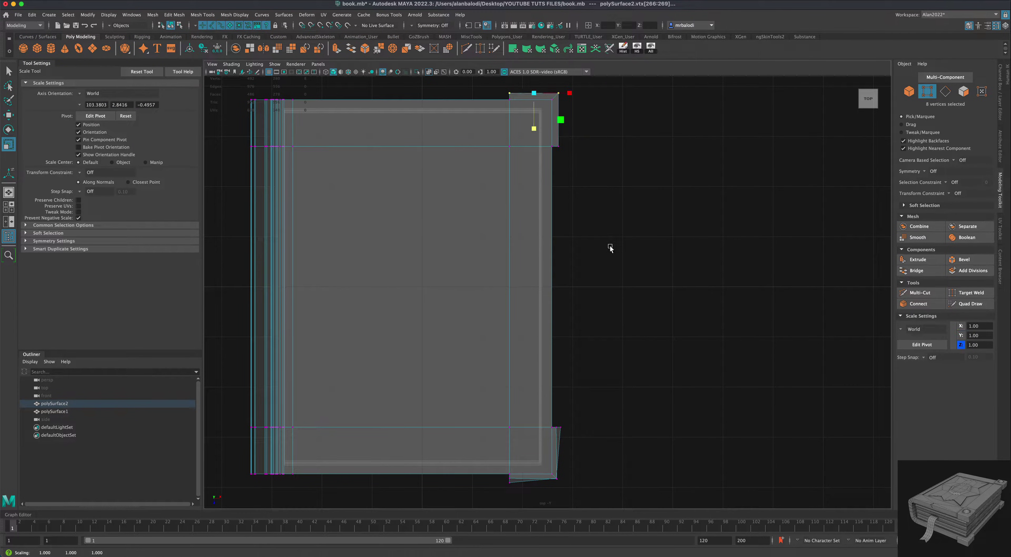
Straighten the lower corner caps in the top view by flattening their outer vertices along X and Z, and return to object mode
left_click_drag(634, 339, 554, 503)
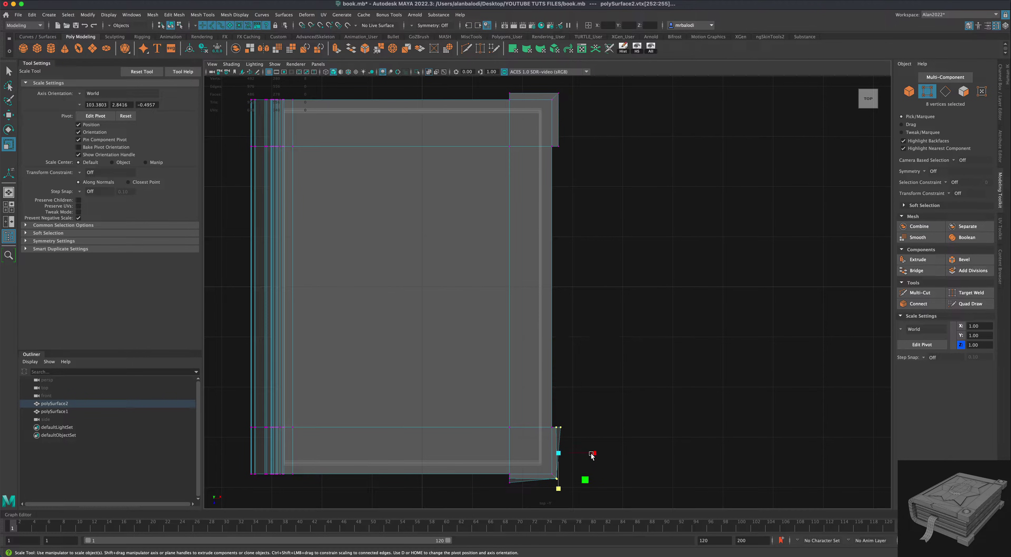
left_click_drag(595, 453, 493, 457)
left_click_drag(486, 490, 583, 477)
middle_click_drag(643, 447, 656, 366, "alt")
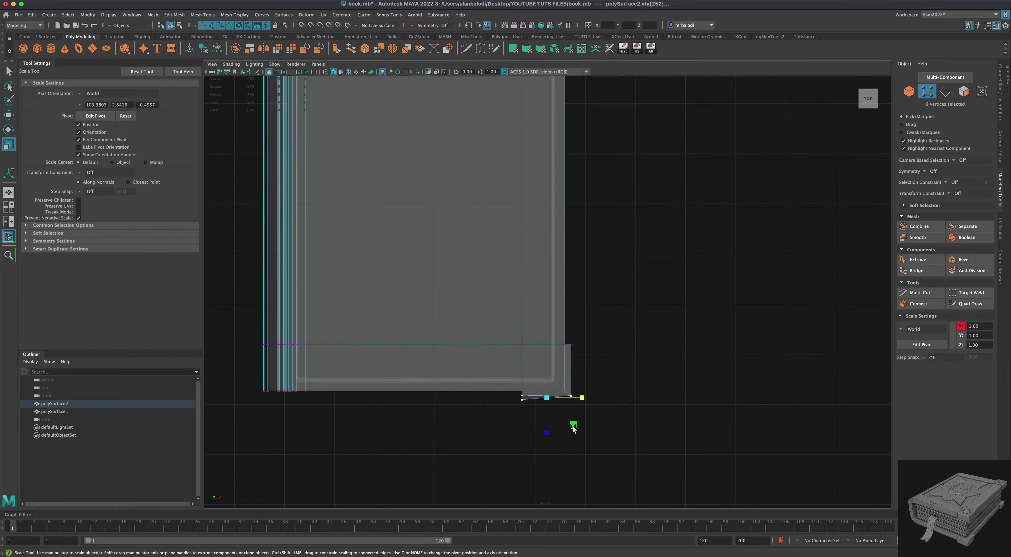
left_click_drag(547, 434, 557, 318)
middle_click_drag(636, 351, 626, 446, "alt")
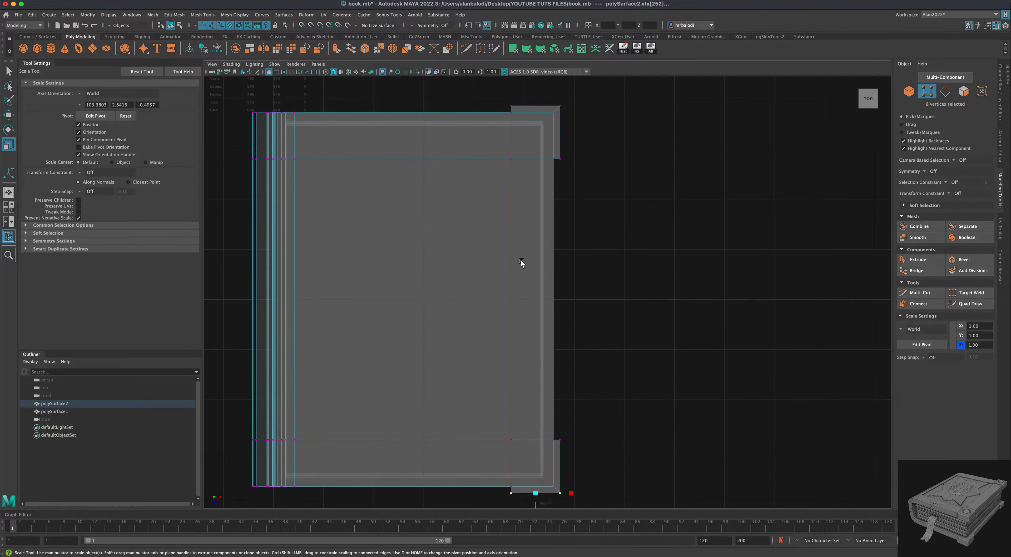
key("q")
right_click_drag(465, 150, 495, 142)
Frame the cover mesh in the full-size side view and isolate it from the pages
key("space")
key("space")
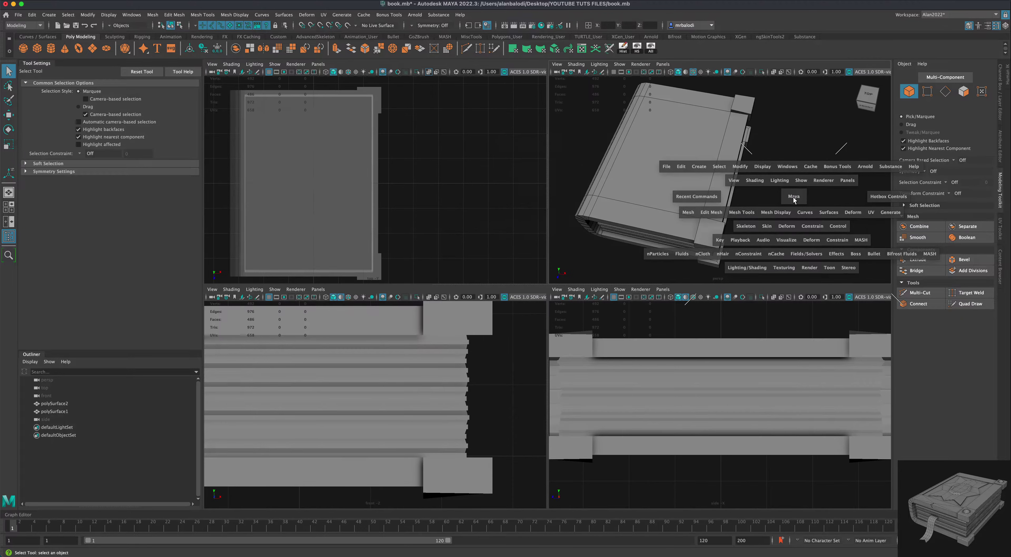
mouse_move(737, 283)
left_mouse_down("alt")
mouse_move(707, 267)
mouse_move(728, 272)
left_mouse_up("alt")
key("space")
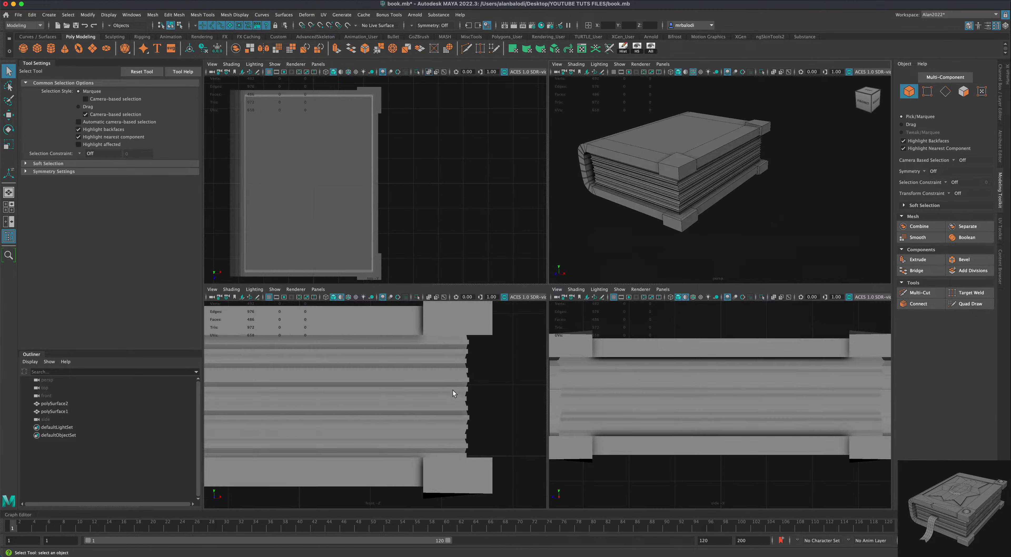
left_click(581, 343)
key("space")
key("f")
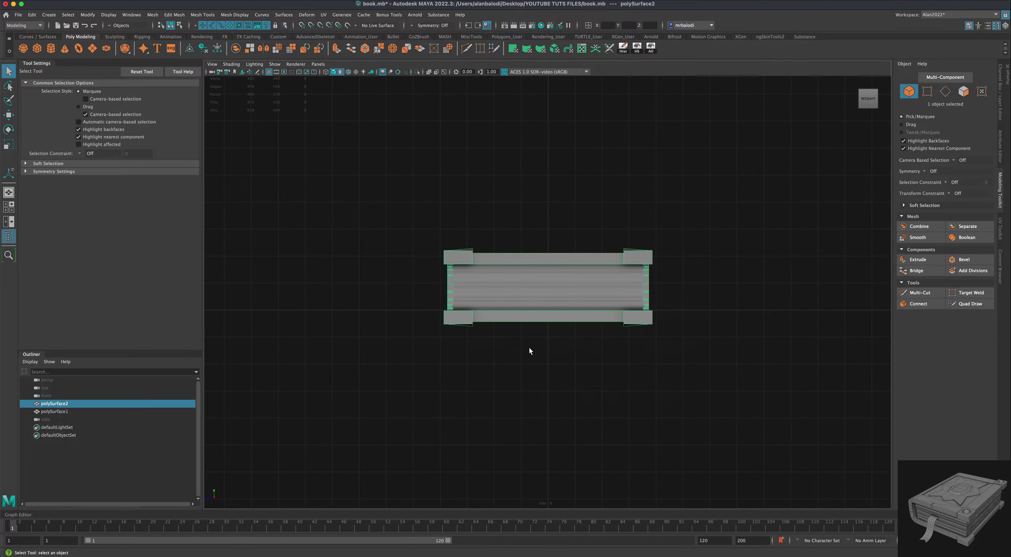
scroll(482, 316, "up", 5)
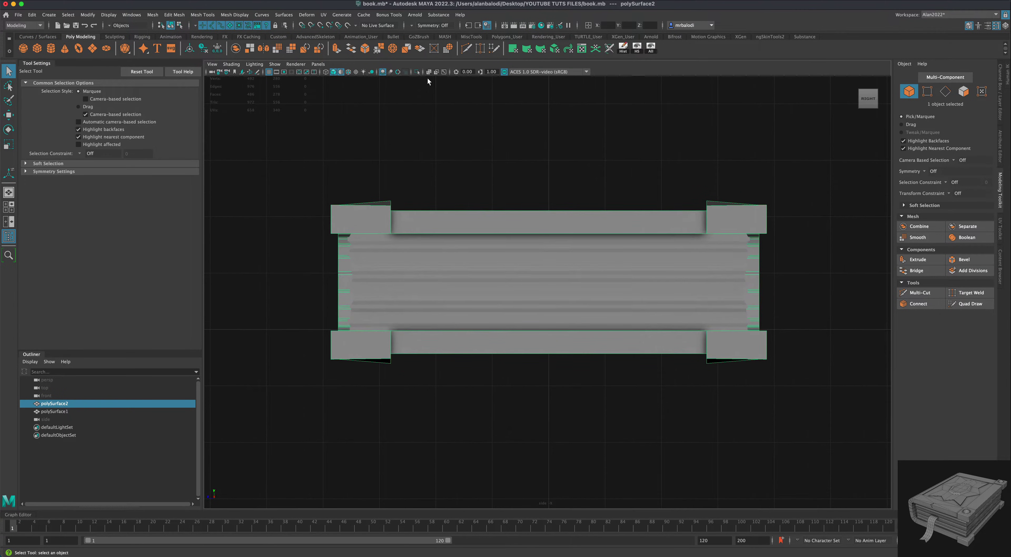
left_click(416, 74)
Flatten the top vertices of both upper corner caps by scaling them along Y in the side view
right_click(379, 217)
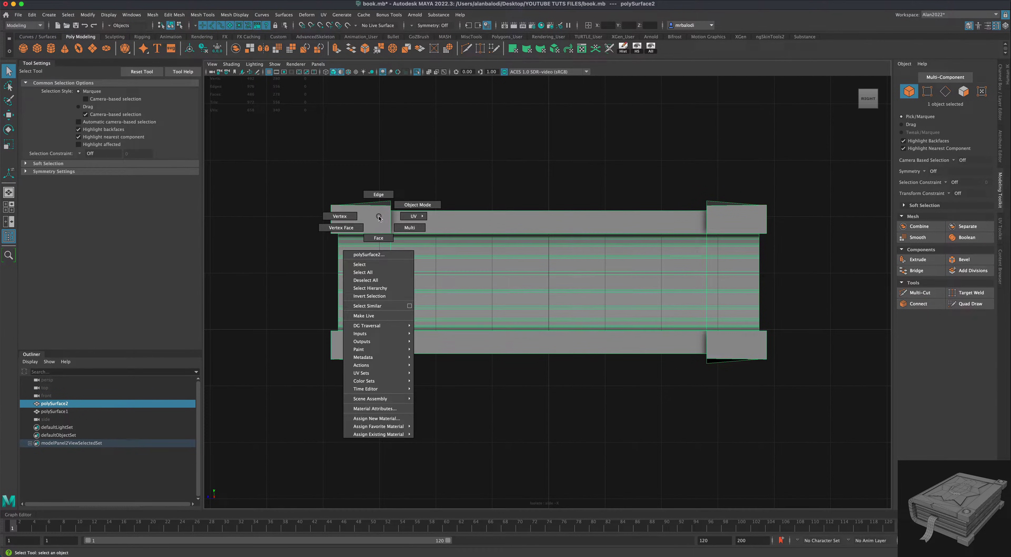
left_click(348, 218)
left_click_drag(294, 167, 412, 207)
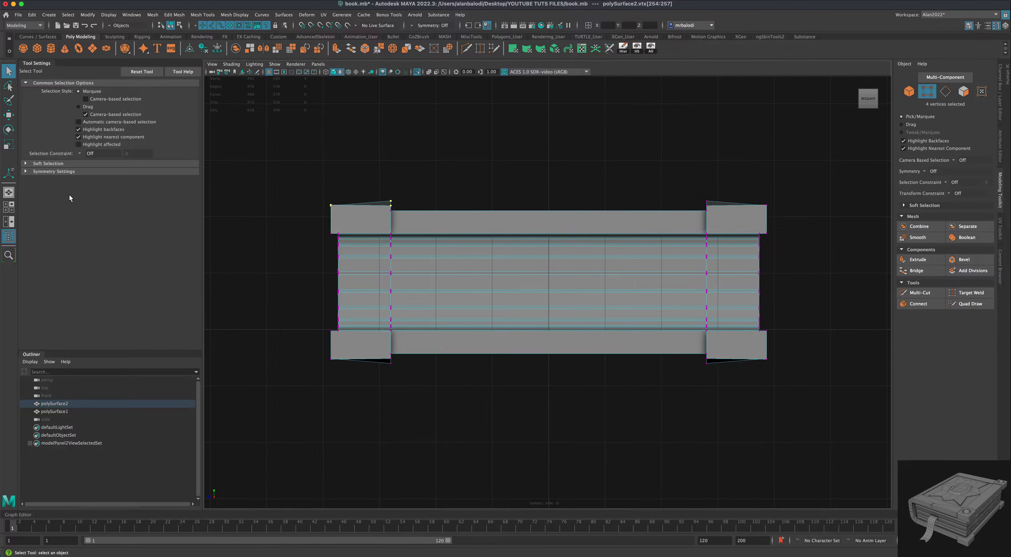
left_click(9, 145)
left_click_drag(361, 180, 363, 207)
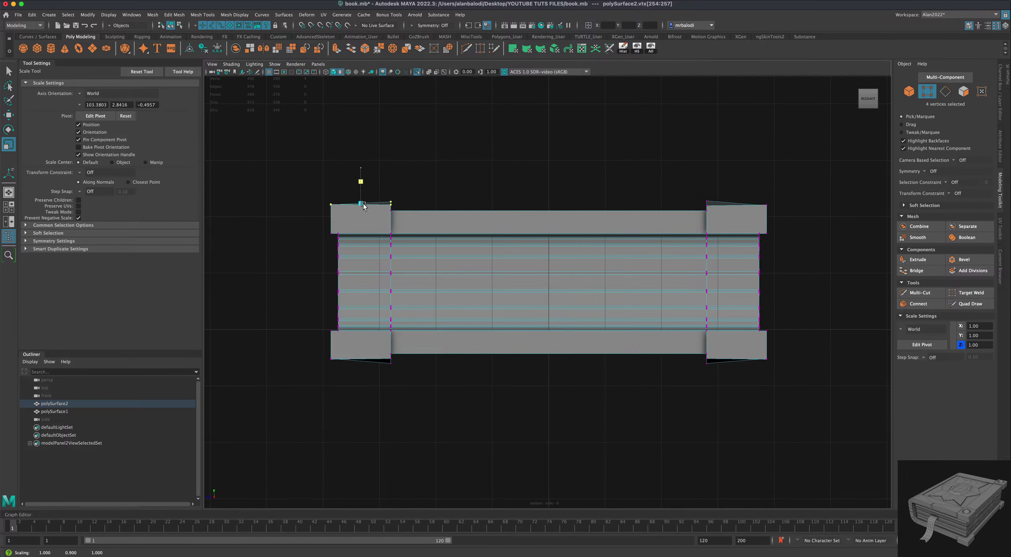
left_click_drag(673, 167, 790, 208)
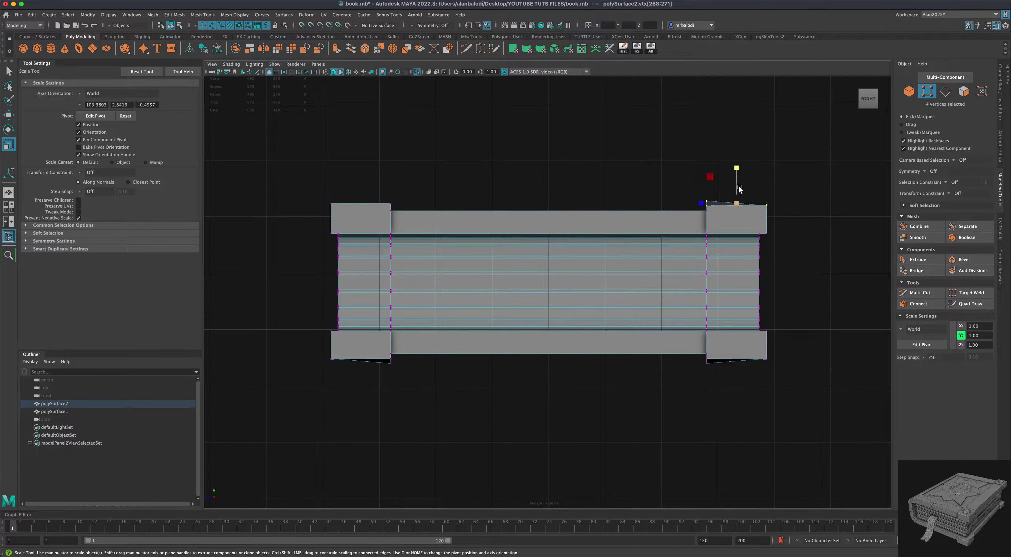
left_click_drag(737, 166, 746, 277)
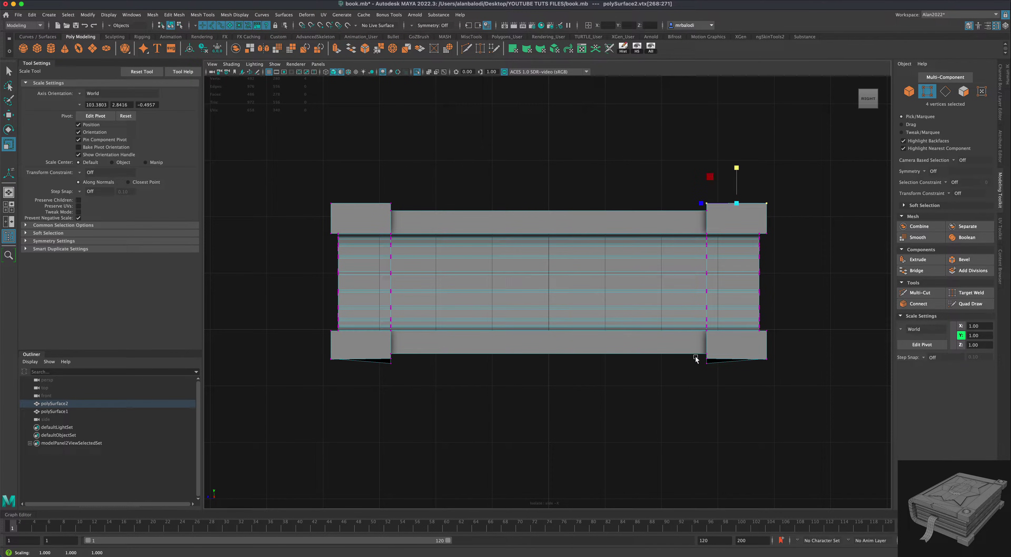
Flatten the bottom vertices of both lower corner caps along Y, and return to object mode
left_click_drag(681, 398, 824, 353)
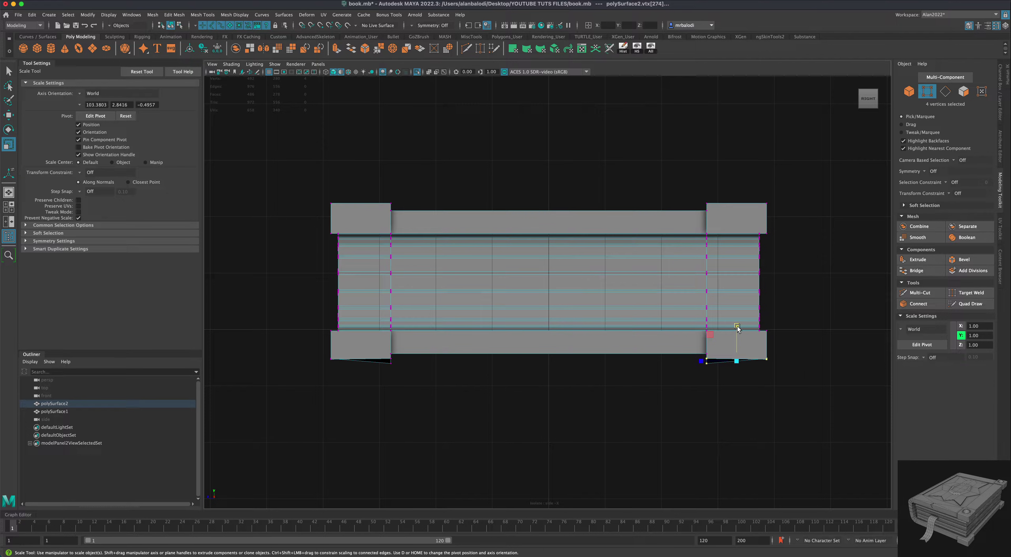
left_click_drag(736, 327, 737, 400)
left_click_drag(290, 396, 397, 363)
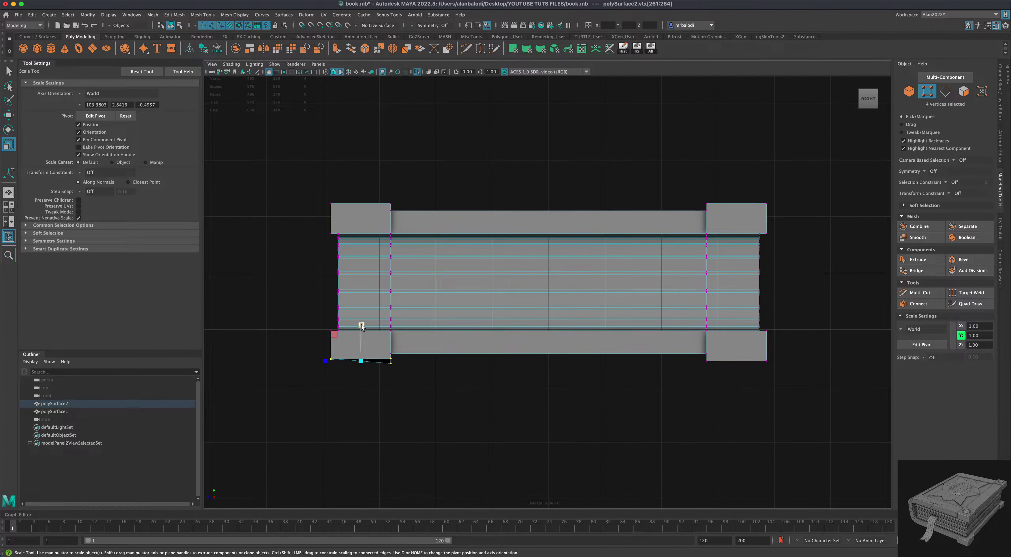
left_click_drag(362, 326, 368, 400)
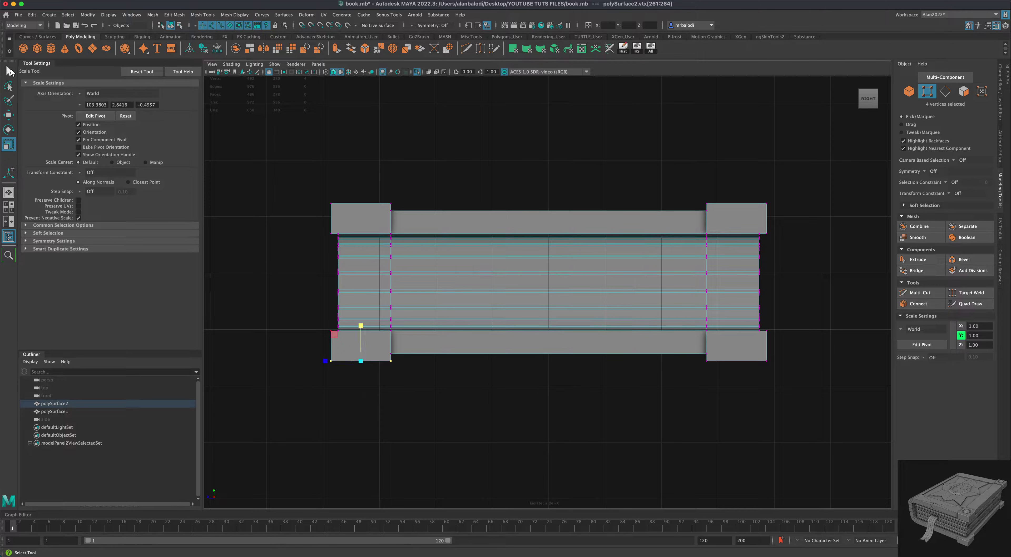
key("q")
right_click_drag(466, 221, 495, 200)
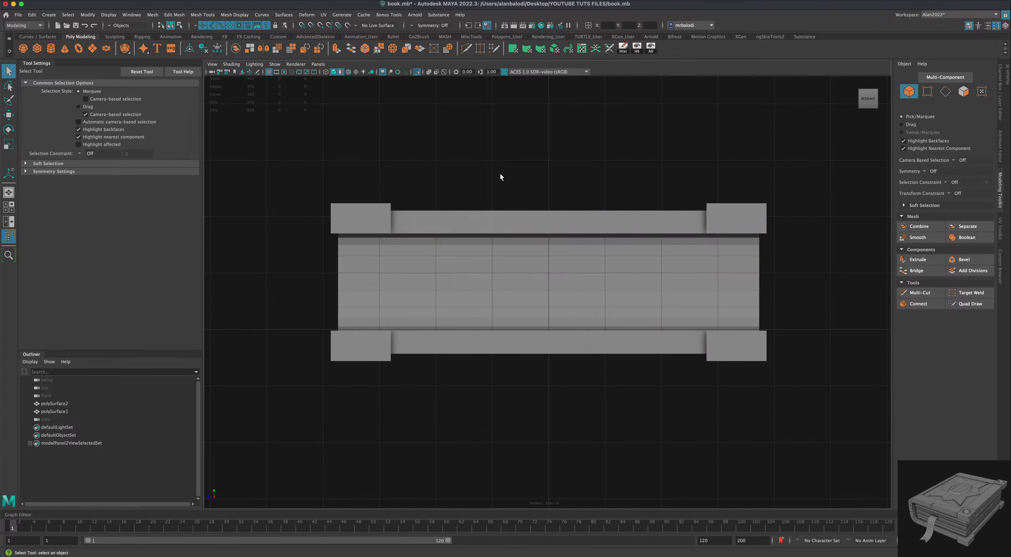
Select the large central faces of the front and back covers in the perspective view
key("space")
key("space")
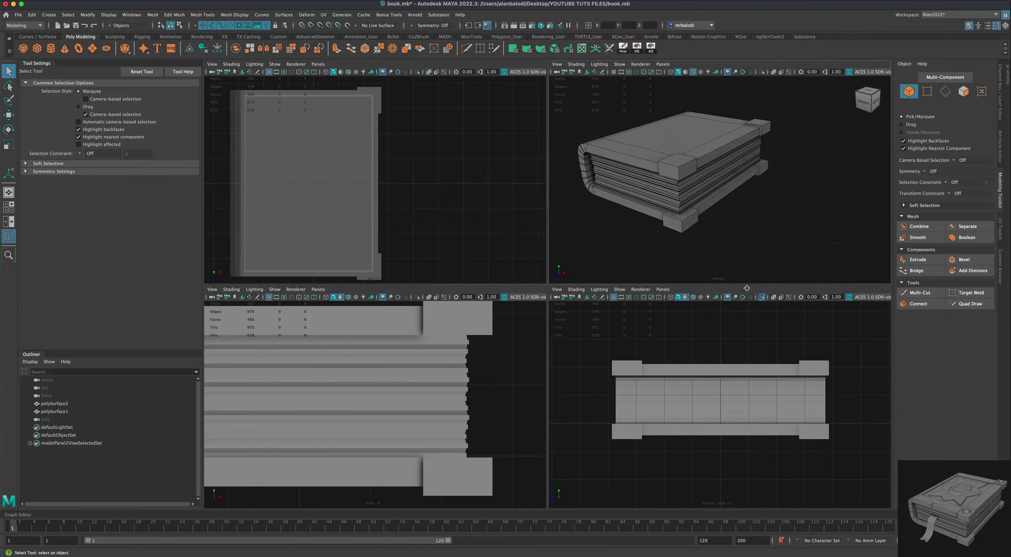
key("space")
left_click_drag(743, 305, 714, 307, "alt")
middle_click_drag(677, 309, 701, 318, "alt")
left_click_drag(701, 319, 693, 318, "alt")
left_click(490, 249)
right_click(501, 242)
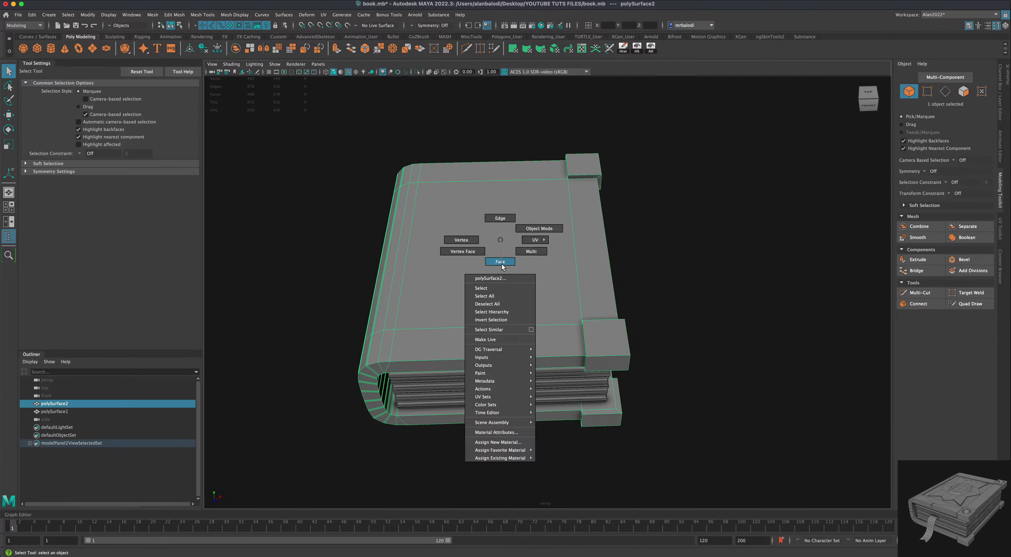
right_click_drag(500, 240, 502, 264)
left_click(496, 259)
left_click_drag(698, 271, 697, 243, "alt")
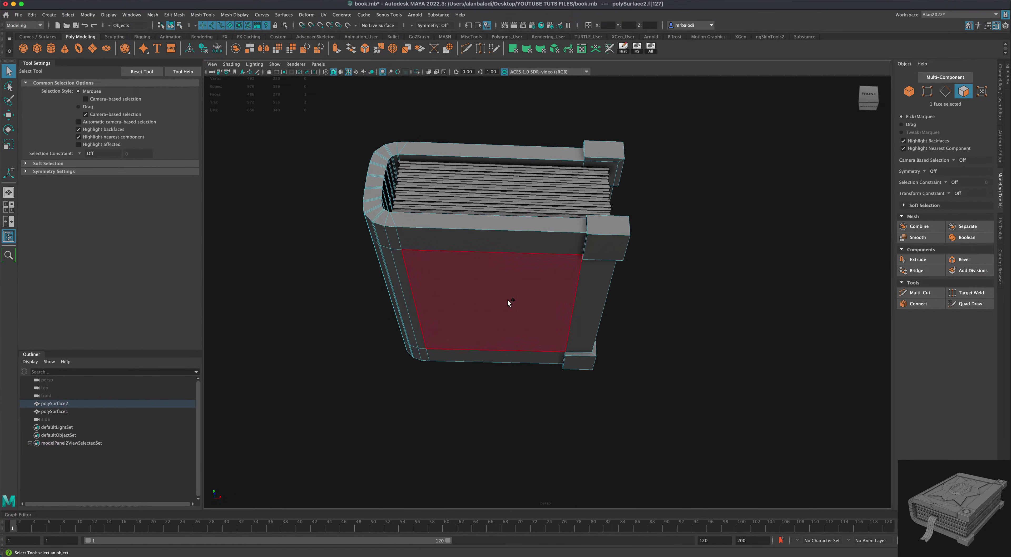
left_click(509, 303, "shift")
left_click_drag(700, 287, 697, 303, "alt")
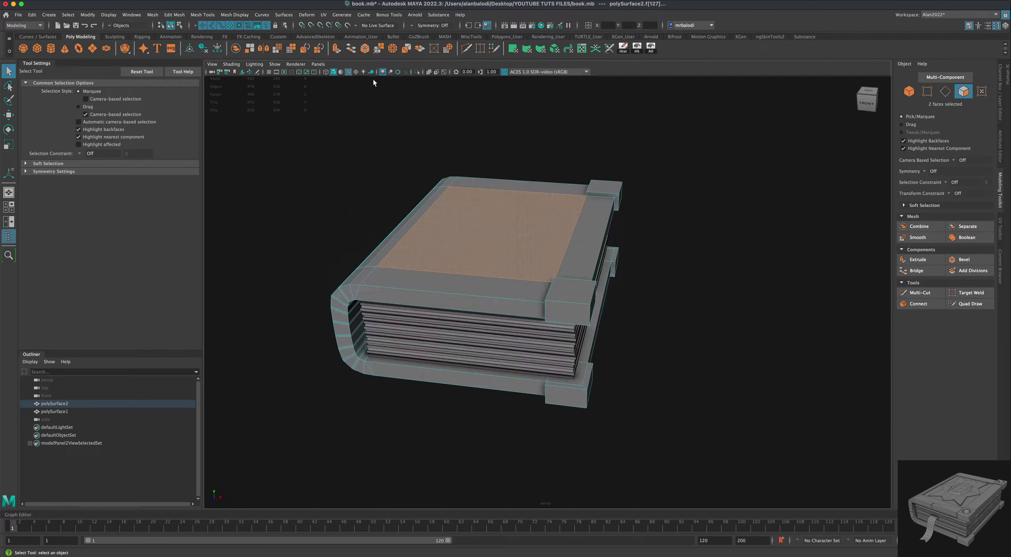
Extrude the selected central faces of both covers inward to form shallow recessed panels, and return to object mode
left_click(337, 49)
left_click_drag(489, 199, 491, 204)
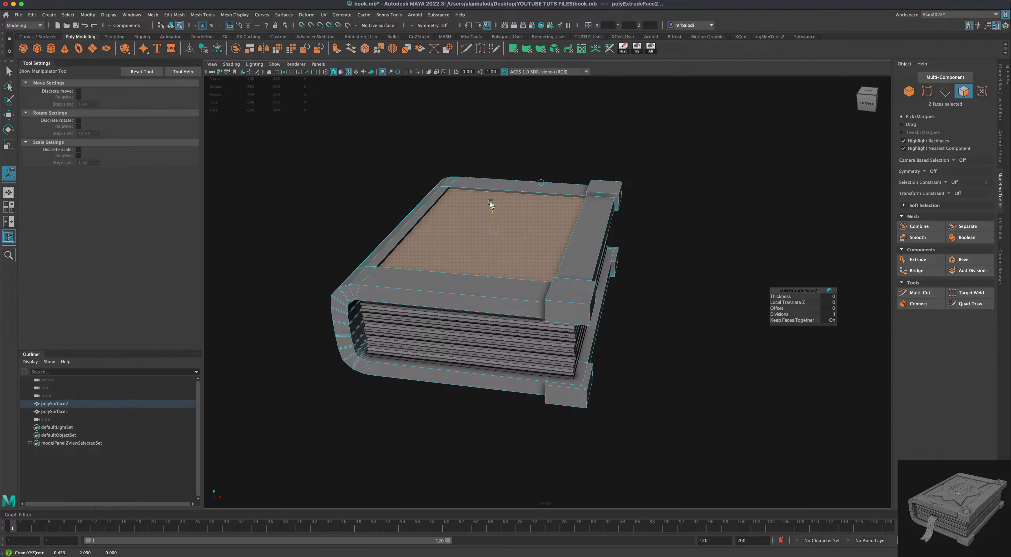
left_click_drag(589, 149, 609, 143, "alt")
right_click_drag(578, 194, 685, 201)
left_click_drag(697, 238, 679, 265, "alt")
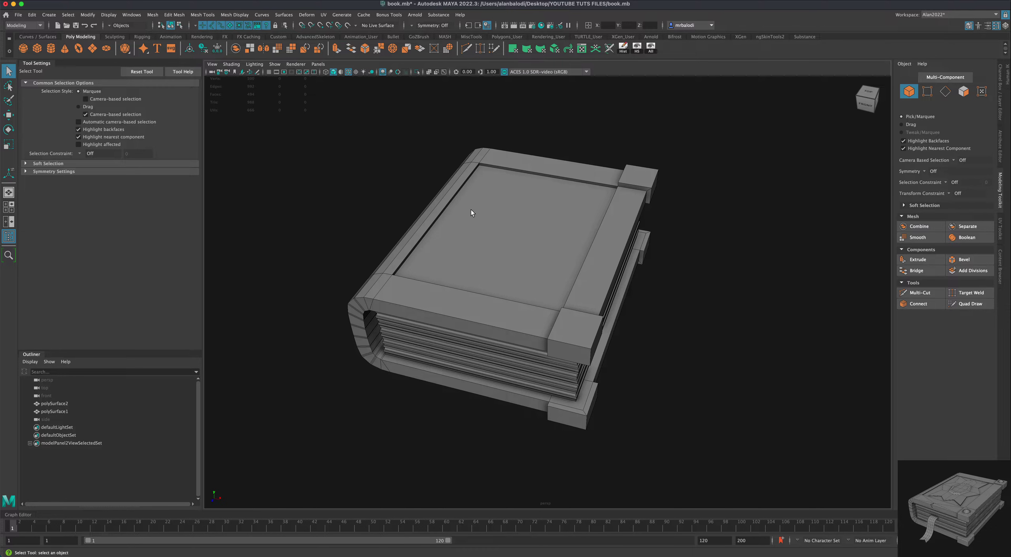
mouse_move(498, 227)
left_mouse_down("alt")
mouse_move(509, 237)
mouse_move(505, 221)
mouse_move(541, 225)
mouse_move(491, 239)
mouse_move(473, 268)
mouse_move(486, 232)
mouse_move(507, 225)
left_mouse_up("alt")
mouse_move(496, 259)
left_mouse_down("alt")
mouse_move(481, 262)
mouse_move(487, 236)
mouse_move(493, 259)
left_mouse_up("alt")
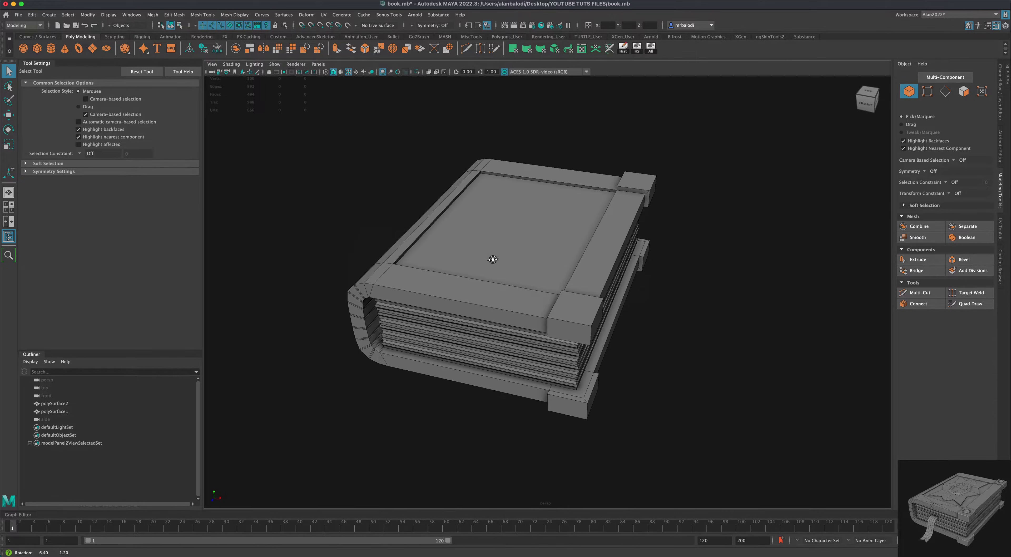
Make the book cover mesh a live surface
left_click(577, 313)
left_click_drag(575, 311, 492, 333, "alt")
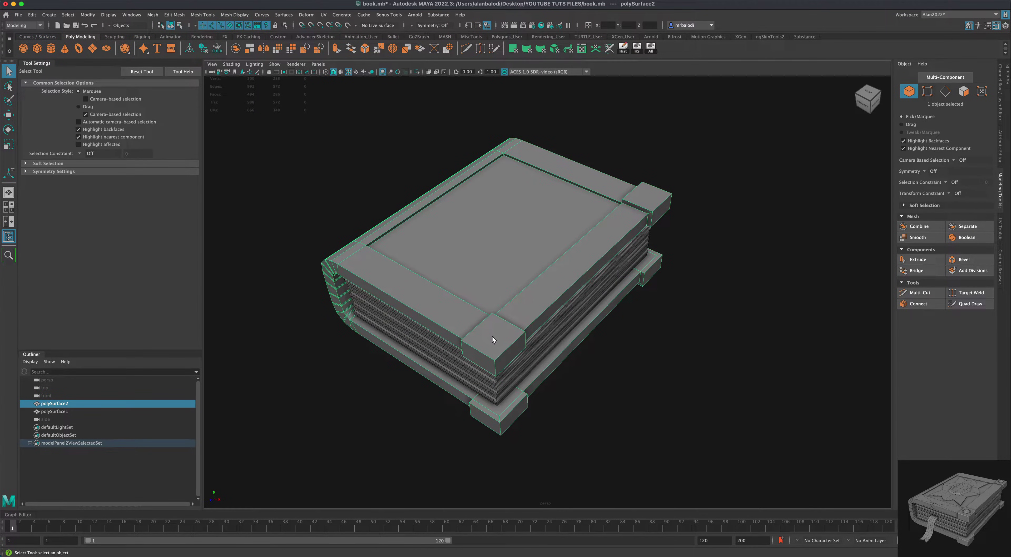
left_click_drag(631, 364, 634, 355, "alt")
middle_click_drag(635, 355, 640, 355, "alt")
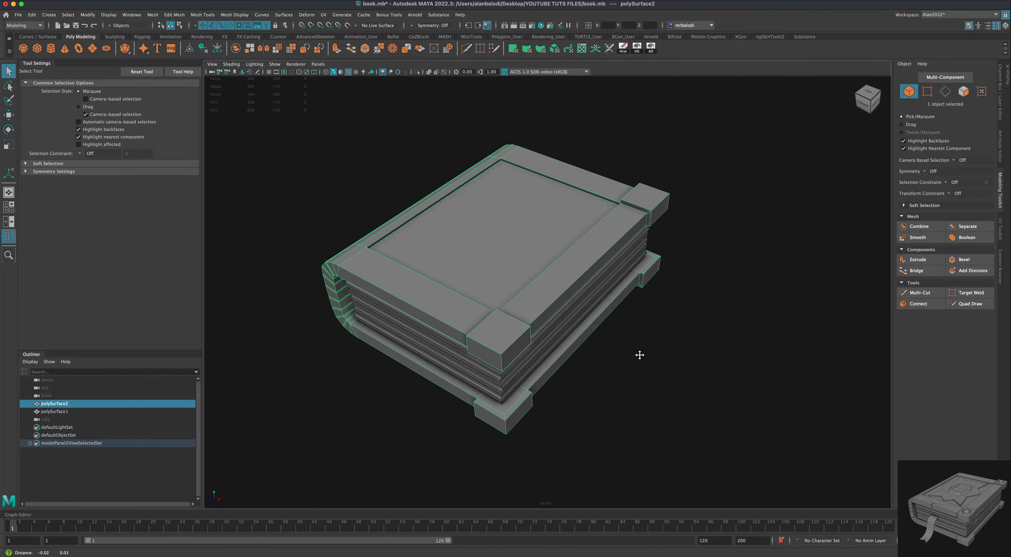
left_click_drag(639, 355, 638, 354, "alt")
left_click_drag(462, 209, 449, 215, "alt")
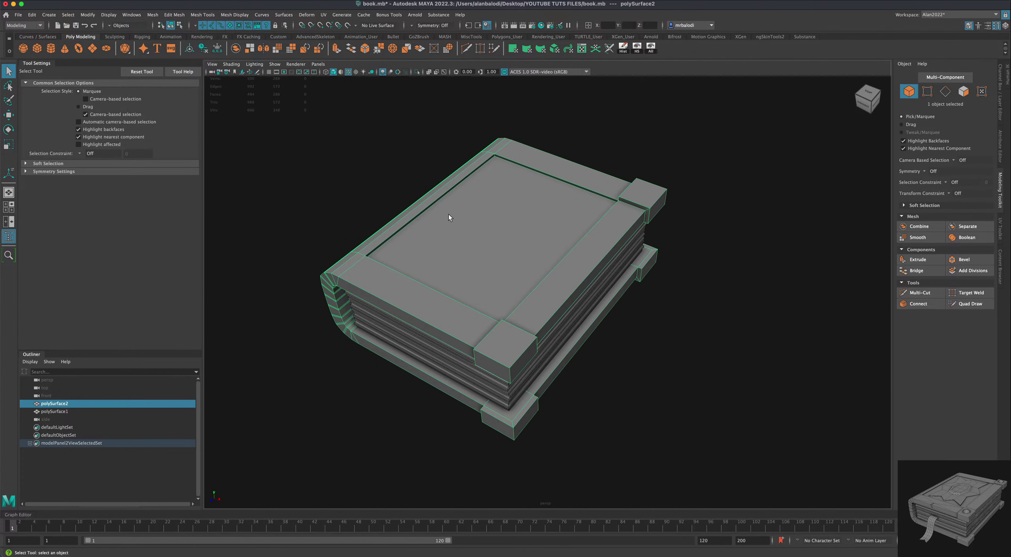
left_click(347, 26)
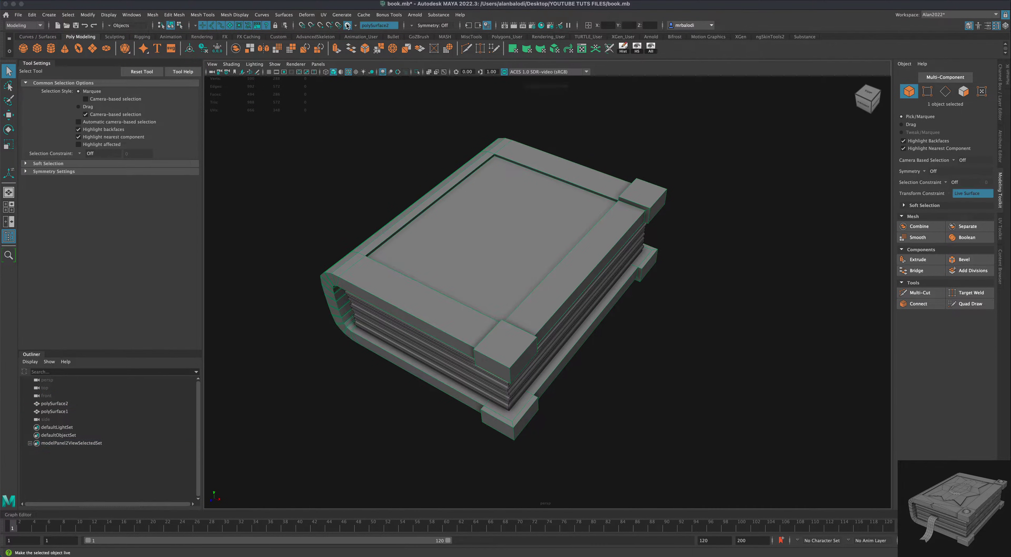
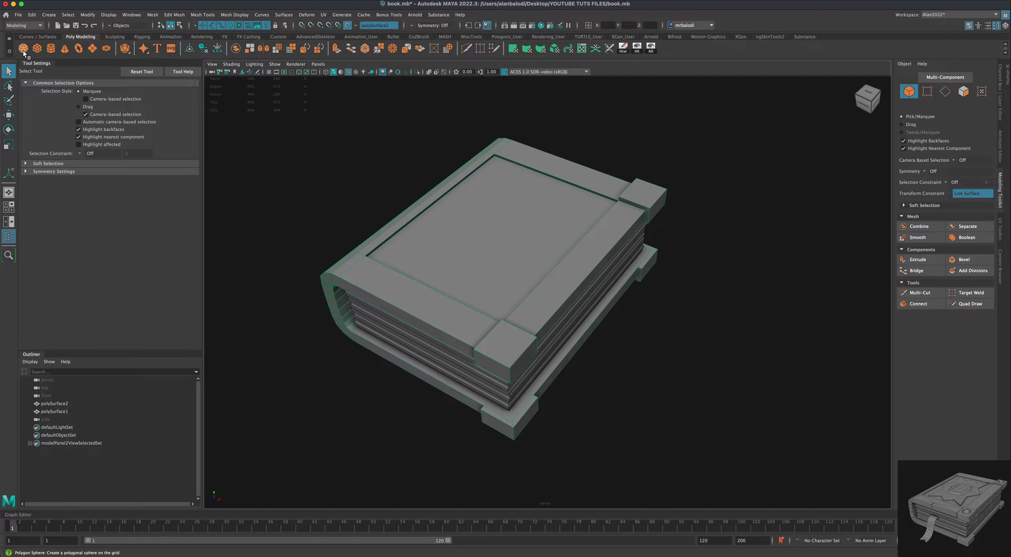
Create a small polygon cube on top of the front cover's nearest corner cap
left_click(38, 49)
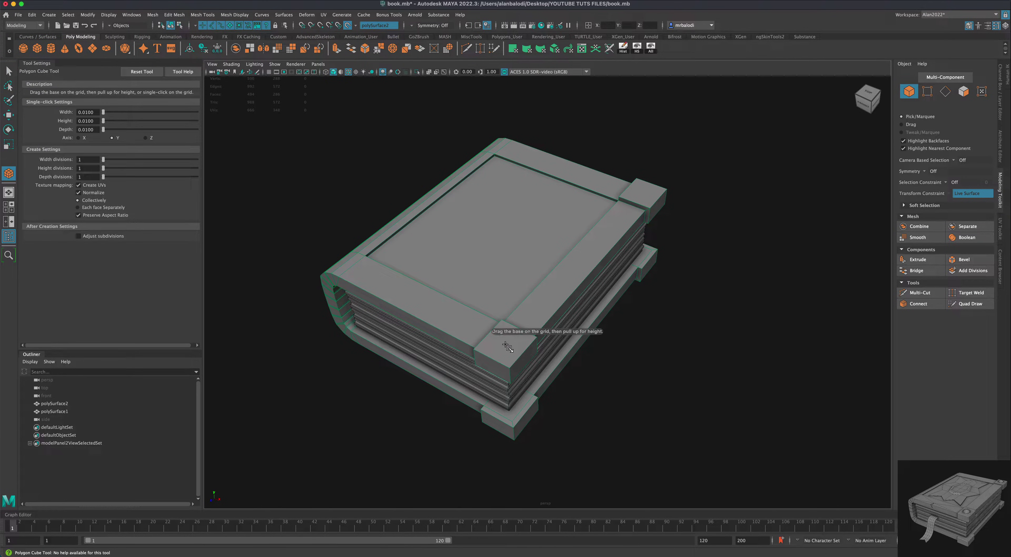
left_click_drag(505, 348, 510, 352)
left_click_drag(700, 404, 700, 397, "alt")
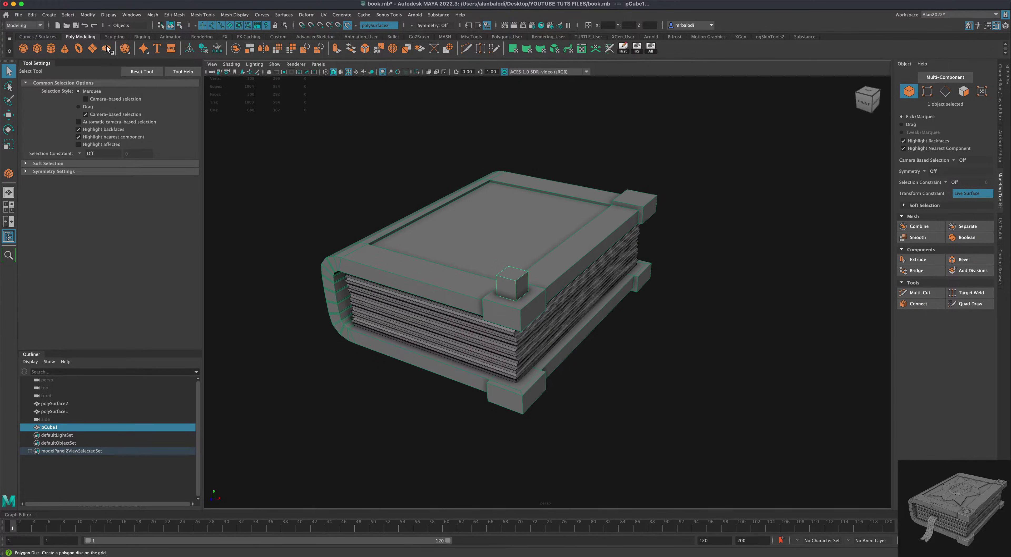
Smooth the small cube into a rounded ball with 1 division
left_click(152, 15)
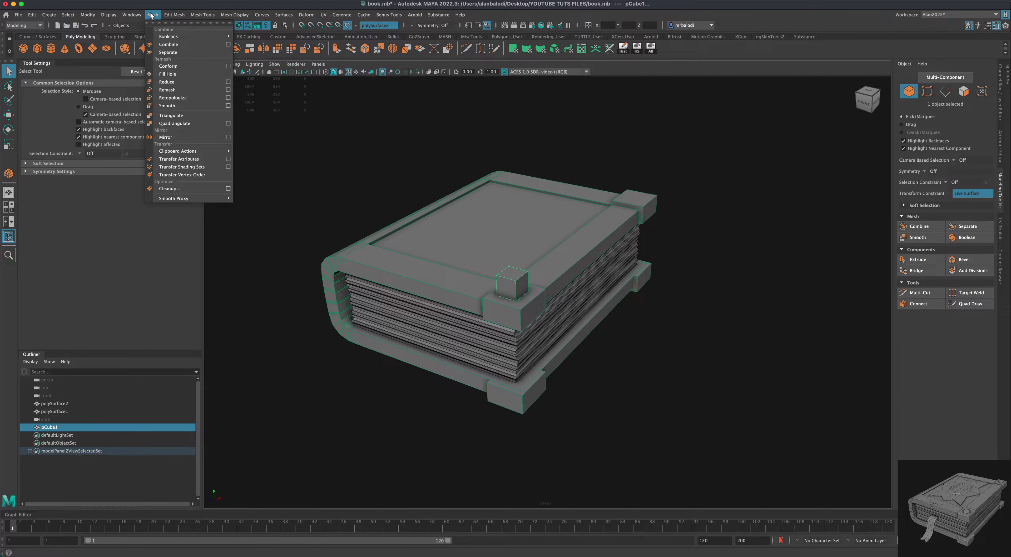
left_click(167, 106)
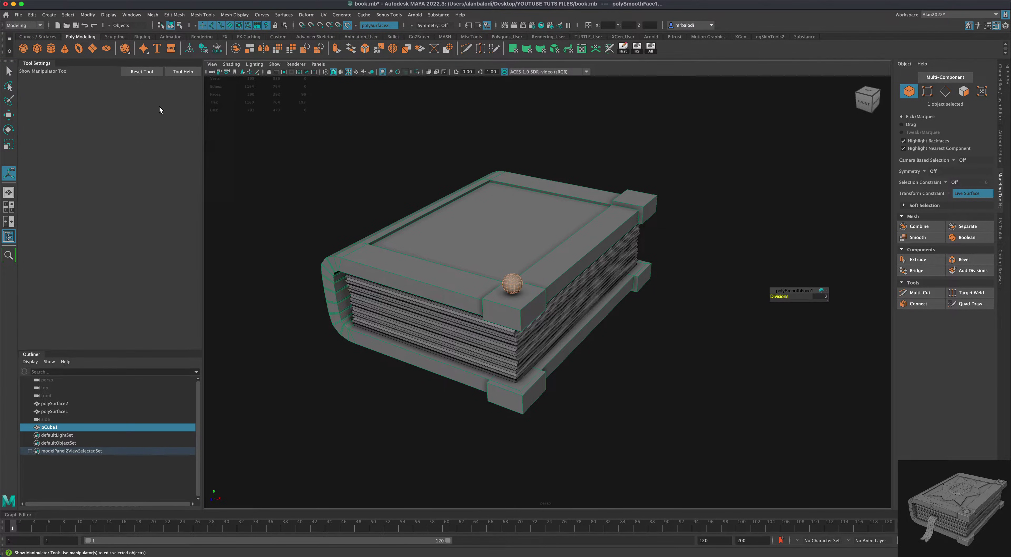
left_click_drag(777, 296, 763, 297)
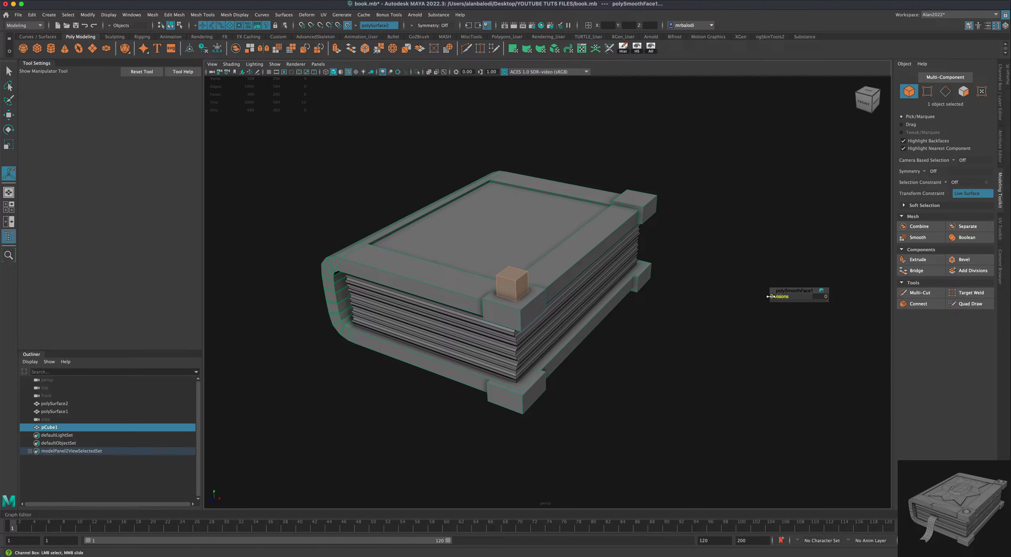
left_click_drag(770, 297, 713, 355)
scroll(719, 371, "up", 3)
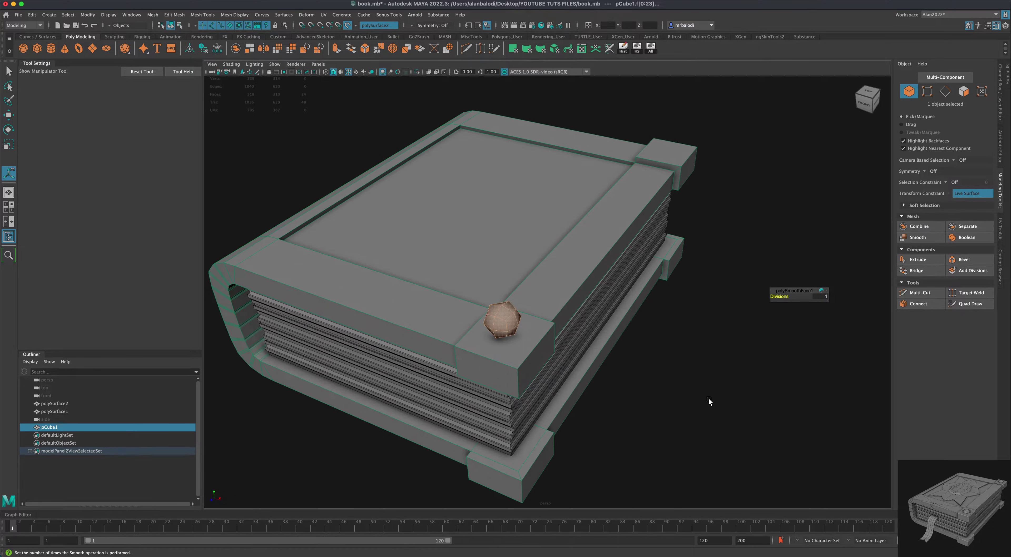
left_click_drag(709, 401, 703, 356, "alt")
scroll(716, 399, "up", 3)
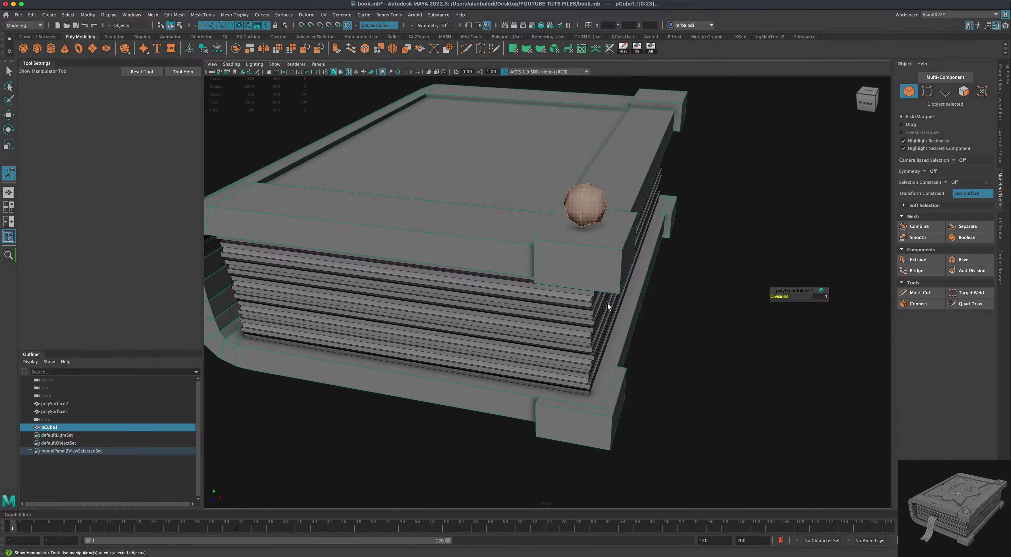
left_click_drag(356, 154, 589, 275, "alt")
middle_click_drag(668, 322, 704, 340, "alt")
key("q")
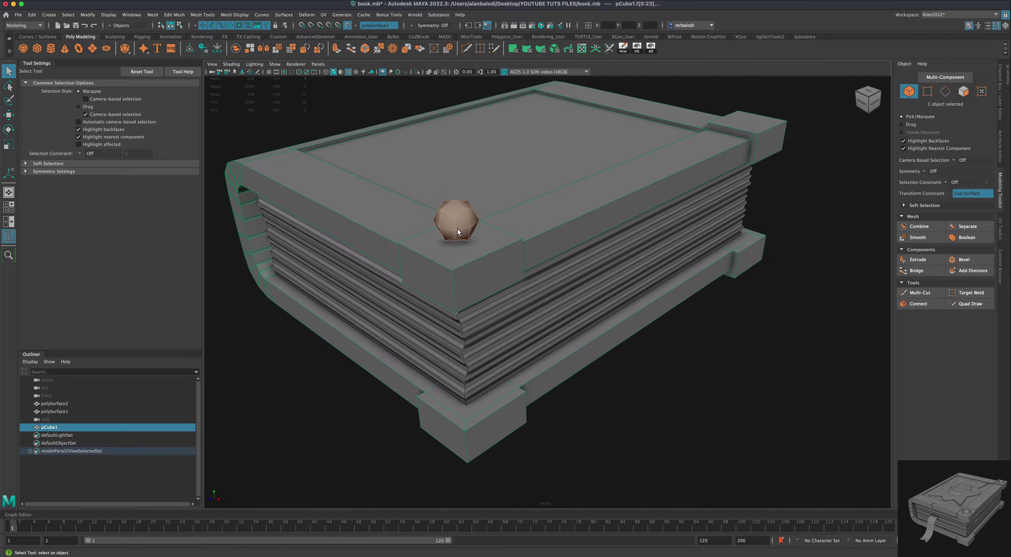
Turn off the live surface on the cover mesh
left_click_drag(458, 231, 460, 228, "alt")
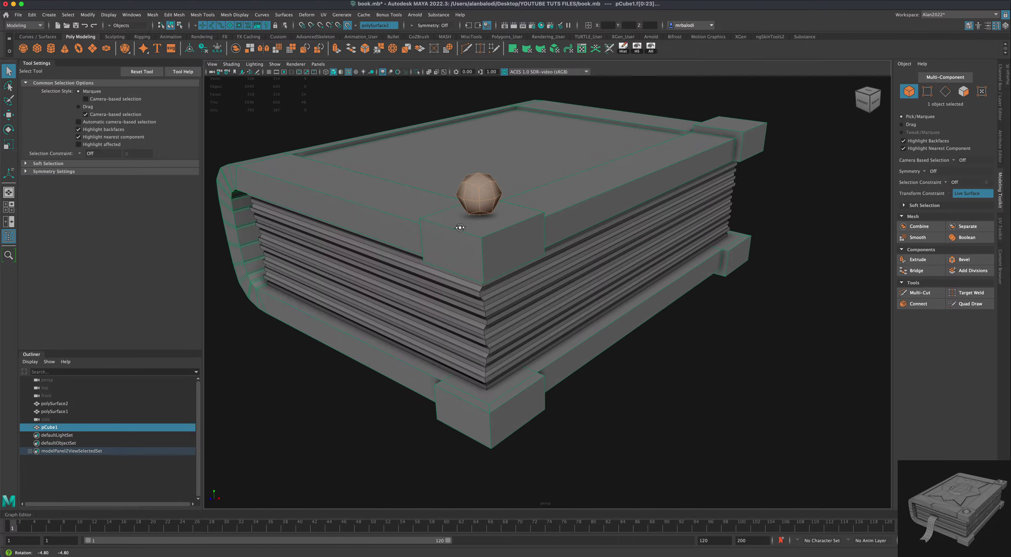
left_click(348, 26)
left_click_drag(393, 156, 394, 161, "alt")
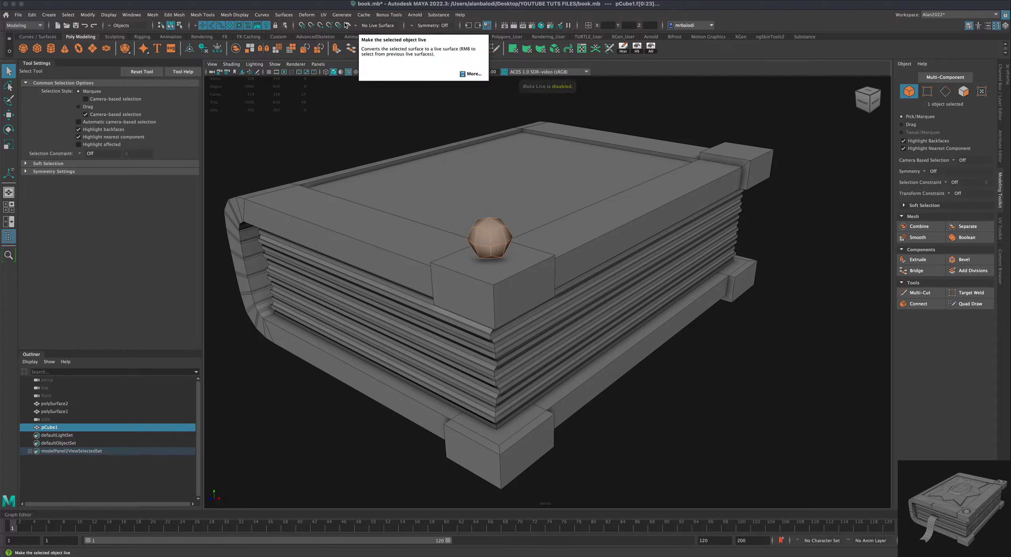
Delete the lower faces of the rounded cube so that only a dome is left
right_click(487, 237)
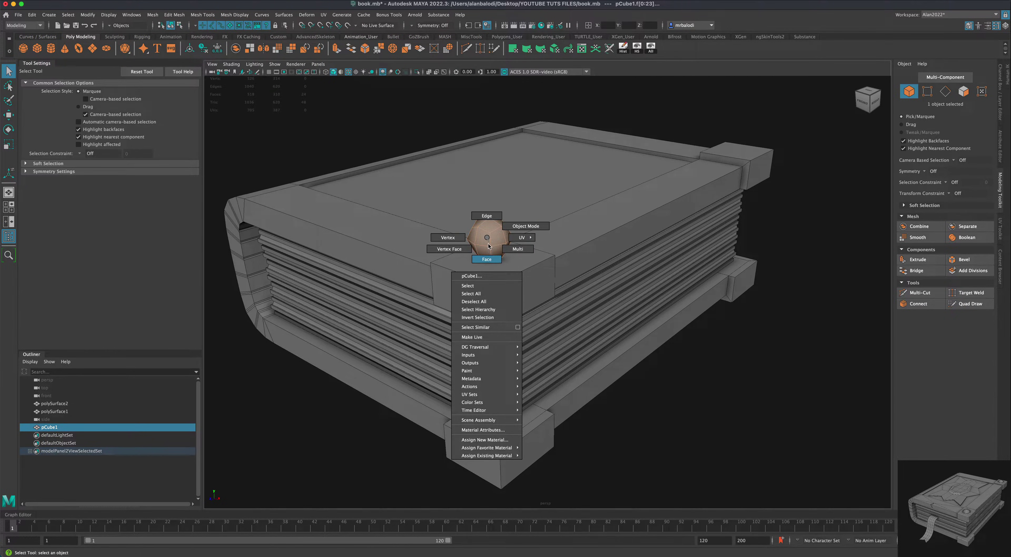
left_click(489, 257)
left_click_drag(512, 222, 515, 218, "alt")
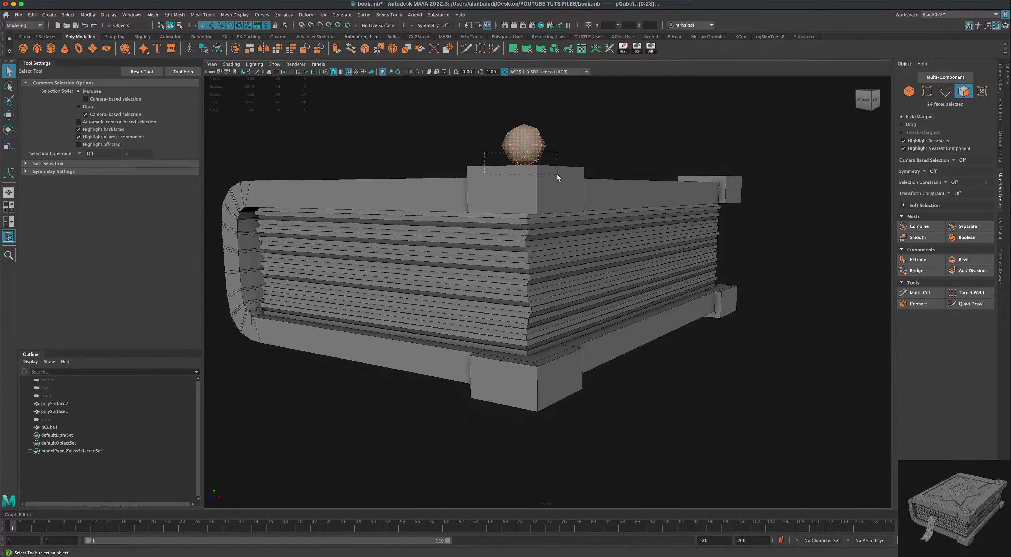
left_click_drag(557, 175, 561, 177)
key("Delete")
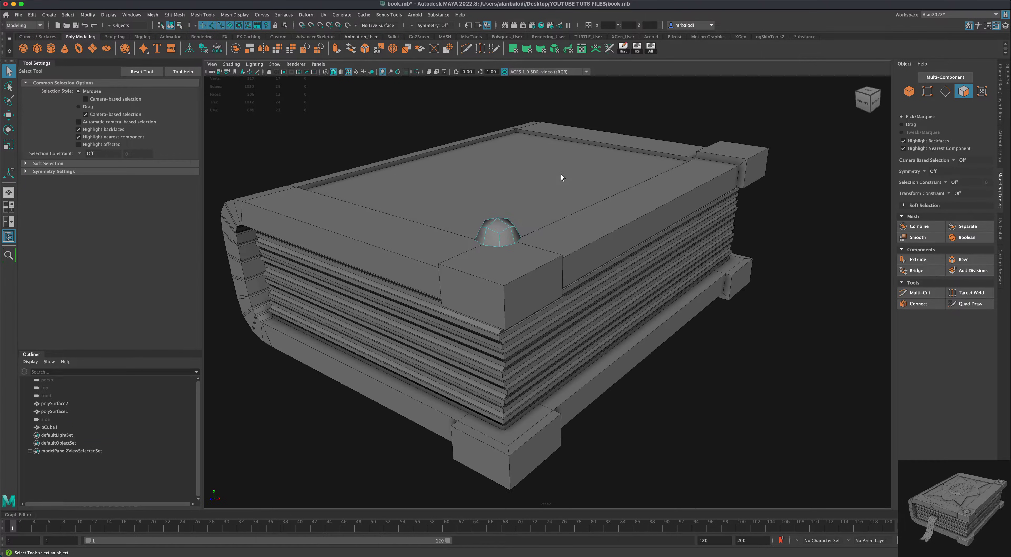
Return the dome to object mode and lower it along Y onto the corner cap, to about 2.26
right_click(503, 232)
left_click(506, 223)
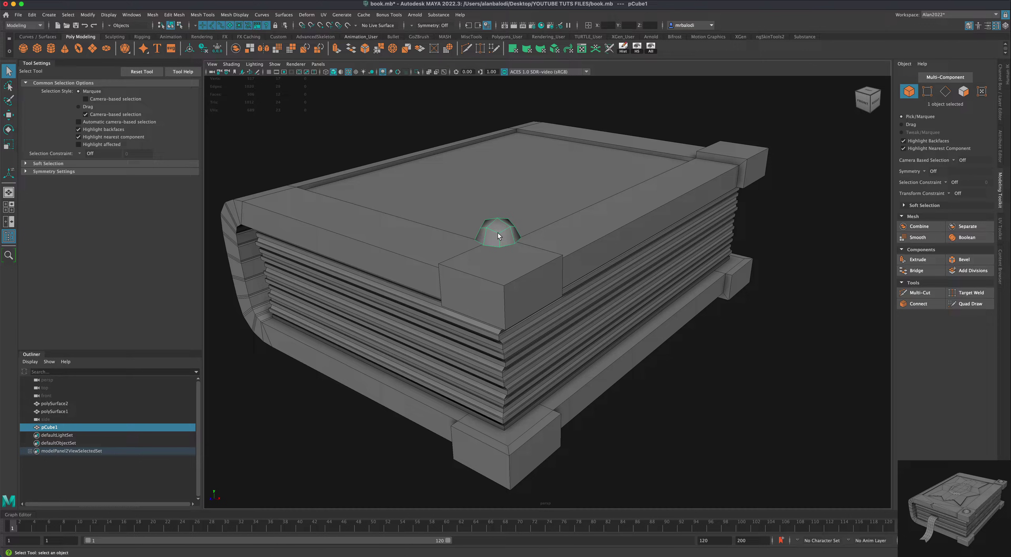
left_click(7, 114)
left_click_drag(497, 205, 499, 226)
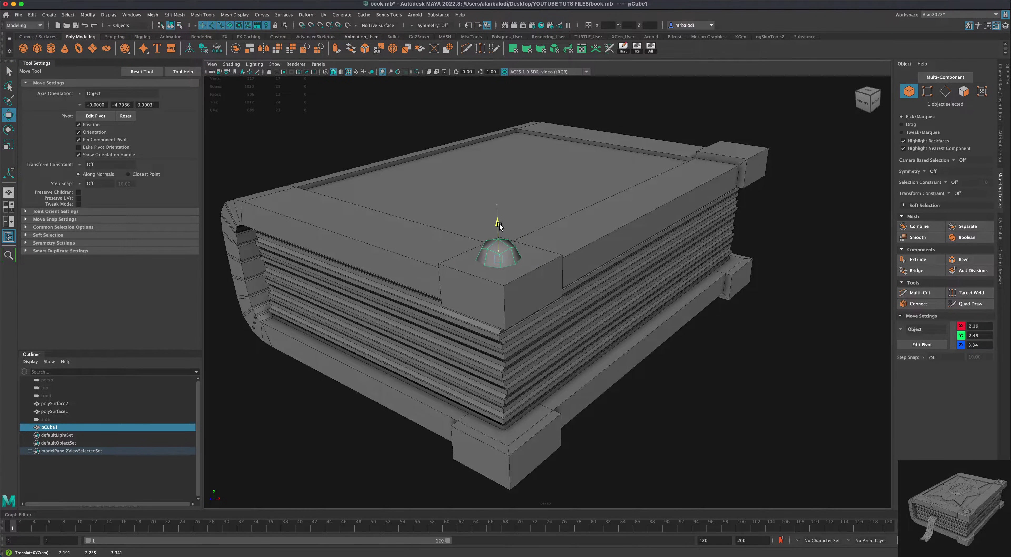
Extrude the dome's bottom border edge loop outward by about 0.07 to form a flat rim
scroll(501, 236, "up", 5)
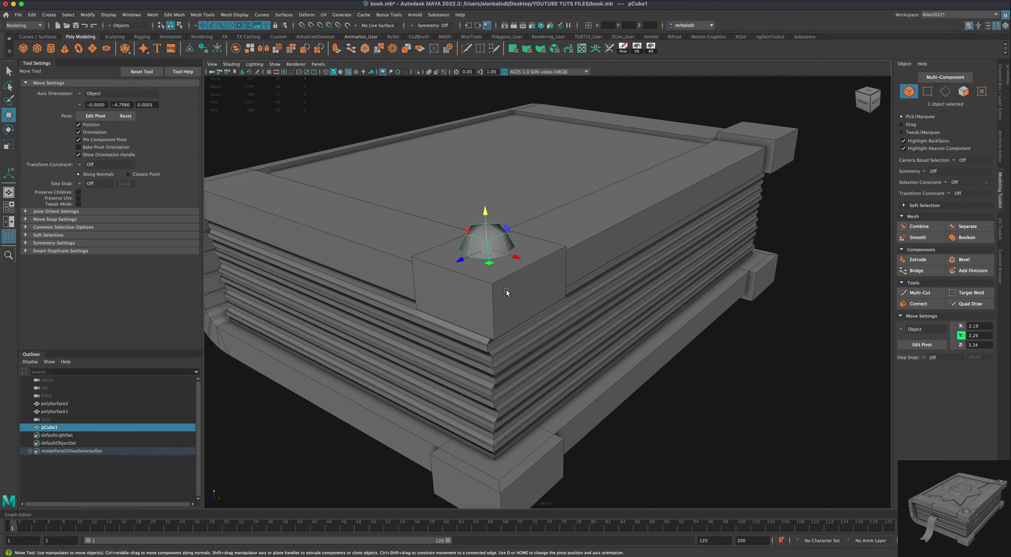
right_click(518, 264)
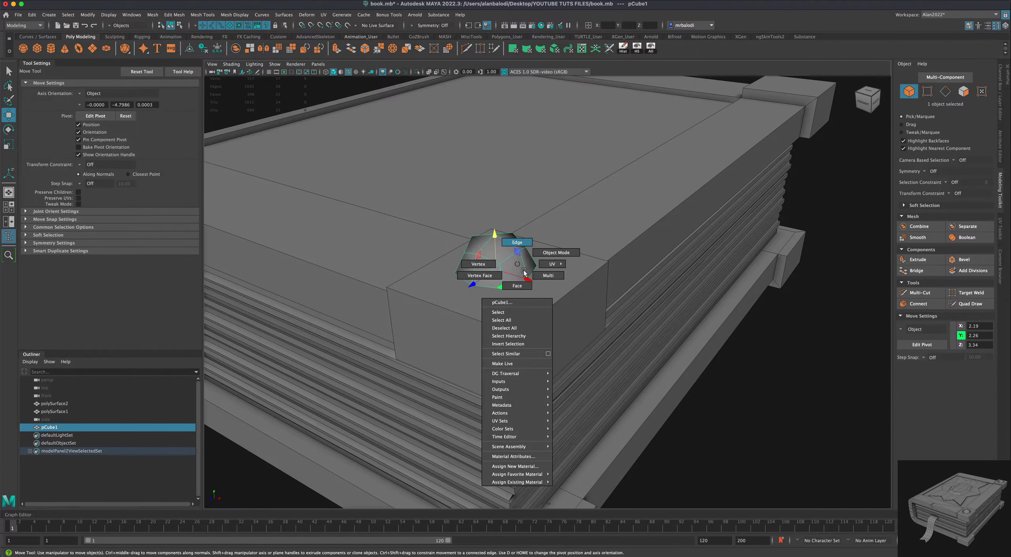
right_click_drag(517, 264, 517, 243)
double_click(518, 282)
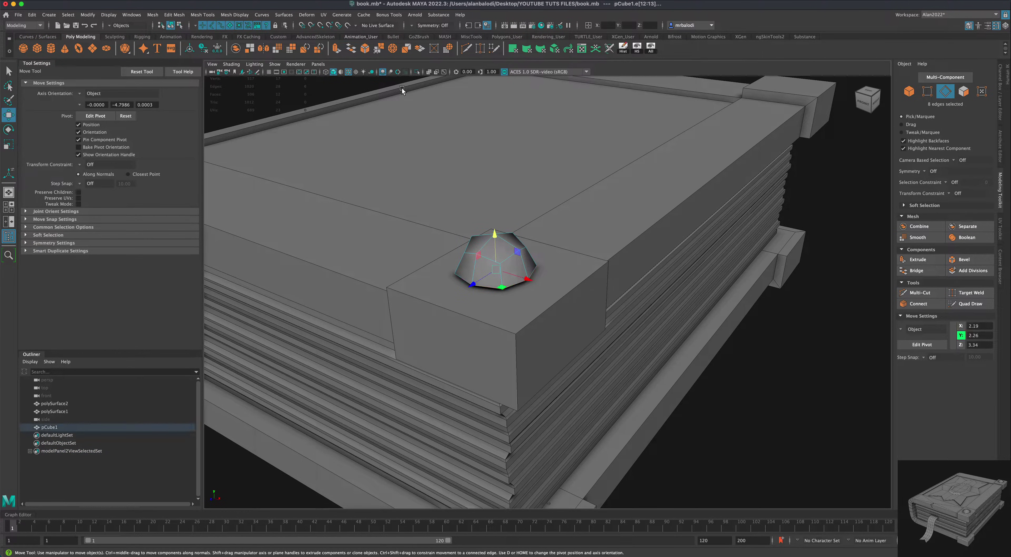
key("ctrl+e")
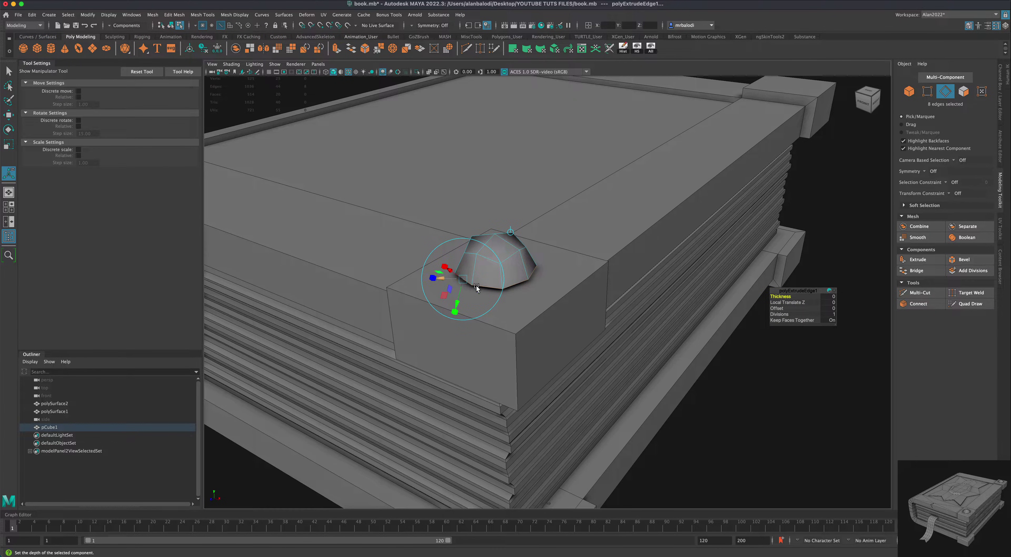
left_click_drag(442, 278, 432, 279)
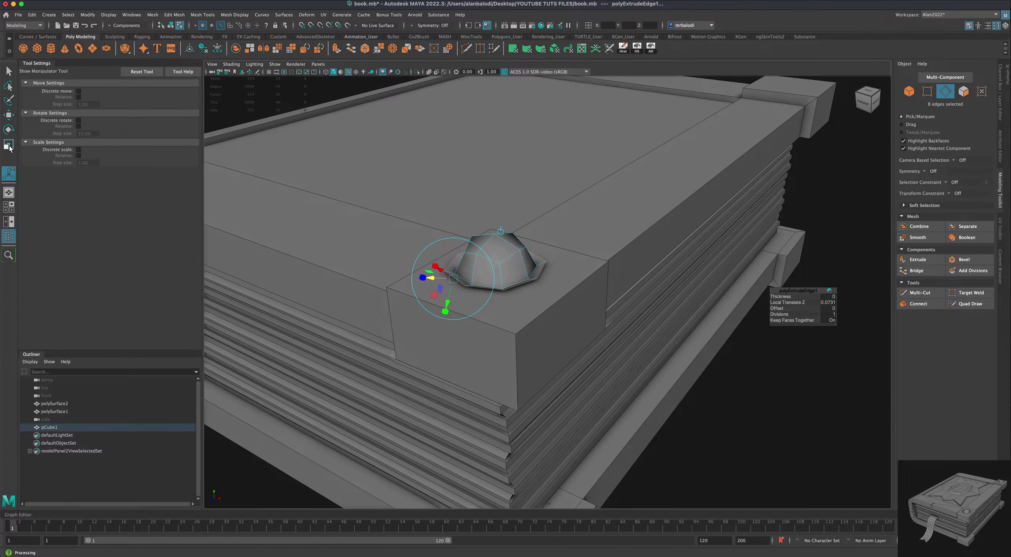
Extrude the rim's outer edges down into the top of the corner cap
key("ctrl+e")
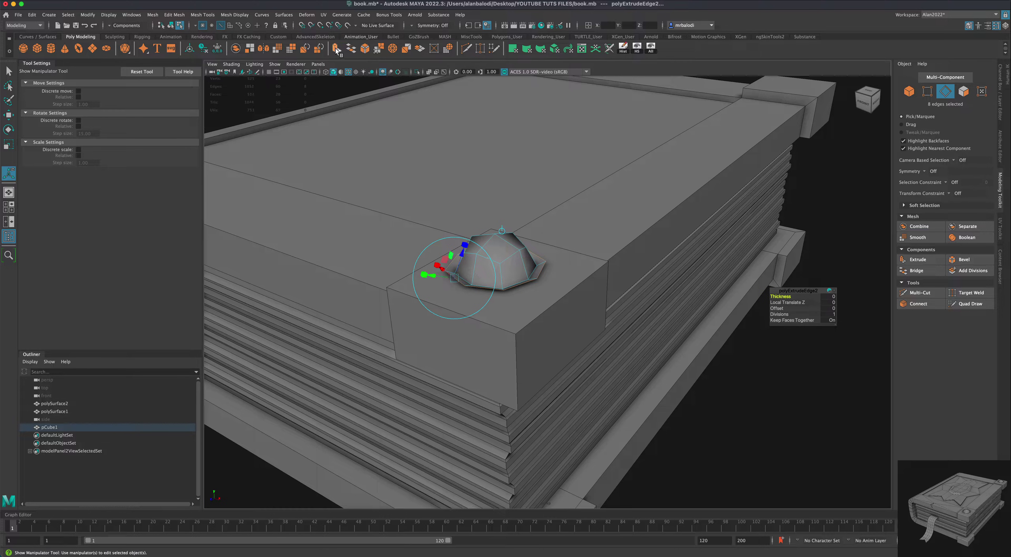
left_click_drag(458, 254, 457, 269)
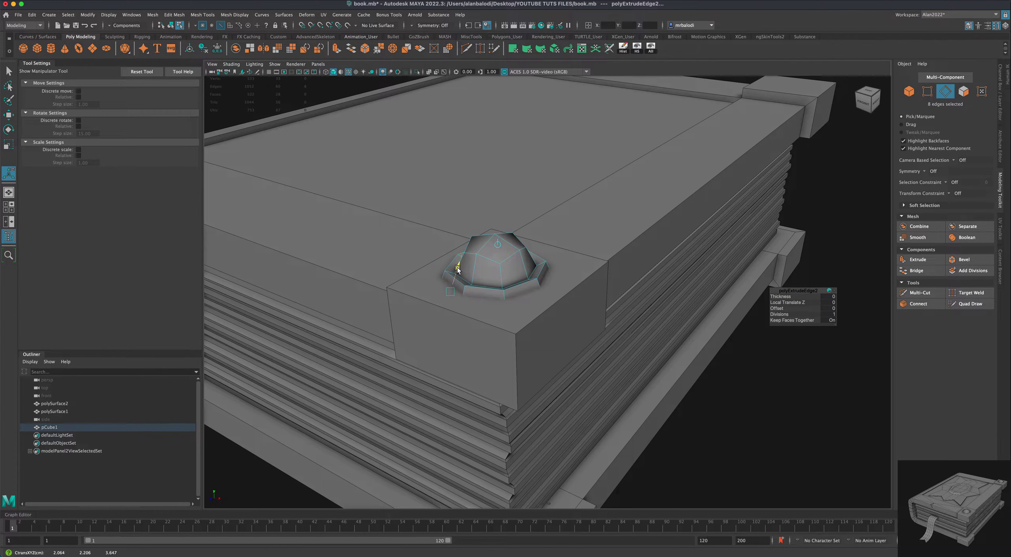
key("q")
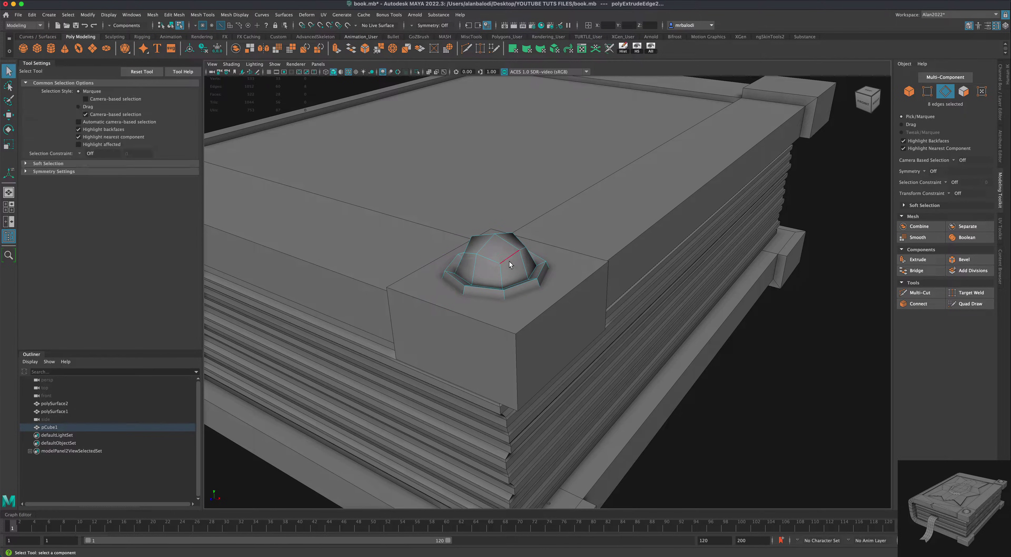
Flatten the whole stud slightly by scaling it along Y in object mode, and deselect it
right_click_drag(510, 261, 544, 251)
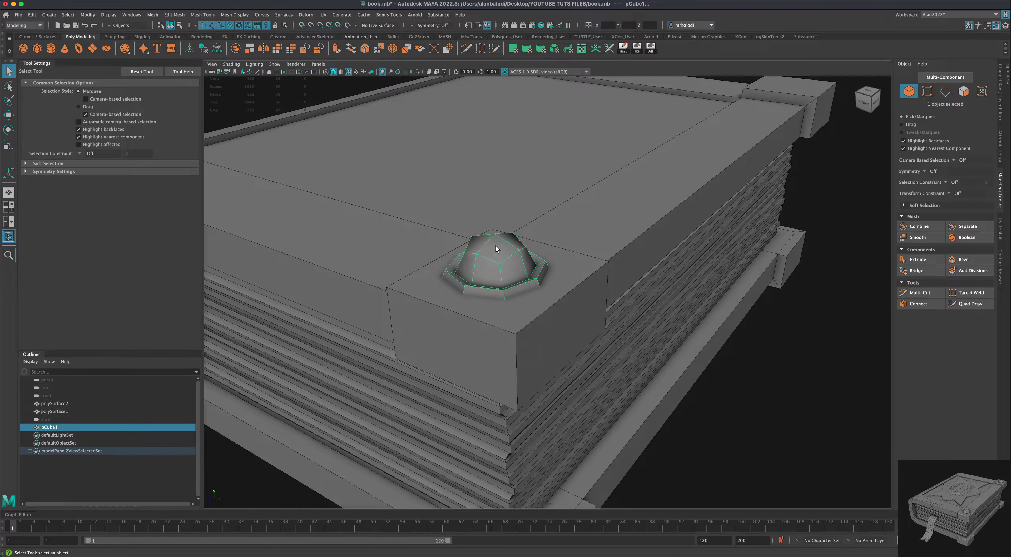
left_click(8, 144)
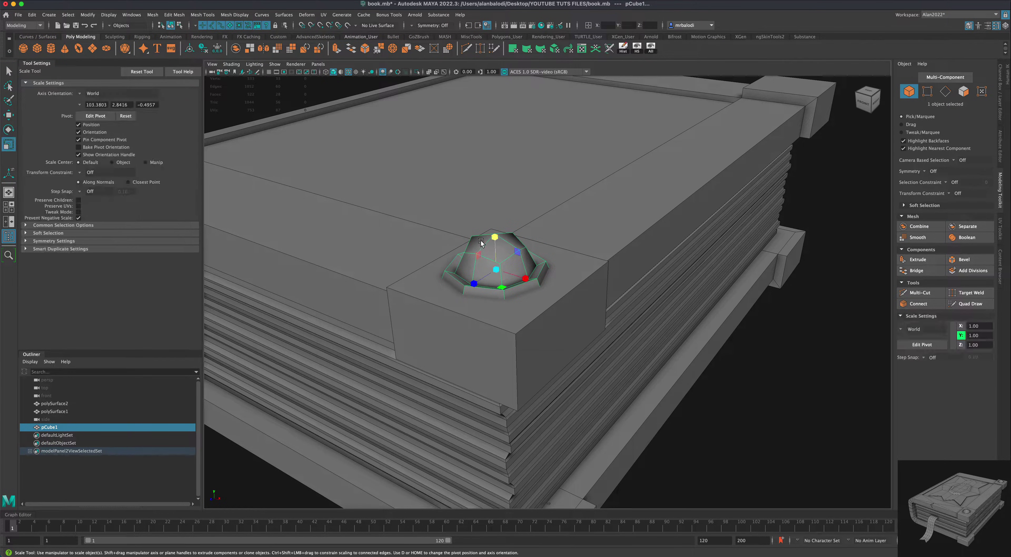
left_click_drag(494, 239, 492, 251)
left_click(12, 74)
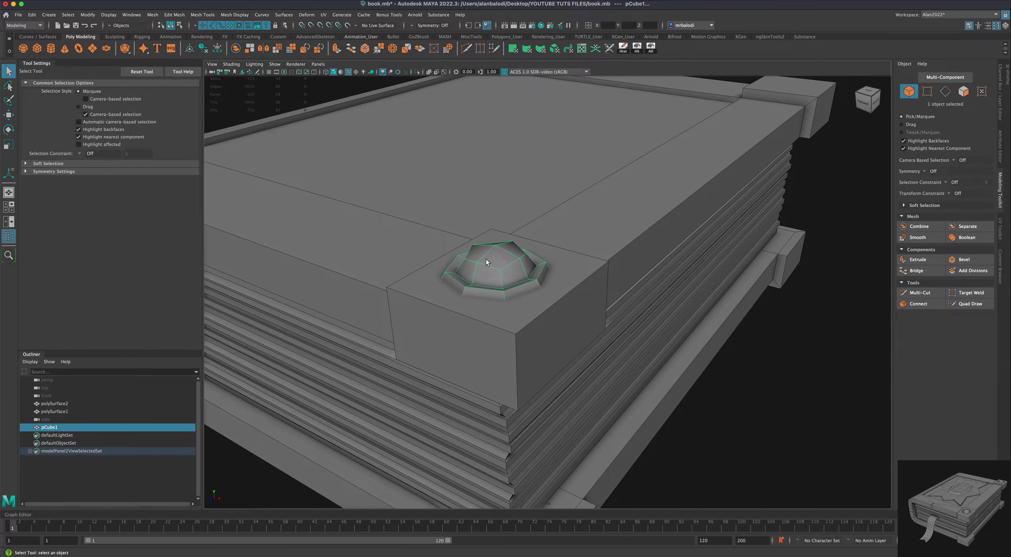
right_click_drag(503, 256, 554, 255)
left_click(802, 347)
scroll(796, 363, "down", 4)
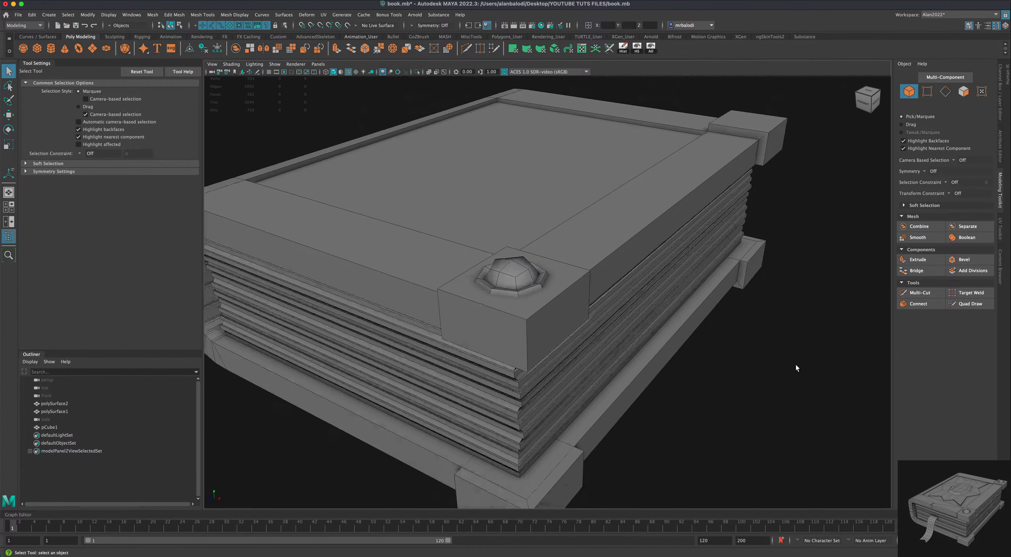
Select the domed stud on the top cover's front corner cap and switch to a full top view of the book
left_click_drag(796, 364, 726, 335, "alt")
scroll(776, 376, "down", 6)
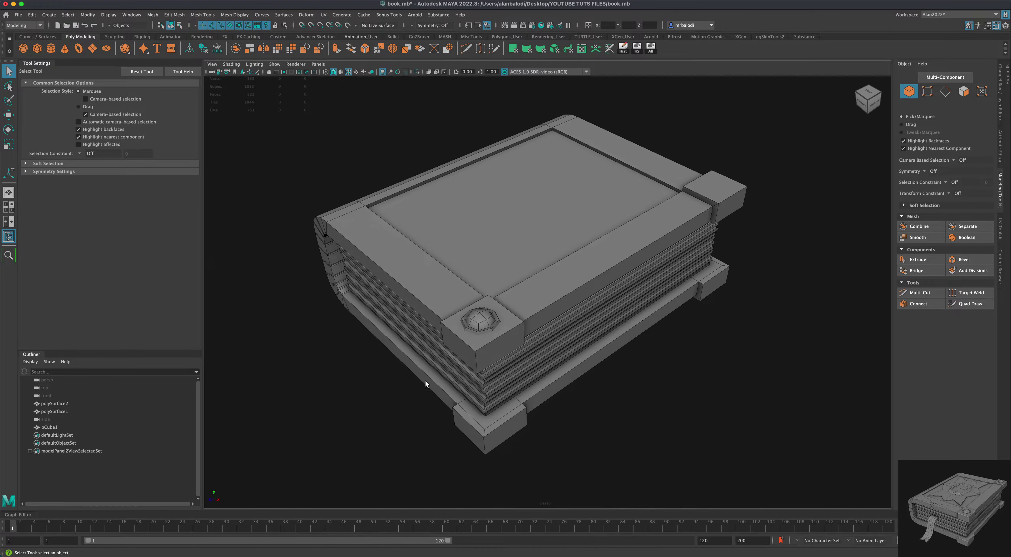
scroll(463, 356, "up", 2)
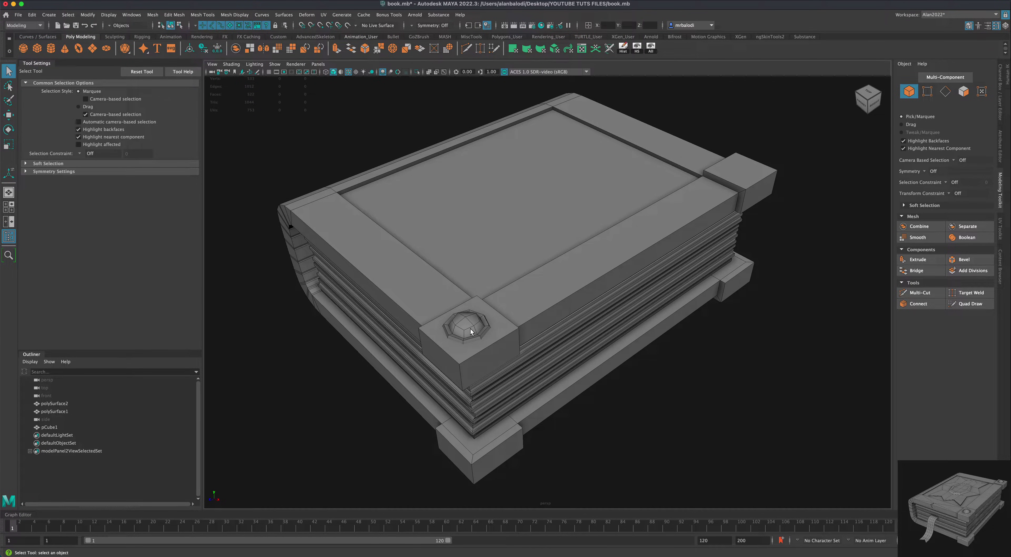
left_click_drag(463, 325, 497, 341, "alt")
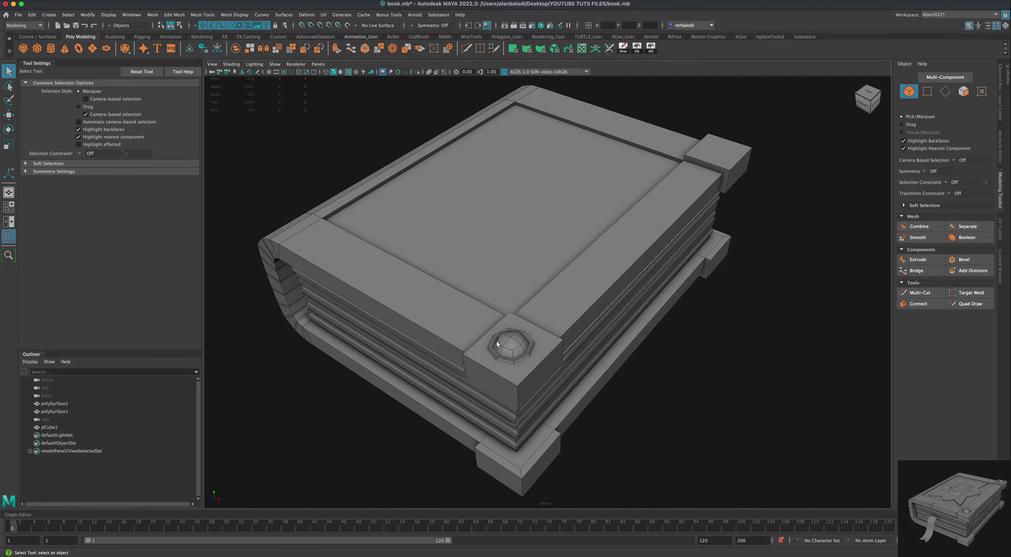
left_click(508, 345)
left_click_drag(713, 400, 638, 401, "alt")
key("space")
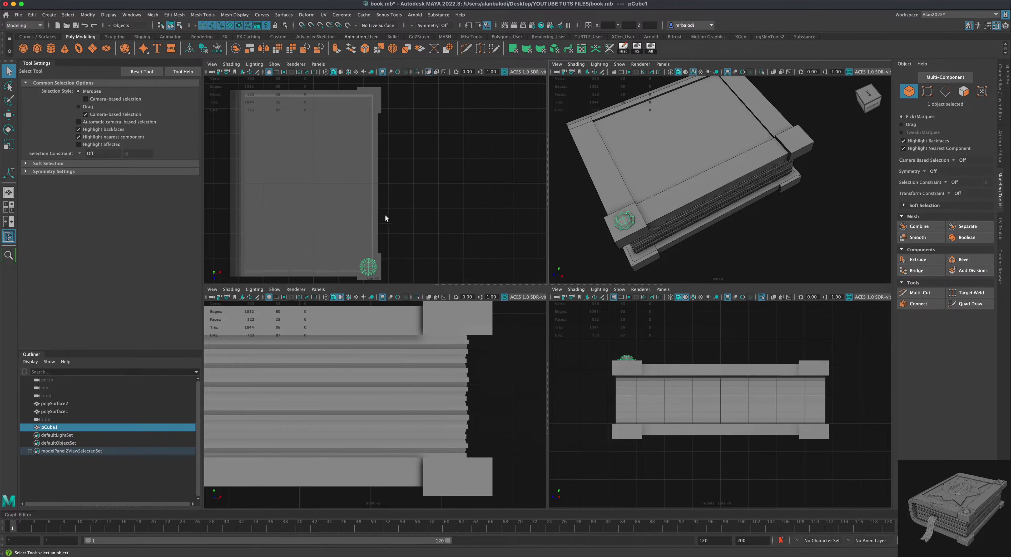
key("space")
scroll(574, 270, "up", 1)
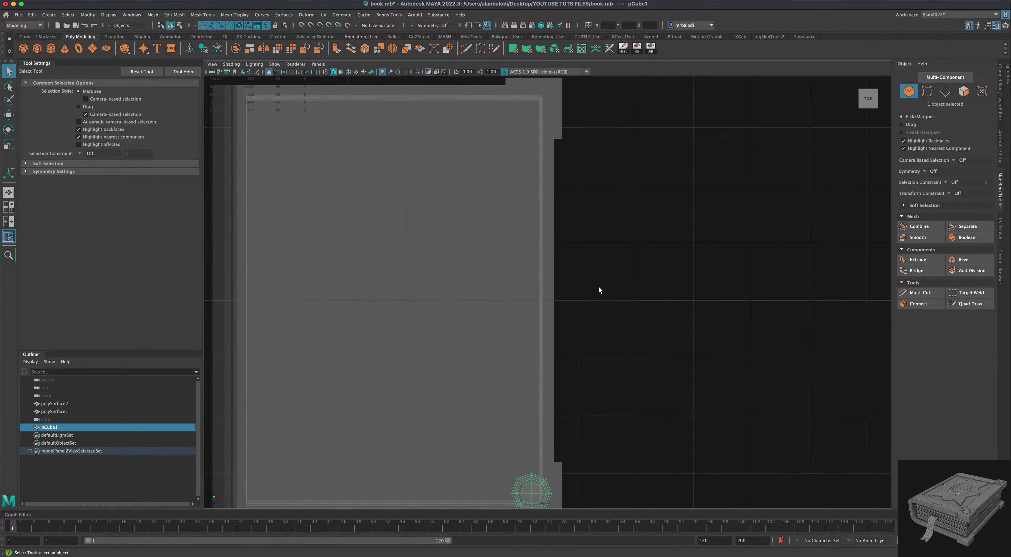
scroll(422, 127, "down", 5)
scroll(446, 153, "up", 1)
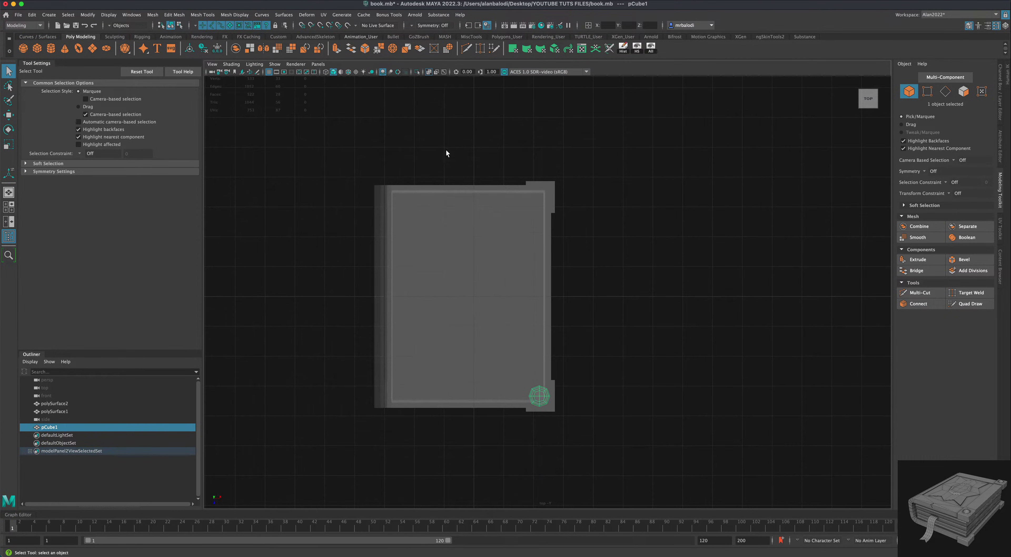
Turn off X-ray and turn on wireframe on shaded in the top view
left_click(430, 72)
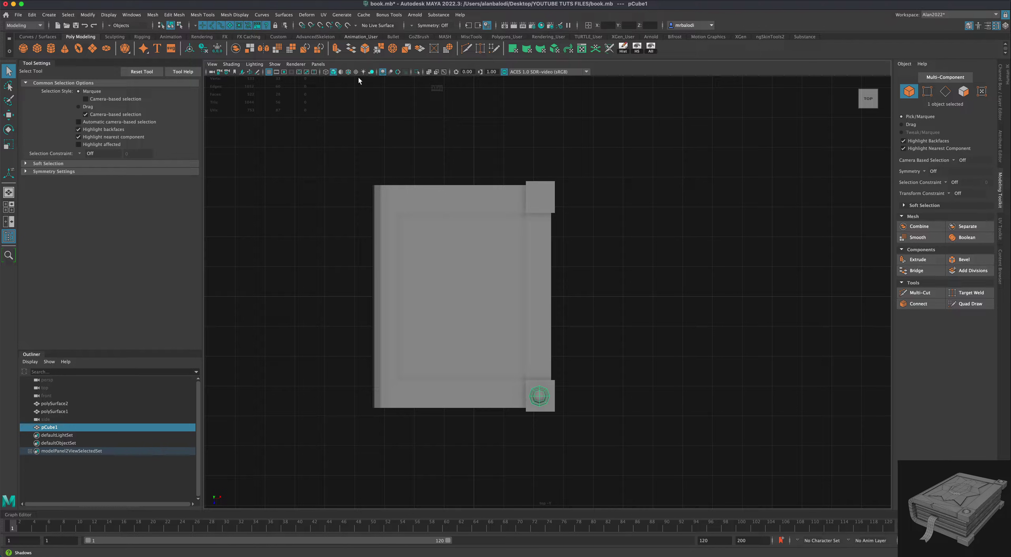
left_click(348, 72)
scroll(664, 320, "up", 4)
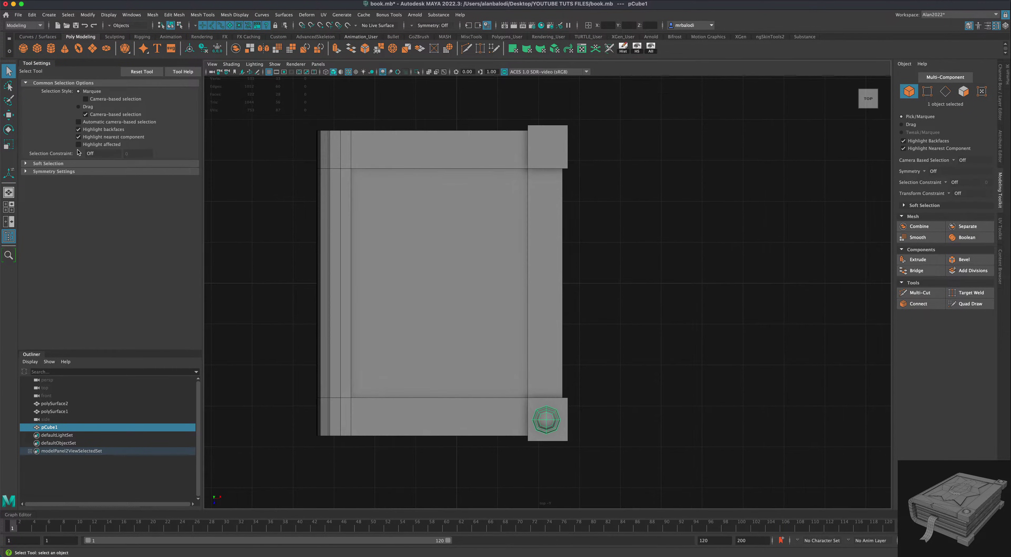
Centre the stud on its corner cap, and place a duplicate on the other top corner cap at about Z -3.29
left_click(8, 116)
left_click_drag(575, 444, 575, 449)
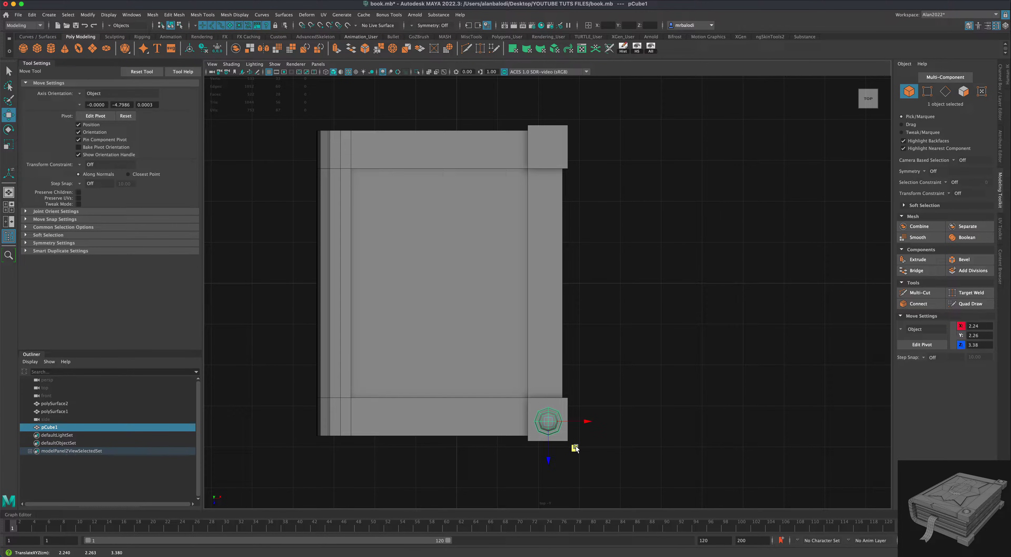
key("ctrl+d")
left_click_drag(549, 452, 551, 184)
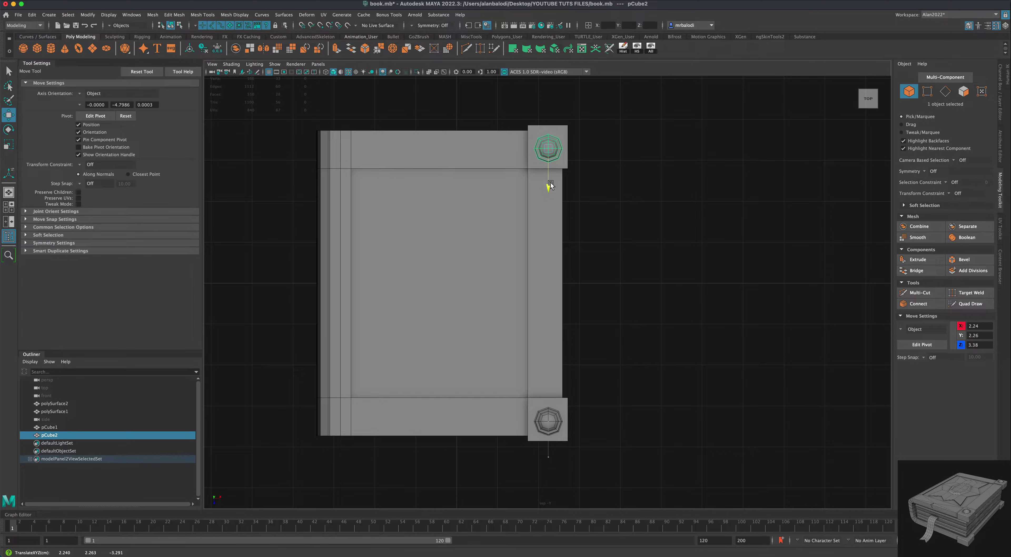
key("q")
key("space")
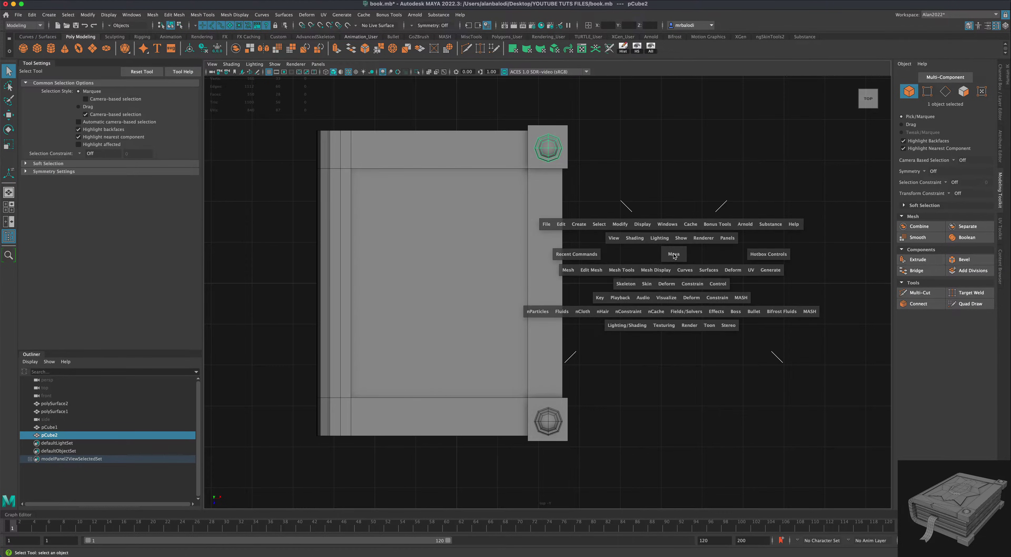
key("space")
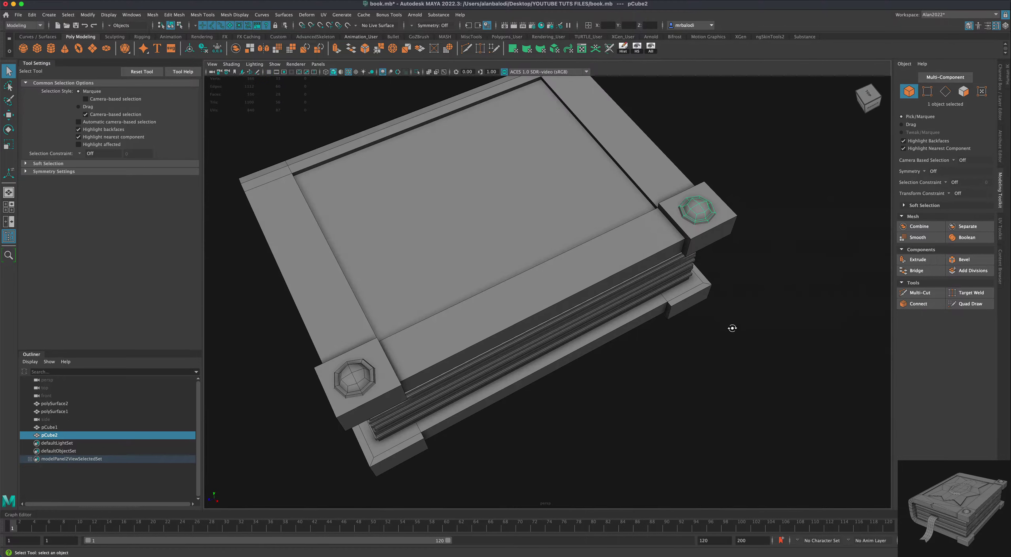
Combine the two studs on the top cover into one mesh
left_click_drag(732, 328, 680, 390, "alt")
left_click(731, 346)
left_click(414, 355)
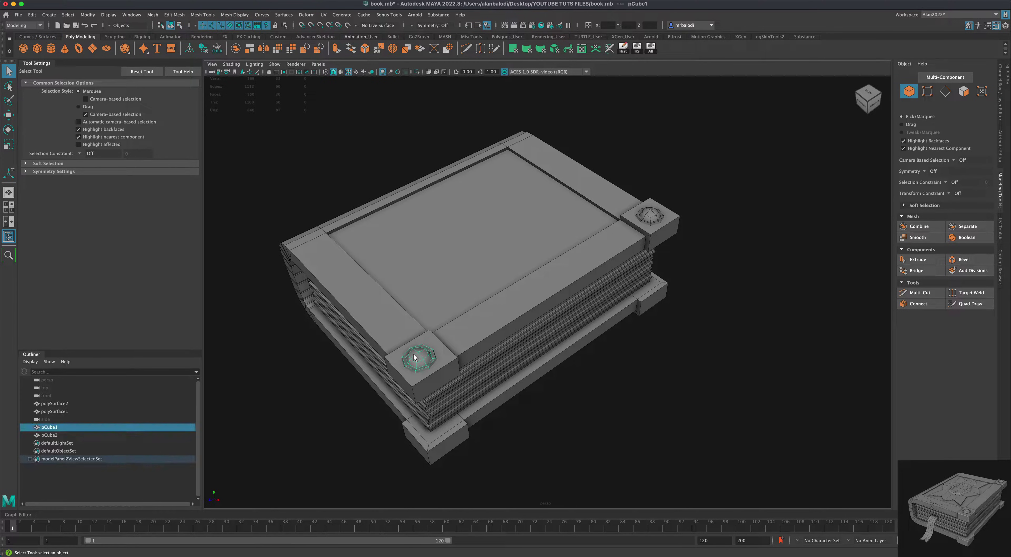
left_click(651, 216, "shift")
left_click(235, 48)
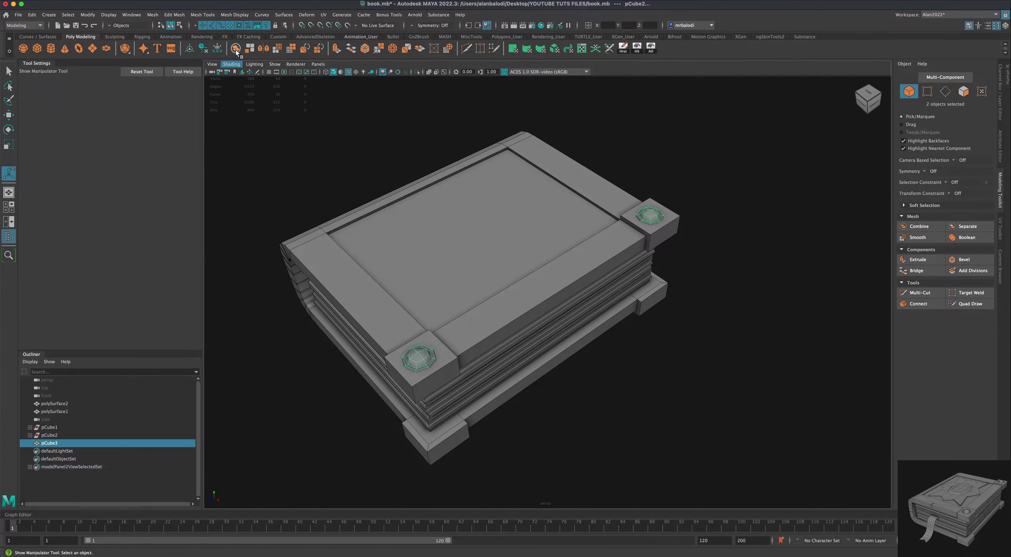
Duplicate the combined studs and lower the copy along Y below the book, to about -1.39
left_click_drag(291, 142, 315, 154, "alt")
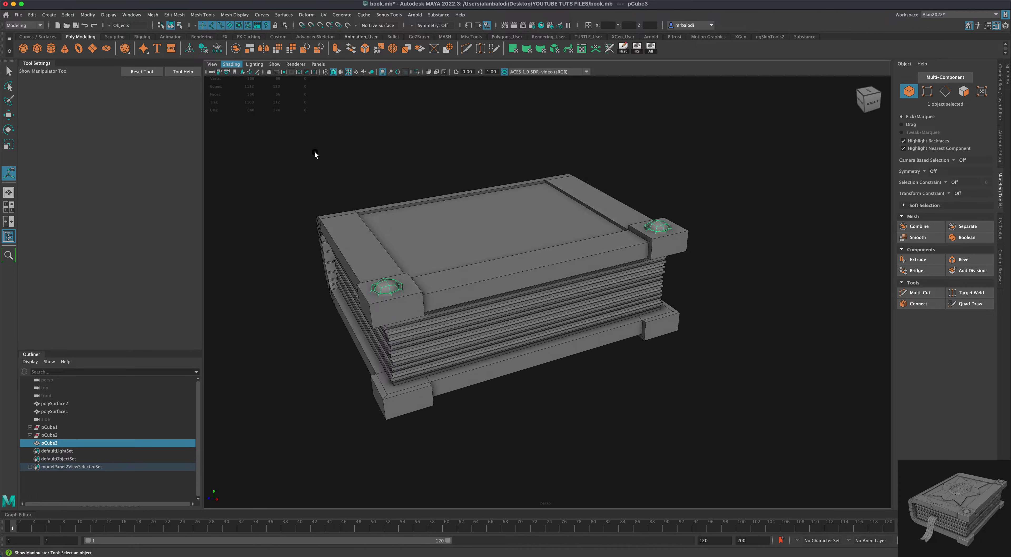
key("ctrl+d")
key("w")
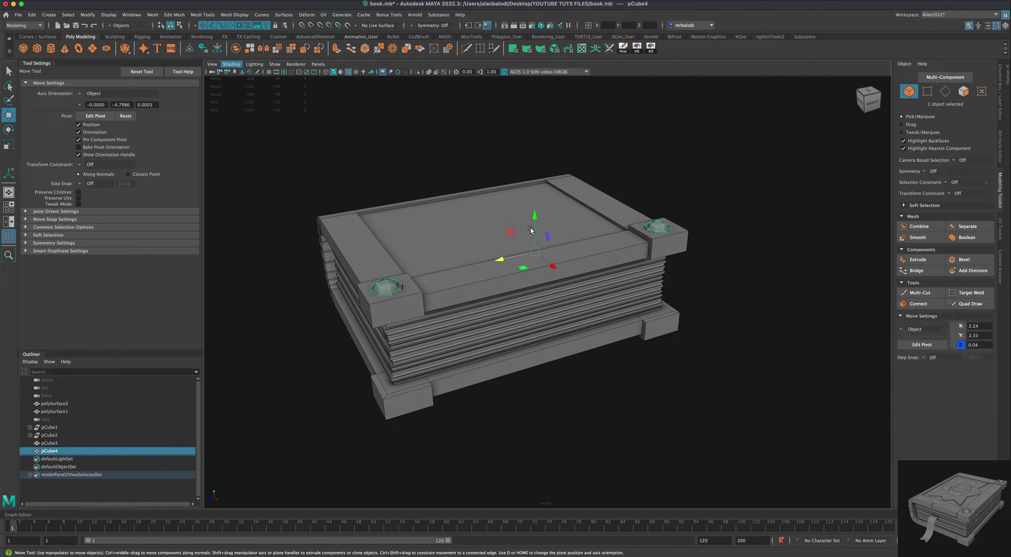
left_click_drag(534, 215, 536, 357)
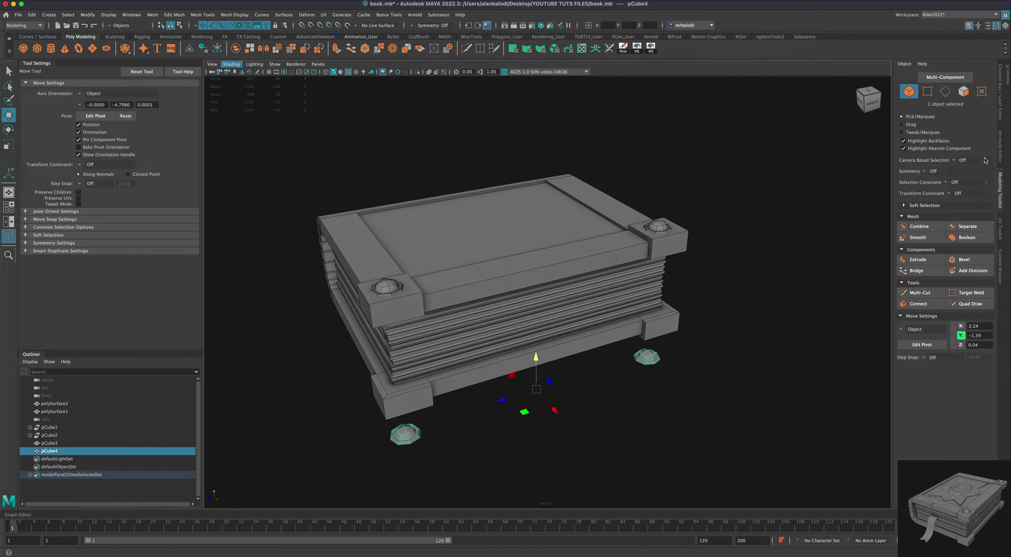
Flip the duplicated studs with Scale Y -1 and move them onto the bottom corner caps, at about Translate Y -2.98
left_click(999, 112)
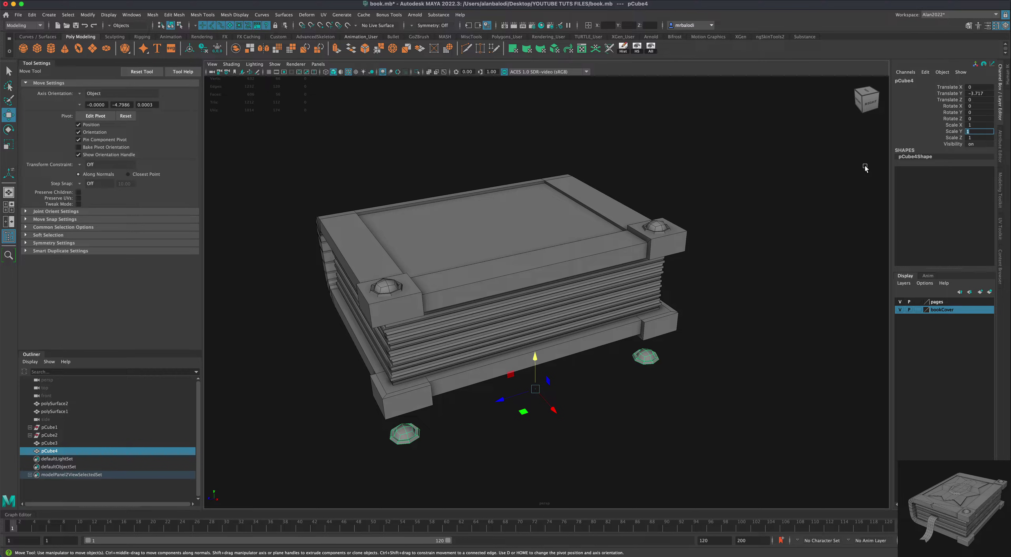
type("1")
key("Return")
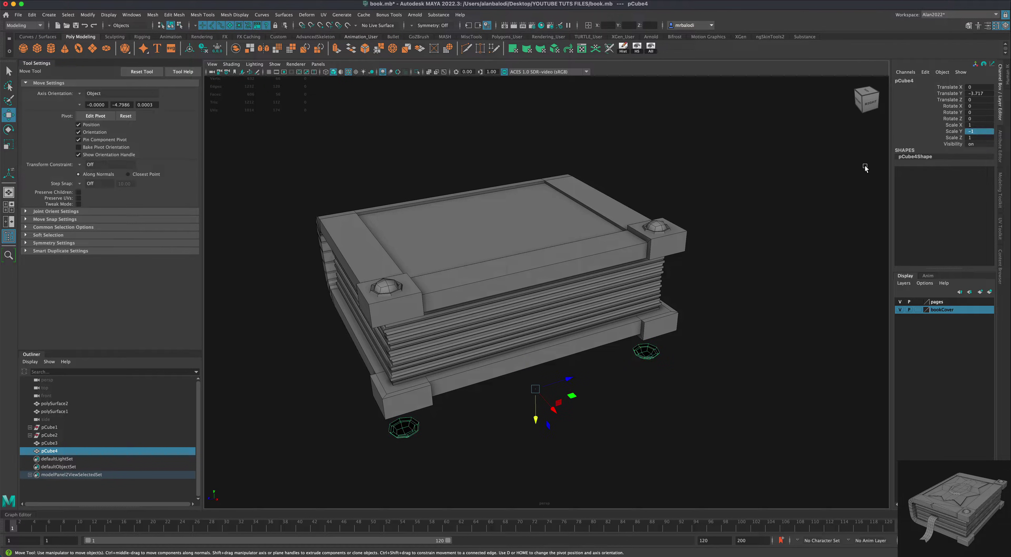
left_click_drag(597, 372, 576, 374, "alt")
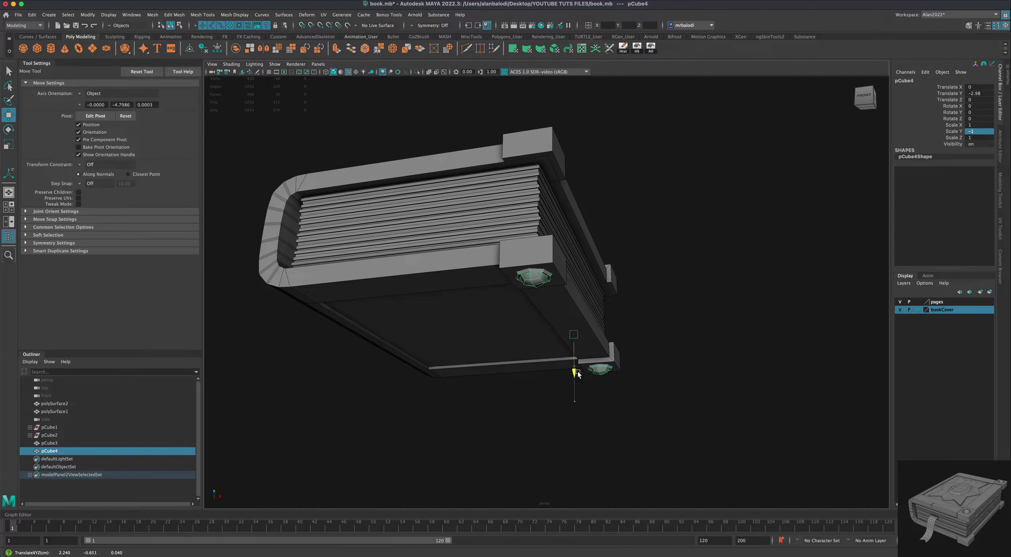
left_click(702, 385)
mouse_move(702, 386)
left_mouse_down("alt")
mouse_move(698, 409)
mouse_move(687, 388)
mouse_move(702, 415)
mouse_move(679, 415)
mouse_move(724, 409)
mouse_move(682, 420)
mouse_move(684, 409)
mouse_move(700, 411)
mouse_move(699, 394)
left_mouse_up("alt")
Select the book cover mesh and make it a live surface
left_click(471, 276)
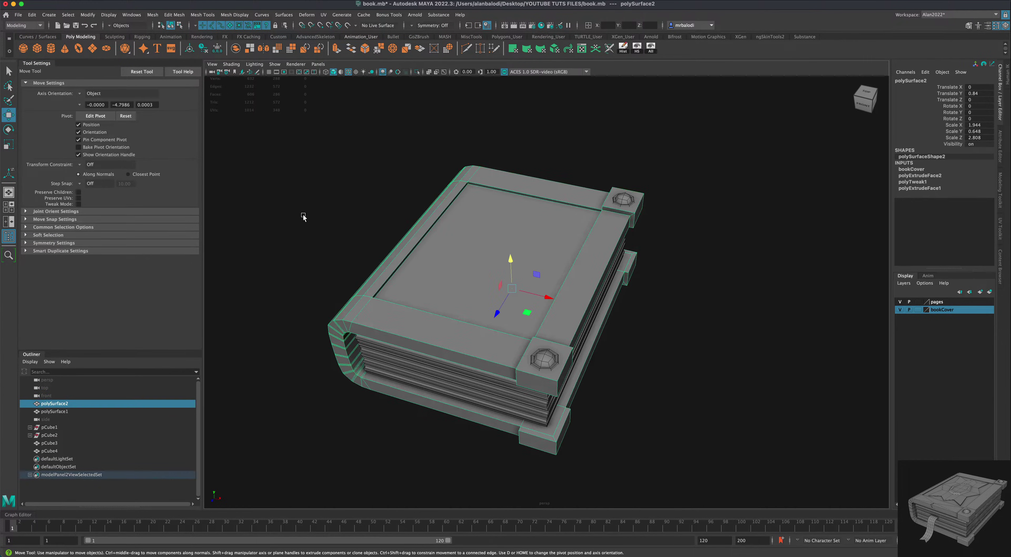
left_click_drag(301, 215, 346, 232, "alt")
middle_click_drag(344, 243, 349, 235, "alt")
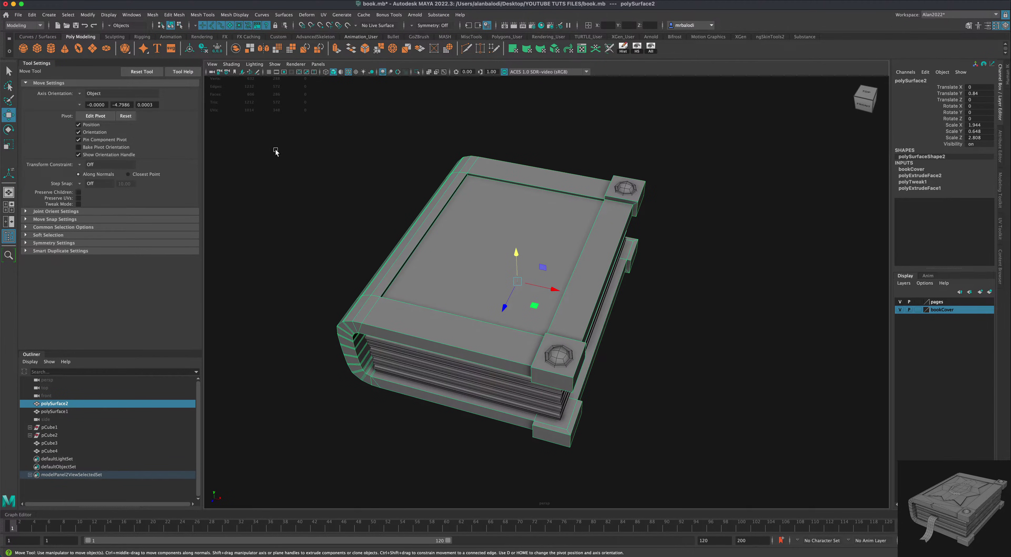
left_click_drag(276, 152, 282, 154, "alt")
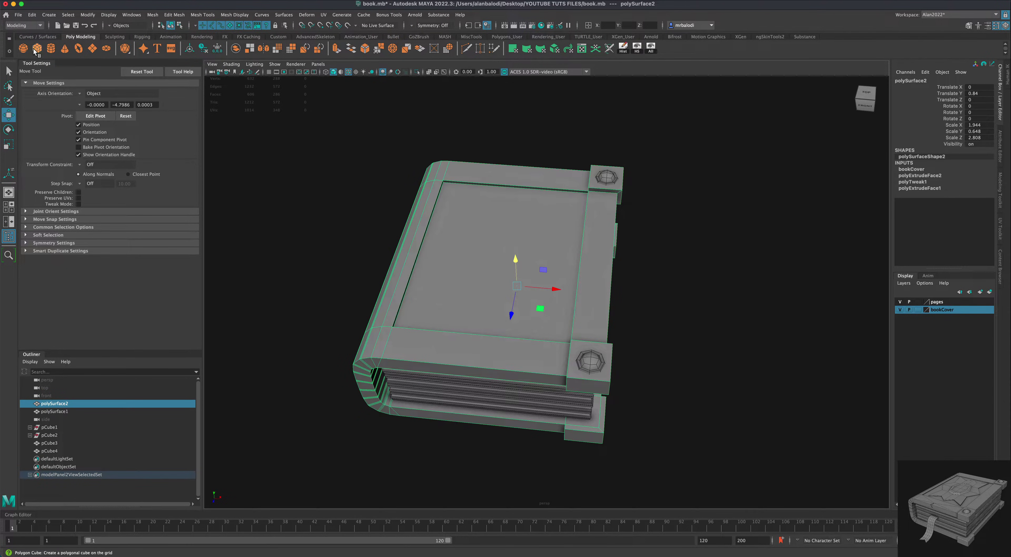
left_click(347, 25)
Create a polygon cube about 2.58 wide on the recessed panel of the top cover
left_click_drag(314, 154, 321, 154, "alt")
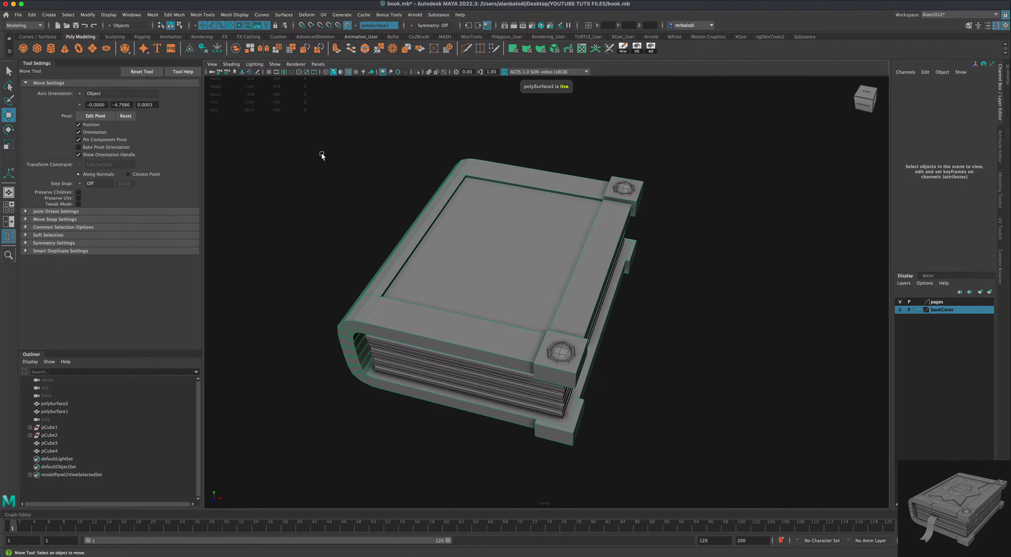
left_click(38, 51)
left_click_drag(485, 248, 508, 285, "shift")
Flatten the cube along Y into a thin slab and delete its bottom face
key("r")
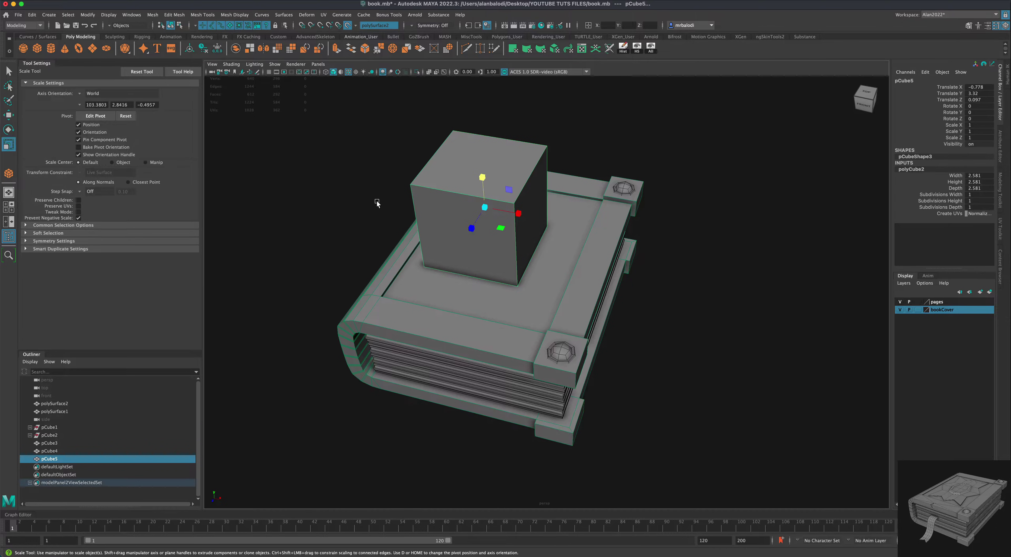
left_click_drag(377, 203, 339, 190, "alt")
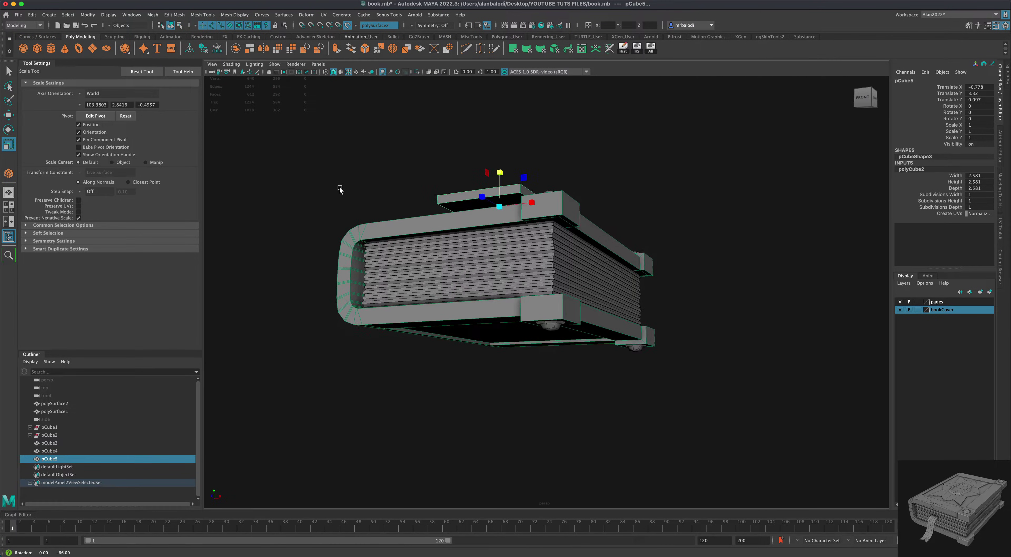
right_click(463, 195)
left_click(462, 215)
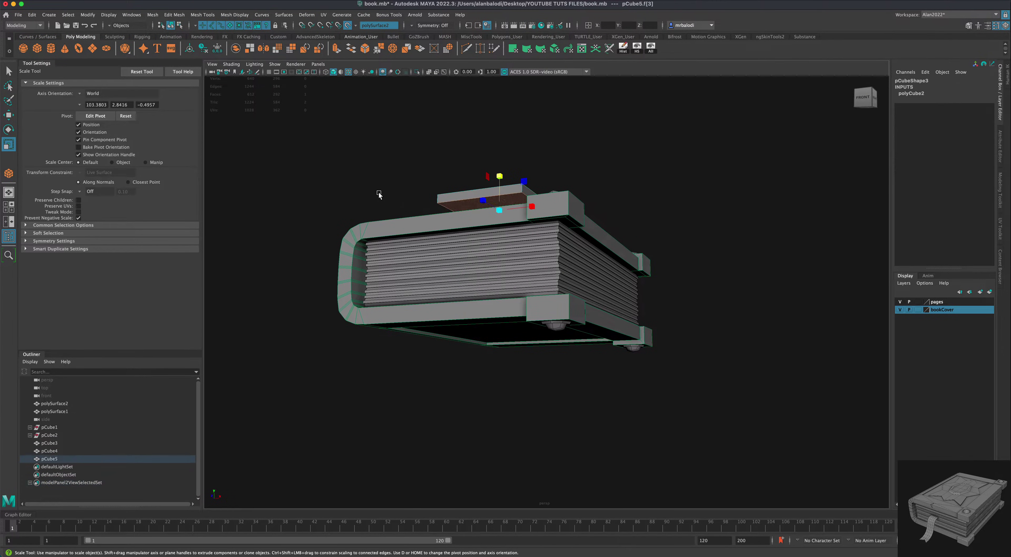
key("Delete")
left_click_drag(289, 183, 259, 192, "alt")
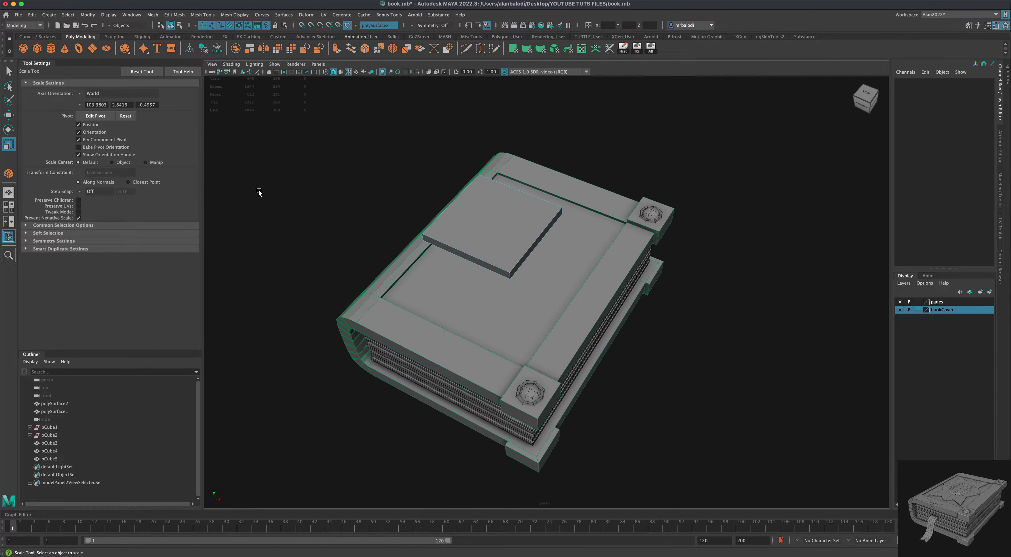
Switch to the four-view layout and disable the live surface on the book cover
key("w")
key("space")
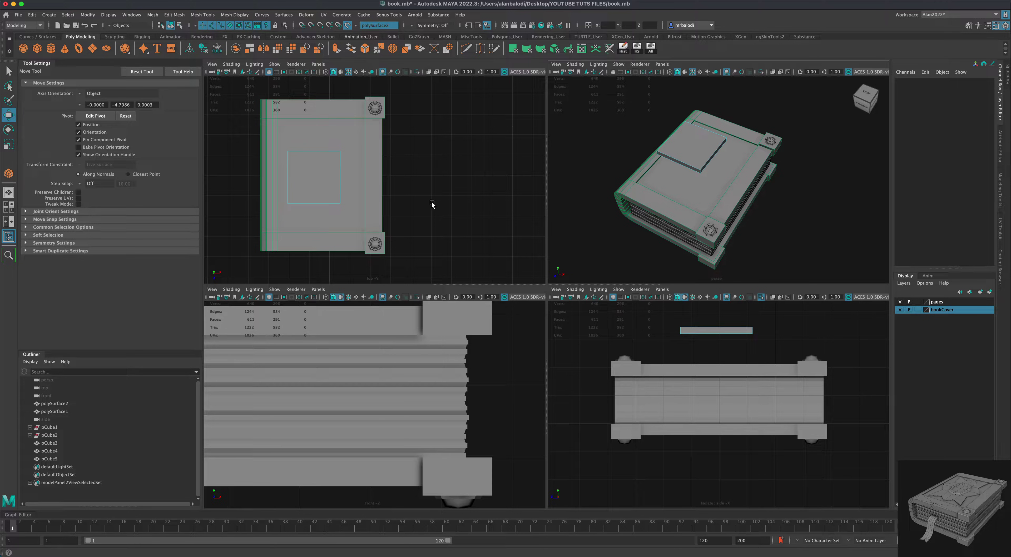
middle_click_drag(432, 204, 451, 207, "alt")
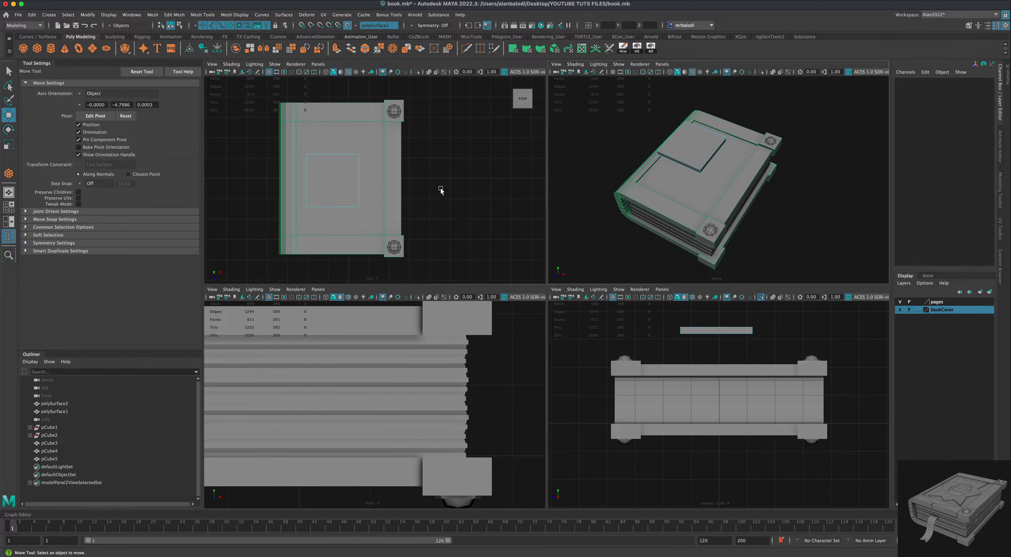
left_click(348, 27)
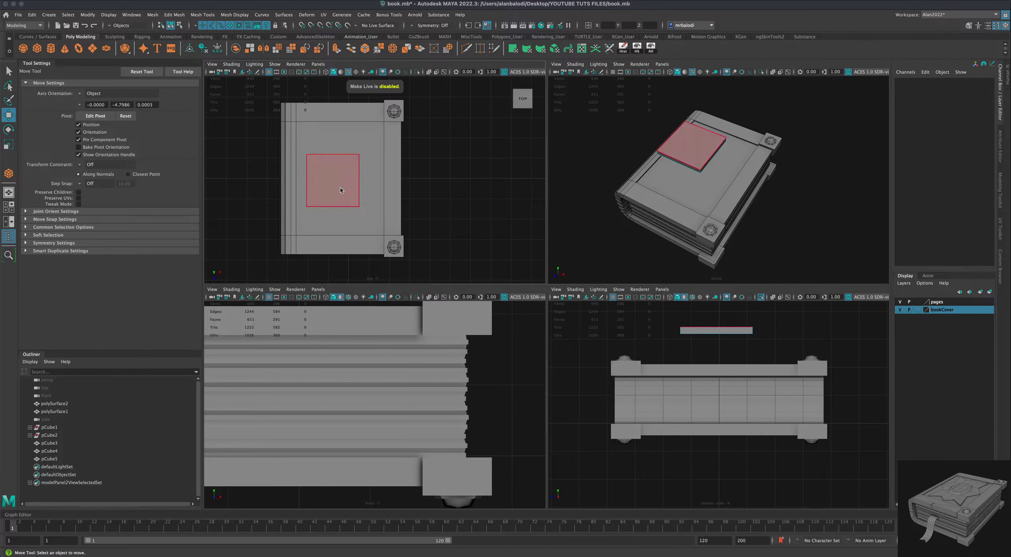
Return the slab to object mode, centre it over the cover at Translate X -0.389 and Z 0, and lengthen it along Z
right_click_drag(333, 195, 252, 177)
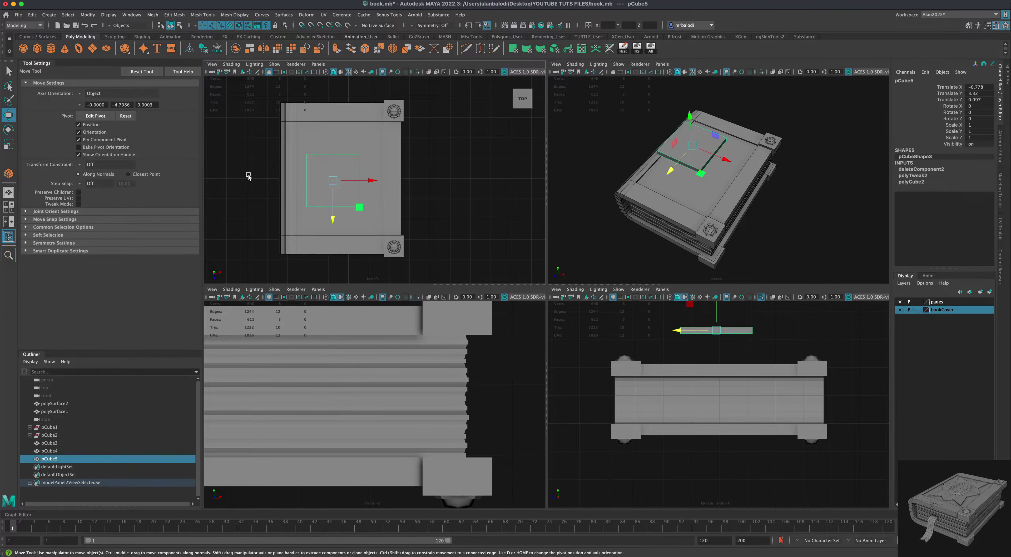
left_click_drag(363, 210, 382, 179)
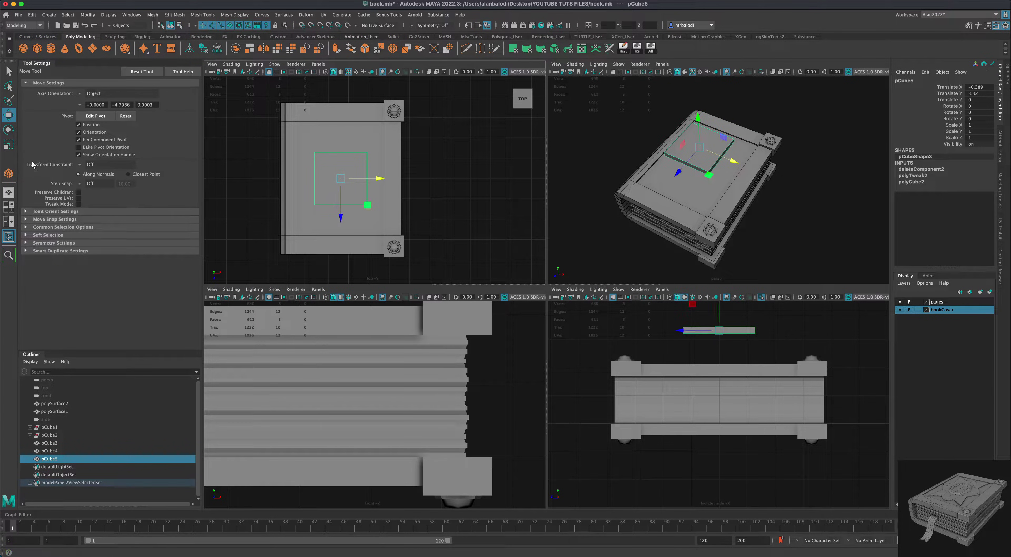
left_click(10, 145)
left_click_drag(341, 214, 339, 237)
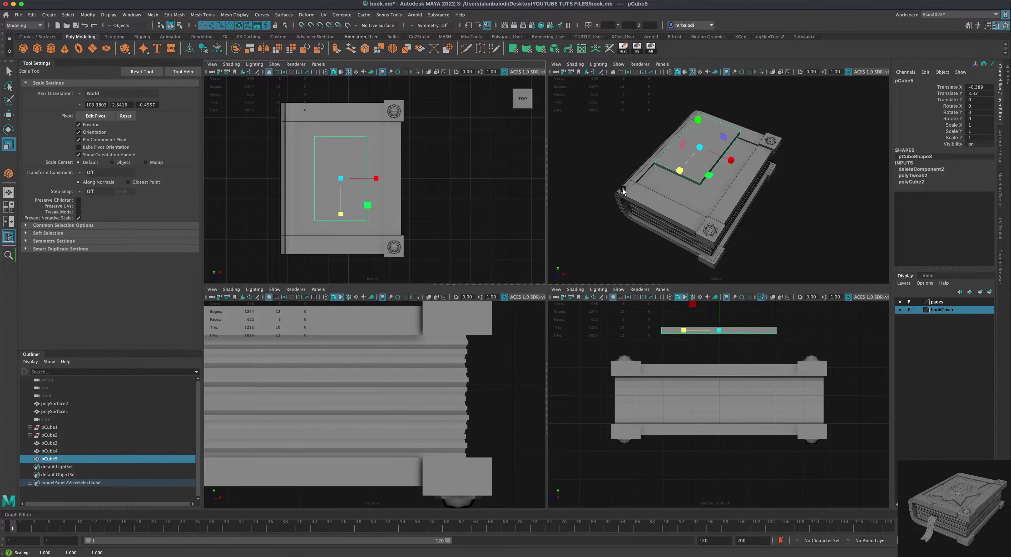
Lower the slab onto the recessed panel of the top cover, to about Translate Y 2.009
key("space")
left_click_drag(707, 297, 724, 294, "alt")
key("w")
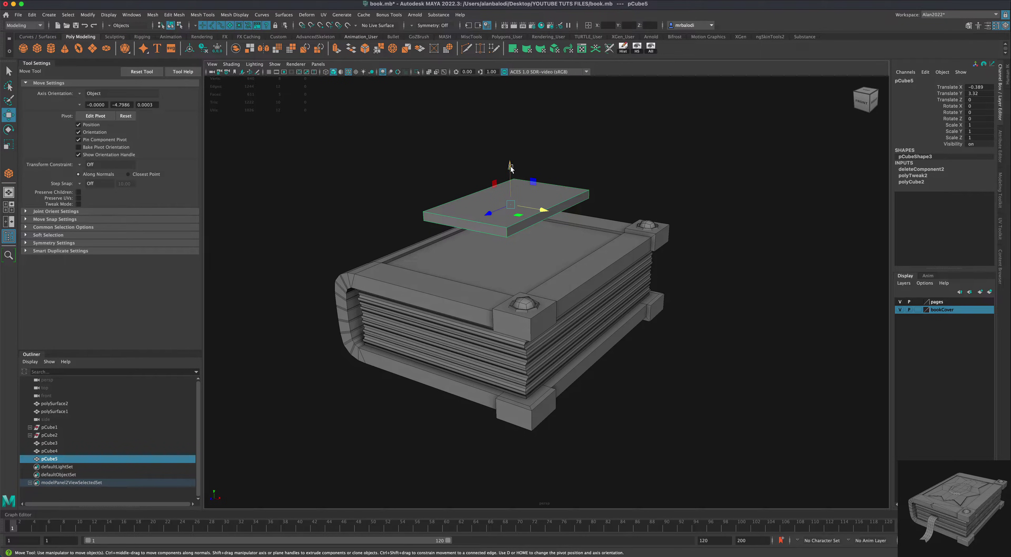
left_click_drag(511, 167, 518, 217)
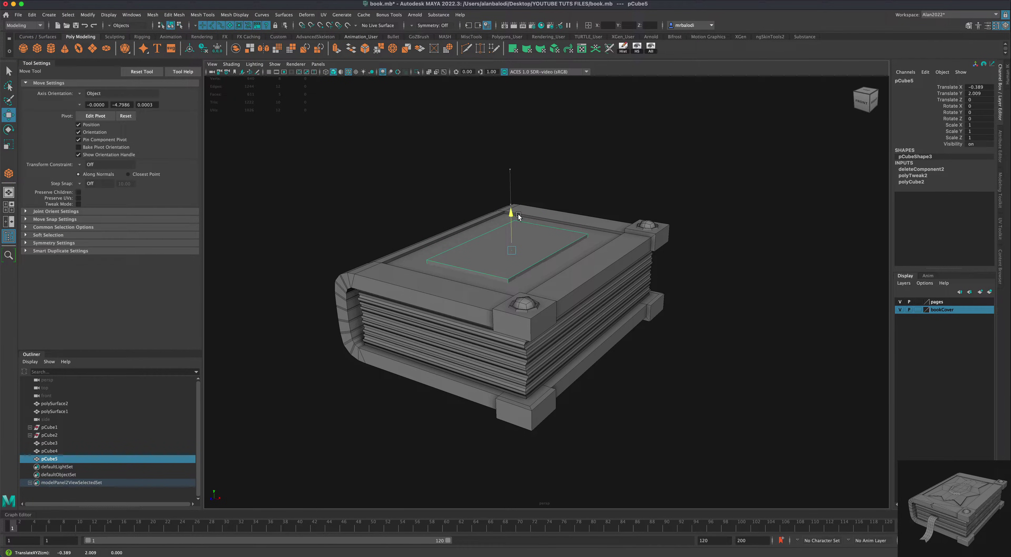
left_click_drag(727, 293, 738, 350, "alt")
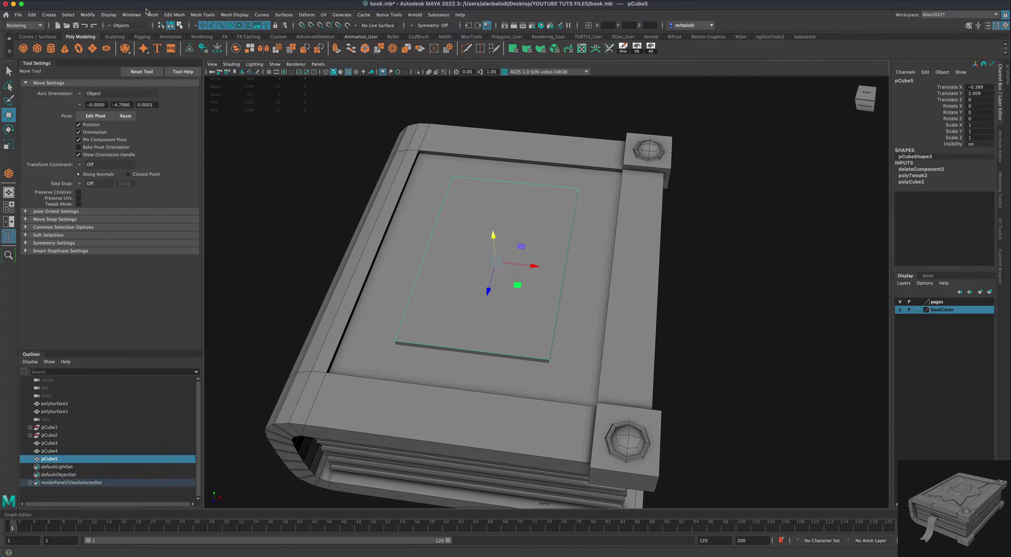
Add divisions to the slab's faces exponentially, with division levels 2 in quads mode
left_click(152, 15)
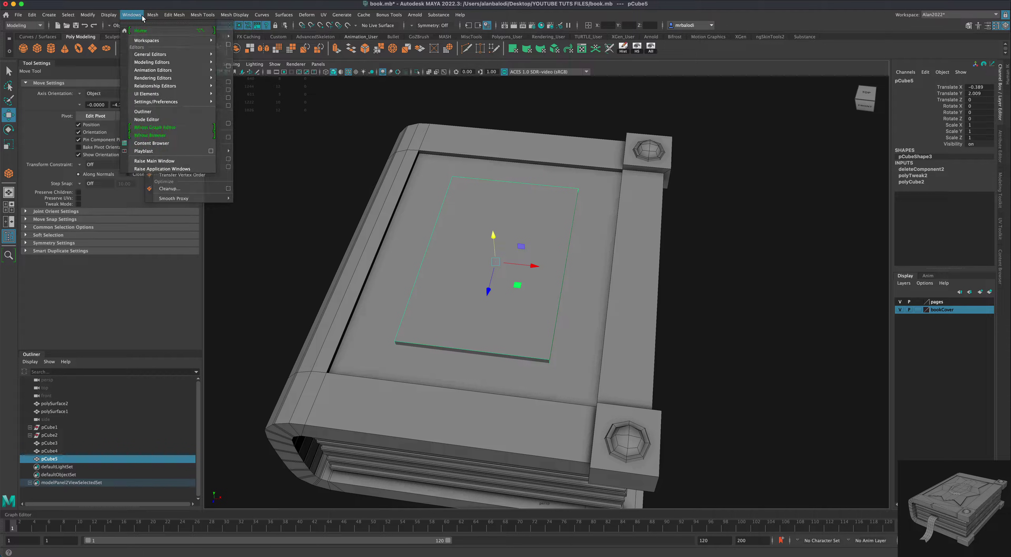
mouse_move(172, 14)
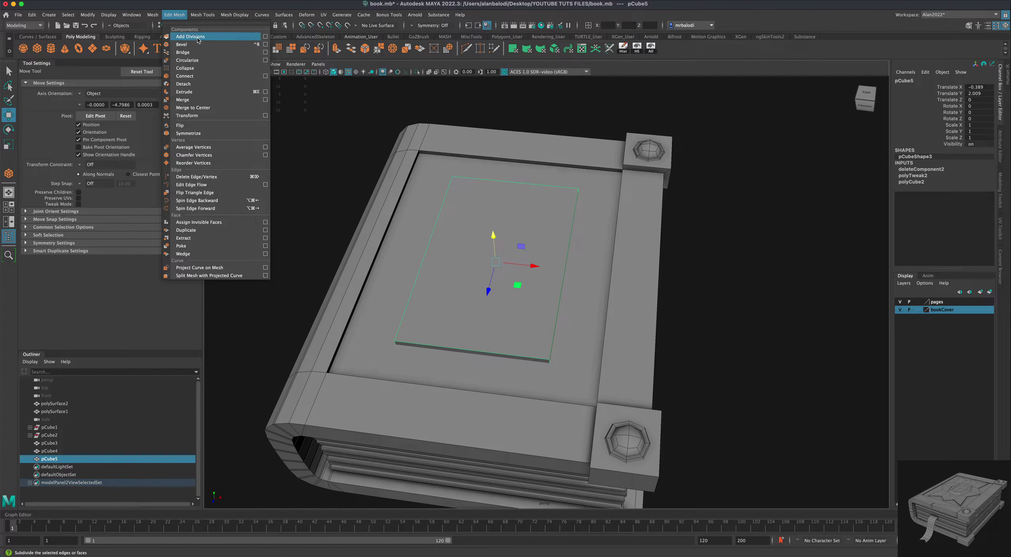
left_click(265, 37)
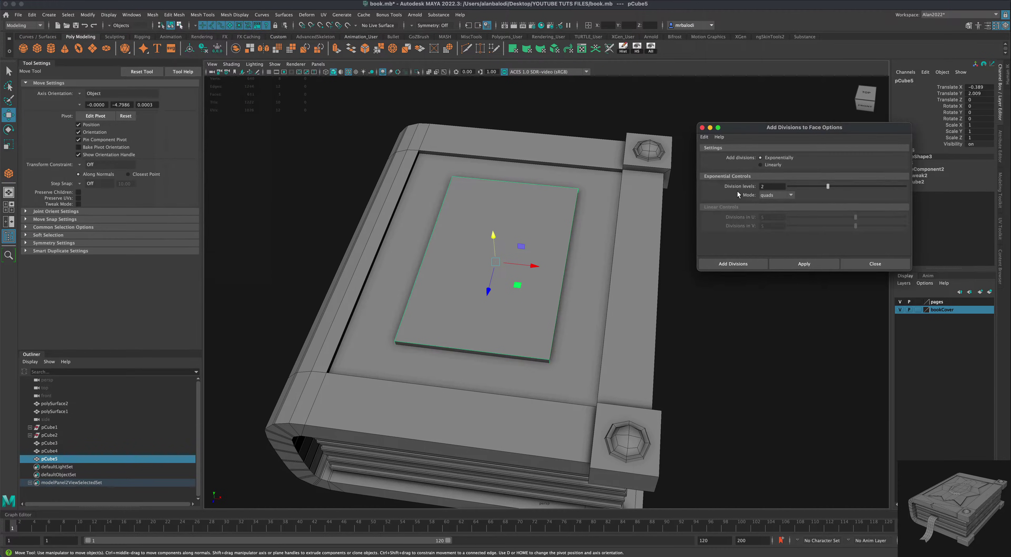
left_click_drag(777, 131, 782, 154)
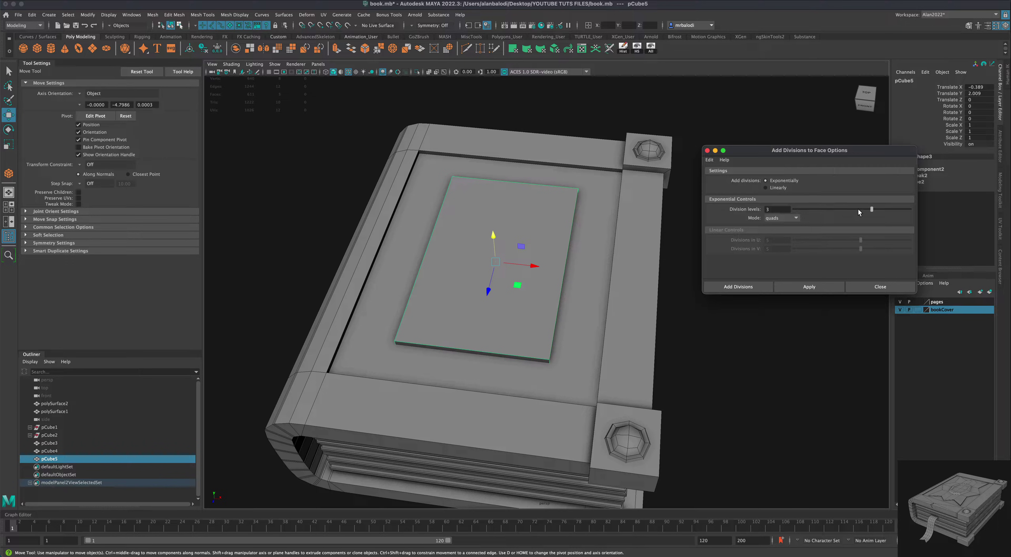
left_click(849, 208)
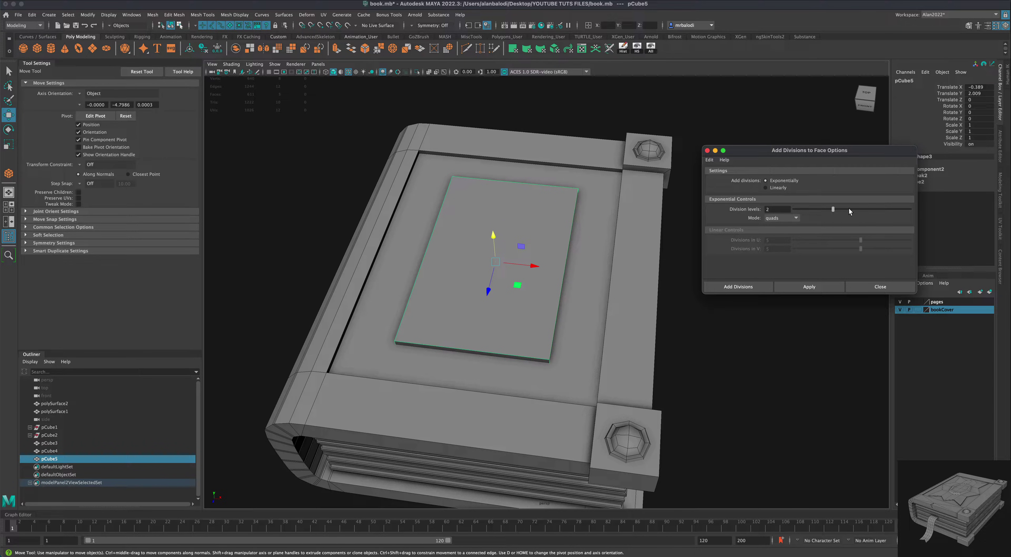
left_click(803, 287)
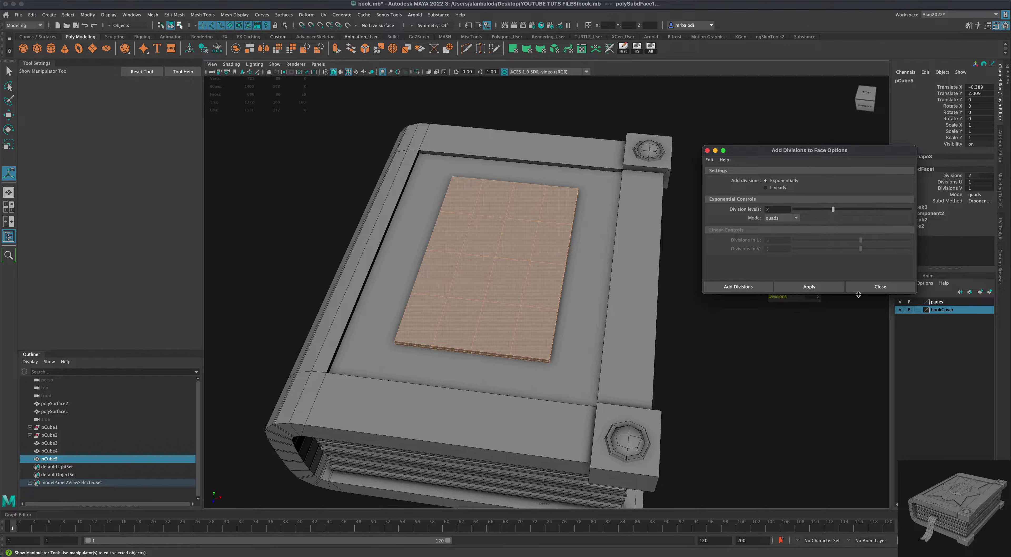
left_click(877, 287)
left_click_drag(783, 349, 787, 353, "alt")
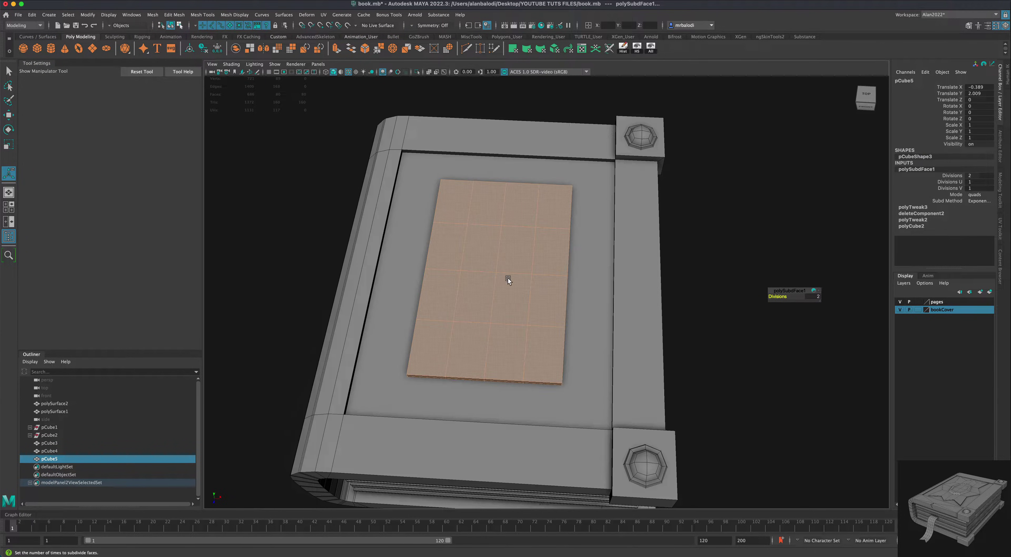
In the top view, scale the slab's middle column of vertices outward along Z to form a point at each short end
key("space")
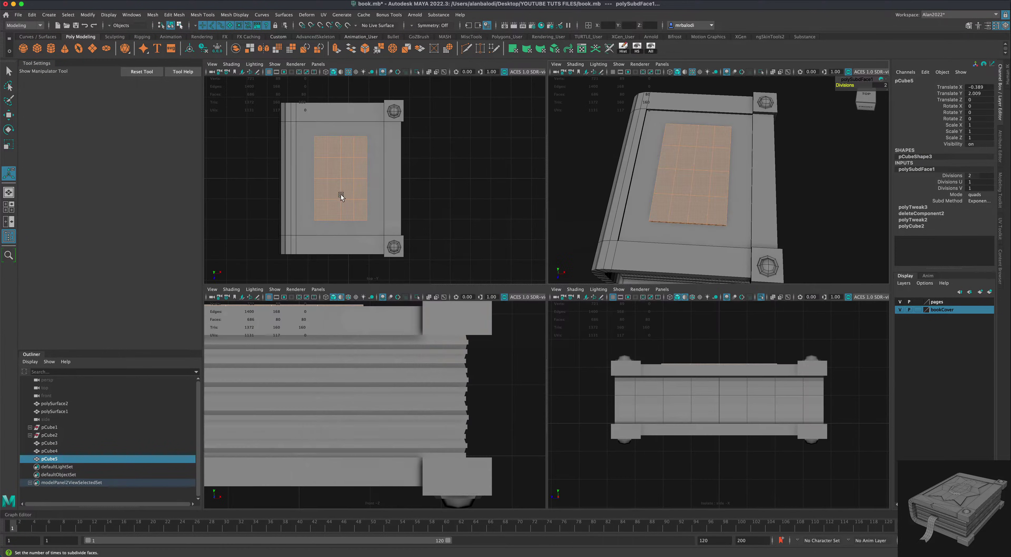
key("space")
right_click_drag(477, 251, 569, 271)
scroll(653, 303, "up", 2)
left_click(654, 305)
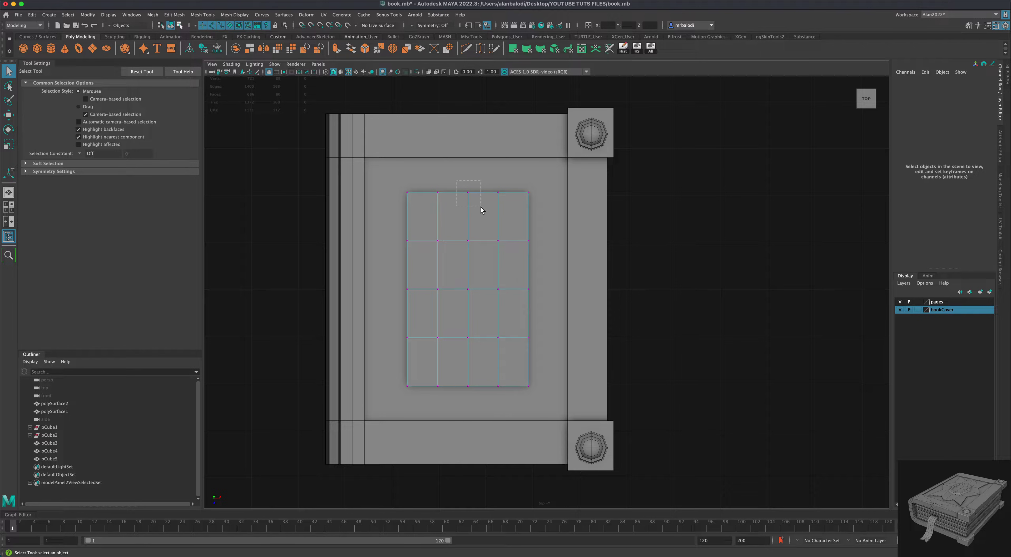
left_click_drag(488, 397, 489, 397)
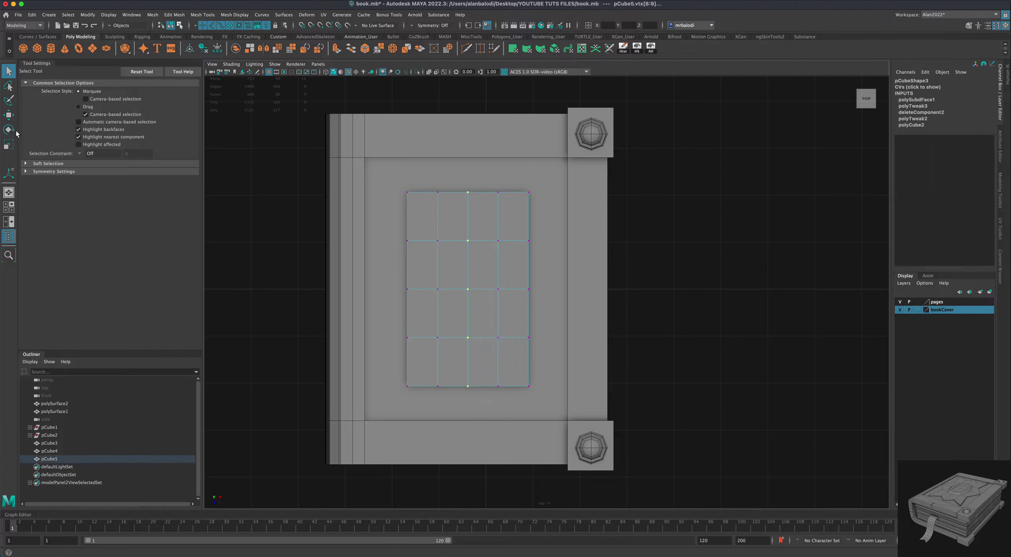
left_click(9, 145)
left_click_drag(466, 322, 467, 333)
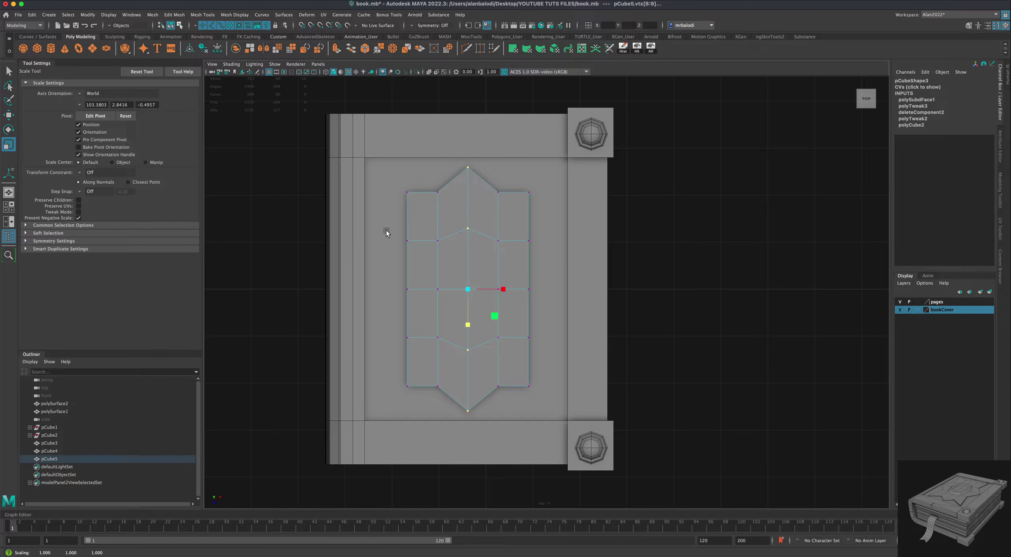
Scale the slab's middle row of vertices outward along X to form a point on each long side
left_click_drag(397, 280, 535, 302)
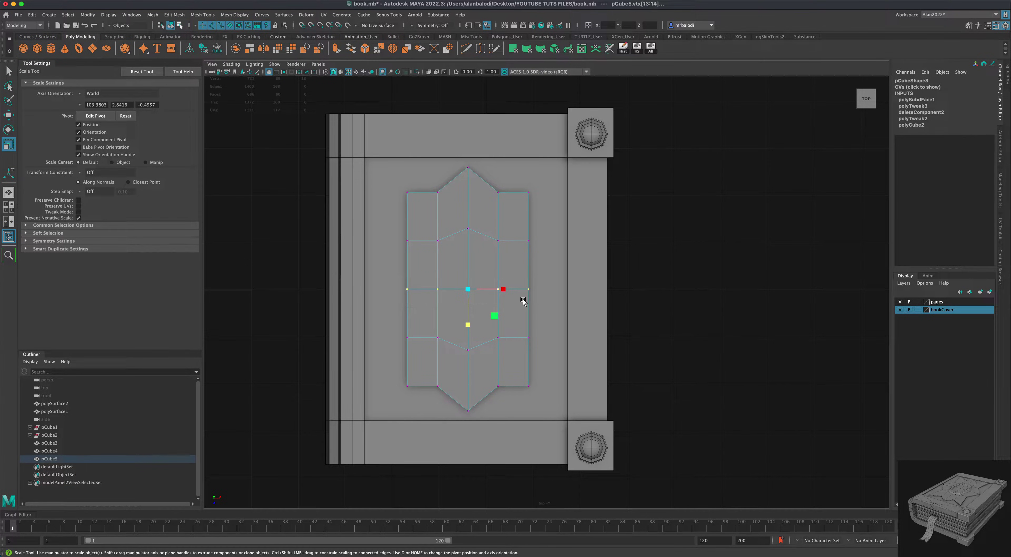
left_click(551, 288)
key("super+z")
left_click_drag(503, 289, 522, 289)
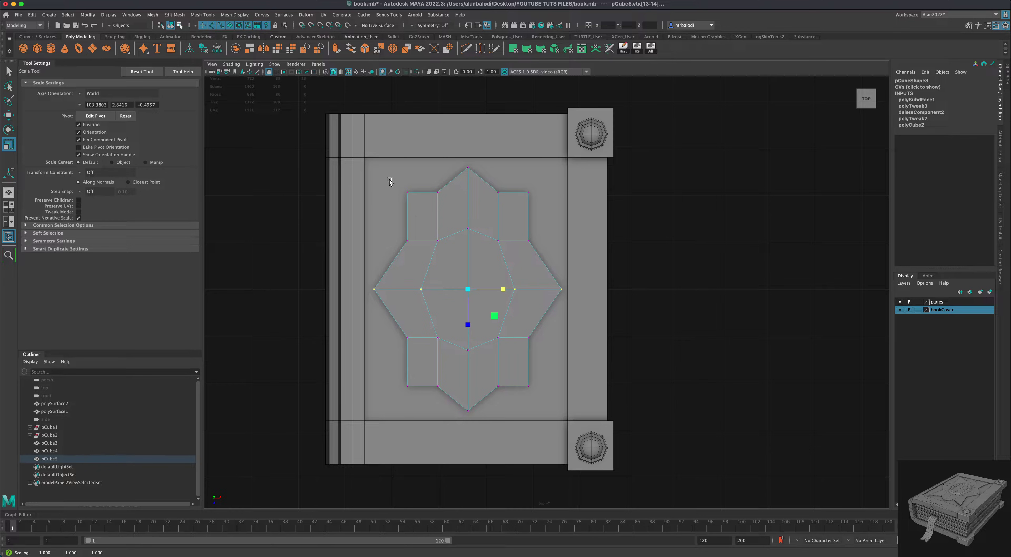
Scale the slab's four corner vertices outward uniformly into star points and return to object mode
left_click_drag(388, 180, 415, 210)
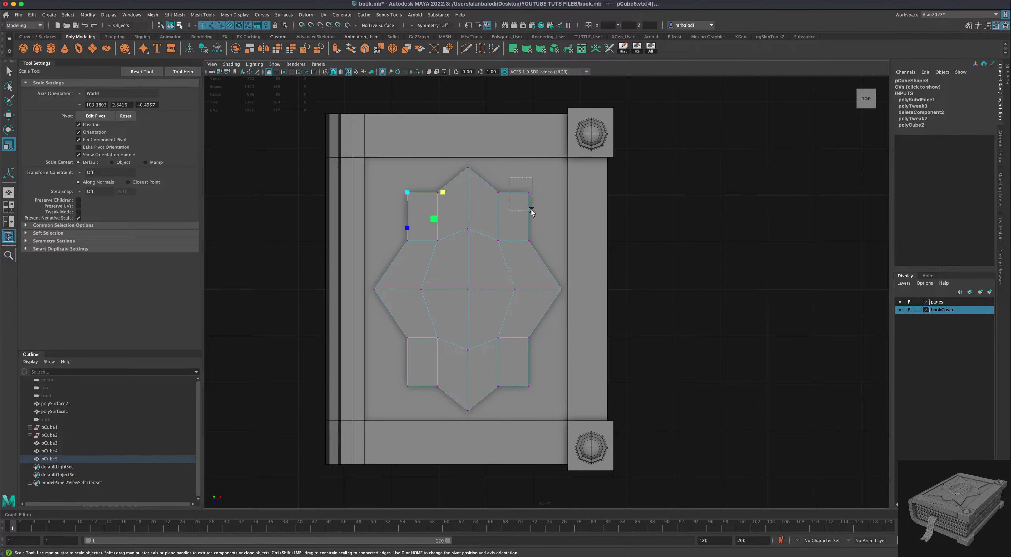
left_click_drag(509, 178, 532, 211, "shift")
left_click_drag(521, 368, 542, 398, "shift")
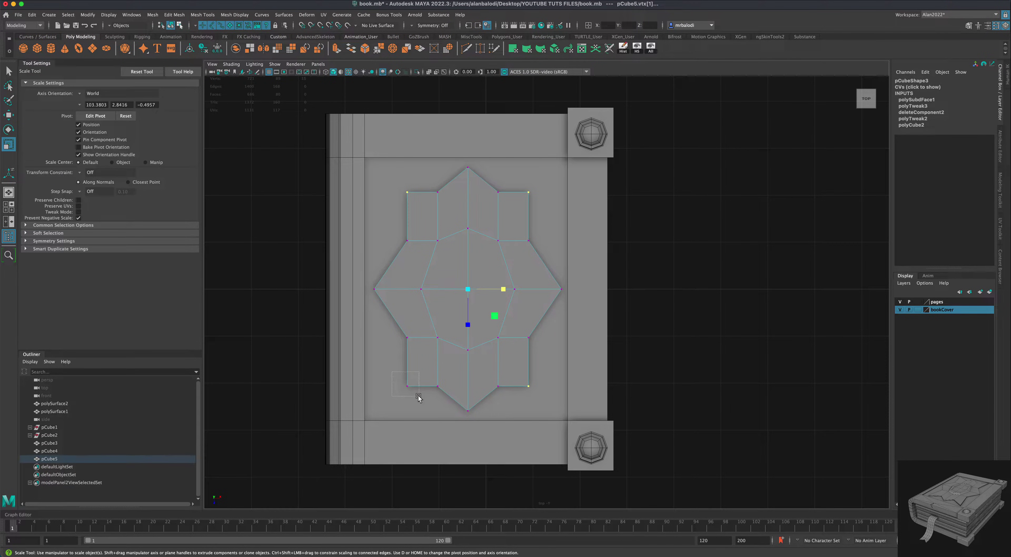
left_click_drag(419, 398, 419, 398, "shift")
left_click_drag(467, 289, 503, 273)
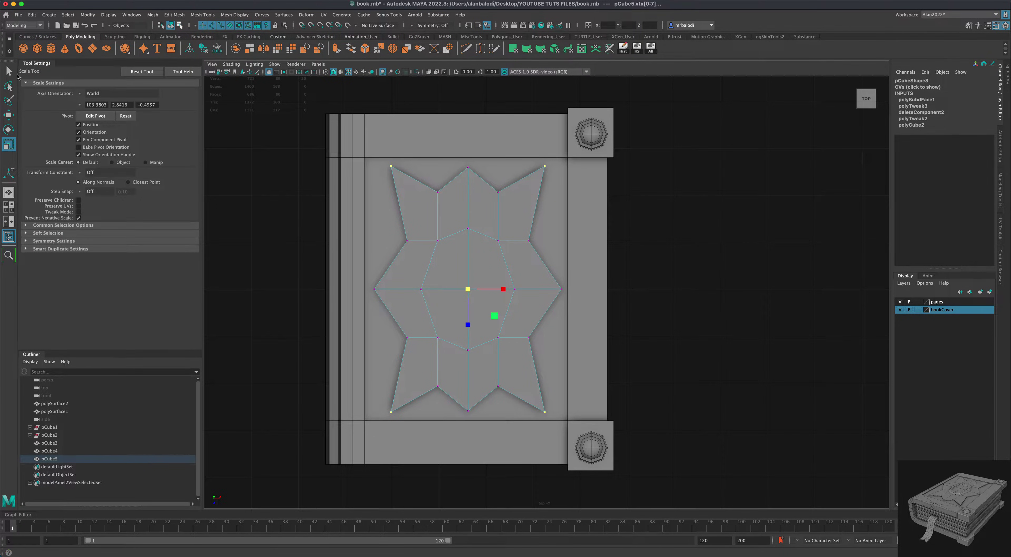
key("q")
right_click_drag(498, 254, 535, 240)
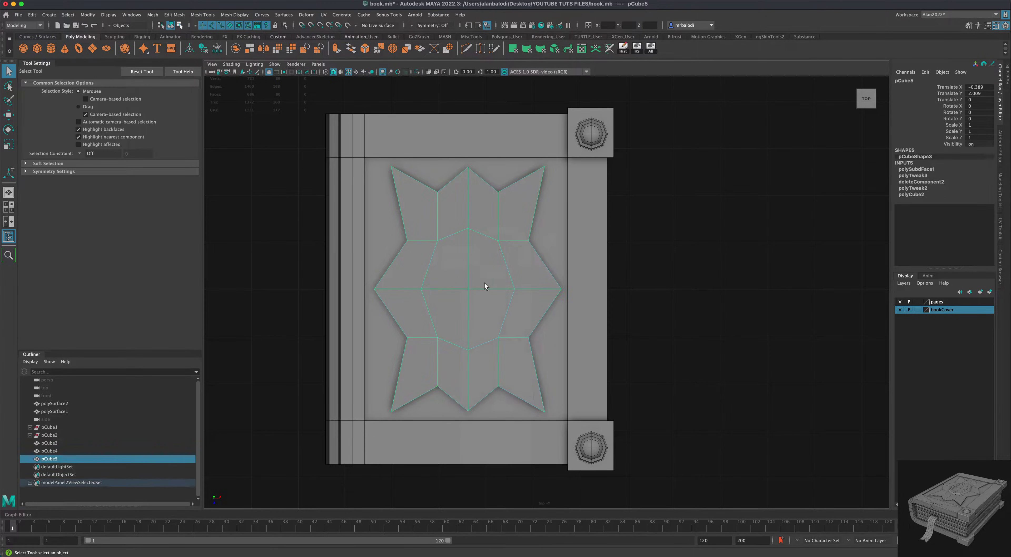
Extrude the four central top faces of the star ornament upward by Local Translate Z 0.105 with local scale 0.8
right_click_drag(488, 272, 461, 273)
left_click(460, 272)
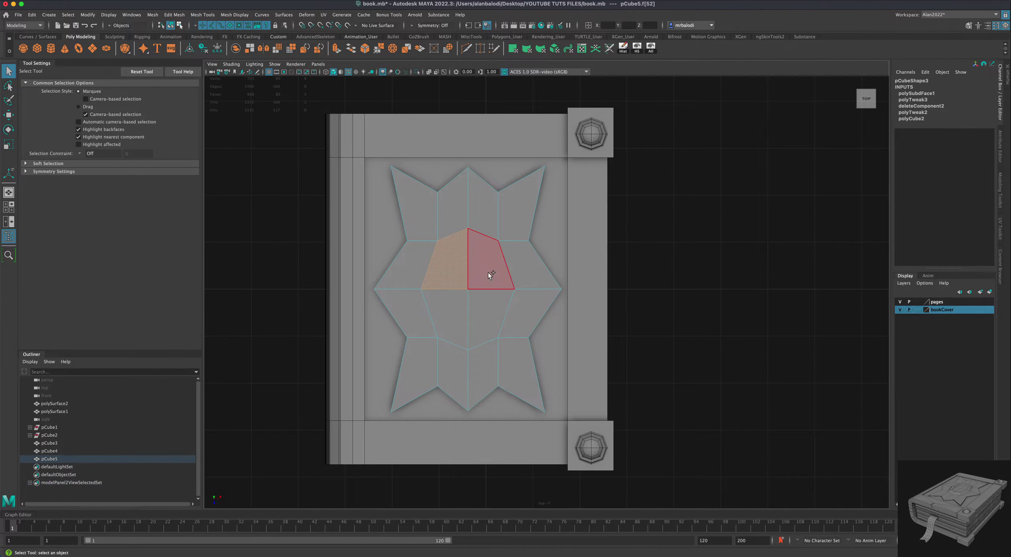
key("space")
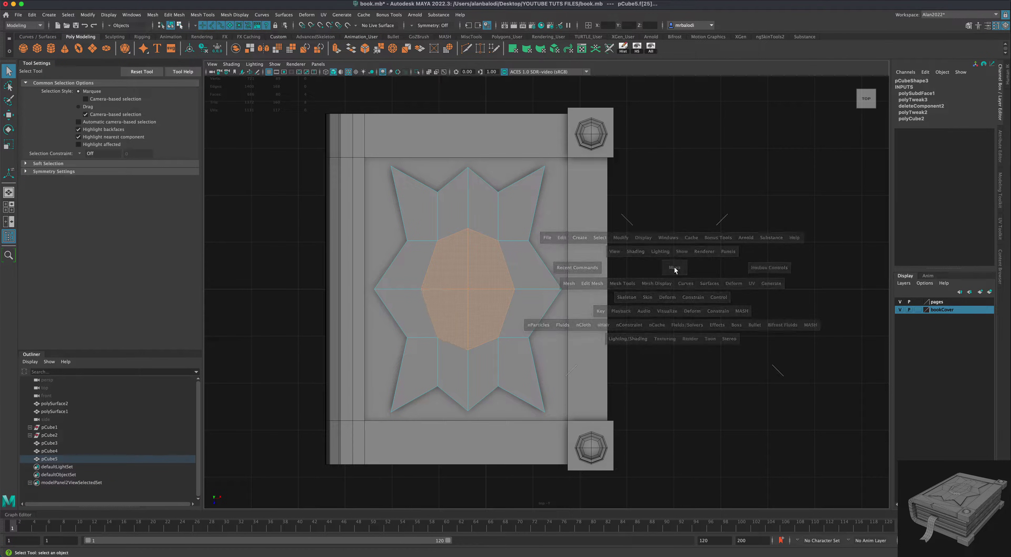
key("space")
left_click_drag(672, 285, 651, 276, "alt")
left_click(336, 48)
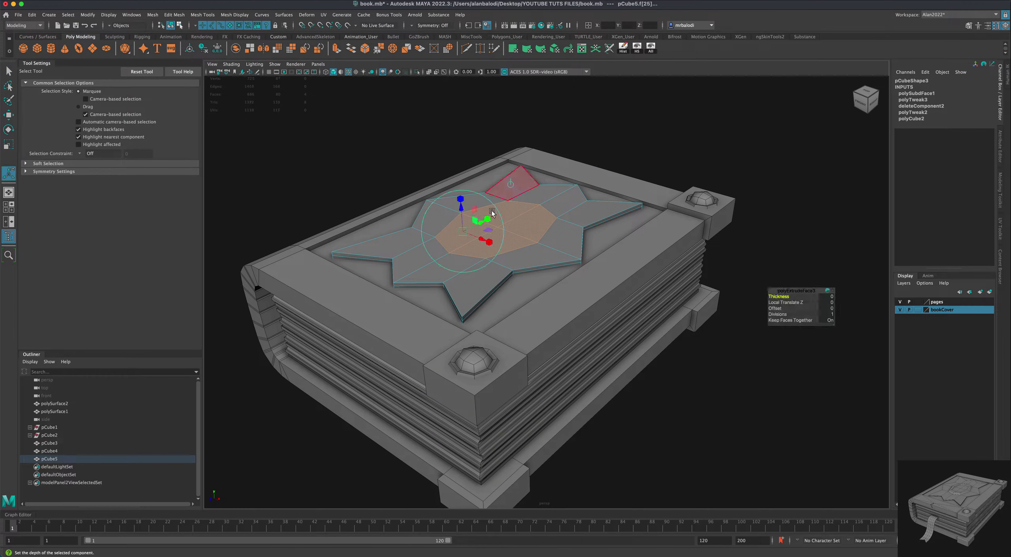
left_click_drag(462, 209, 458, 229)
left_click(485, 236)
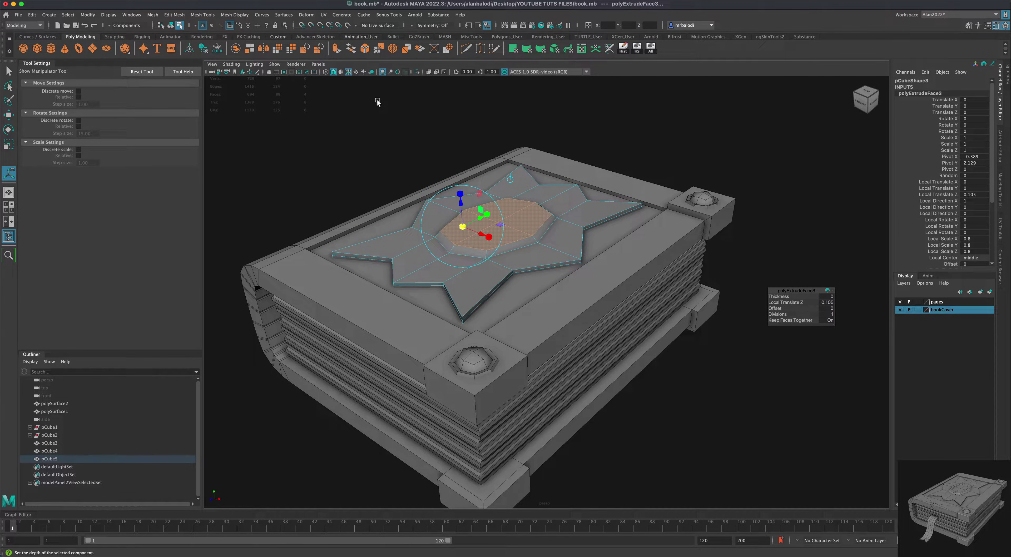
Inset the raised centre faces to about 0.6 scale, extrude them down to Local Translate Z -0.057 at scale 0.867, and return to object mode
left_click(334, 50)
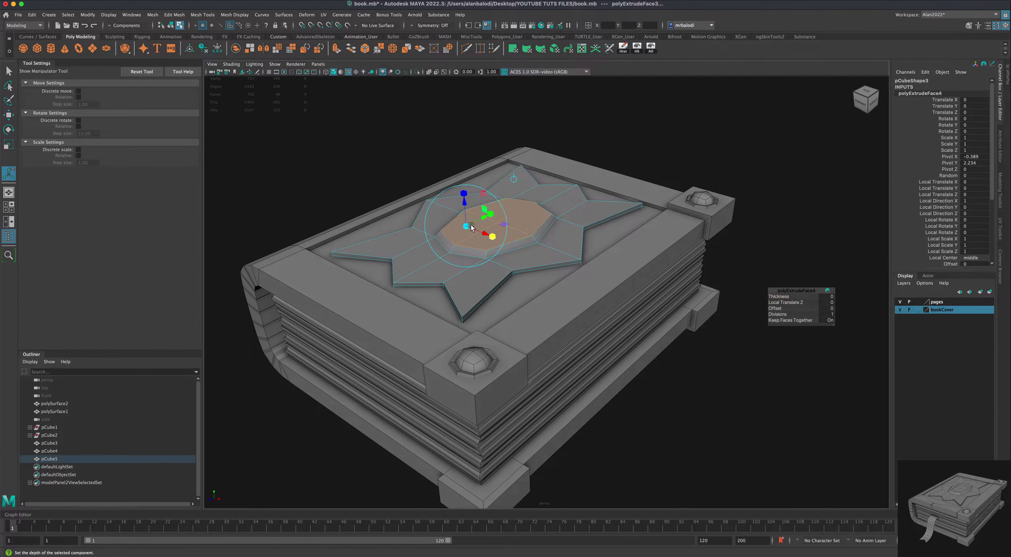
left_click_drag(465, 226, 462, 227)
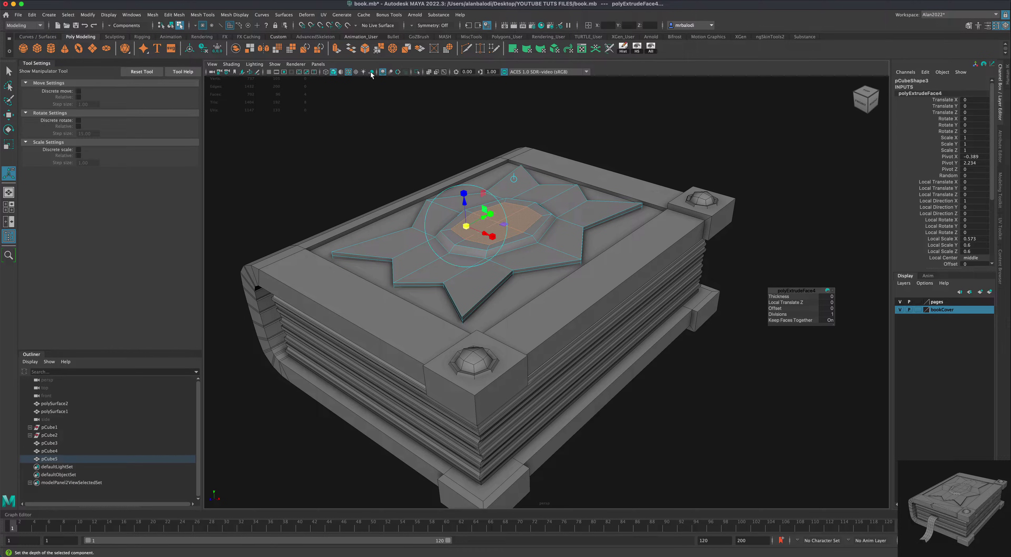
left_click(337, 50)
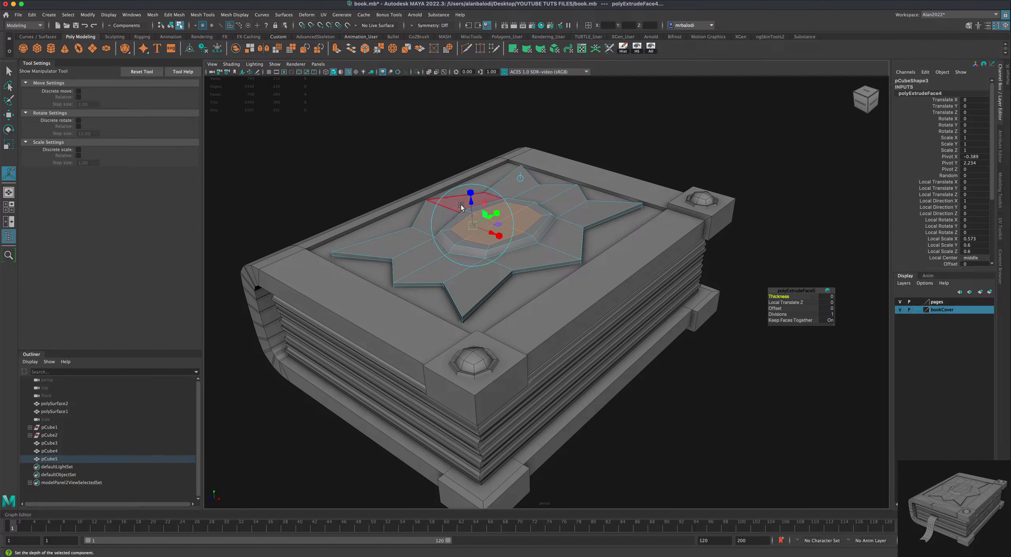
left_click_drag(472, 203, 469, 230)
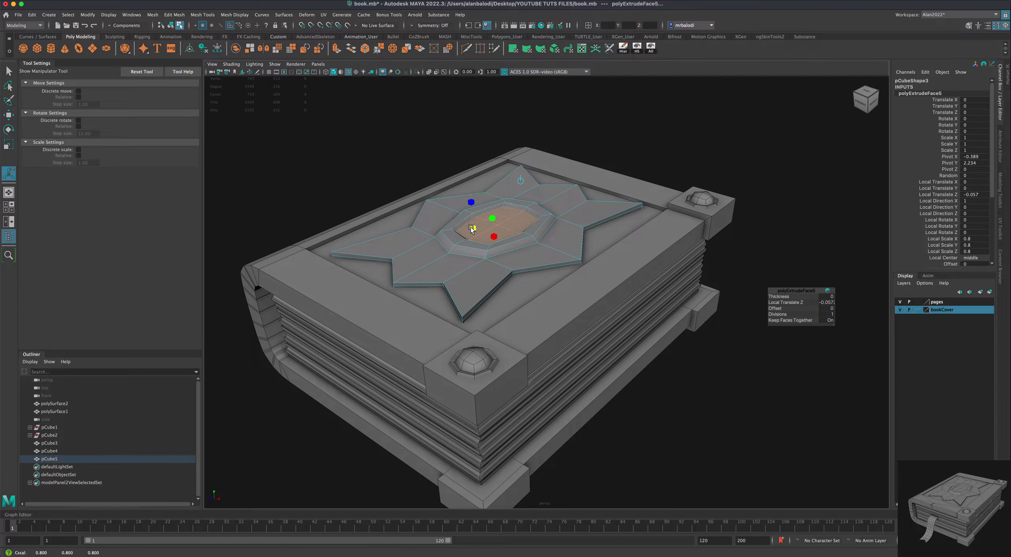
key("q")
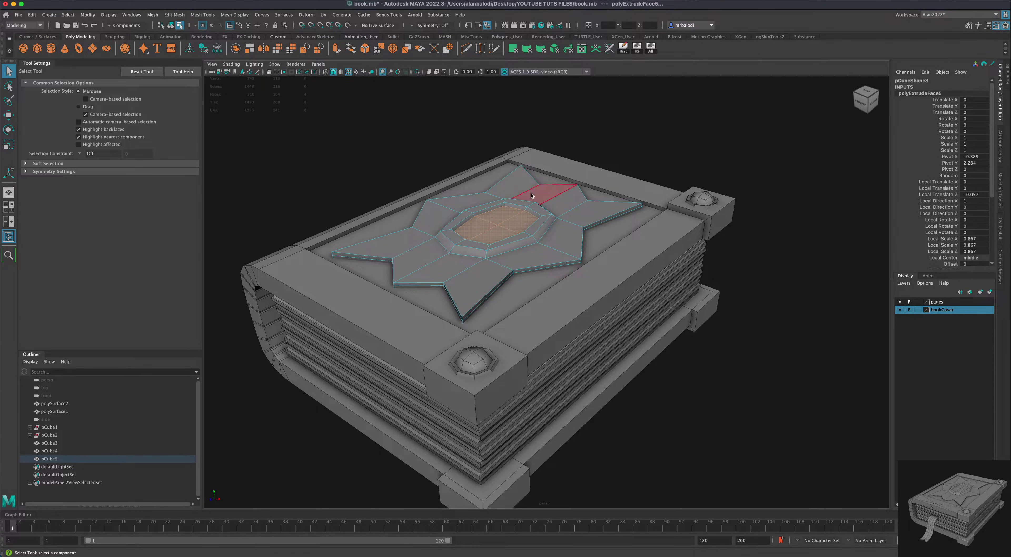
right_click_drag(531, 195, 569, 179)
left_click(628, 144)
left_click_drag(629, 145, 632, 345, "alt")
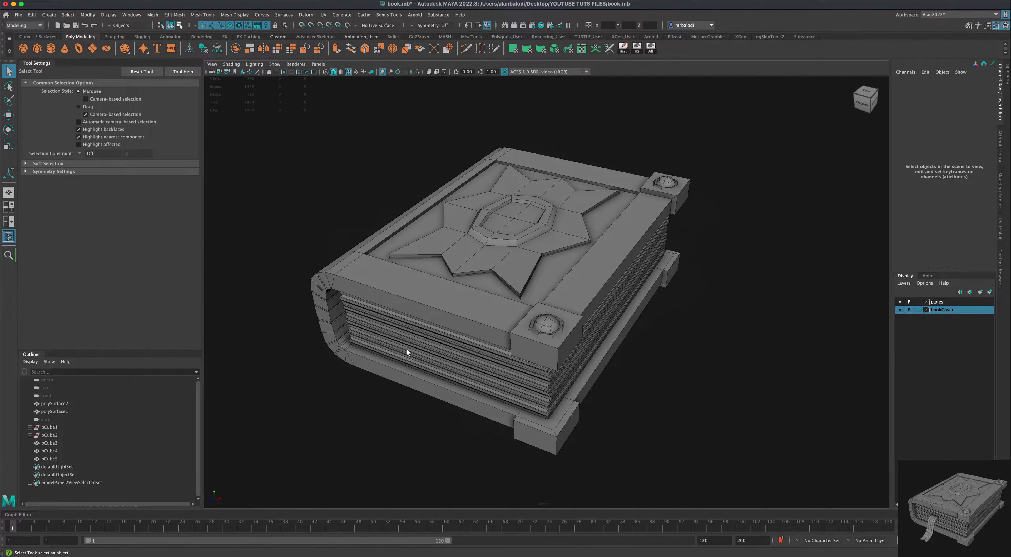
Show the viewport grid and create a polygon cube on it beside the spine end of the book
mouse_move(377, 389)
left_mouse_down("alt")
mouse_move(359, 397)
mouse_move(372, 378)
left_mouse_up("alt")
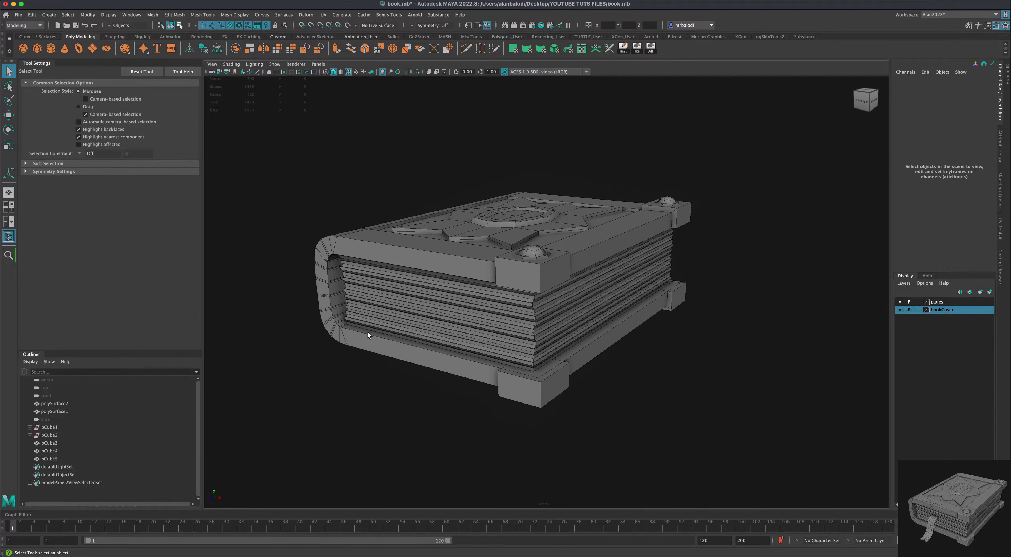
left_click_drag(367, 331, 421, 343, "alt")
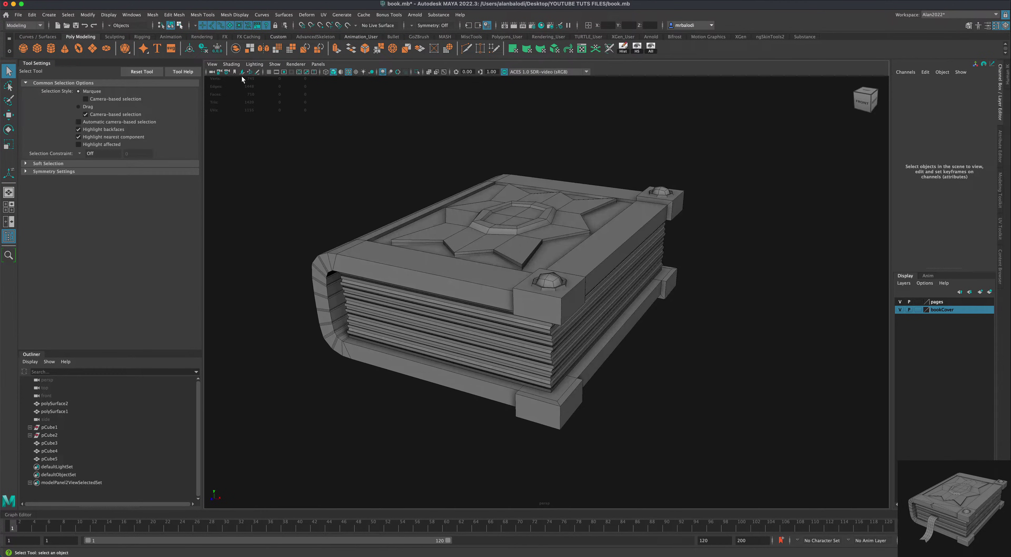
left_click_drag(328, 217, 338, 136, "alt")
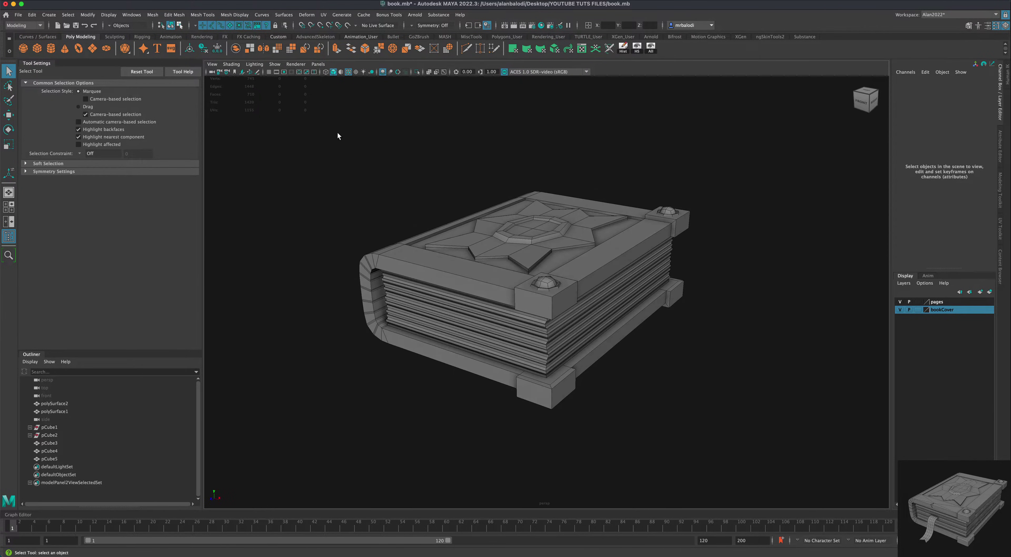
left_click(269, 72)
left_click_drag(274, 84, 339, 242, "alt")
mouse_move(339, 242)
middle_mouse_down("alt")
mouse_move(337, 257)
mouse_move(343, 225)
middle_mouse_up("alt")
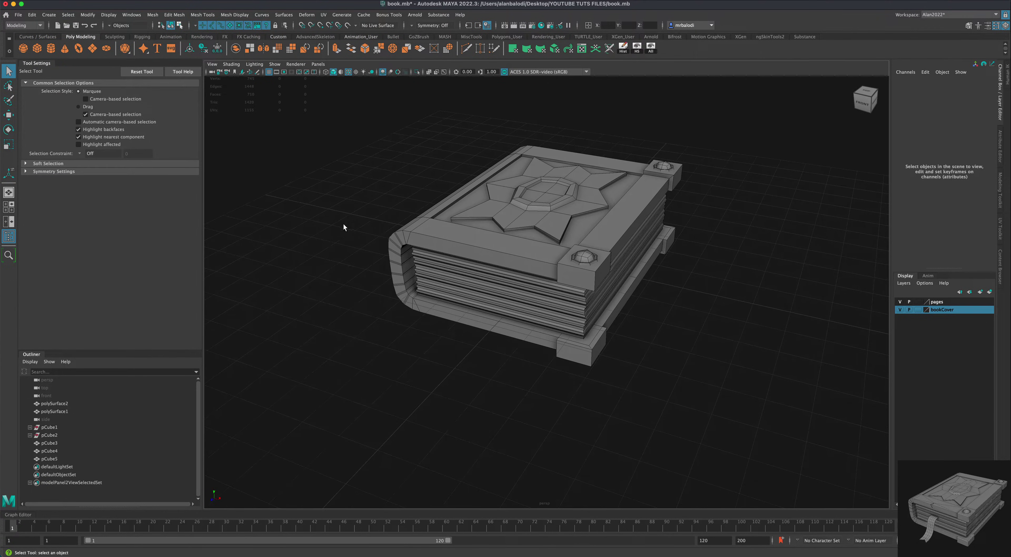
left_click(37, 48)
left_click_drag(444, 360, 441, 379)
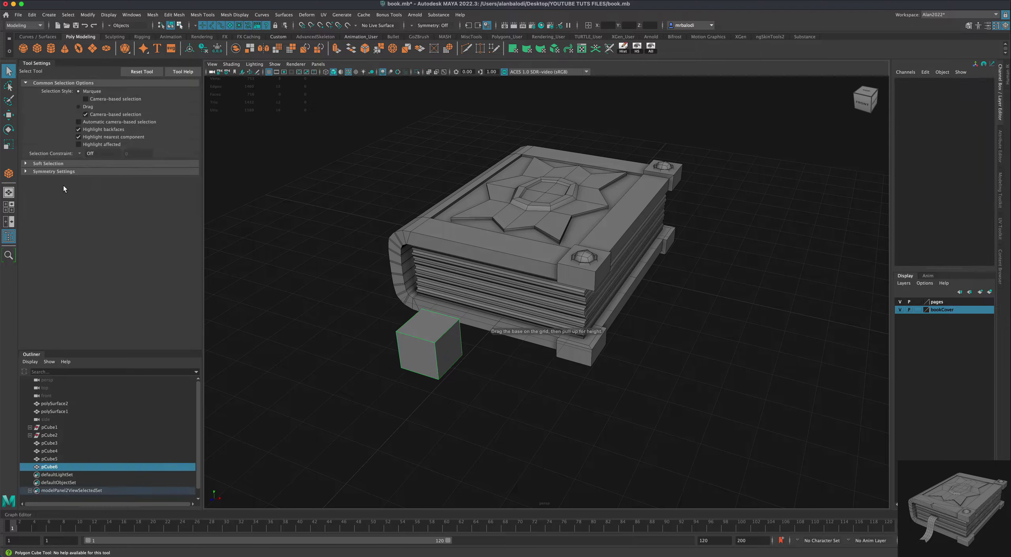
Scale the new cube into a thin, elongated flat strip for a bookmark beside the open end of the pages
key("r")
left_click_drag(428, 313, 367, 392)
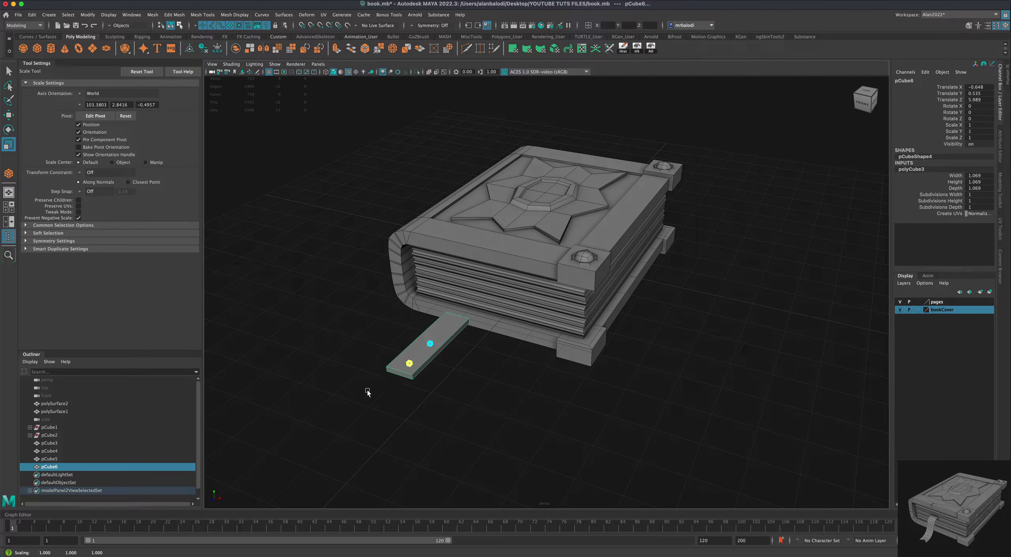
left_click(1007, 161)
Insert 10 edge loops across the length of the strip using the Multiple edge loops setting
left_click(175, 15)
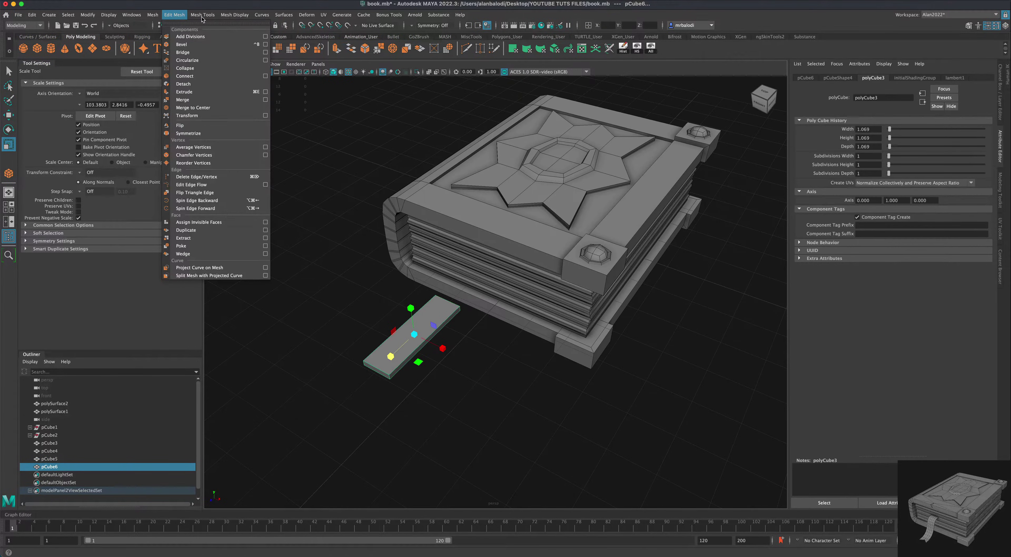
left_click(278, 76)
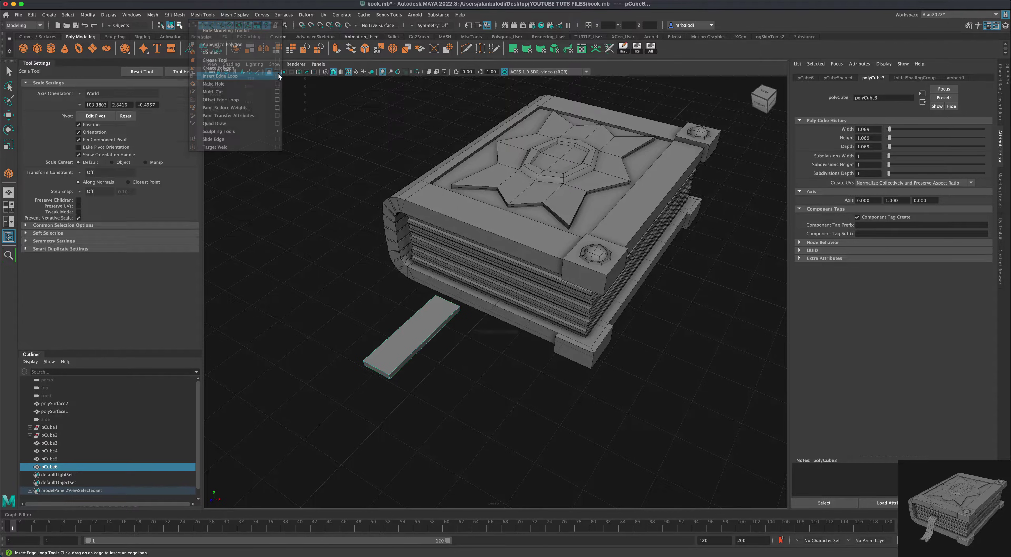
left_click(91, 126)
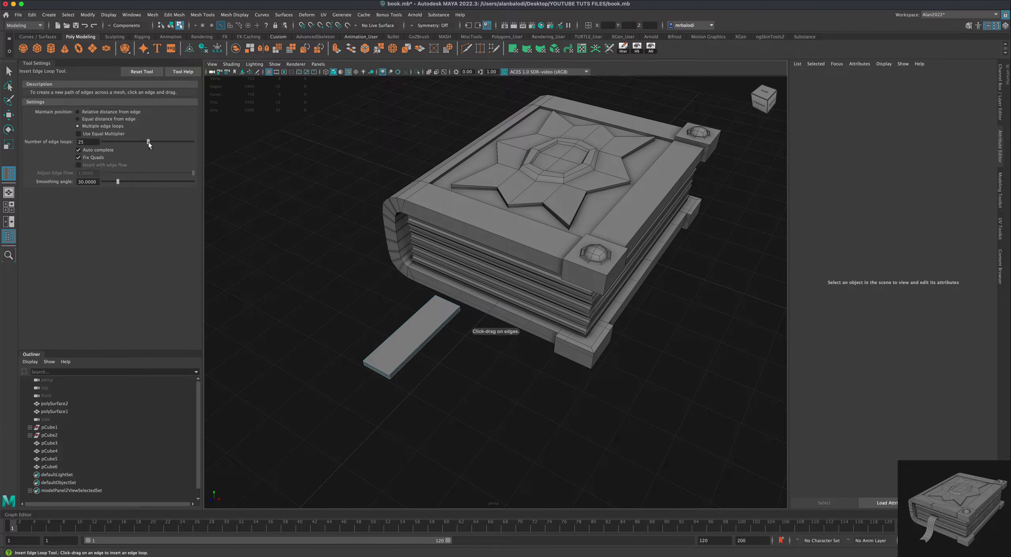
left_click_drag(124, 144, 121, 144)
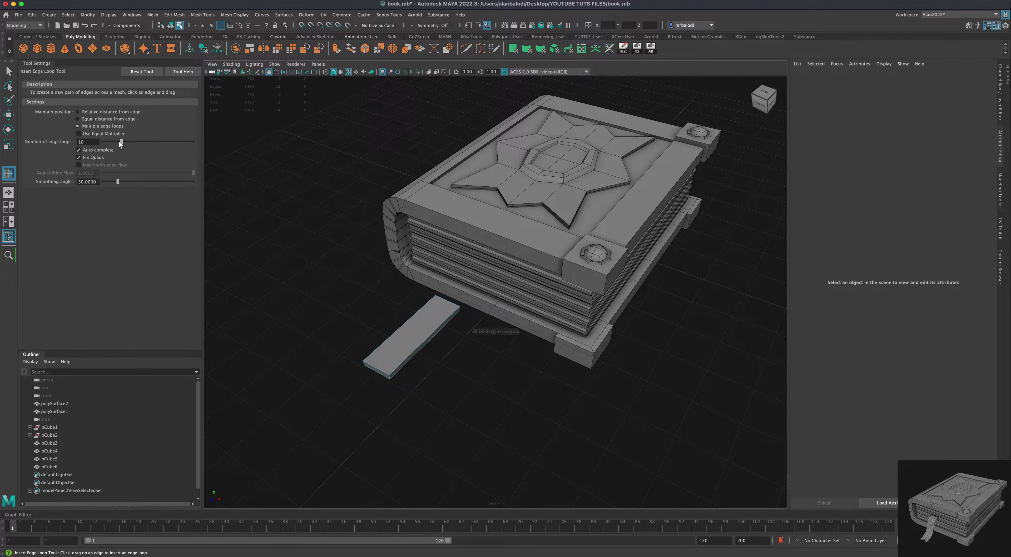
left_click(417, 348)
left_click_drag(299, 297, 297, 293, "alt")
Return the strip to object mode and scale its thickness down until it is ribbon-thin
key("r")
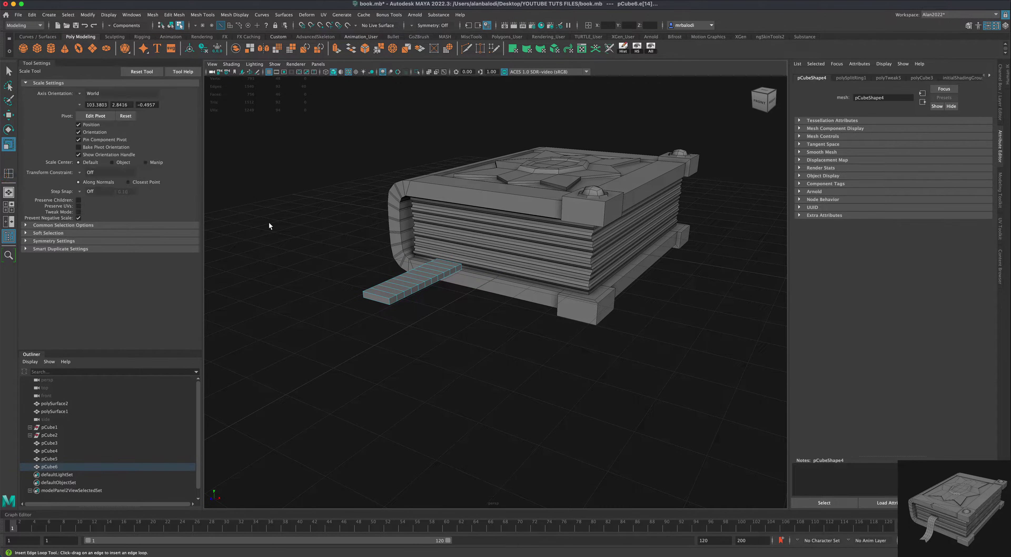
left_click_drag(412, 246, 350, 277)
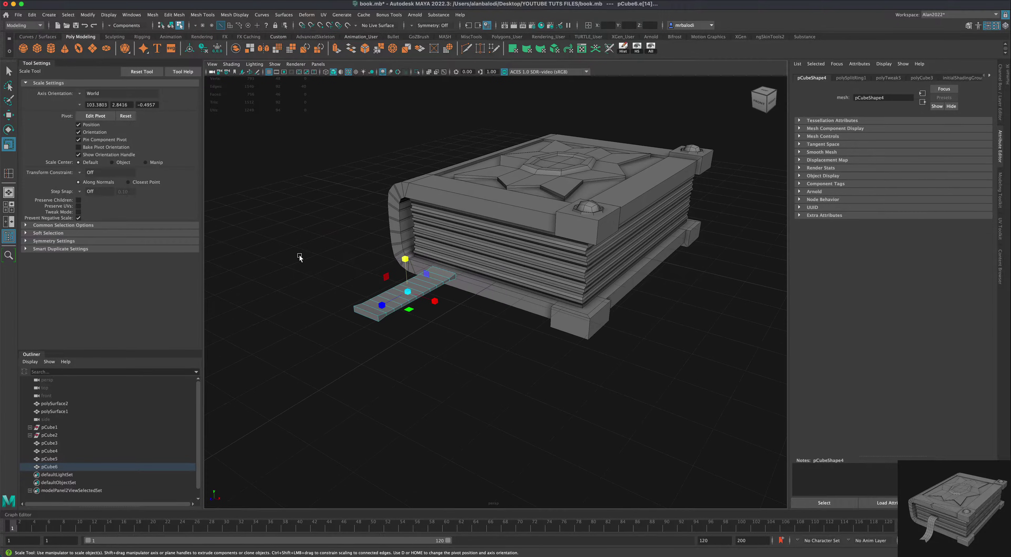
right_click_drag(388, 296, 397, 286)
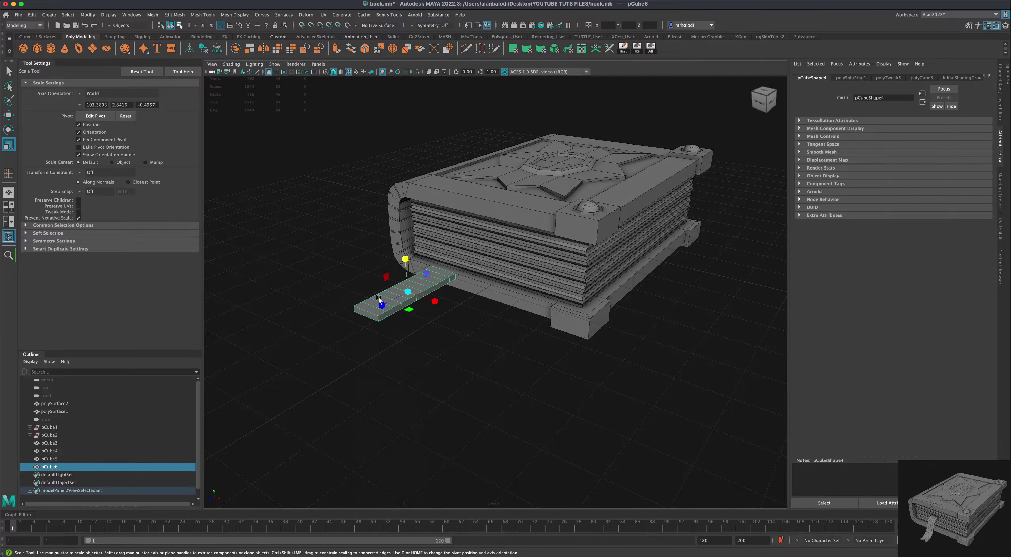
left_click_drag(404, 260, 407, 288)
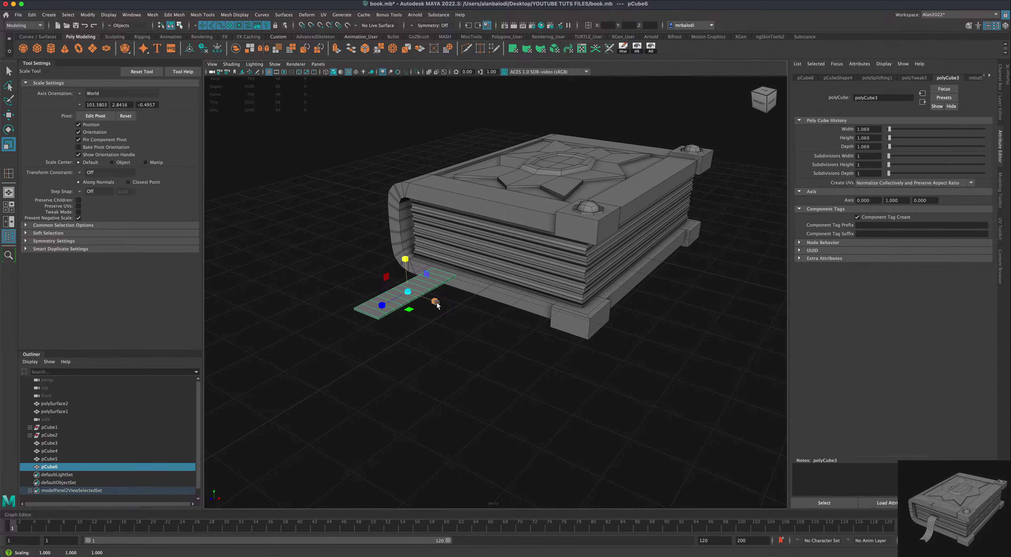
Move the ribbon strip toward the book so its inner end tucks partway into the page block
left_click_drag(375, 333, 463, 320, "alt")
right_click(464, 319)
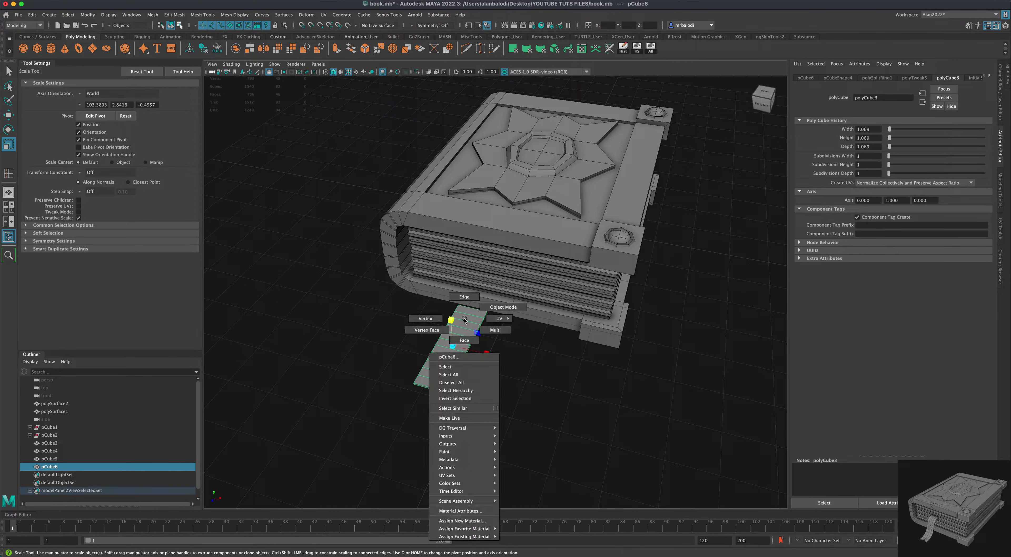
left_click_drag(416, 298, 318, 253, "alt")
scroll(302, 248, "up", 3)
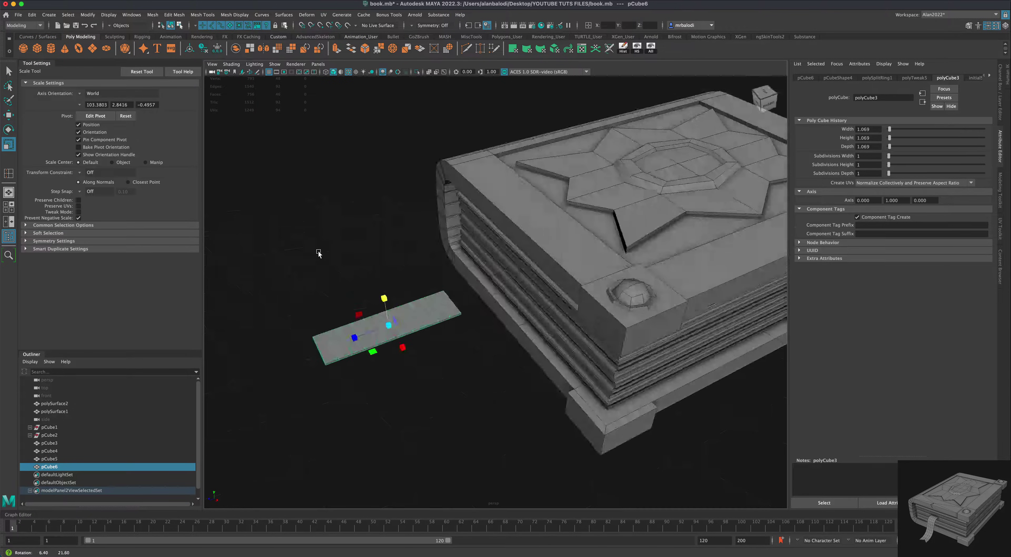
left_click(9, 116)
left_click_drag(349, 339, 435, 318)
left_click(320, 312)
mouse_move(321, 315)
left_mouse_down("alt")
mouse_move(345, 312)
mouse_move(331, 306)
left_mouse_up("alt")
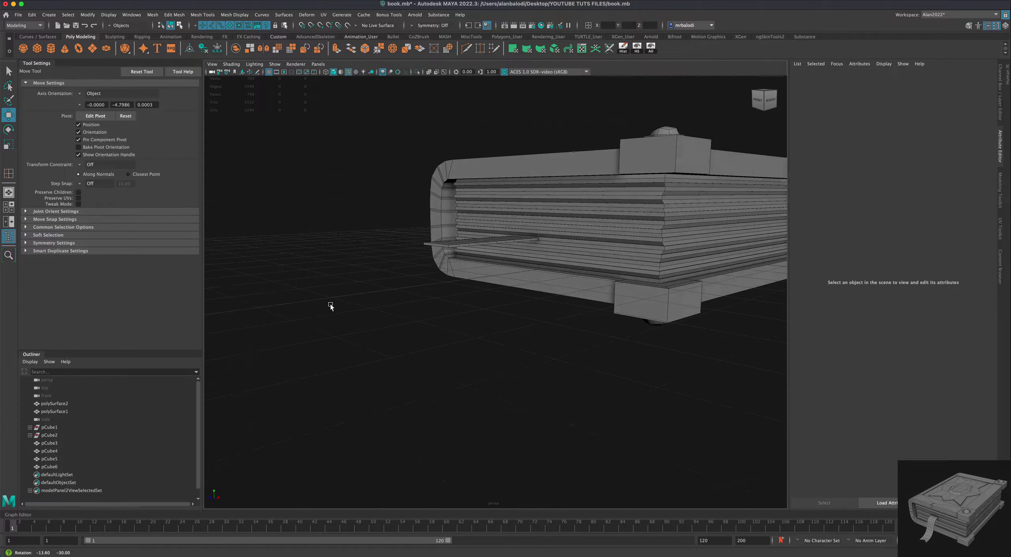
Raise the ribbon strip to sit between two page layers around mid-height of the page block
scroll(480, 297, "up", 2)
left_click(464, 227)
left_click_drag(476, 289, 473, 266, "alt")
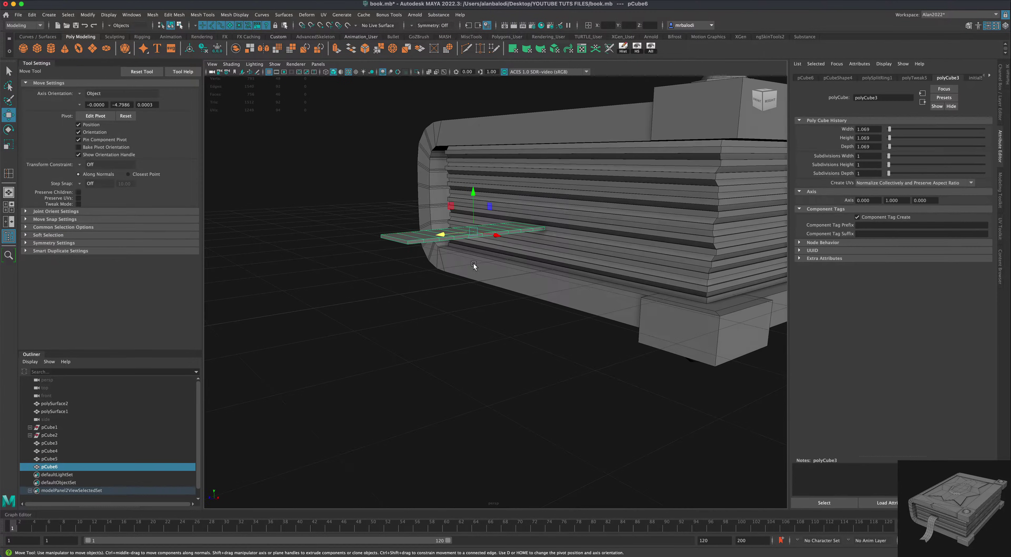
left_click_drag(472, 200, 645, 229)
left_click_drag(503, 293, 497, 293, "alt")
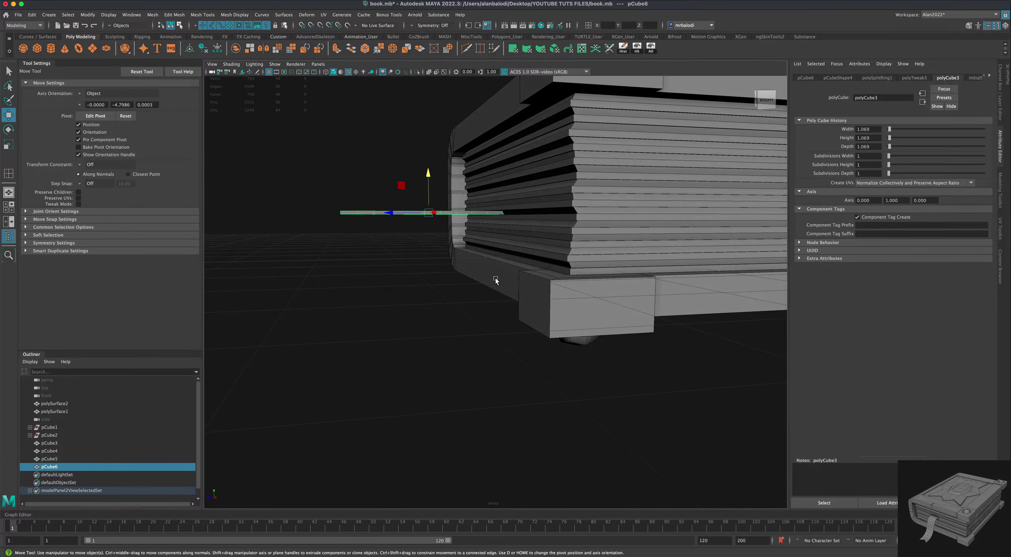
left_click_drag(431, 173, 431, 156)
left_click_drag(400, 276, 391, 295, "alt")
left_click(366, 332)
left_click_drag(363, 334, 458, 271, "alt")
left_click(463, 262)
left_click_drag(452, 330, 472, 244, "alt")
left_click_drag(439, 295, 393, 338, "alt")
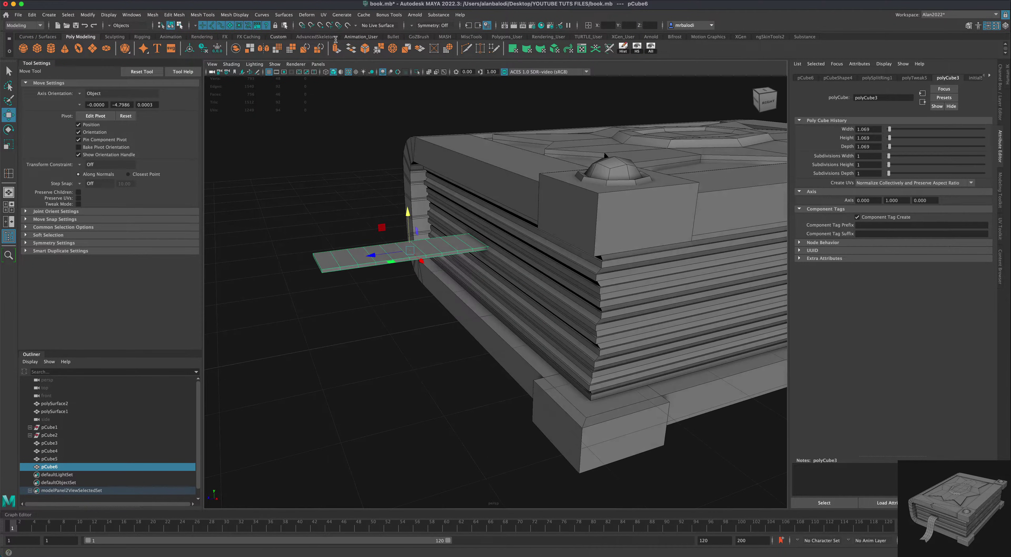
Create a Lattice deformer on the ribbon with 4 × 4 × 4 divisions, local mode on
left_click(307, 15)
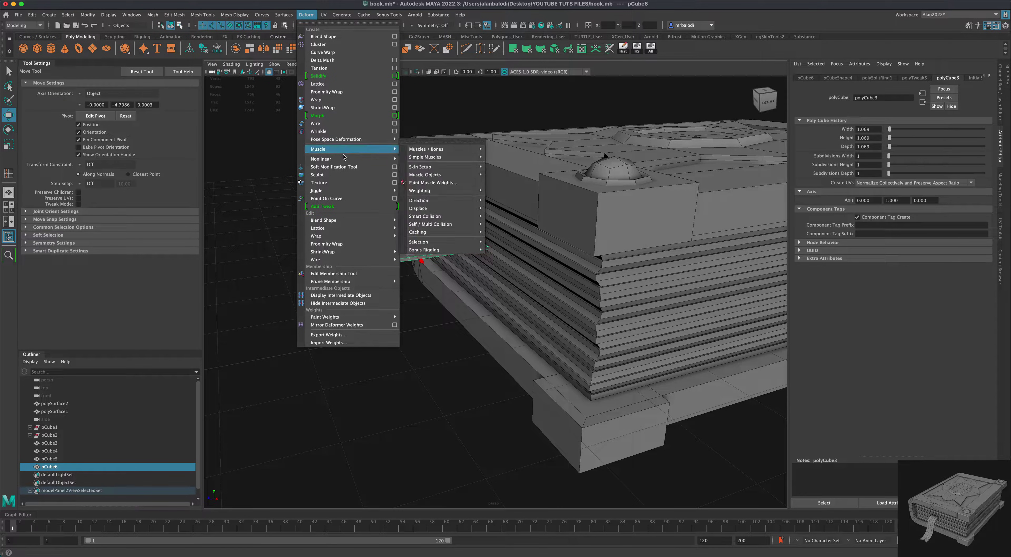
mouse_move(353, 159)
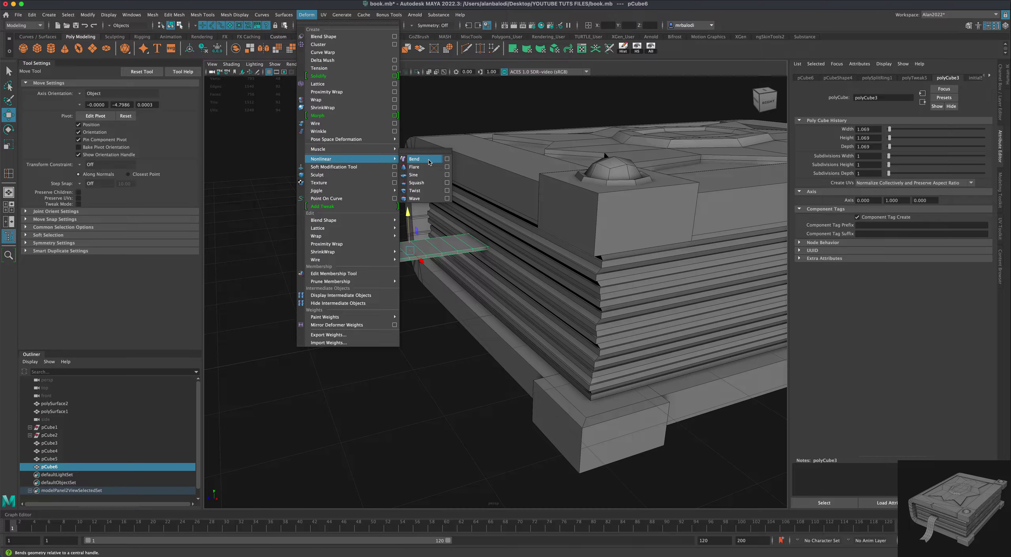
left_click(394, 84)
left_click_drag(757, 157, 184, 107)
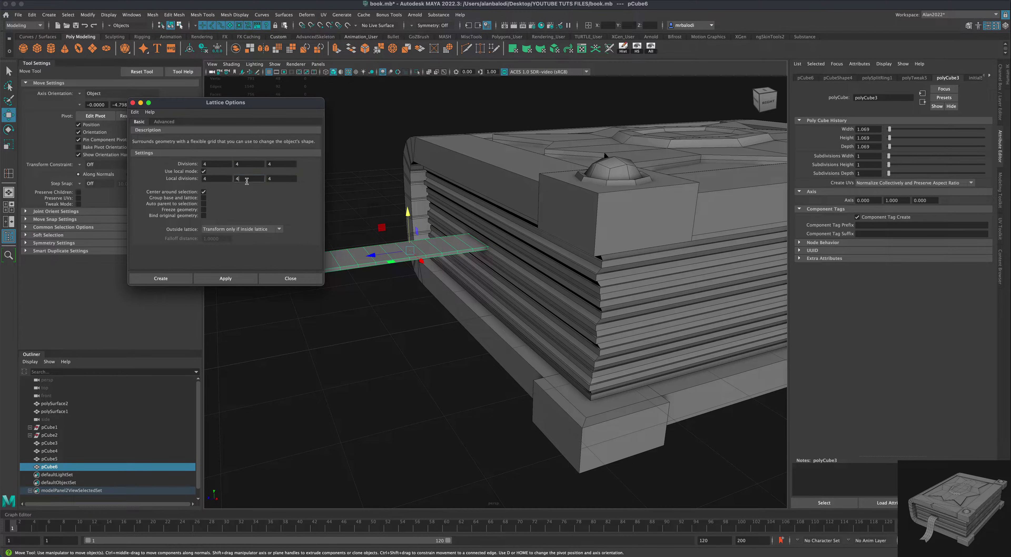
left_click(272, 179)
left_click(150, 278)
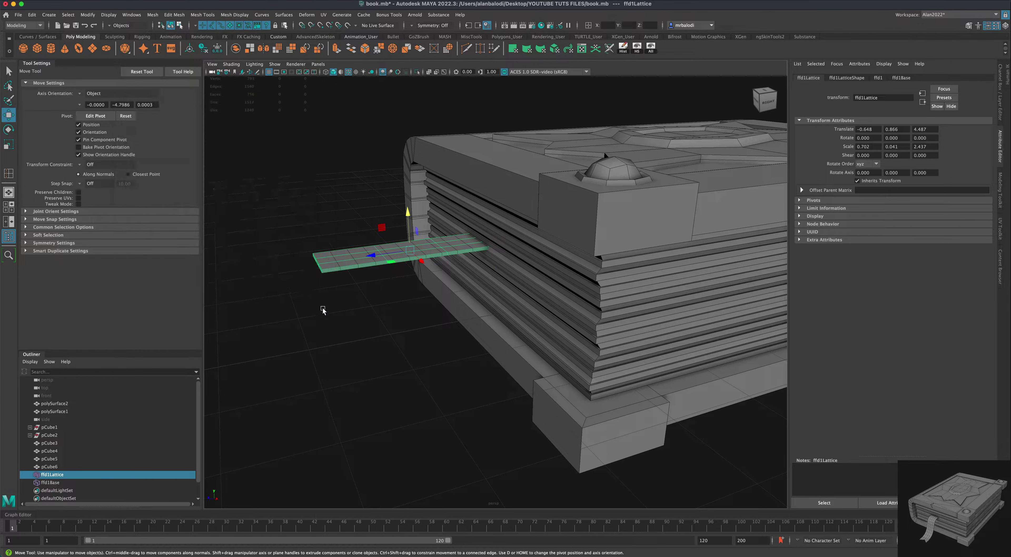
Switch the lattice to point editing and lower its outermost row of points to bend the ribbon's free end down
right_click_drag(322, 262, 294, 260)
left_click_drag(303, 244, 315, 260, "alt")
right_click_drag(318, 273, 314, 254)
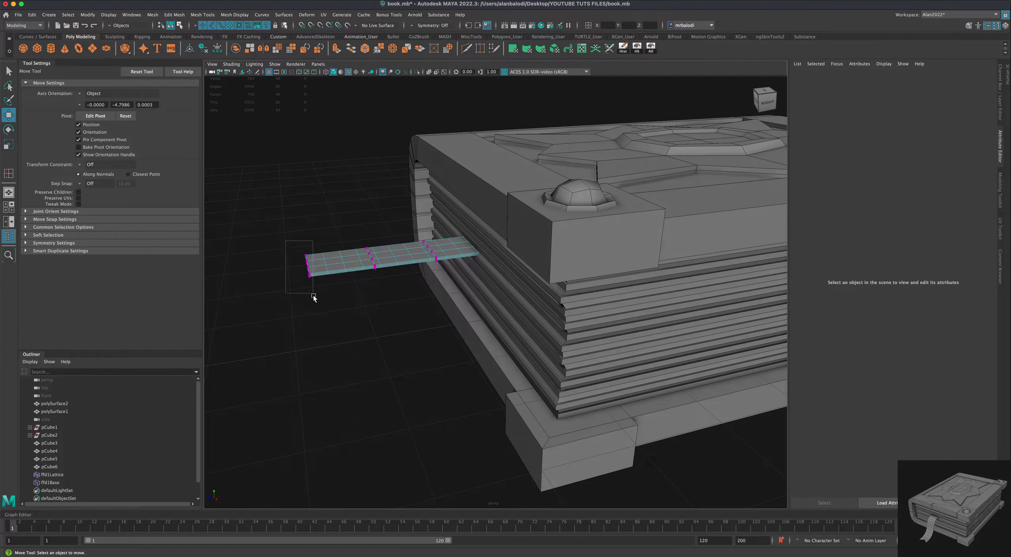
left_click_drag(314, 297, 313, 297)
left_click_drag(302, 229, 315, 309)
In the side view, move the lattice row next to the free end down and inward beside the bottom cover
left_click_drag(355, 233, 385, 295)
key("space")
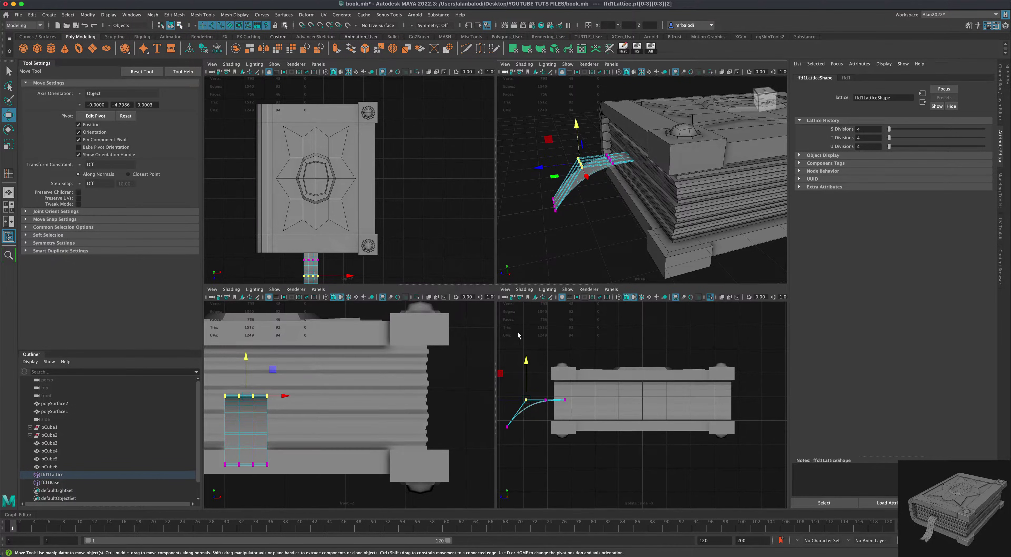
key("space")
middle_click_drag(493, 360, 702, 334, "alt")
scroll(395, 349, "up", 5)
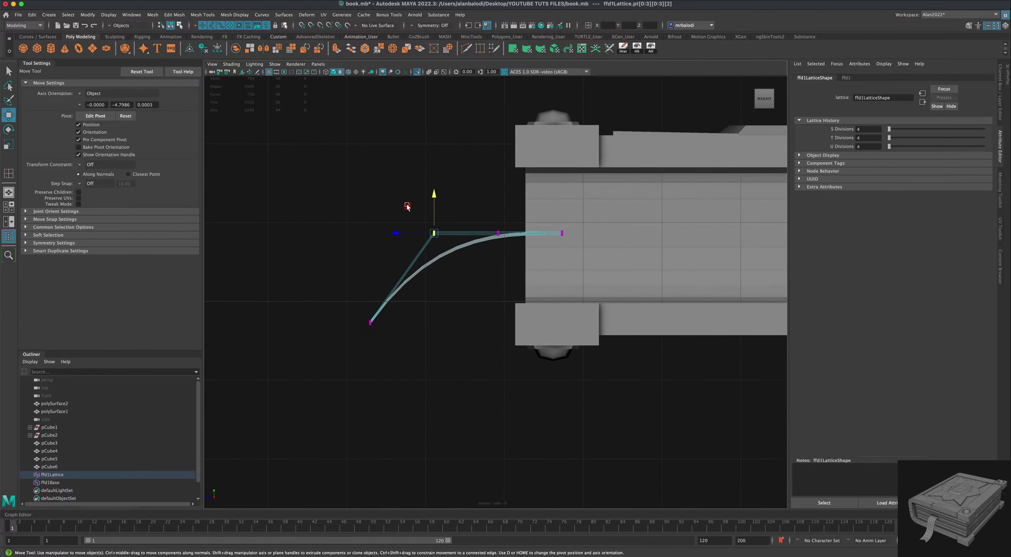
left_click_drag(407, 208, 504, 319)
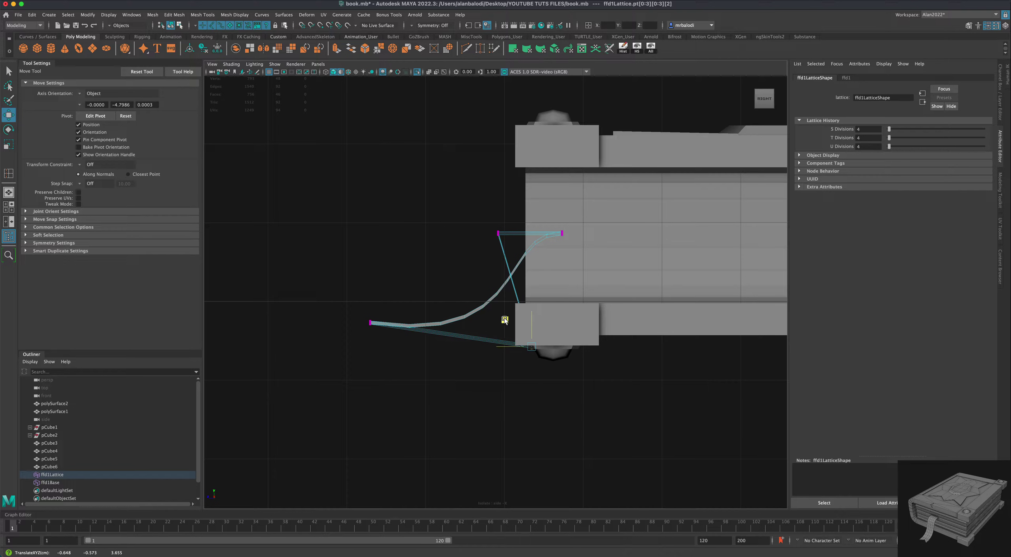
Move the lattice's end row down and inward, pull its inner row up and outward for an S-curve, and return to object mode in perspective
left_click_drag(359, 297, 387, 349)
middle_click_drag(345, 296, 378, 312)
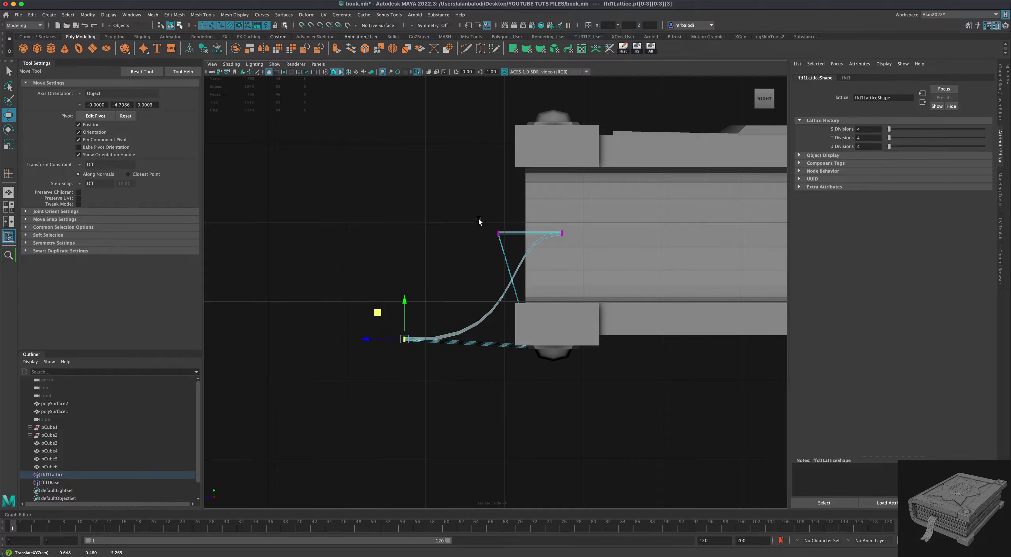
left_click_drag(478, 221, 522, 253)
middle_click_drag(471, 207, 425, 165)
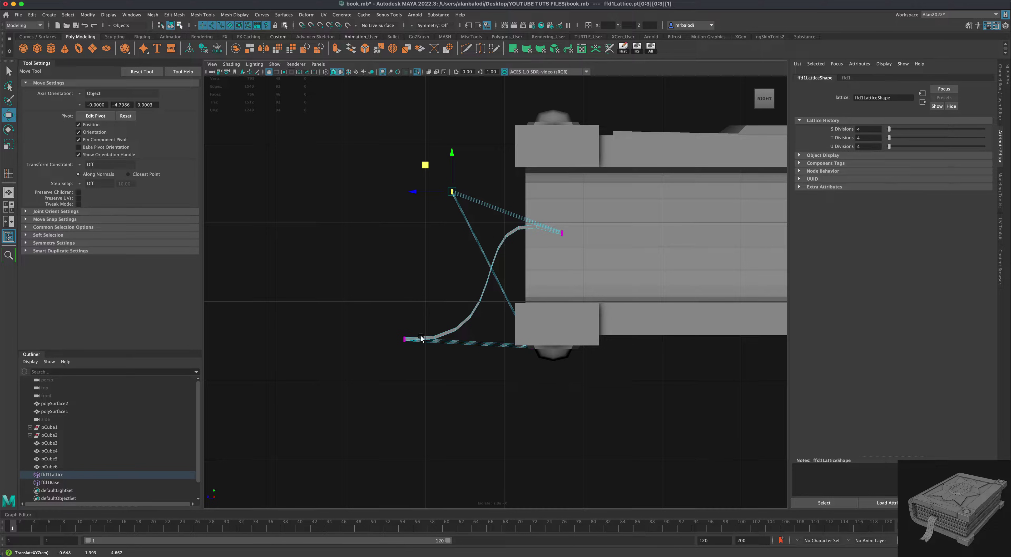
key("q")
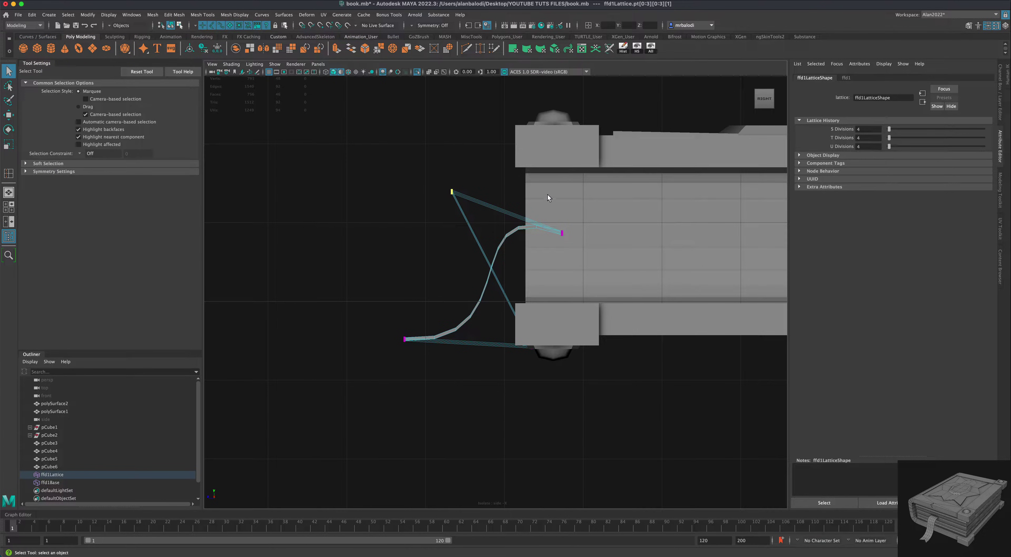
right_click_drag(548, 195, 566, 190)
key("space")
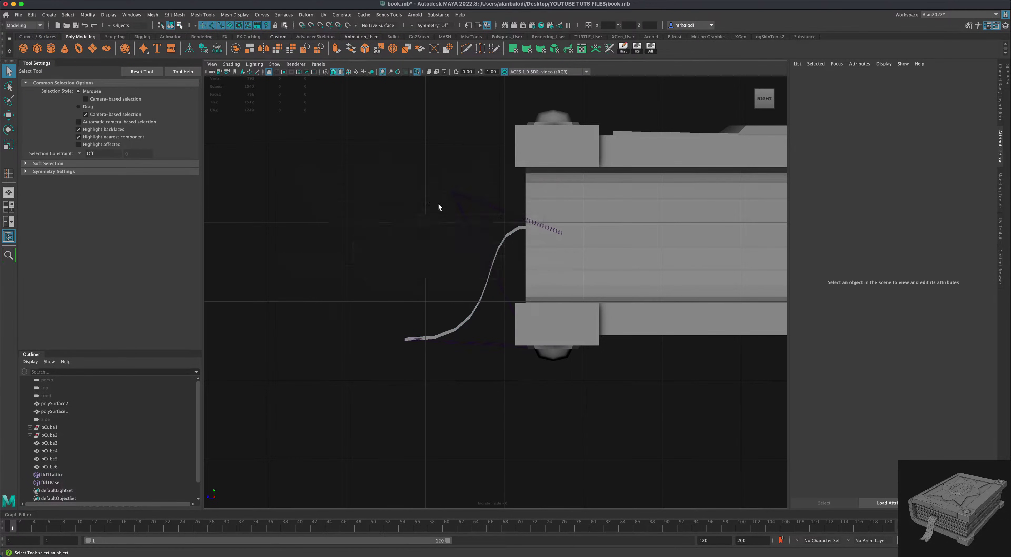
key("space")
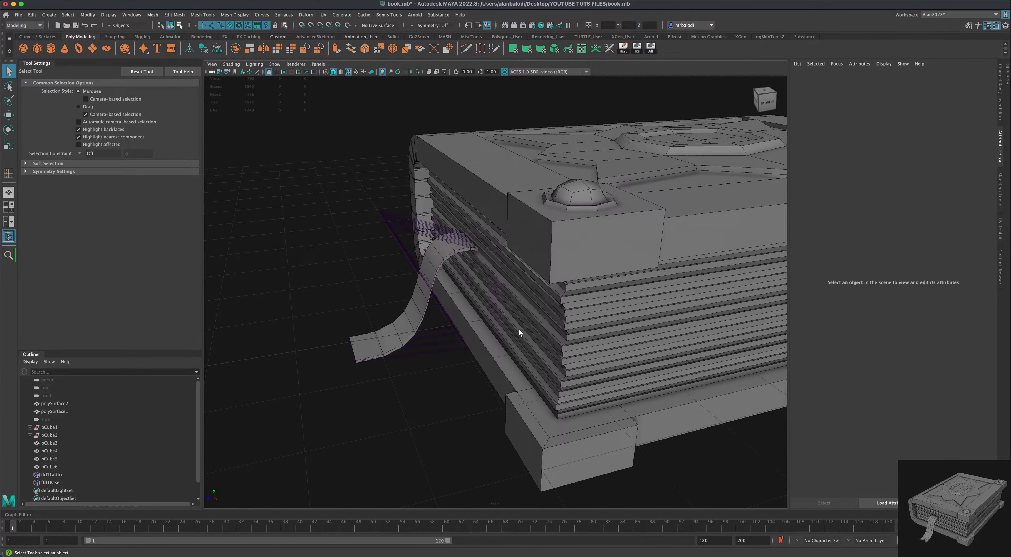
Delete the curved ribbon's construction history to bake the shape and remove the lattice
left_click_drag(518, 329, 492, 373, "alt")
left_click(436, 379)
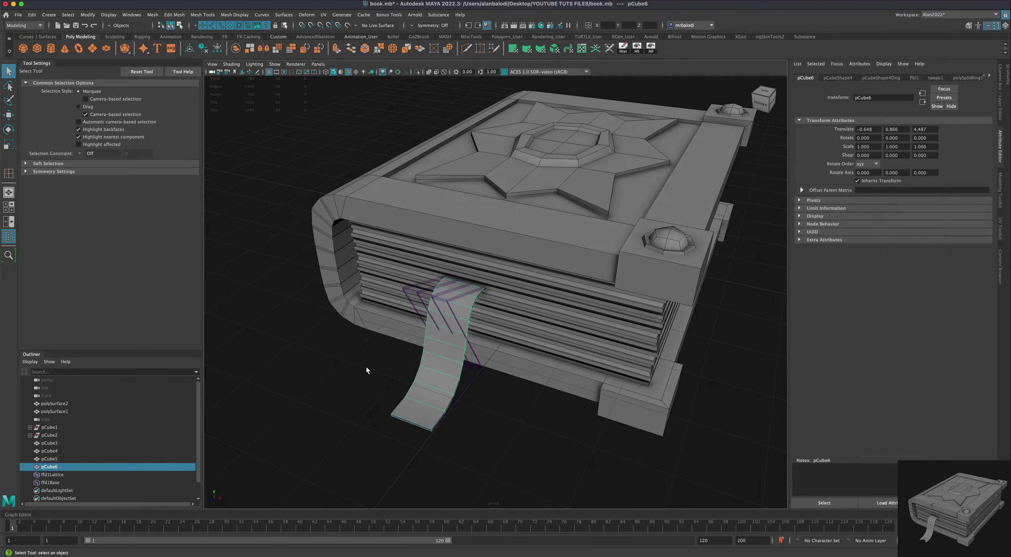
left_click_drag(365, 370, 350, 359, "alt")
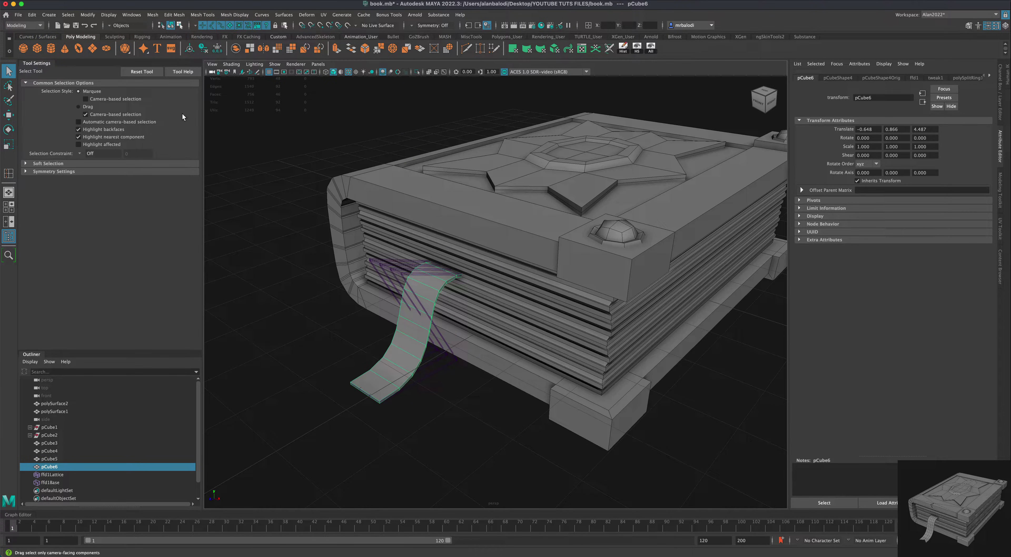
left_click(31, 15)
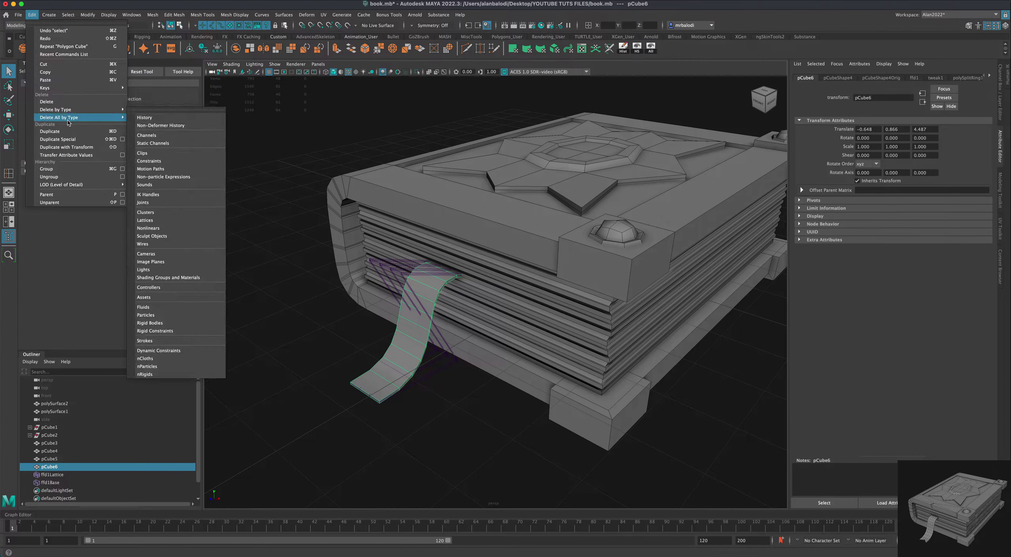
mouse_move(98, 110)
left_click(149, 110)
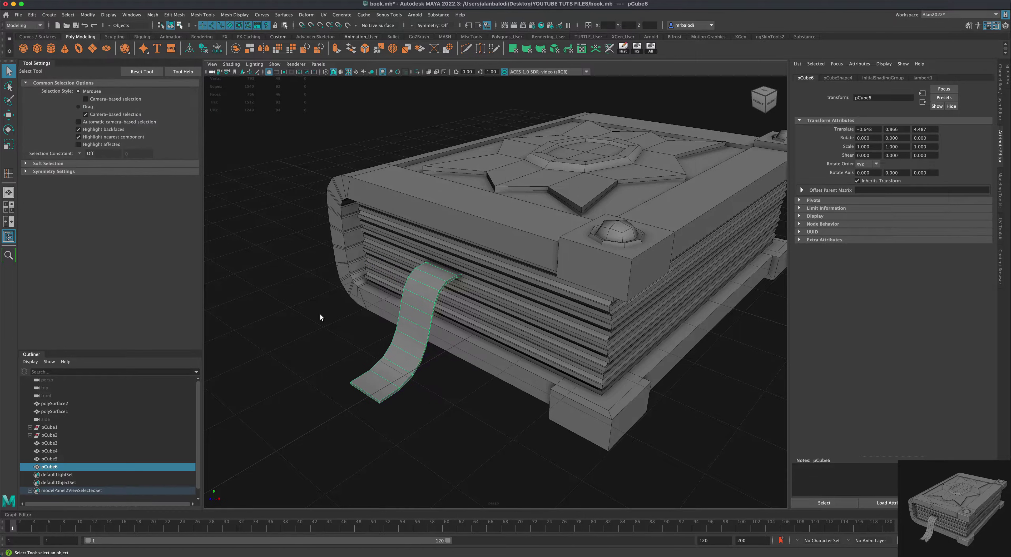
Insert 3 evenly spaced edge loops running lengthwise along the ribbon
left_click(207, 16)
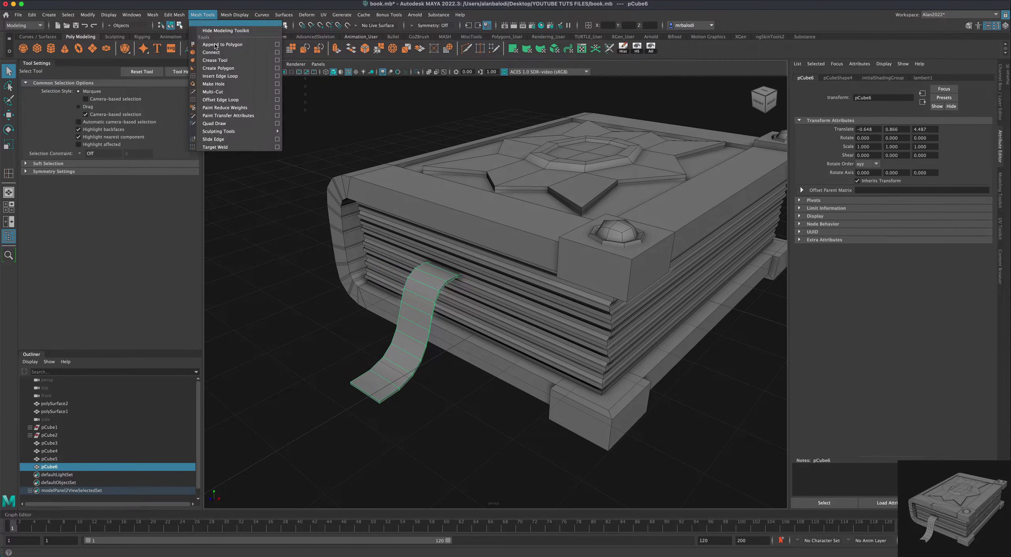
left_click(277, 76)
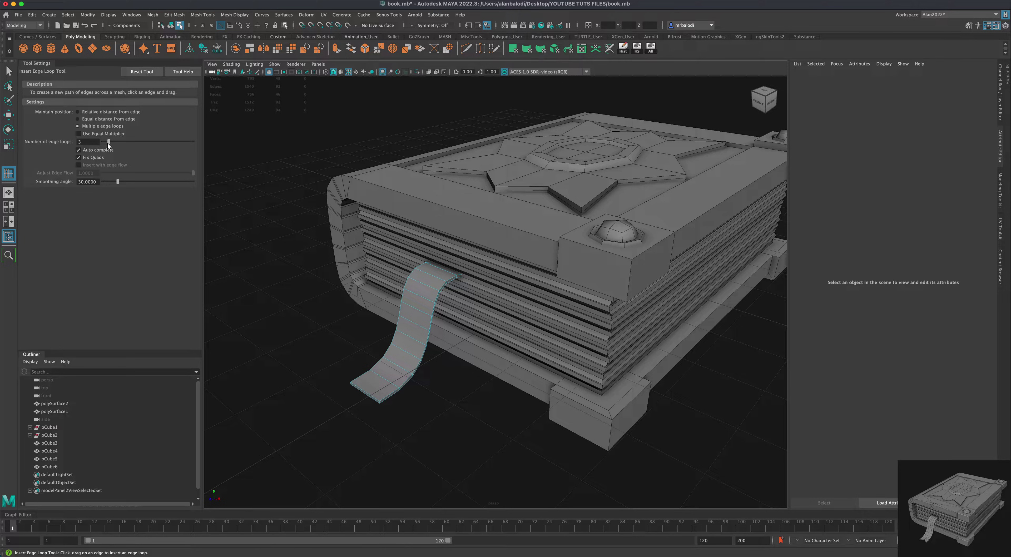
left_click(384, 381)
scroll(332, 383, "up", 5)
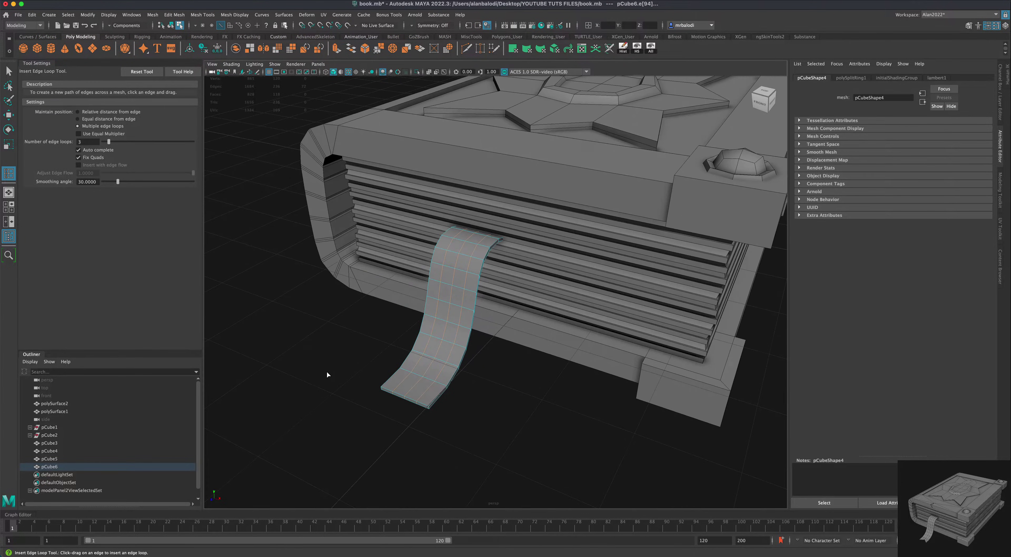
In the top view, move the three middle vertex pairs of the ribbon's free end inward toward the book
key("space")
key("space")
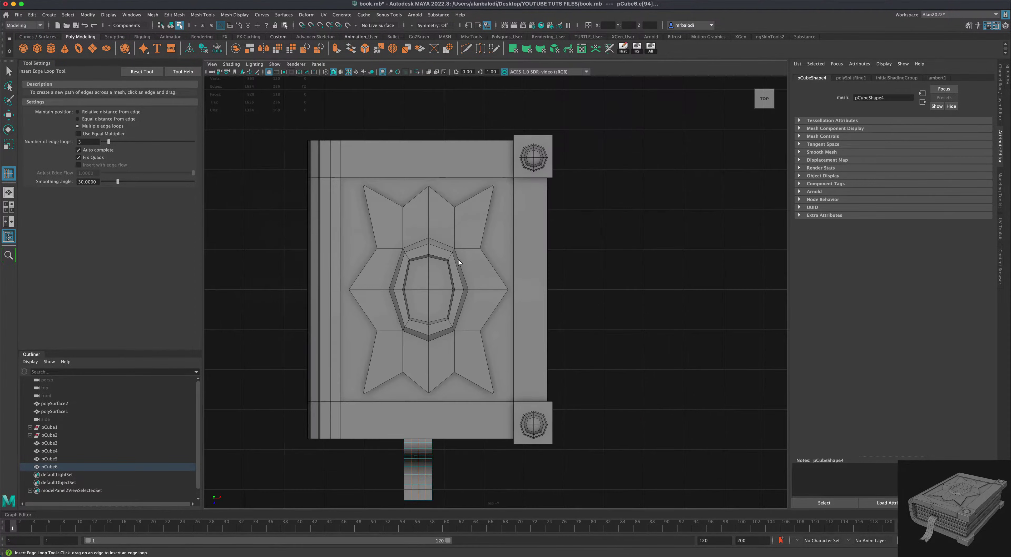
scroll(605, 164, "up", 5)
scroll(579, 290, "up", 4)
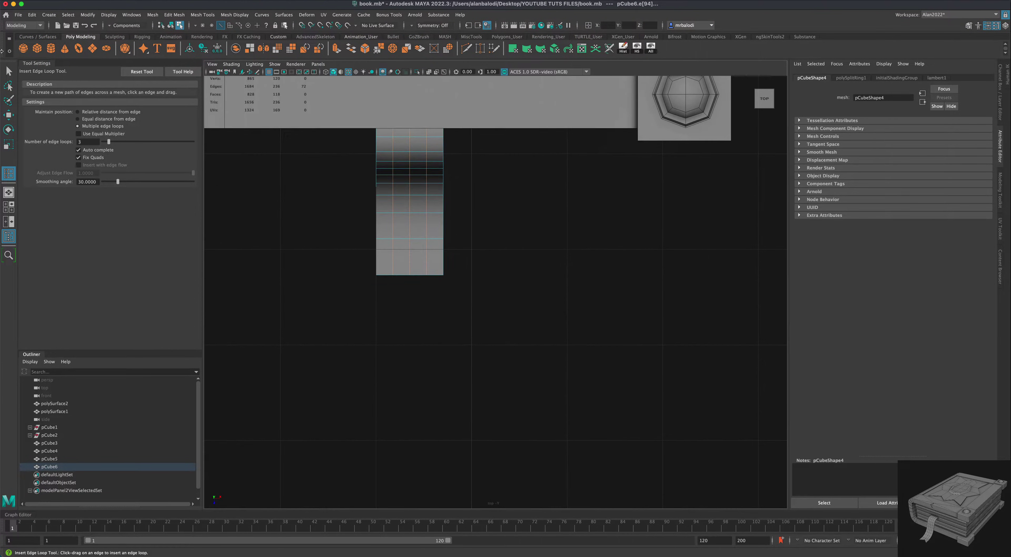
left_click(9, 70)
right_click(398, 240)
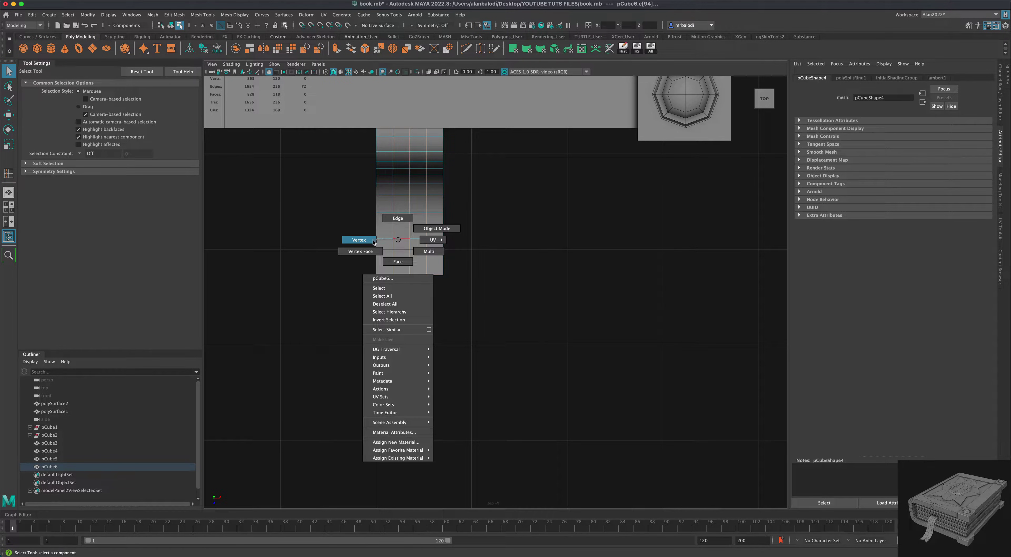
left_click(373, 240)
left_click_drag(419, 265, 418, 266)
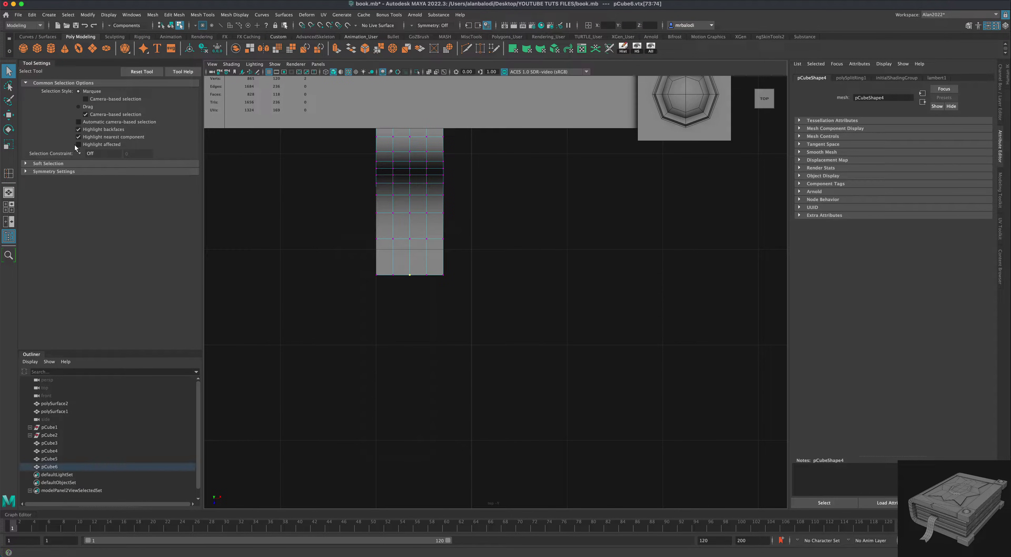
key("w")
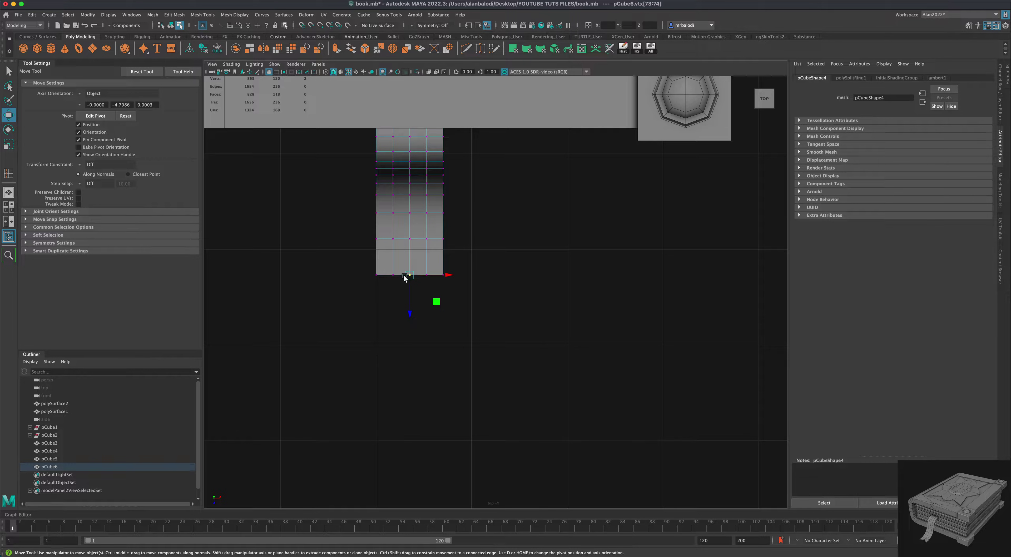
left_click_drag(392, 295, 430, 266)
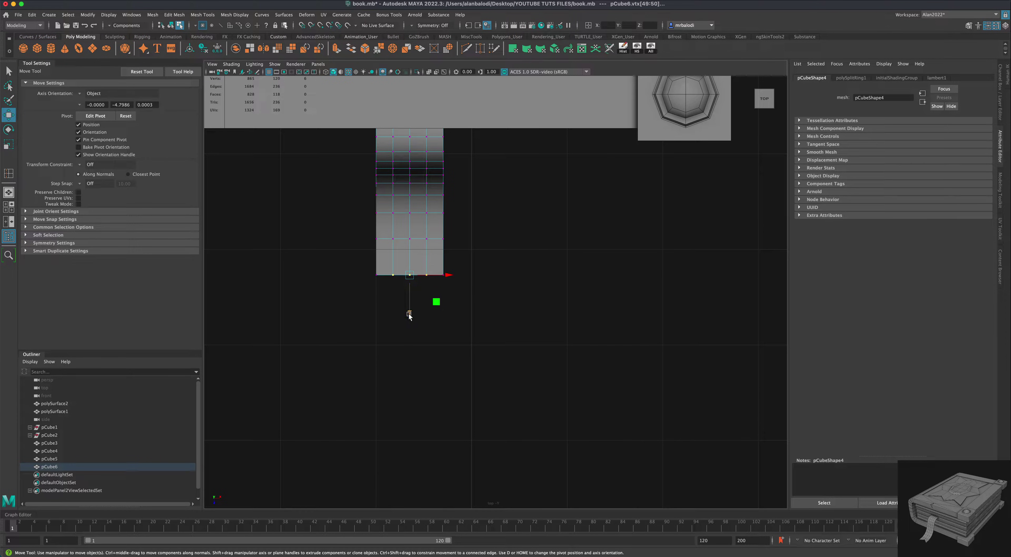
left_click_drag(409, 315, 409, 305)
Move the end's centre vertices further inward to form a V-shaped notch, and return to object mode in the perspective view
left_click_drag(403, 257, 416, 271)
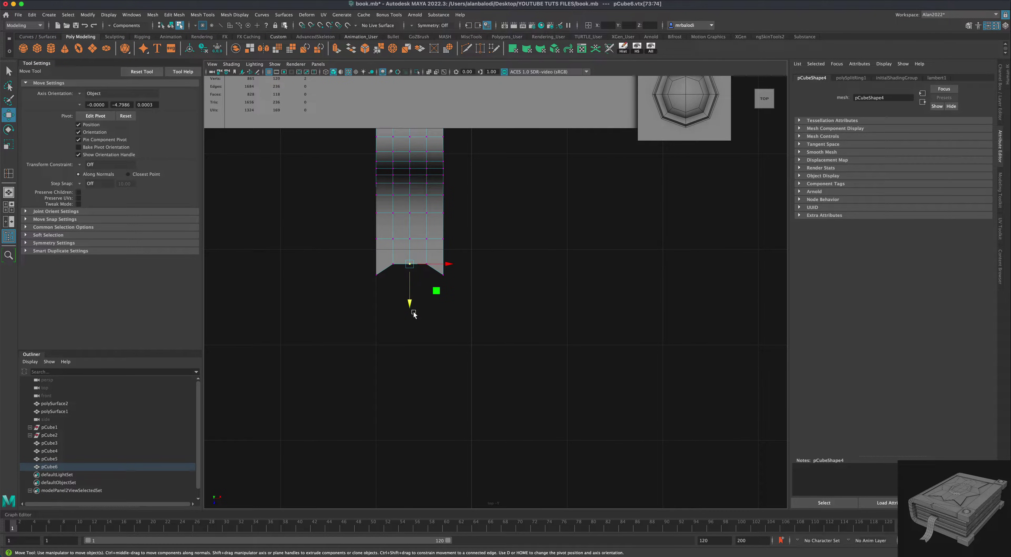
left_click_drag(410, 305, 410, 293)
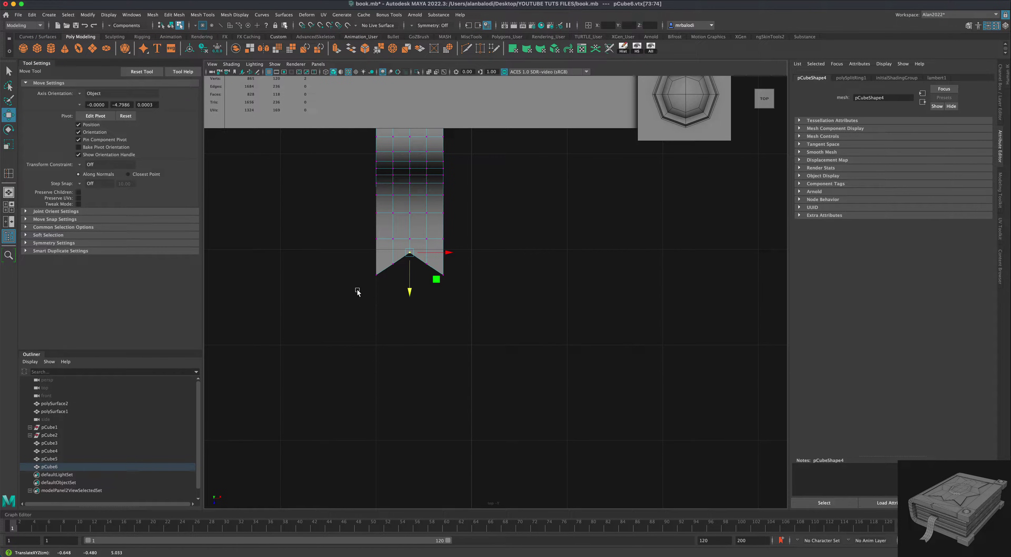
right_click_drag(423, 218, 486, 223)
key("space")
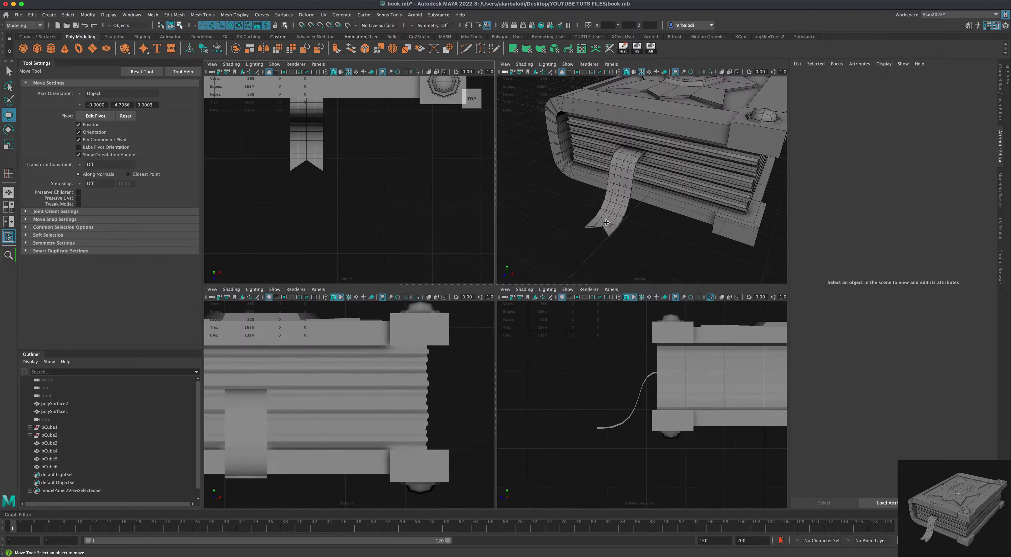
key("space")
key("space")
scroll(625, 313, "down", 5)
left_click_drag(625, 316, 574, 276, "alt")
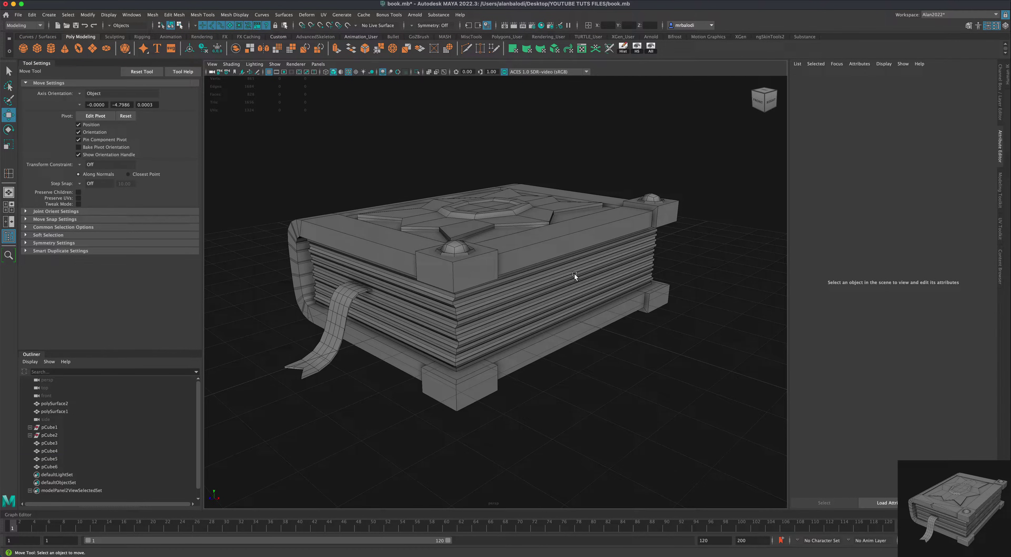
Lower the star ornament slightly on the top cover, to a Y translation of 1.981, and deselect it
left_click(539, 216)
left_click_drag(482, 175, 483, 176)
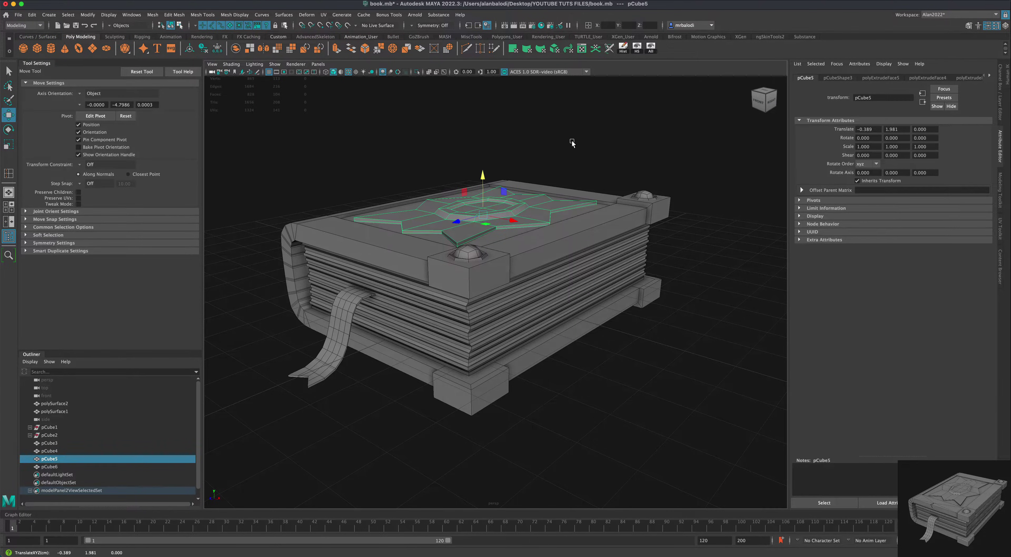
left_click(572, 143)
left_click_drag(572, 144, 470, 348, "alt")
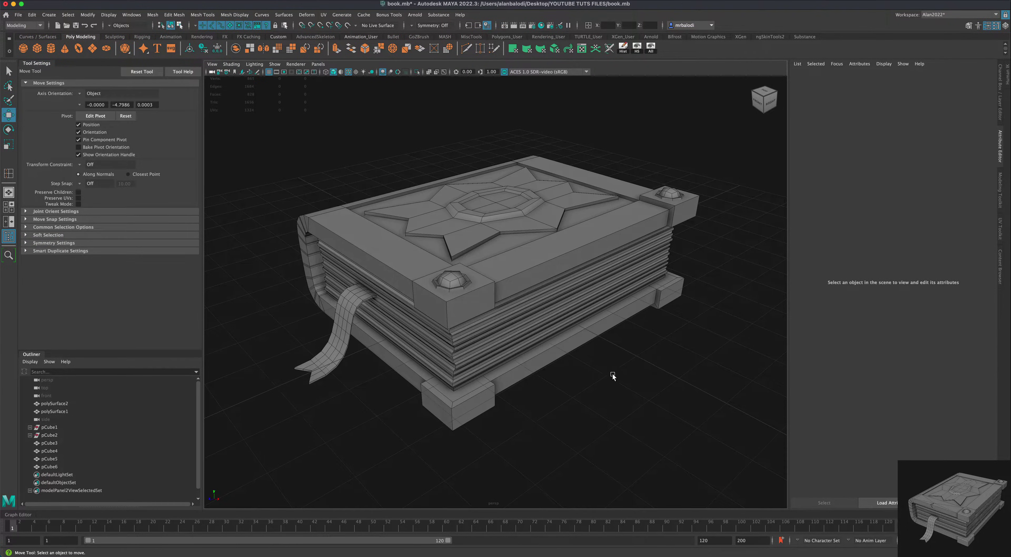
Select the border edges of the top cover's corner cap nearest the ribbon in edge mode
left_click_drag(612, 374, 623, 376, "alt")
left_click_drag(628, 294, 652, 329, "alt")
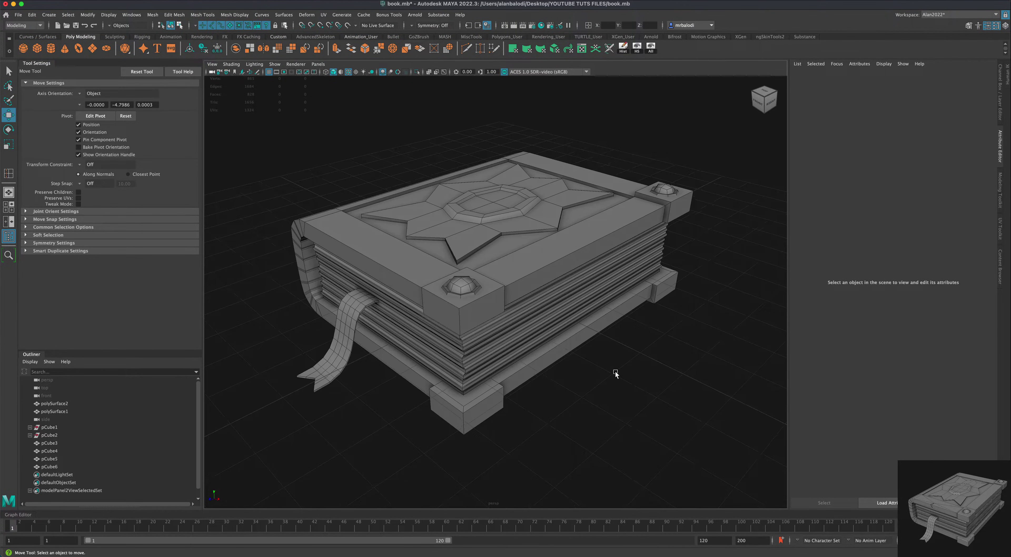
mouse_move(615, 373)
left_mouse_down("alt")
mouse_move(638, 365)
mouse_move(614, 365)
mouse_move(643, 365)
mouse_move(634, 368)
left_mouse_up("alt")
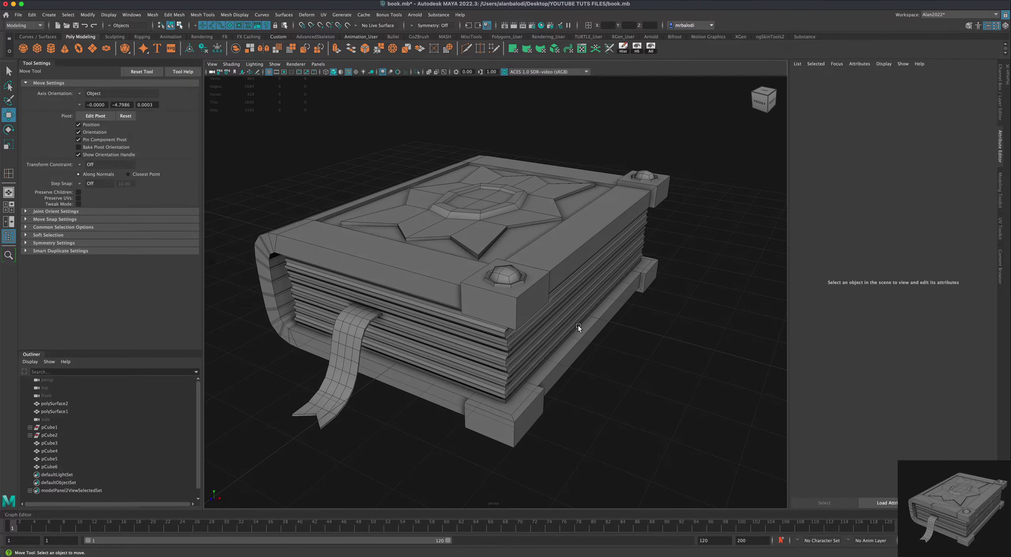
left_click_drag(643, 352, 668, 364, "alt")
left_click(490, 308)
right_click_drag(490, 305, 491, 287)
left_click(476, 306)
left_click(430, 310, "shift")
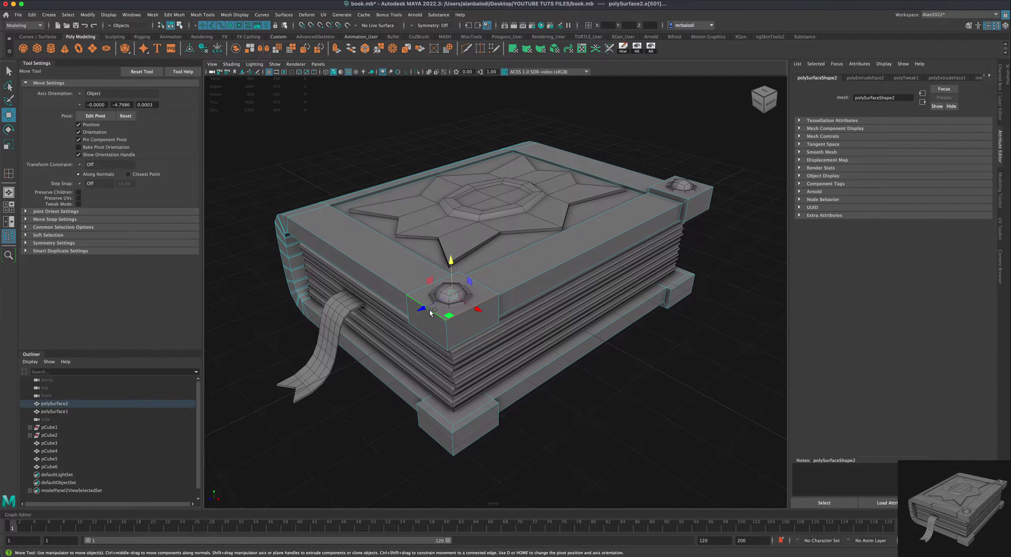
left_click(456, 337)
left_click(460, 342)
left_click_drag(460, 342, 600, 382, "alt")
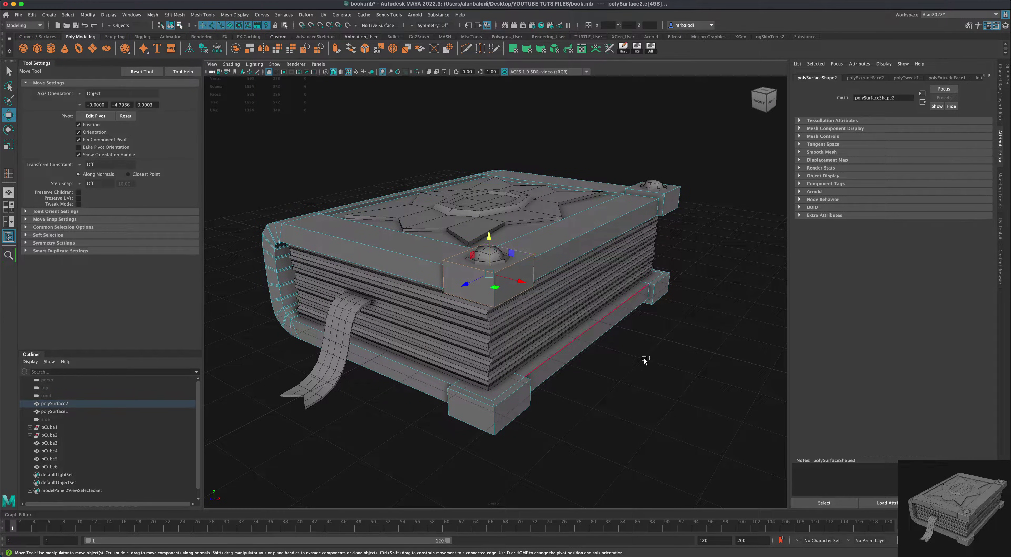
left_click_drag(646, 354, 628, 365, "alt")
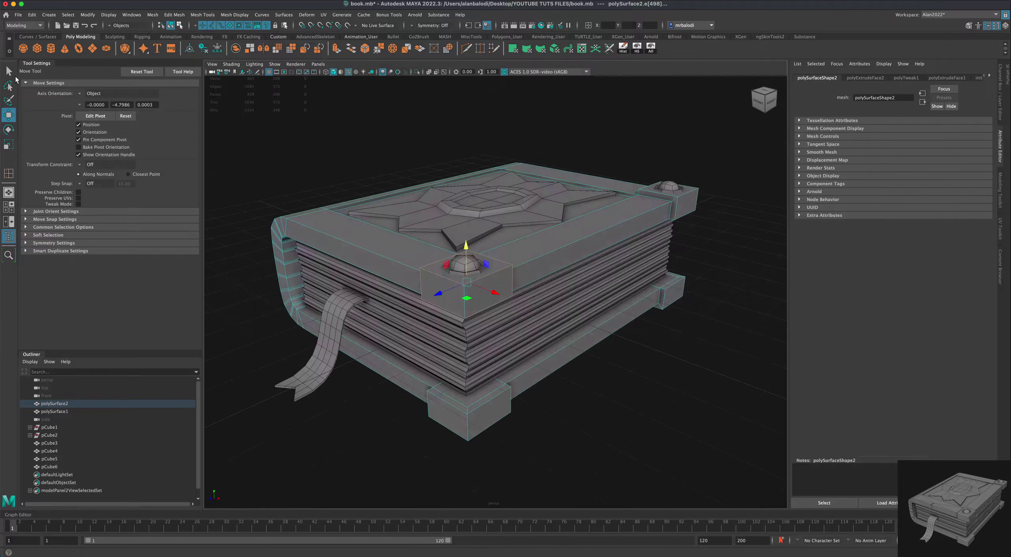
key("q")
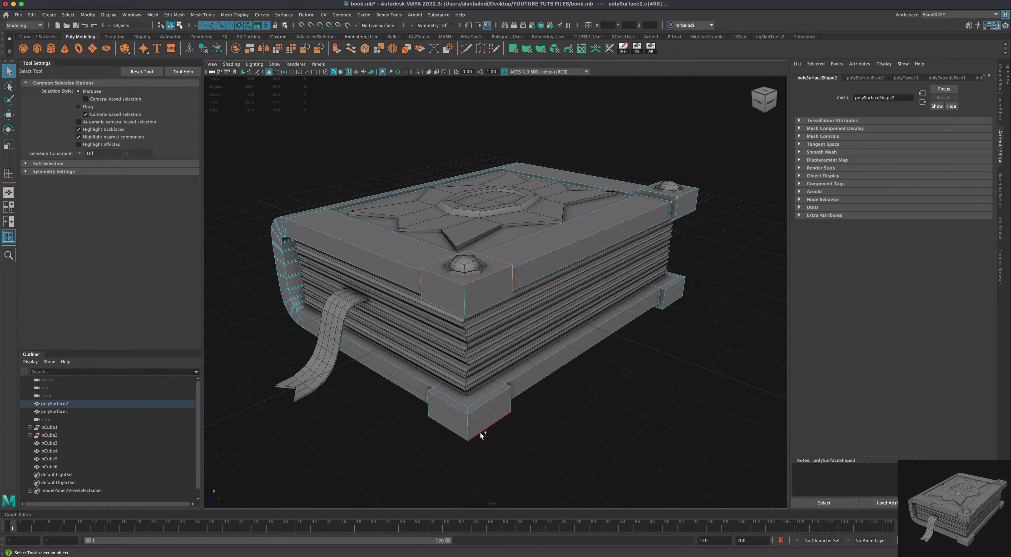
Add the outer edges of the bottom cover's corner cap below it to the edge selection
left_click_drag(482, 436, 571, 433, "alt")
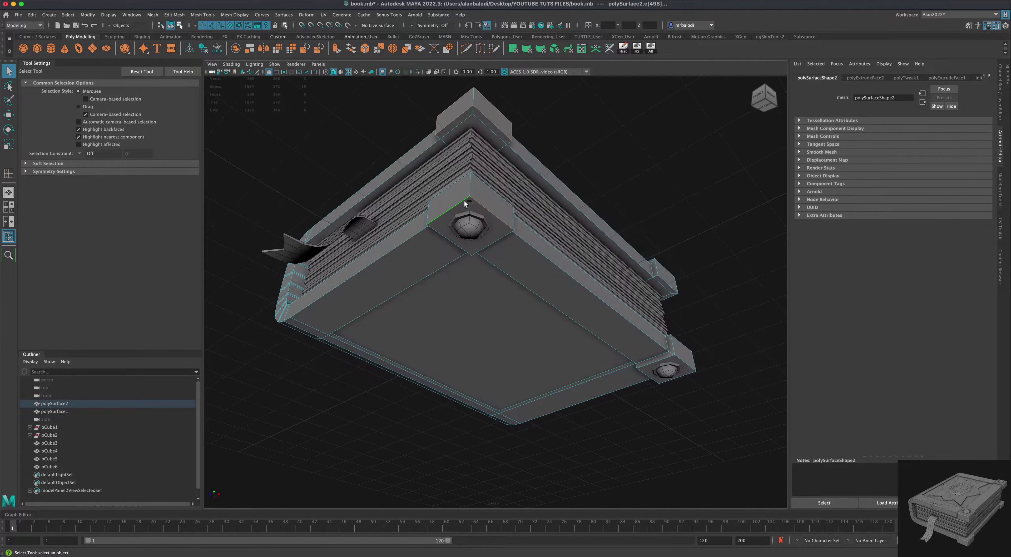
left_click(458, 187, "shift")
left_click(485, 188, "shift")
left_click(495, 240, "shift")
left_click_drag(634, 203, 640, 312, "alt")
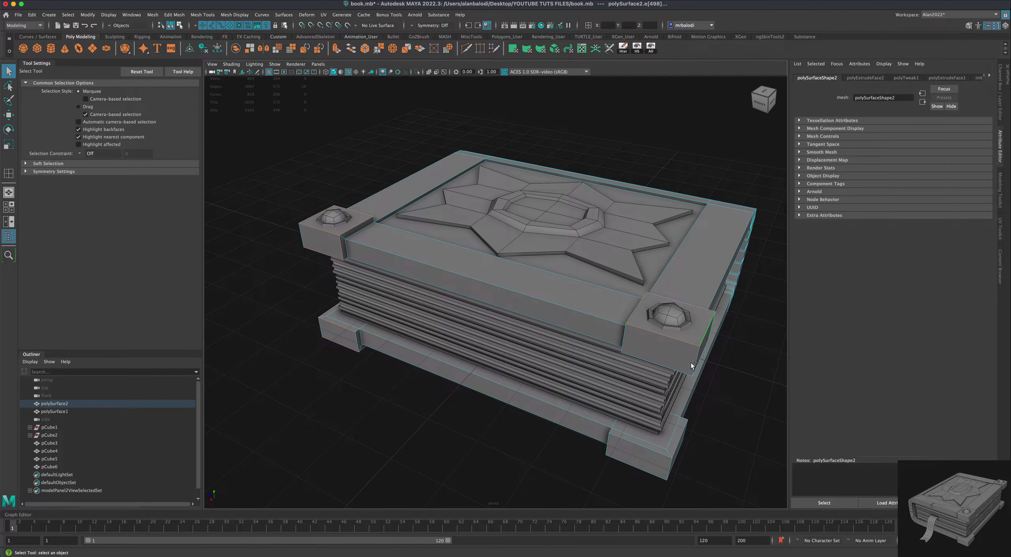
Add the outer edges of the far corner caps on both covers to the edge selection, leaving out unwanted edges
left_click_drag(636, 449, 519, 416, "alt")
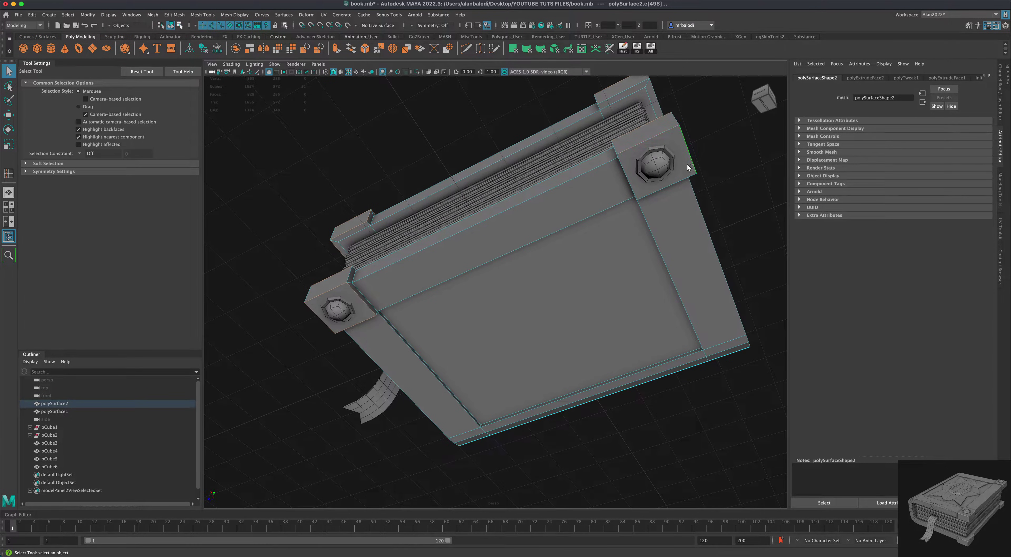
left_click_drag(683, 179, 756, 217, "alt")
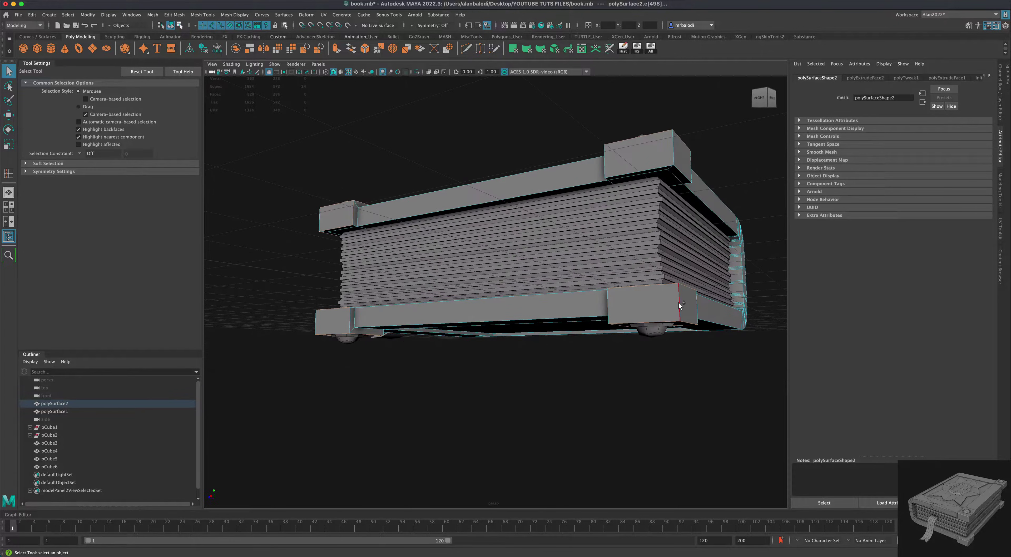
left_click_drag(682, 302, 644, 411, "alt")
left_click(382, 377, "ctrl")
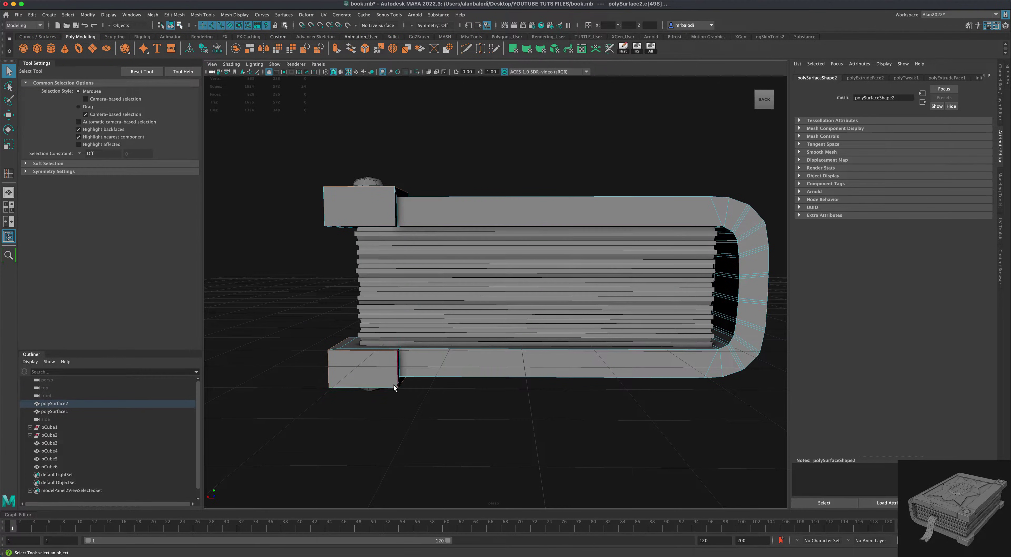
mouse_move(404, 407)
left_mouse_down("alt")
mouse_move(420, 406)
mouse_move(285, 422)
mouse_move(403, 397)
left_mouse_up("alt")
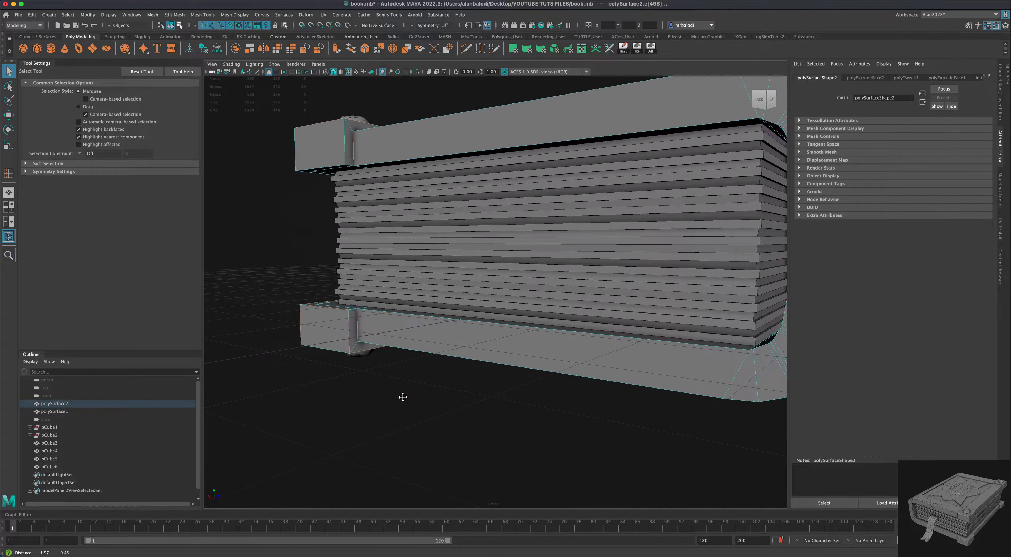
left_click(346, 151, "shift")
left_click_drag(264, 203, 310, 200, "alt")
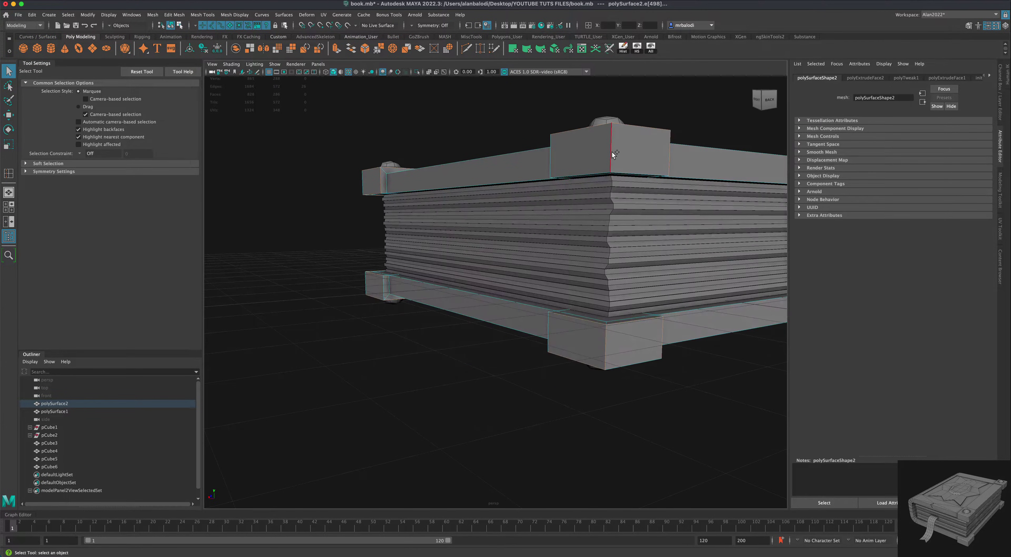
left_click_drag(313, 248, 335, 300, "alt")
left_click_drag(310, 340, 397, 262, "alt")
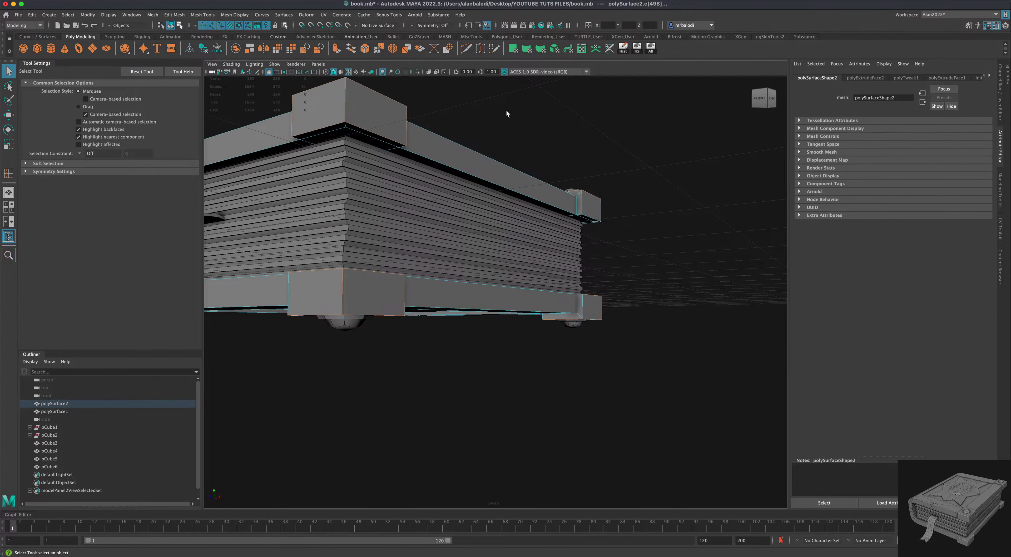
left_click_drag(506, 114, 500, 119, "alt")
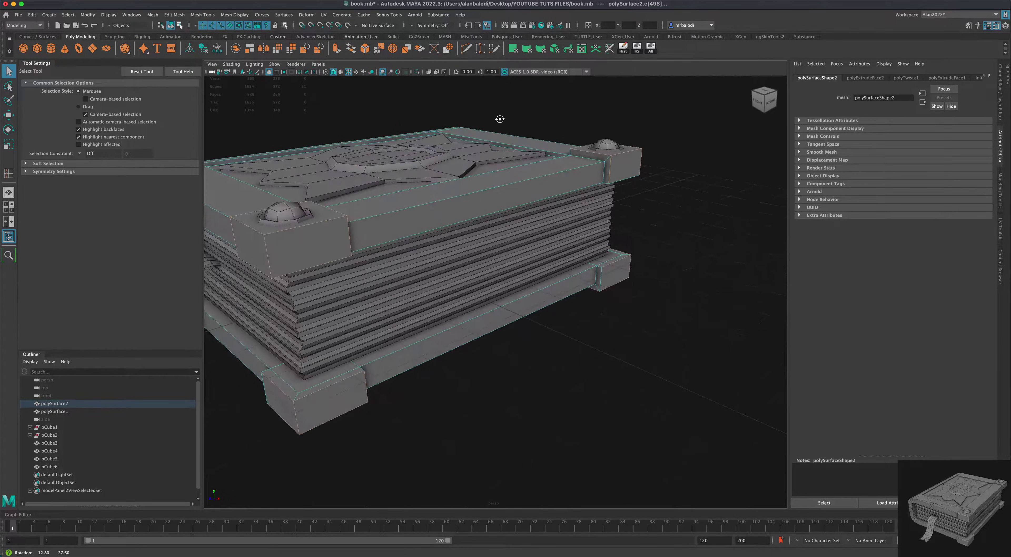
left_click_drag(641, 374, 558, 316, "alt")
left_click_drag(352, 160, 603, 386, "alt")
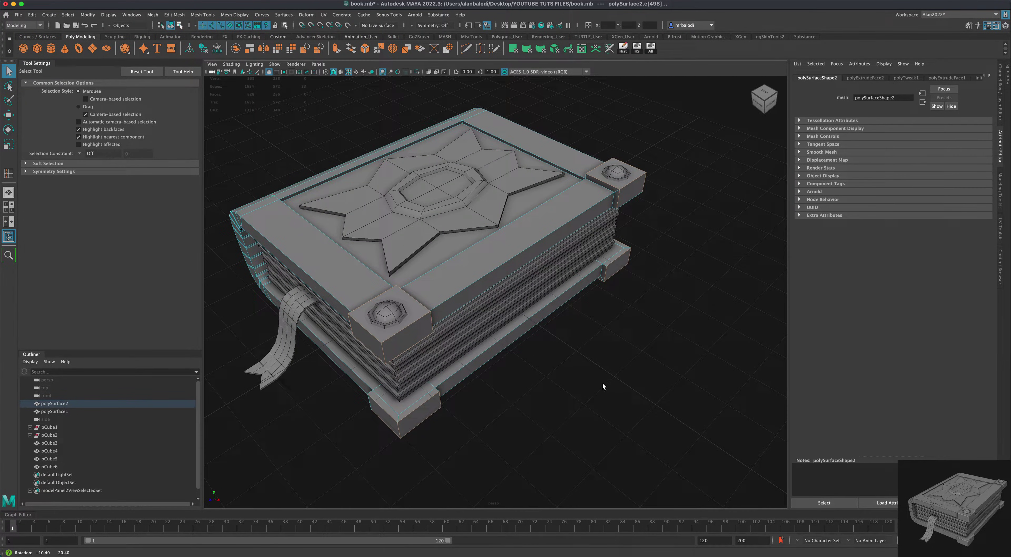
Bevel the selected corner cap edges with a fraction of 0.3 and 1 segment, and return to object mode
left_click(365, 49)
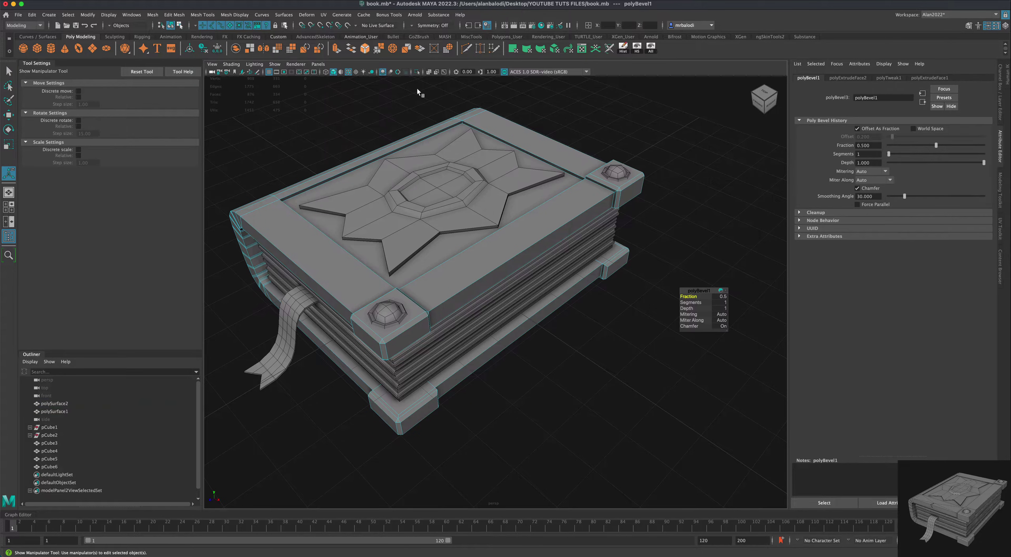
left_click(722, 296)
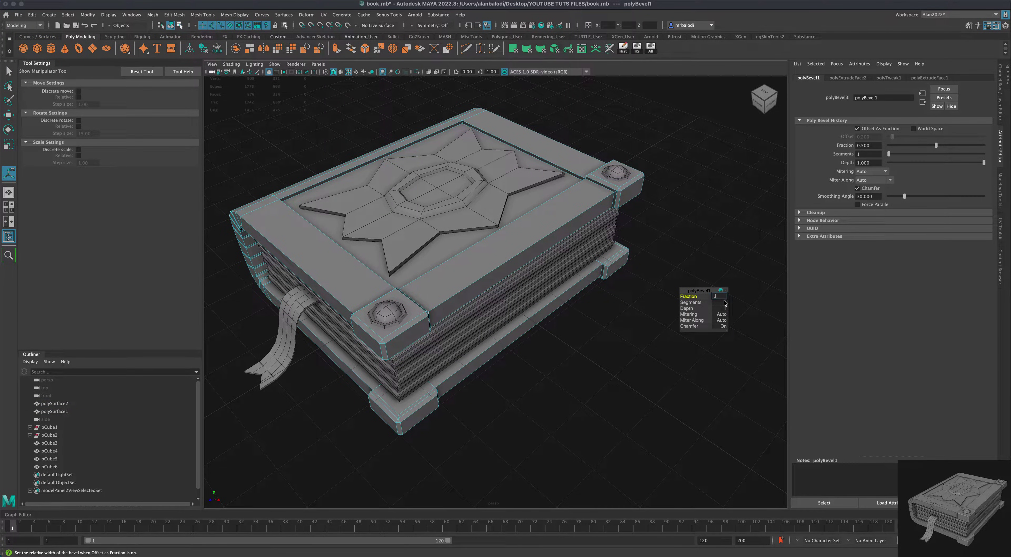
key("Return")
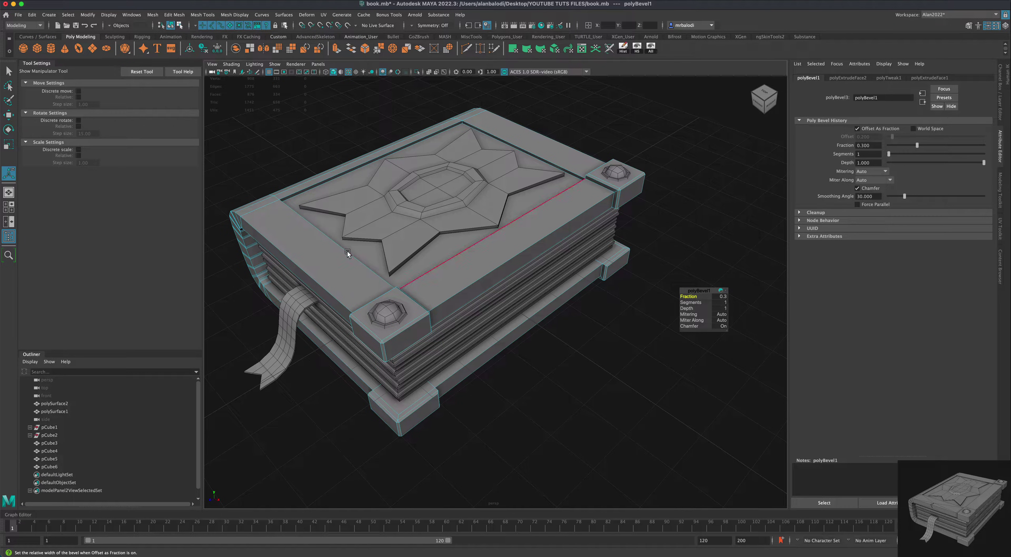
left_click_drag(541, 394, 573, 354, "alt")
right_click_drag(572, 354, 599, 358, "alt")
mouse_move(599, 358)
left_mouse_down("alt")
mouse_move(619, 356)
mouse_move(583, 329)
mouse_move(568, 343)
mouse_move(585, 356)
left_mouse_up("alt")
scroll(584, 355, "up", 5)
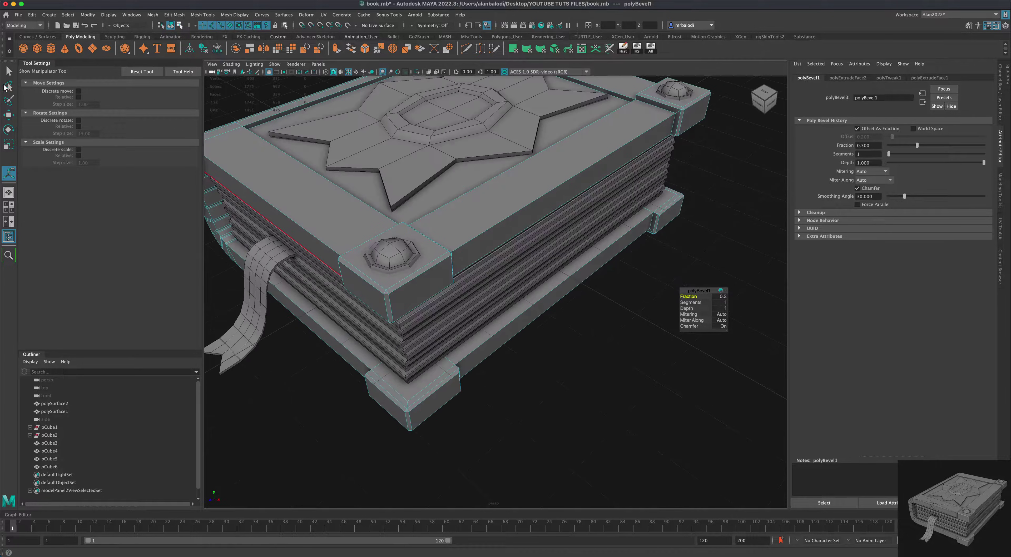
key("q")
right_click_drag(515, 206, 550, 195)
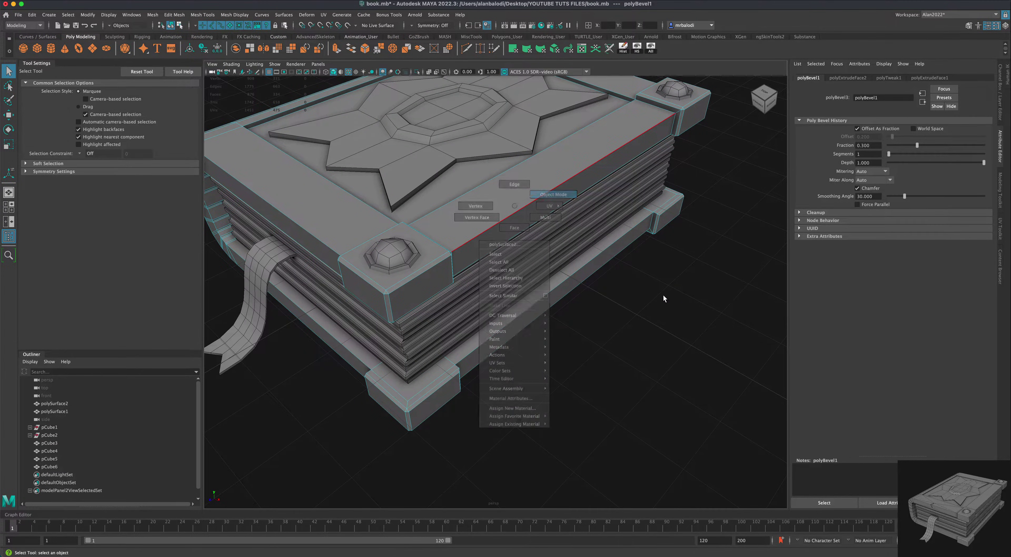
left_click(663, 295)
Examine the bevelled corner caps around the book and select the cover mesh
scroll(662, 334, "down", 5)
middle_click_drag(662, 338, 664, 359, "alt")
left_click_drag(663, 360, 483, 271, "alt")
left_click_drag(615, 326, 456, 304, "alt")
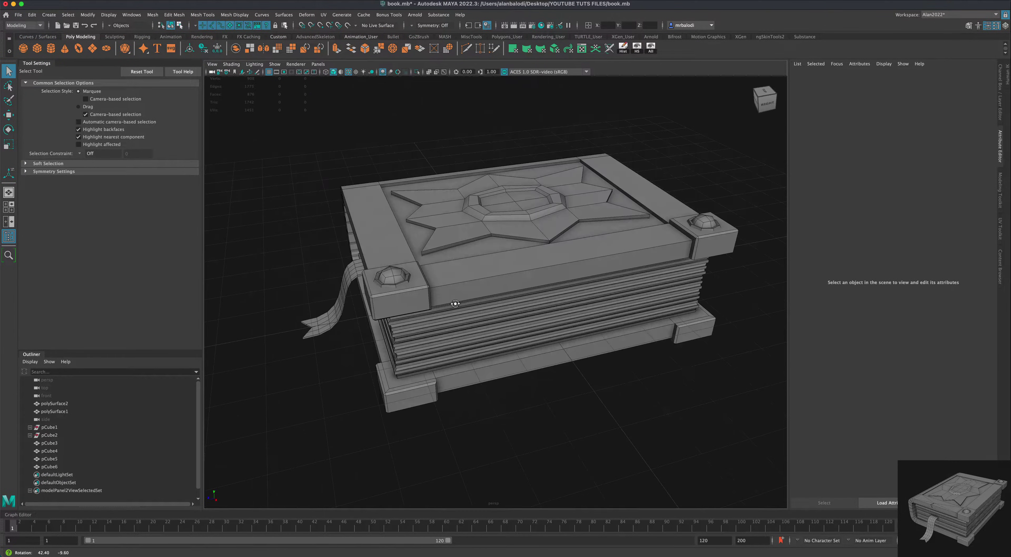
left_click(503, 267)
left_click_drag(502, 267, 466, 309, "alt")
middle_click_drag(466, 310, 509, 310, "alt")
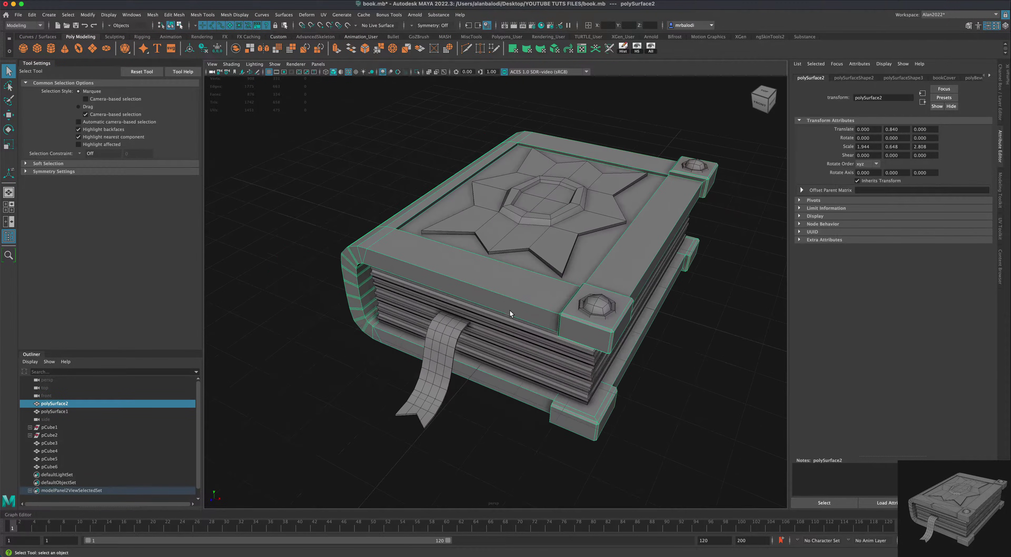
Examine the cover's front border and corner caps up close, leaving the cover mesh selected in object mode
scroll(509, 310, "up", 3)
left_click_drag(495, 296, 473, 312, "alt")
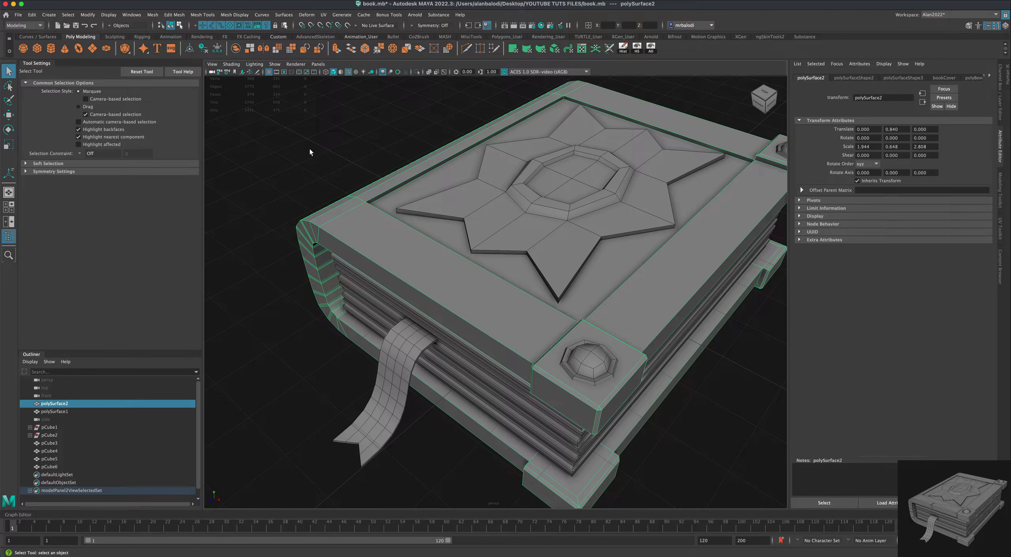
right_click_drag(427, 202, 460, 195)
left_click(340, 136)
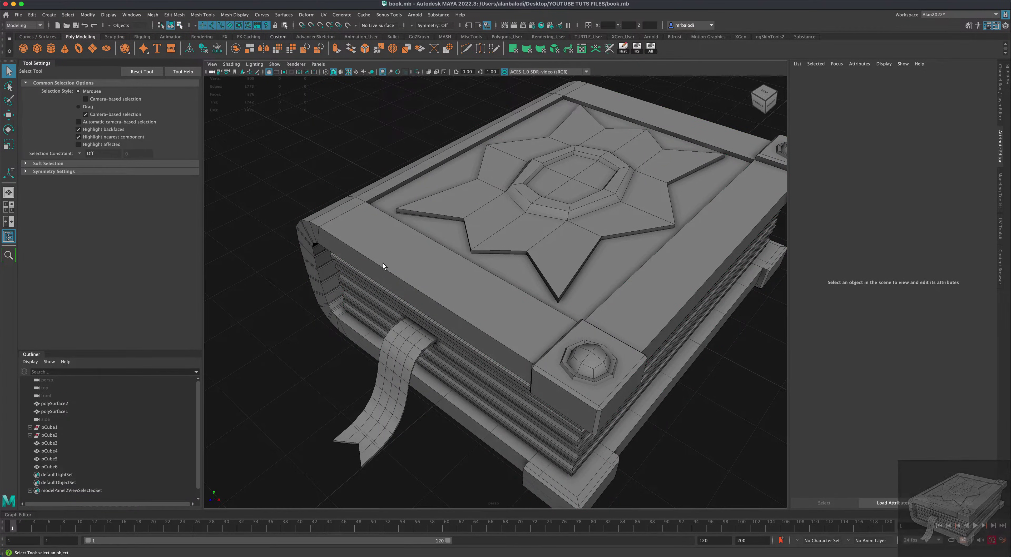
left_click_drag(384, 263, 435, 278, "alt")
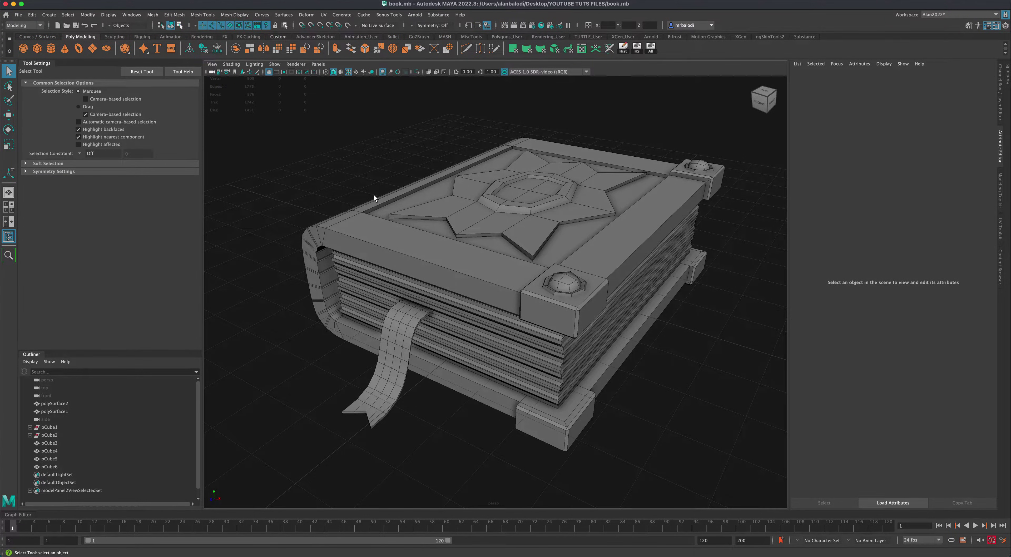
left_click_drag(374, 197, 447, 258, "alt")
left_click(336, 283)
middle_click_drag(335, 283, 394, 290, "alt")
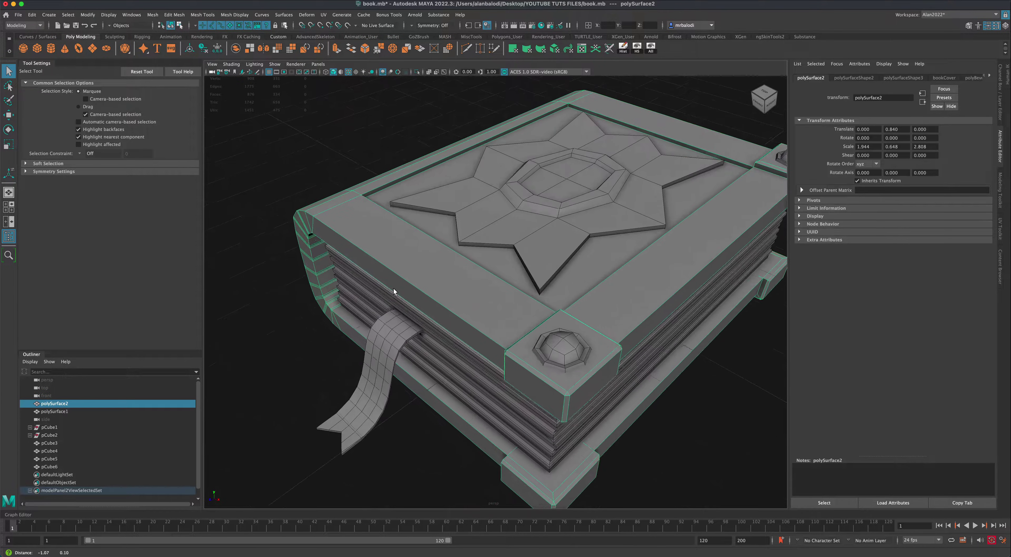
left_click_drag(394, 288, 405, 256, "alt")
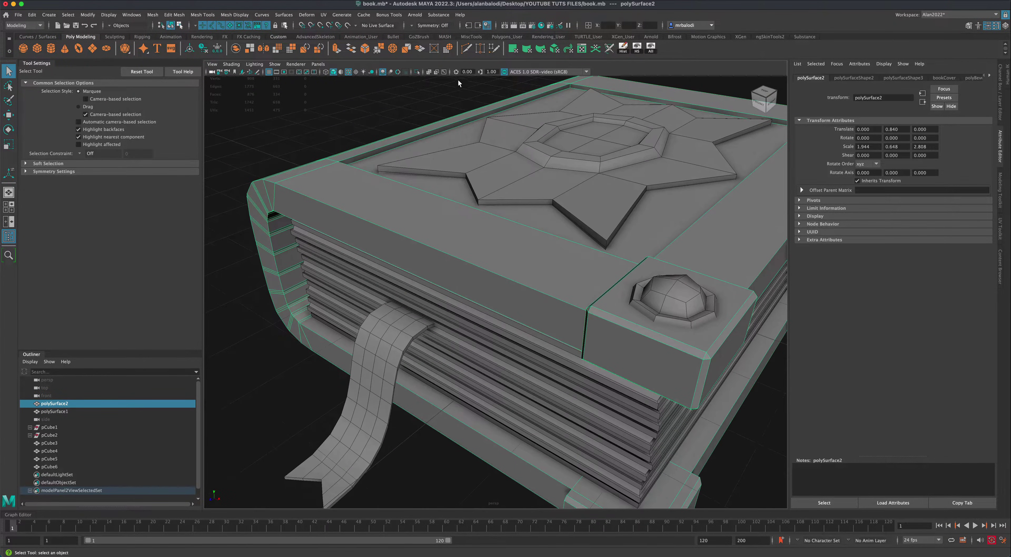
Use Multi-Cut to cut a small V into the top face of the front cover border, starting and ending on its outer edge
left_click(467, 50)
left_click_drag(437, 227, 376, 240, "alt")
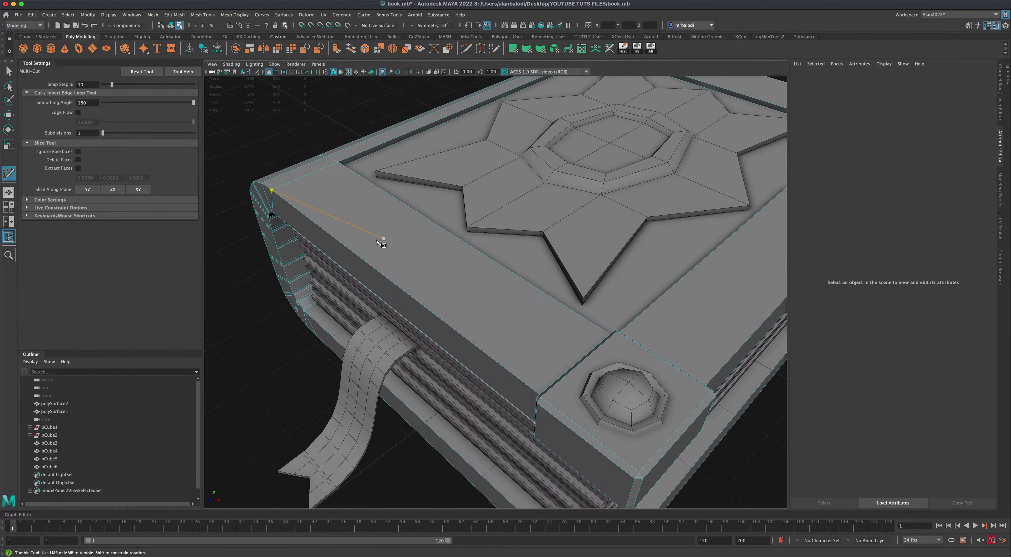
left_click(358, 255)
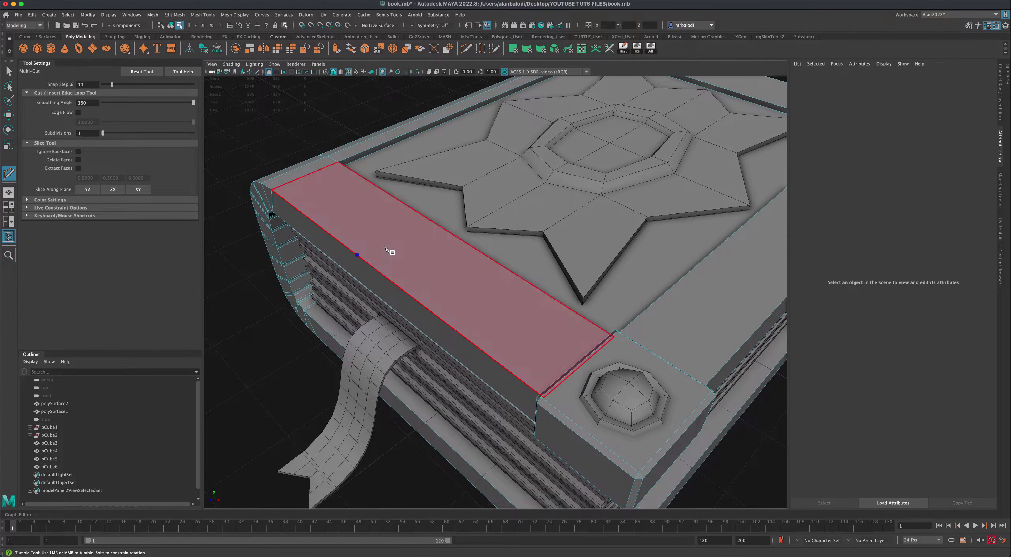
left_click(376, 269)
Cut a matching downward V into the front face of the cover edge, completing a small diamond outline above the ribbon
left_click_drag(377, 283, 443, 224, "alt")
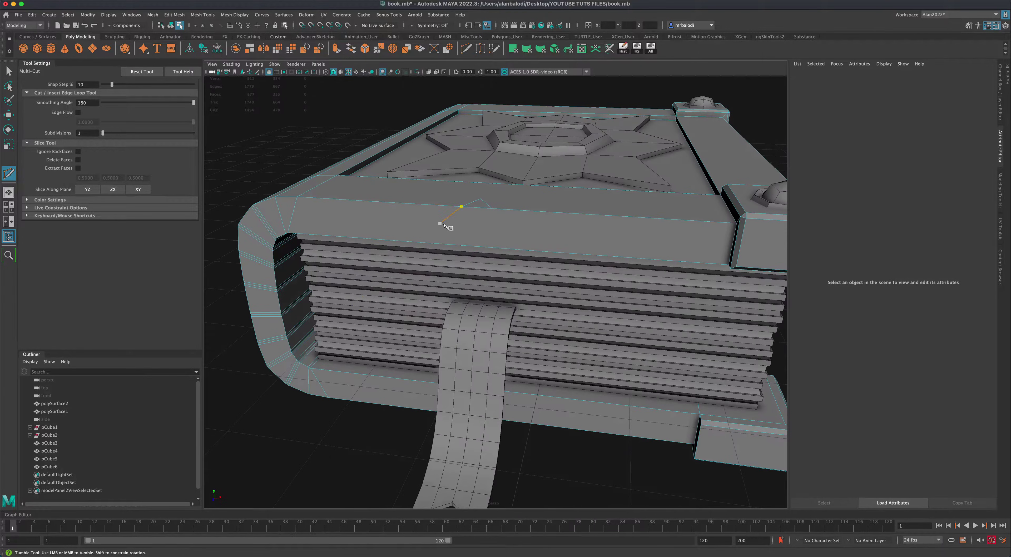
left_click(462, 207)
left_click(476, 235)
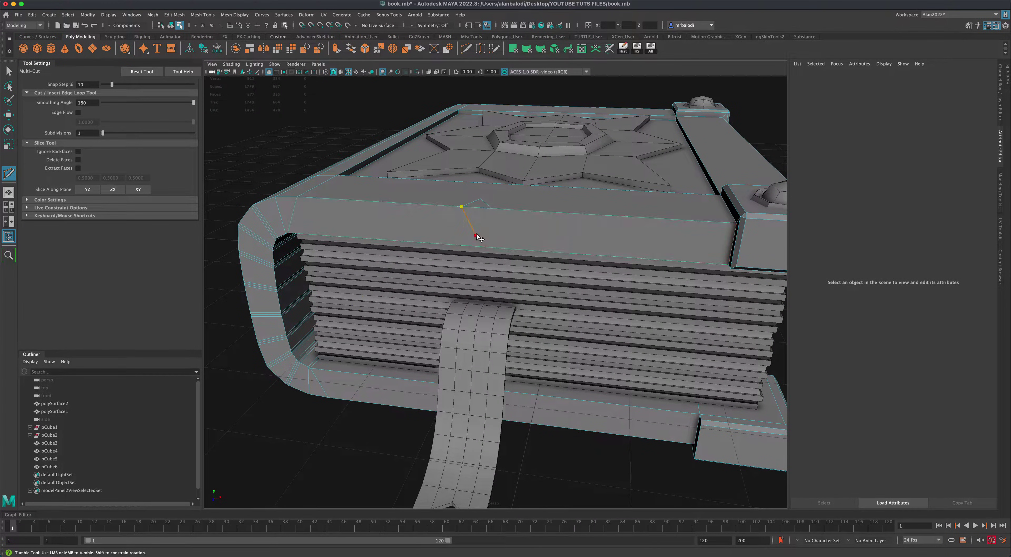
left_click(492, 209)
left_click_drag(484, 240, 375, 285, "alt")
Select the two triangular faces inside the outline and extrude them inward with a local Z translation of -0.025
key("q")
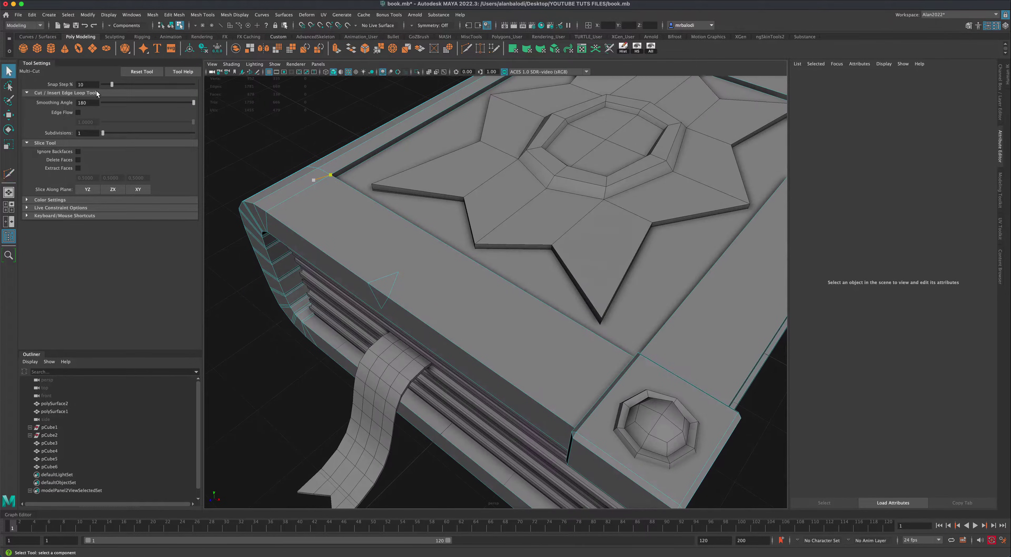
left_click(381, 285)
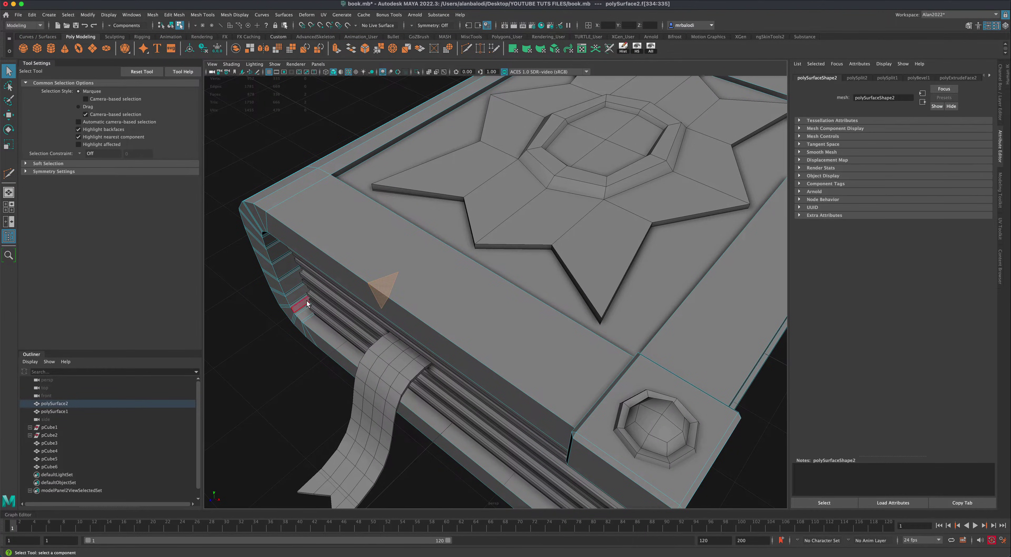
left_click_drag(294, 292, 343, 305, "alt")
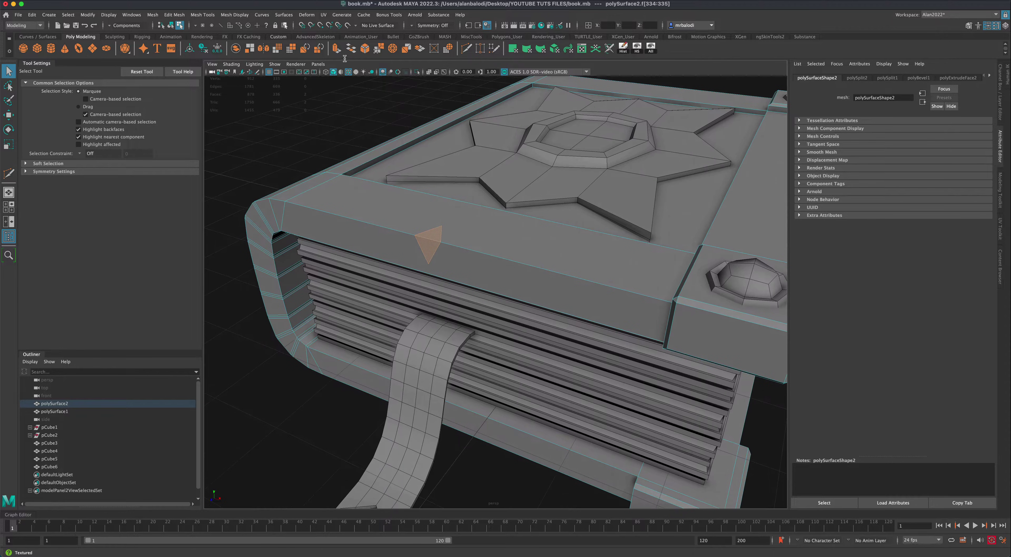
left_click(336, 48)
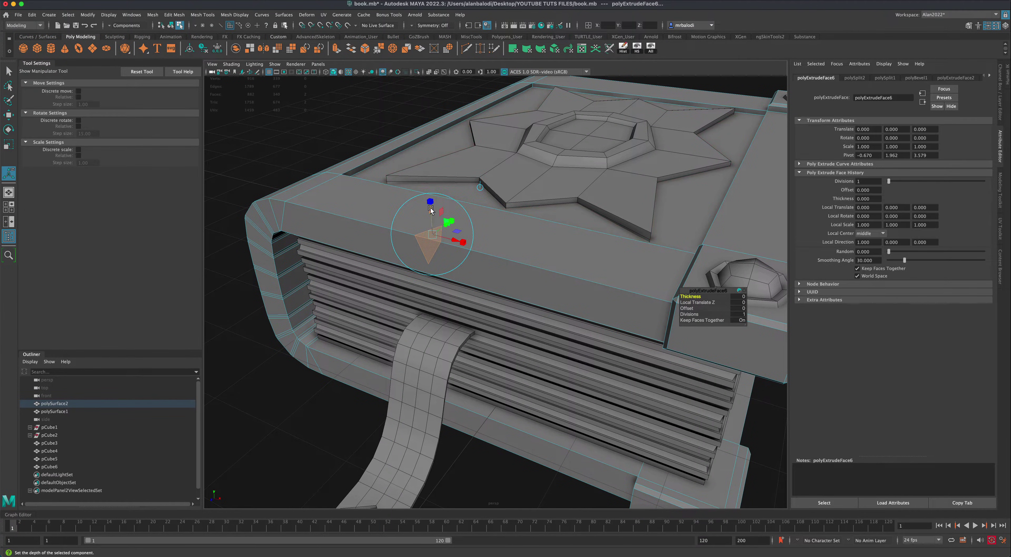
left_click_drag(430, 202, 431, 212)
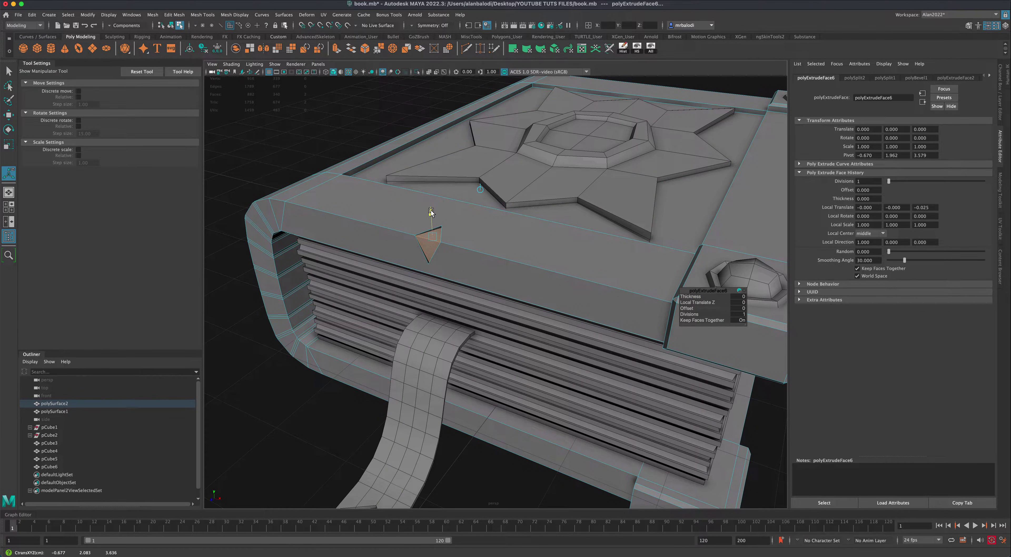
Move the middle edge of the recessed notch inward to deepen it, return to object mode and clear the selection
right_click(430, 241)
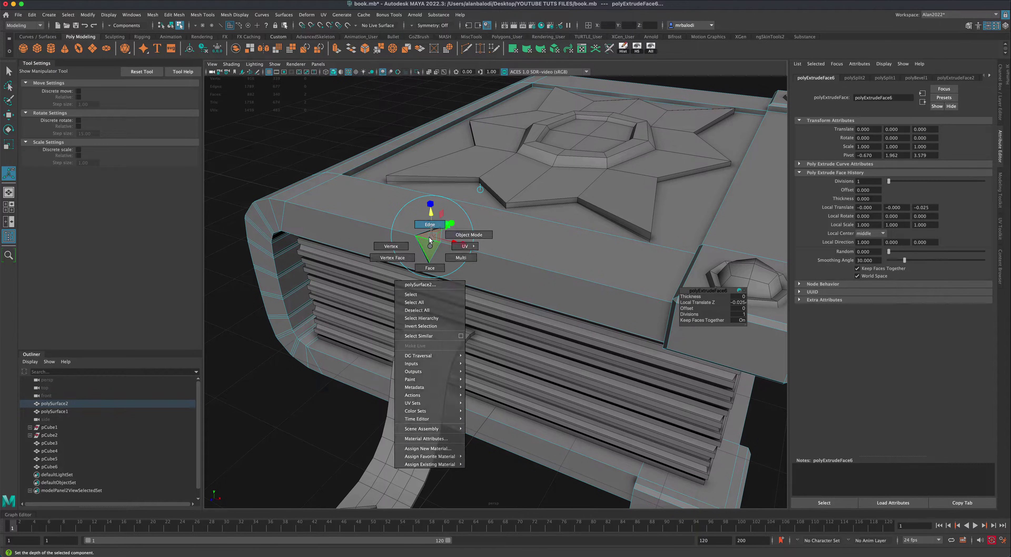
right_click_drag(429, 238, 428, 238)
left_click(428, 238)
left_click_drag(400, 231, 355, 201, "alt")
left_click(8, 114)
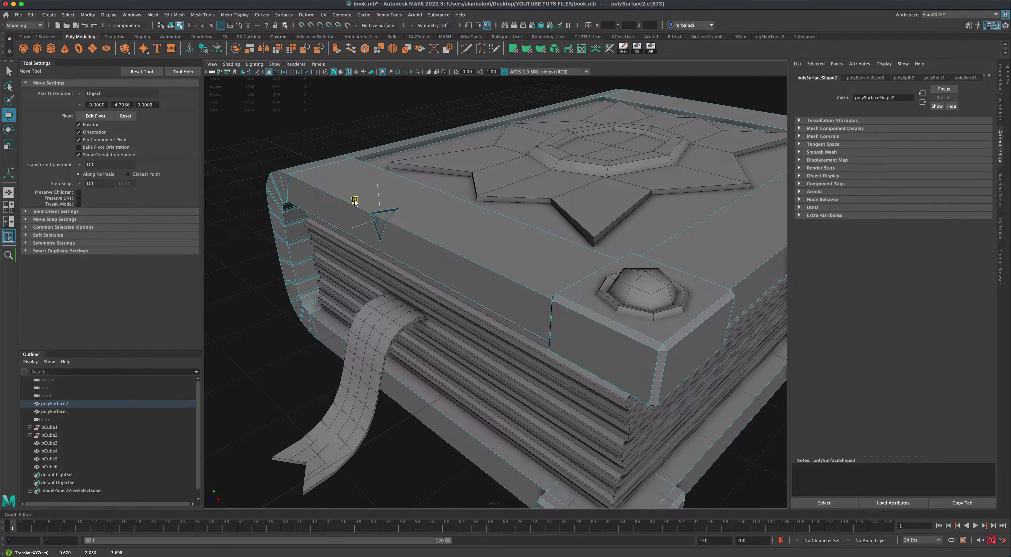
right_click_drag(409, 247, 329, 114)
left_click(329, 114)
Select the notch's two side vertices on the cover edge and scale them closer together to narrow the notch
left_click_drag(338, 230, 369, 236, "alt")
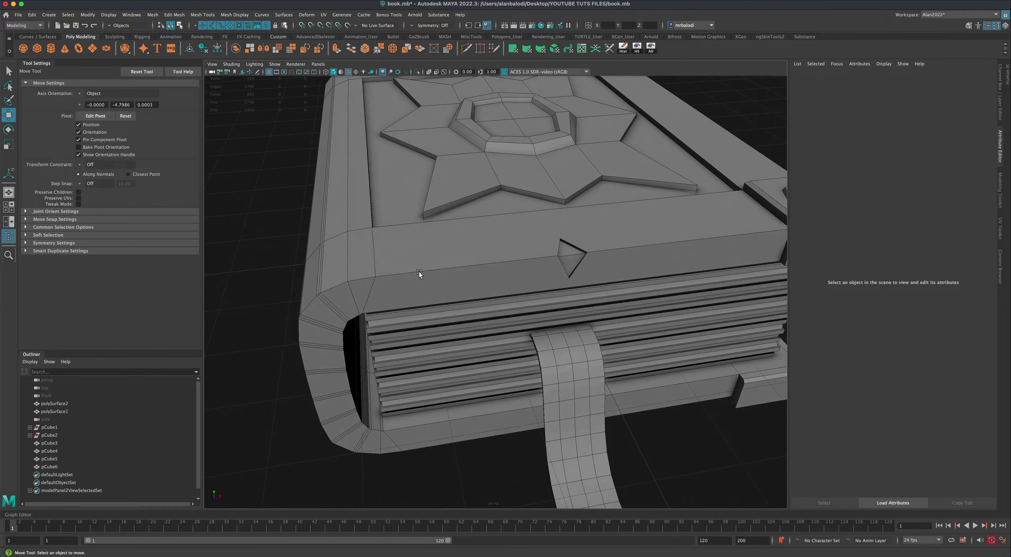
right_click_drag(420, 272, 450, 269, "alt")
left_click_drag(449, 269, 463, 242, "alt")
right_click_drag(463, 243, 438, 243)
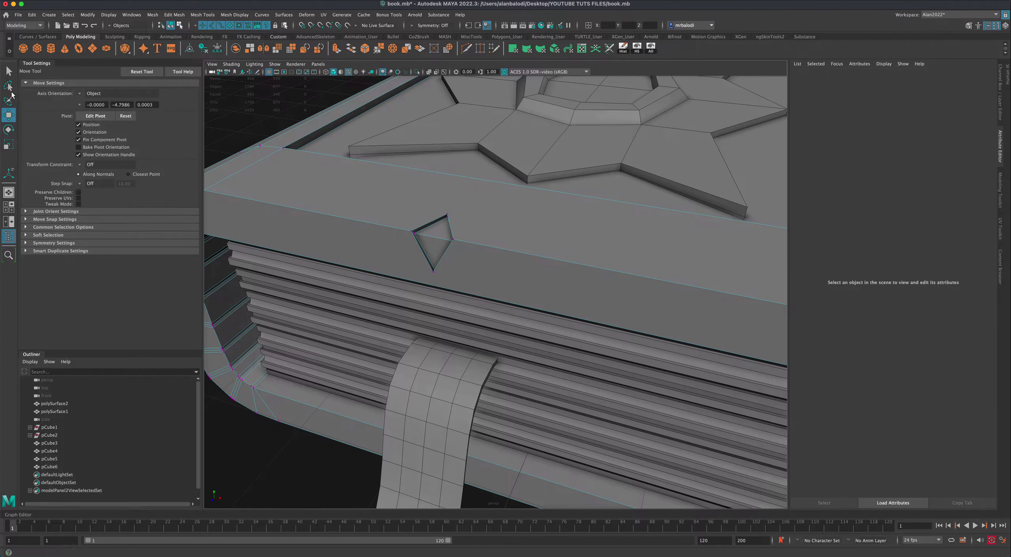
left_click(8, 72)
scroll(376, 242, "up", 2)
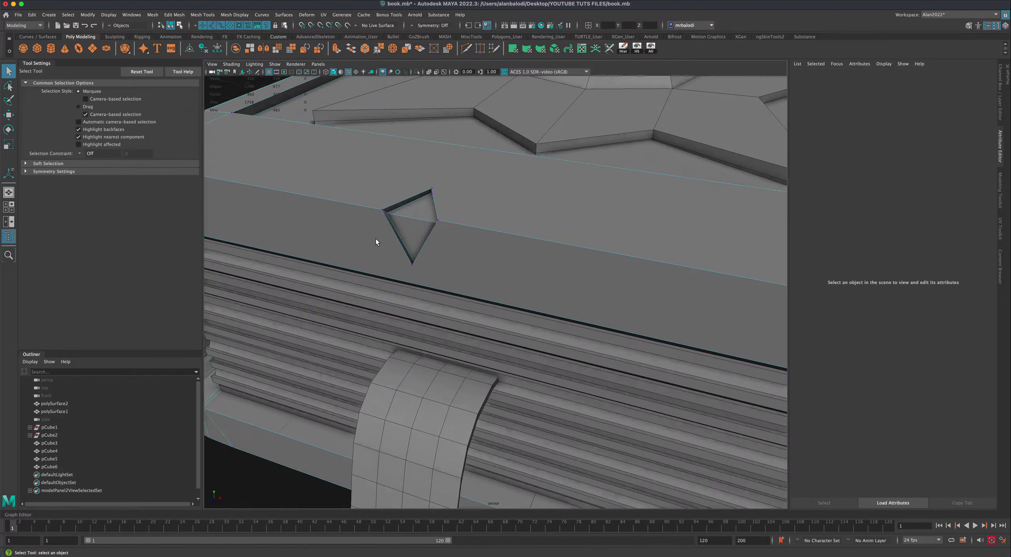
left_click(387, 214)
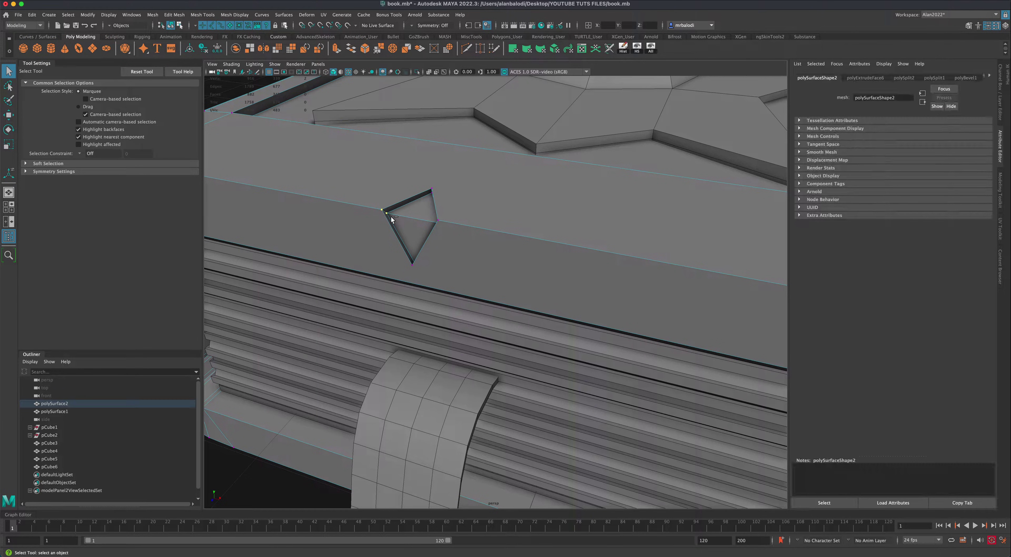
left_click(438, 221, "shift")
left_click_drag(484, 243, 624, 244, "alt")
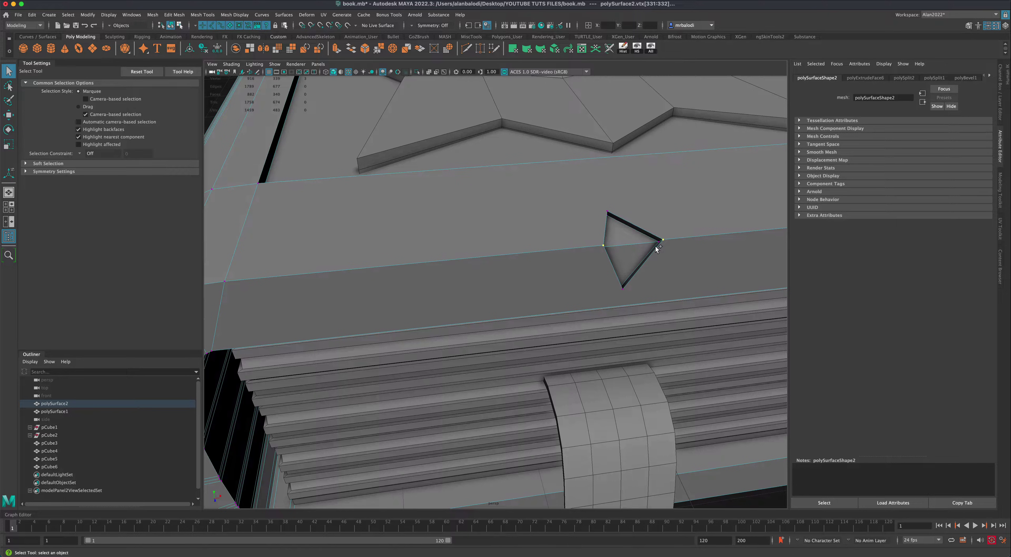
left_click(8, 145)
left_click_drag(666, 242, 641, 243)
Shift the two side vertices sideways along the cover edge, and select the whole cover in object mode
left_click(8, 115)
mouse_move(622, 319)
left_mouse_down("alt")
mouse_move(582, 316)
mouse_move(605, 314)
left_mouse_up("alt")
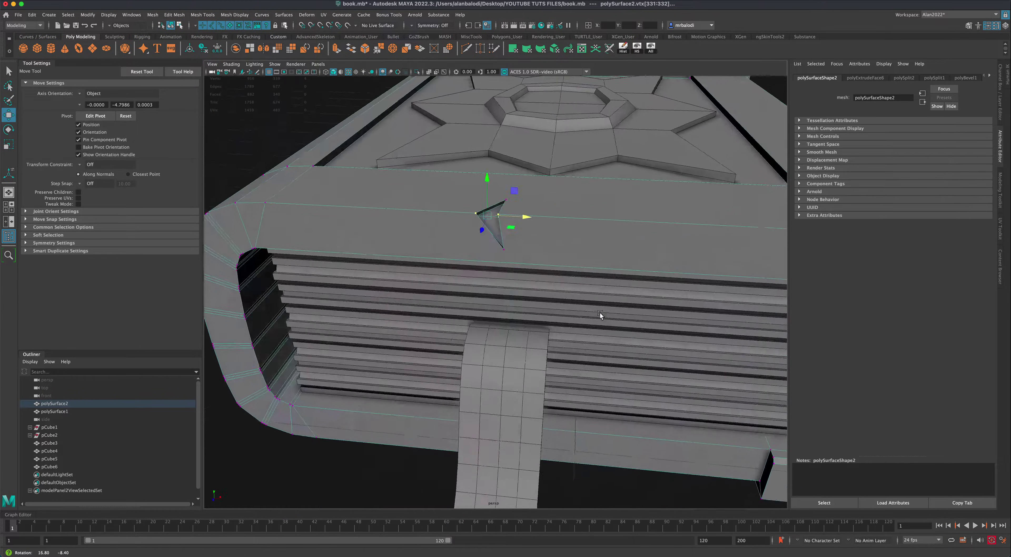
left_click_drag(538, 218, 536, 219)
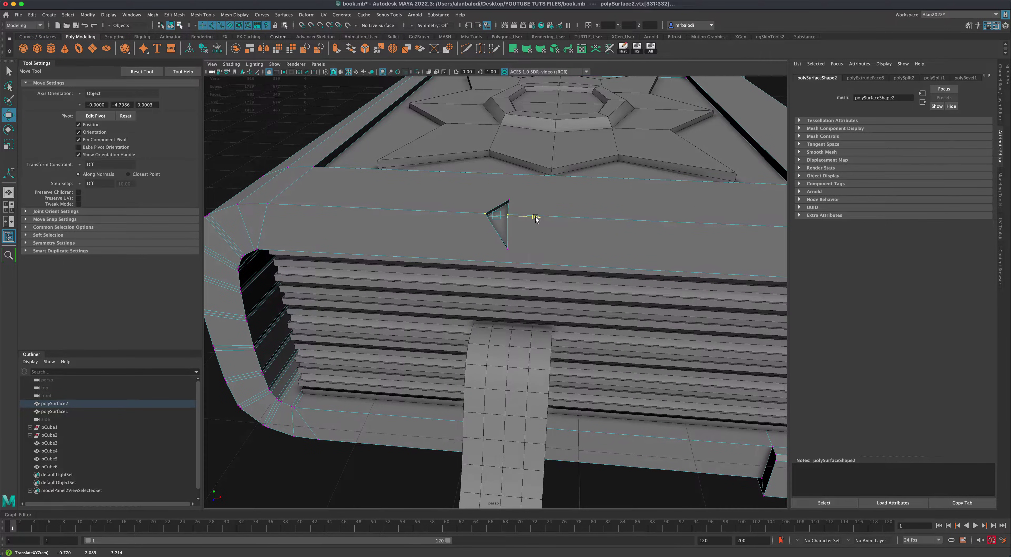
right_click_drag(538, 251, 544, 238)
left_click_drag(544, 238, 473, 263, "alt")
left_click(512, 279)
Use Multi-Cut to connect the spine-side corner of the recessed panel to the notch's upper tip
mouse_move(399, 230)
left_mouse_down("alt")
mouse_move(395, 263)
mouse_move(443, 260)
mouse_move(442, 275)
mouse_move(548, 285)
mouse_move(483, 271)
mouse_move(396, 221)
left_mouse_up("alt")
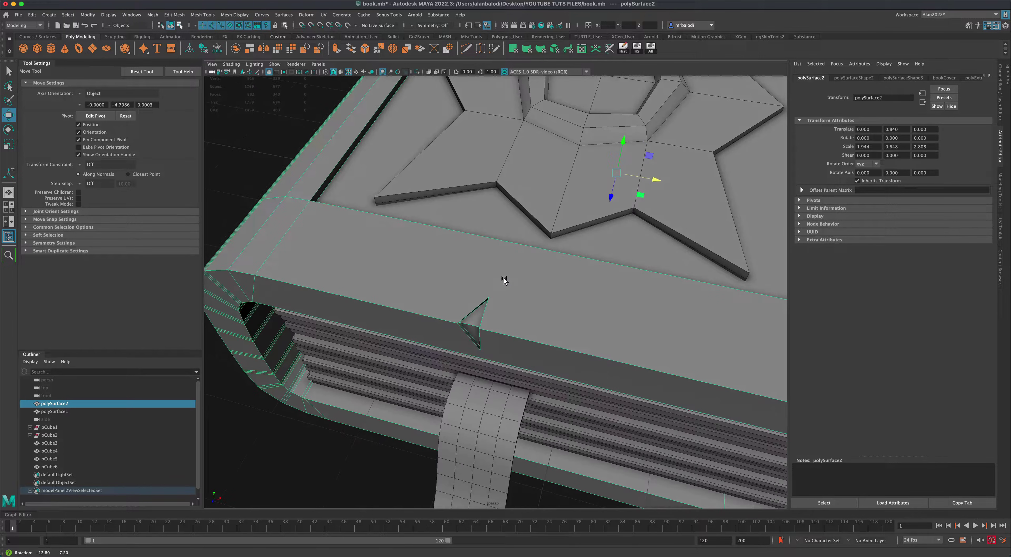
left_click(466, 49)
left_click(310, 201)
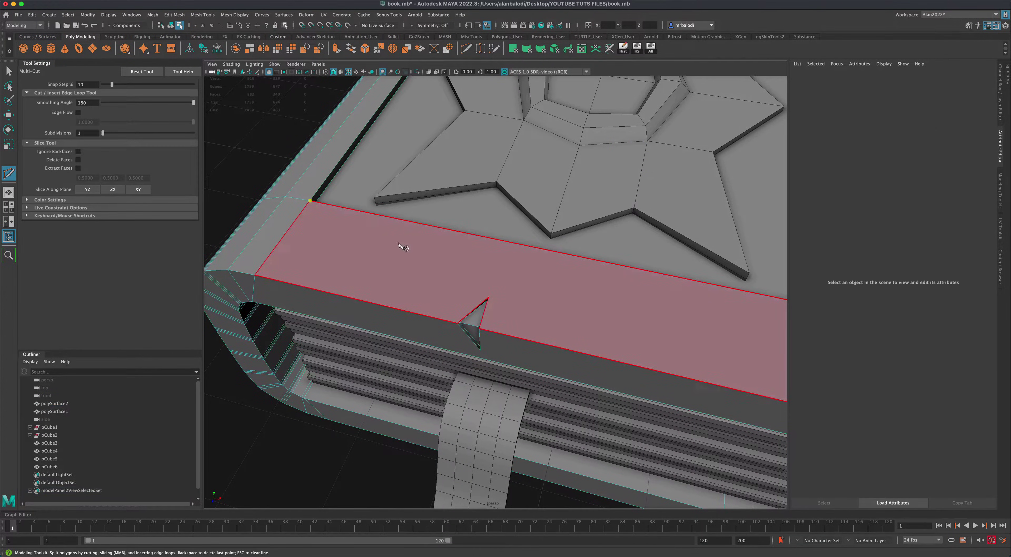
left_click(489, 297)
right_click(493, 281)
Cut an edge from the notch's upper tip to the border's outer corner beside the corner cap
left_click(457, 324)
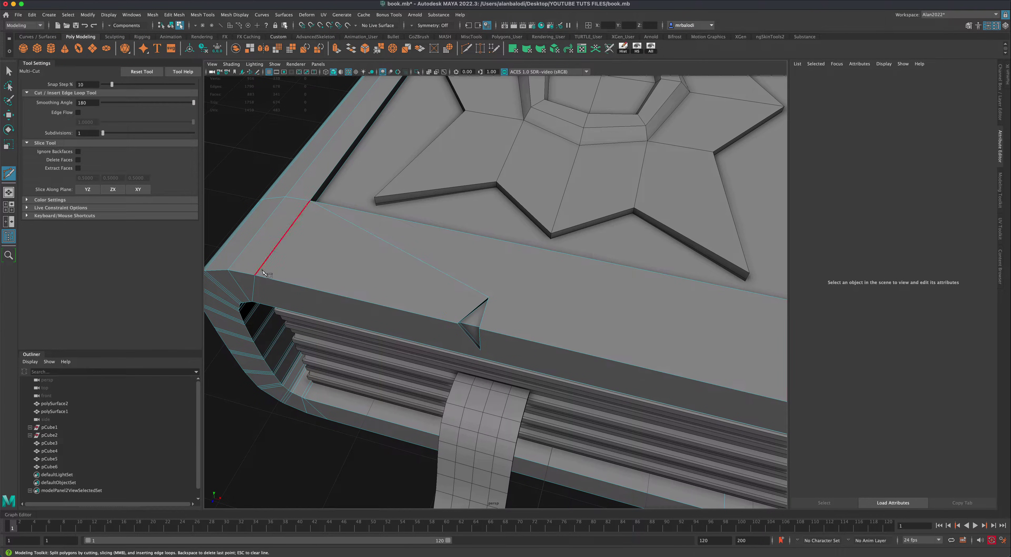
left_click(458, 323)
right_click_drag(560, 313, 480, 278, "alt")
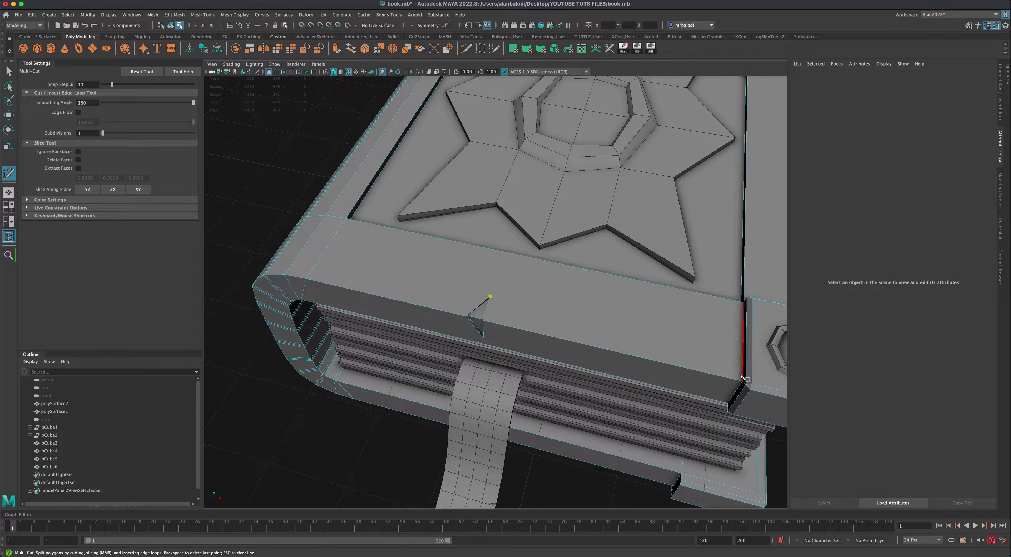
left_click(742, 381)
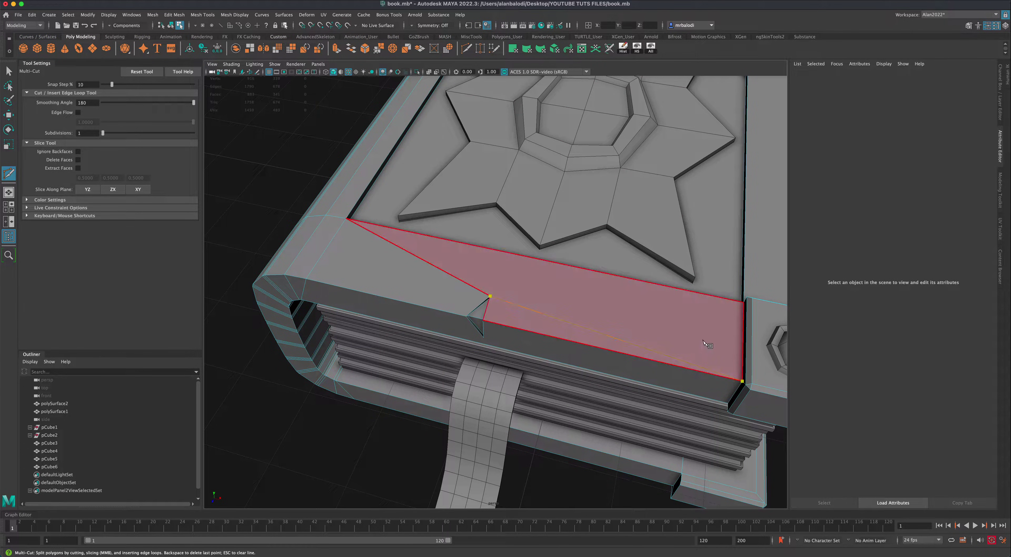
key("Return")
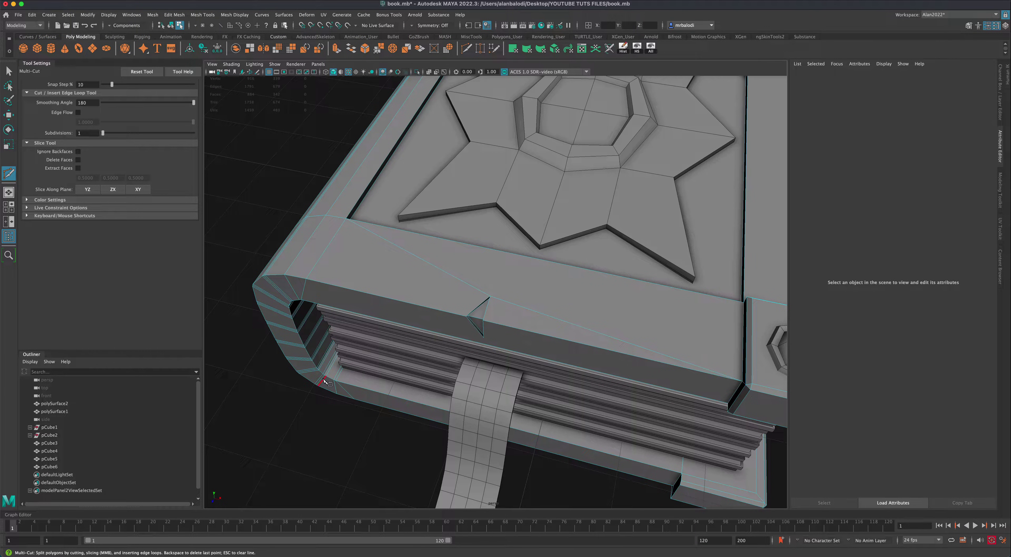
Cut an edge from the notch's upper tip to the recessed panel's corner nearest the corner cap
left_click(467, 315)
left_click_drag(467, 315, 385, 214, "alt")
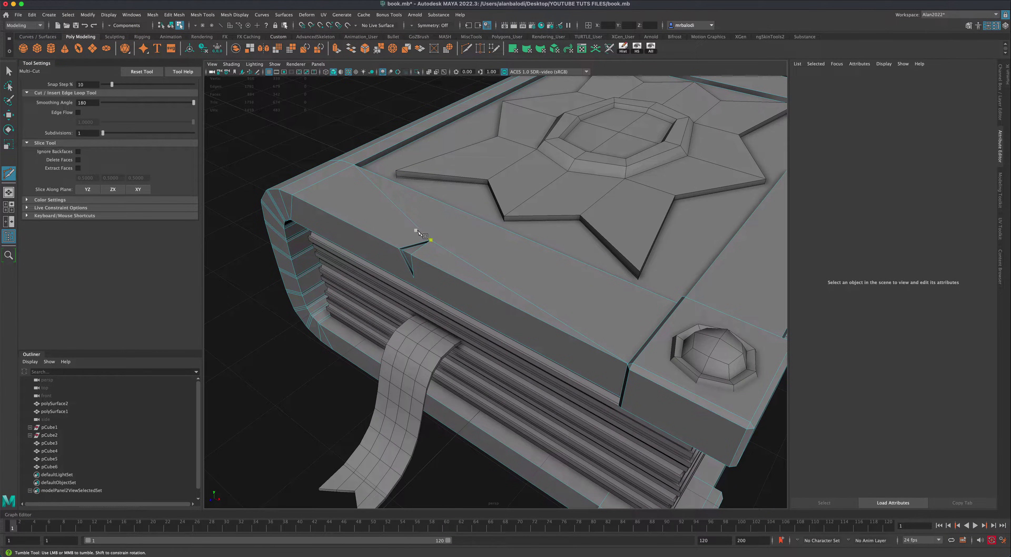
left_click(430, 240)
left_click_drag(432, 243, 549, 333, "alt")
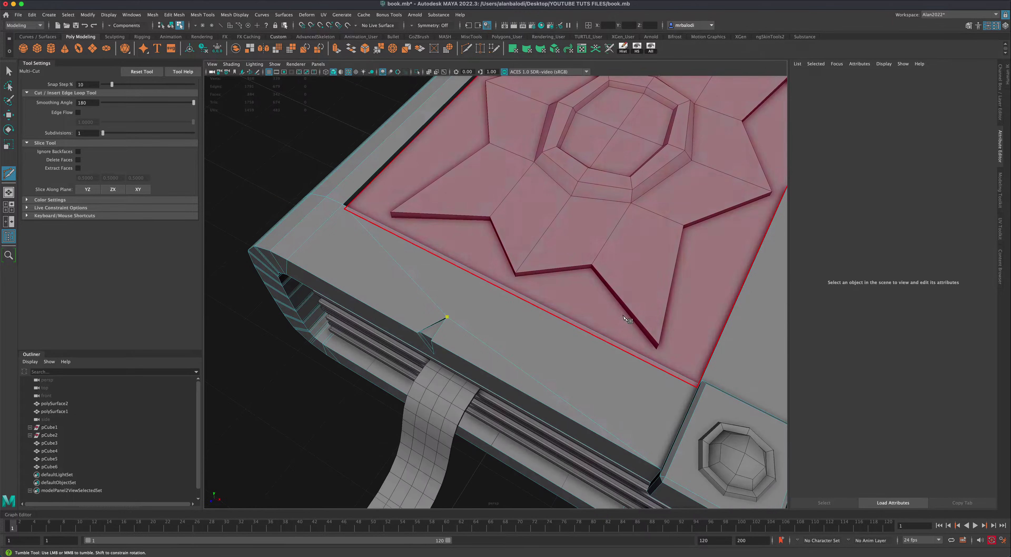
left_click_drag(667, 394, 763, 274, "alt")
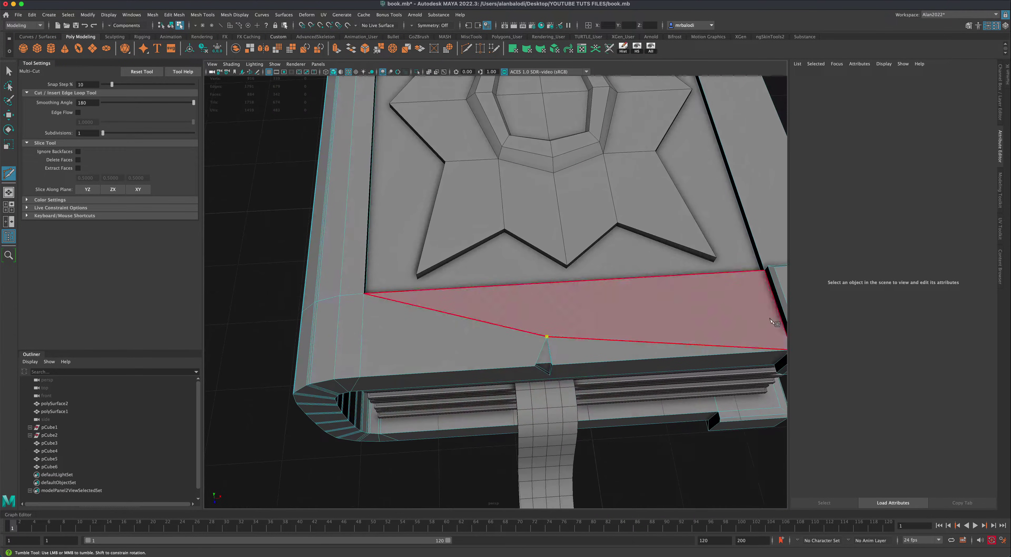
left_click(769, 251)
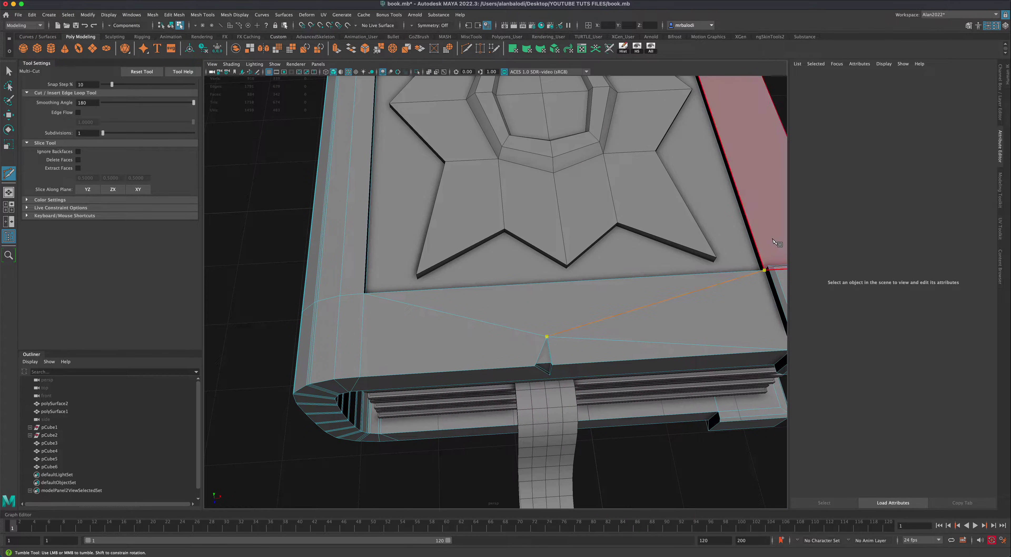
key("Return")
Cut an edge from the spine-side outer corner of the cover border to the notch's upper tip
left_click(359, 377)
left_click(546, 337)
key("Return")
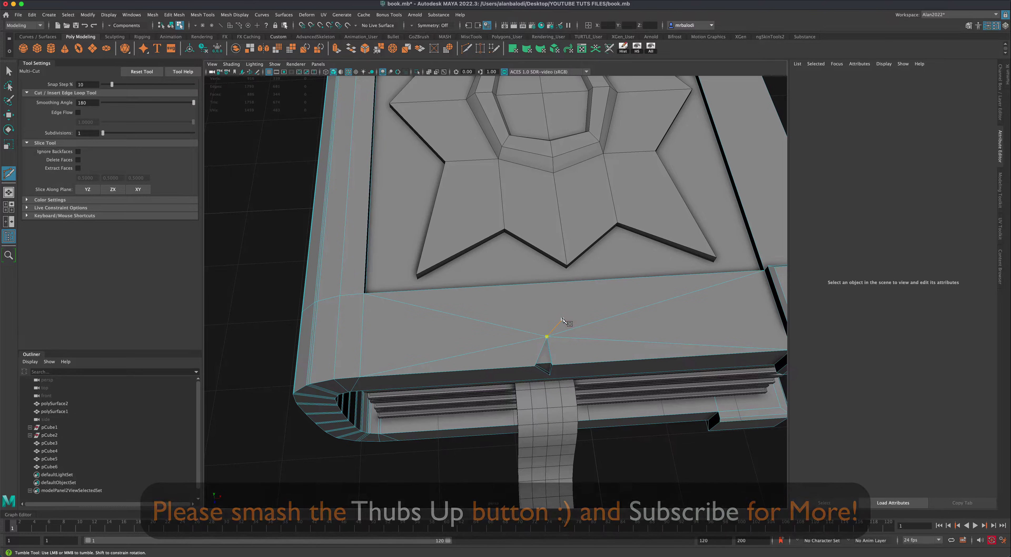
On the cover's front face, cut an edge between the notch's lower tip and the spine-side inner corner
left_click_drag(564, 322, 669, 434, "alt")
scroll(583, 269, "up", 4)
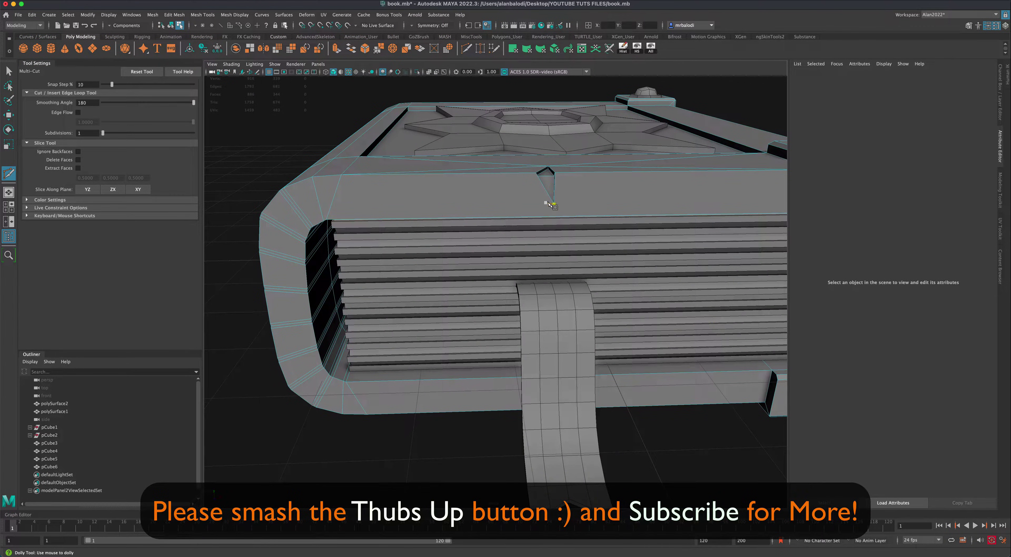
scroll(360, 225, "up", 2)
left_click(581, 164)
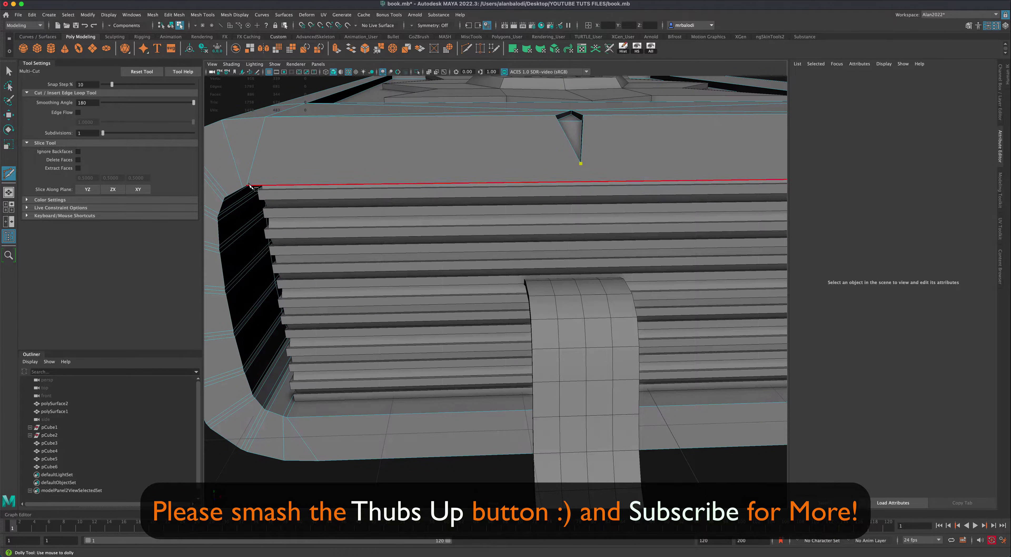
left_click(581, 163)
right_click(303, 167)
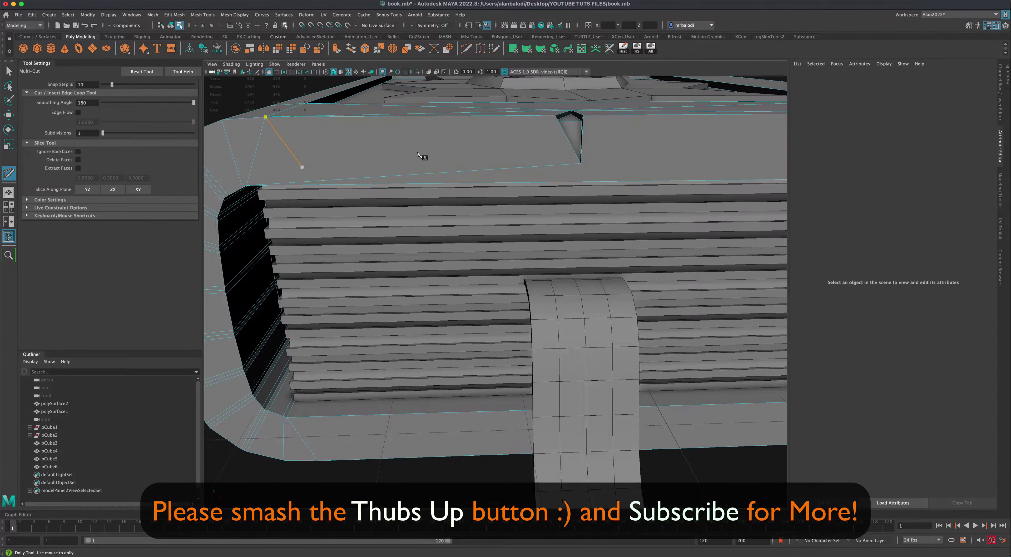
Start another cut on the cover's front face from the notch's lower tip
left_click_drag(536, 129, 469, 137, "alt")
scroll(471, 156, "down", 2)
left_click(471, 161)
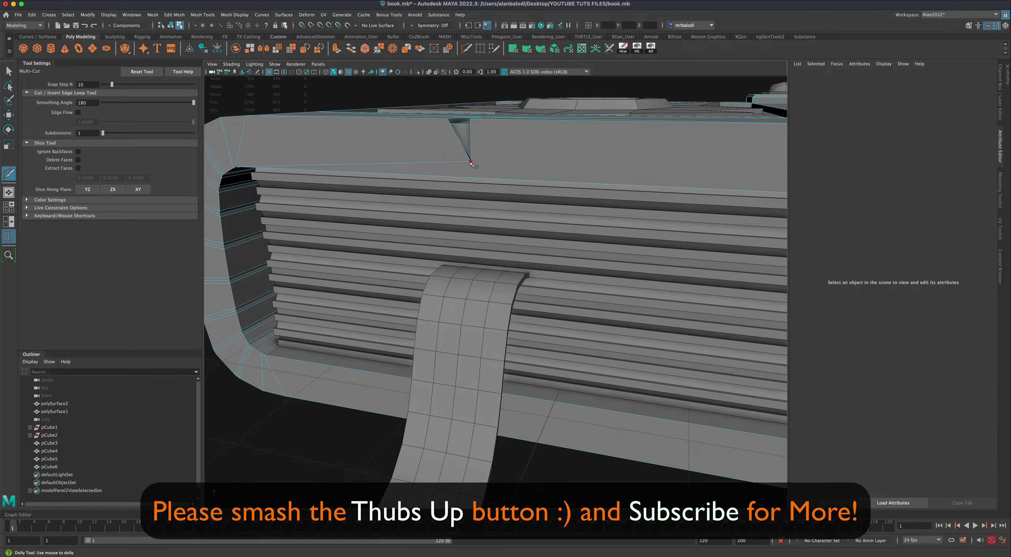